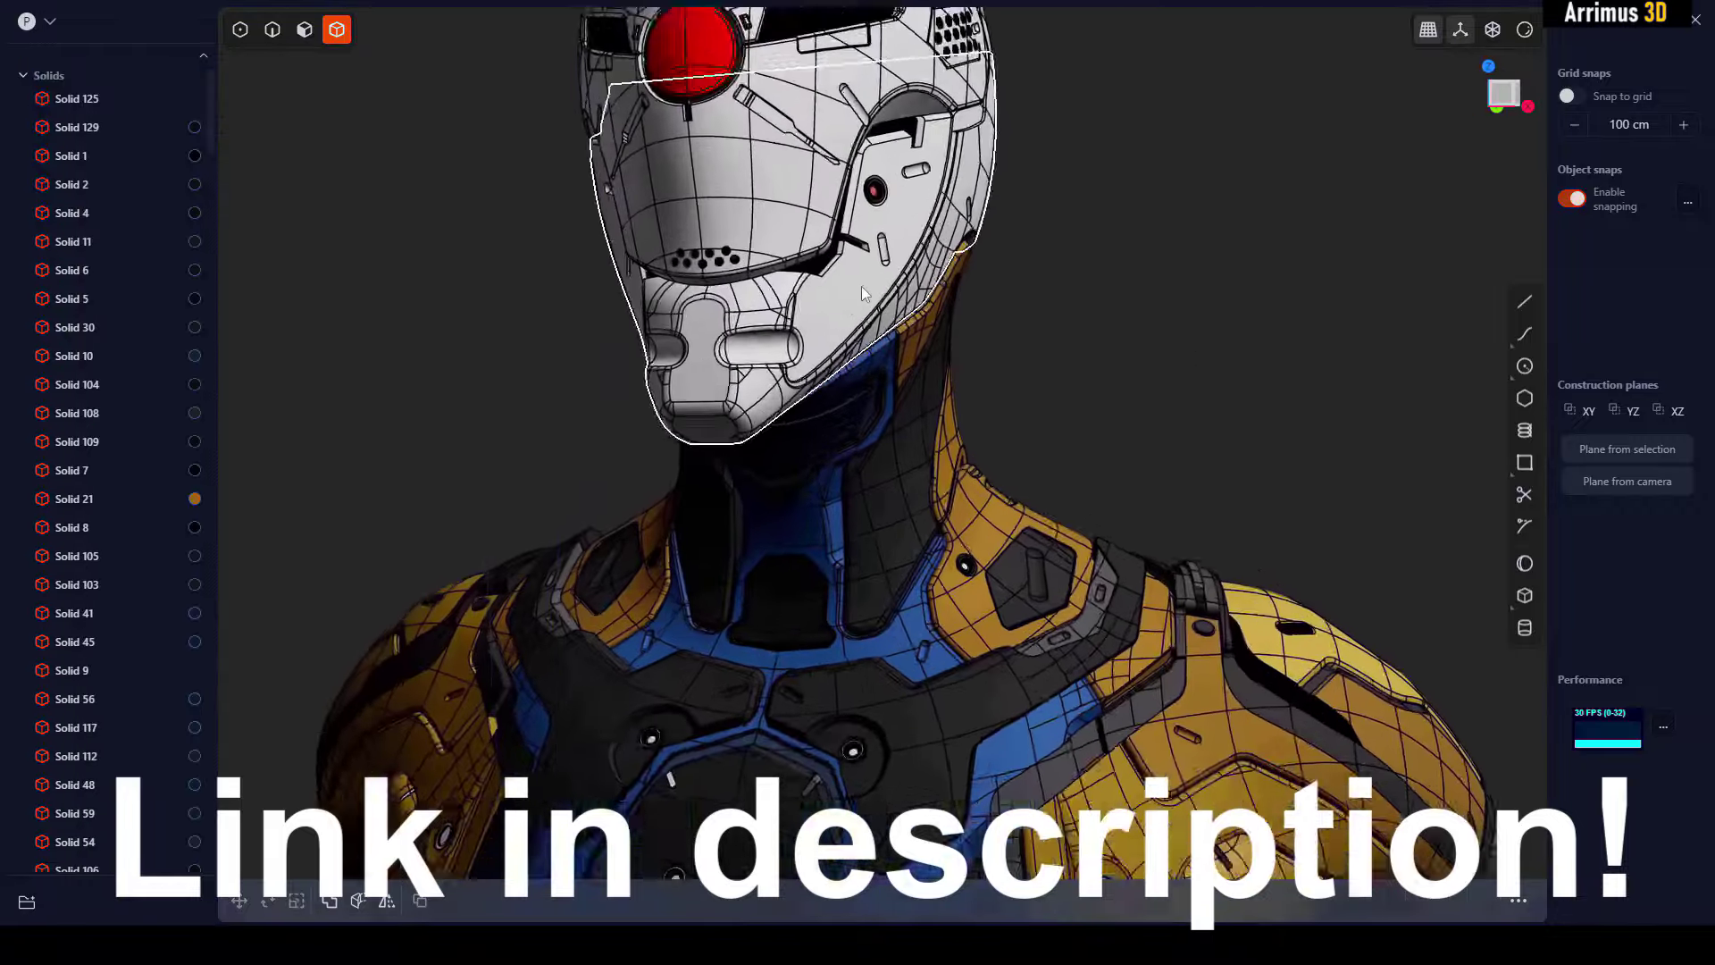
scroll(861, 286, up, 2)
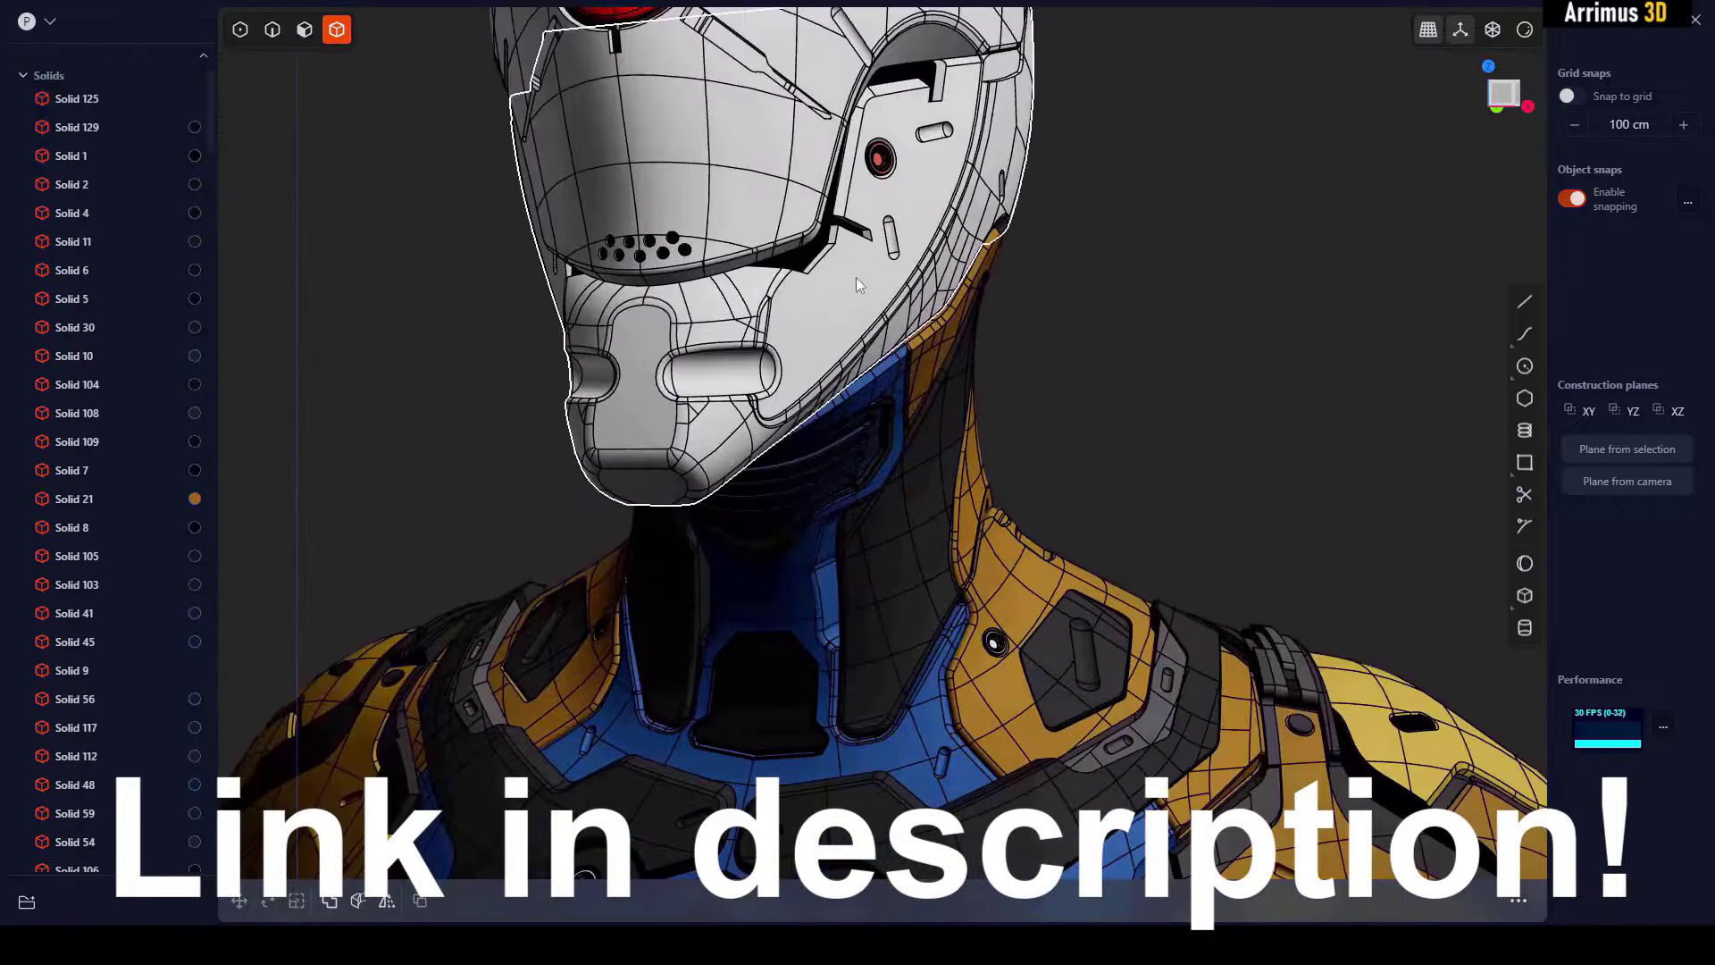
shift+middle_drag(856, 277, 846, 454)
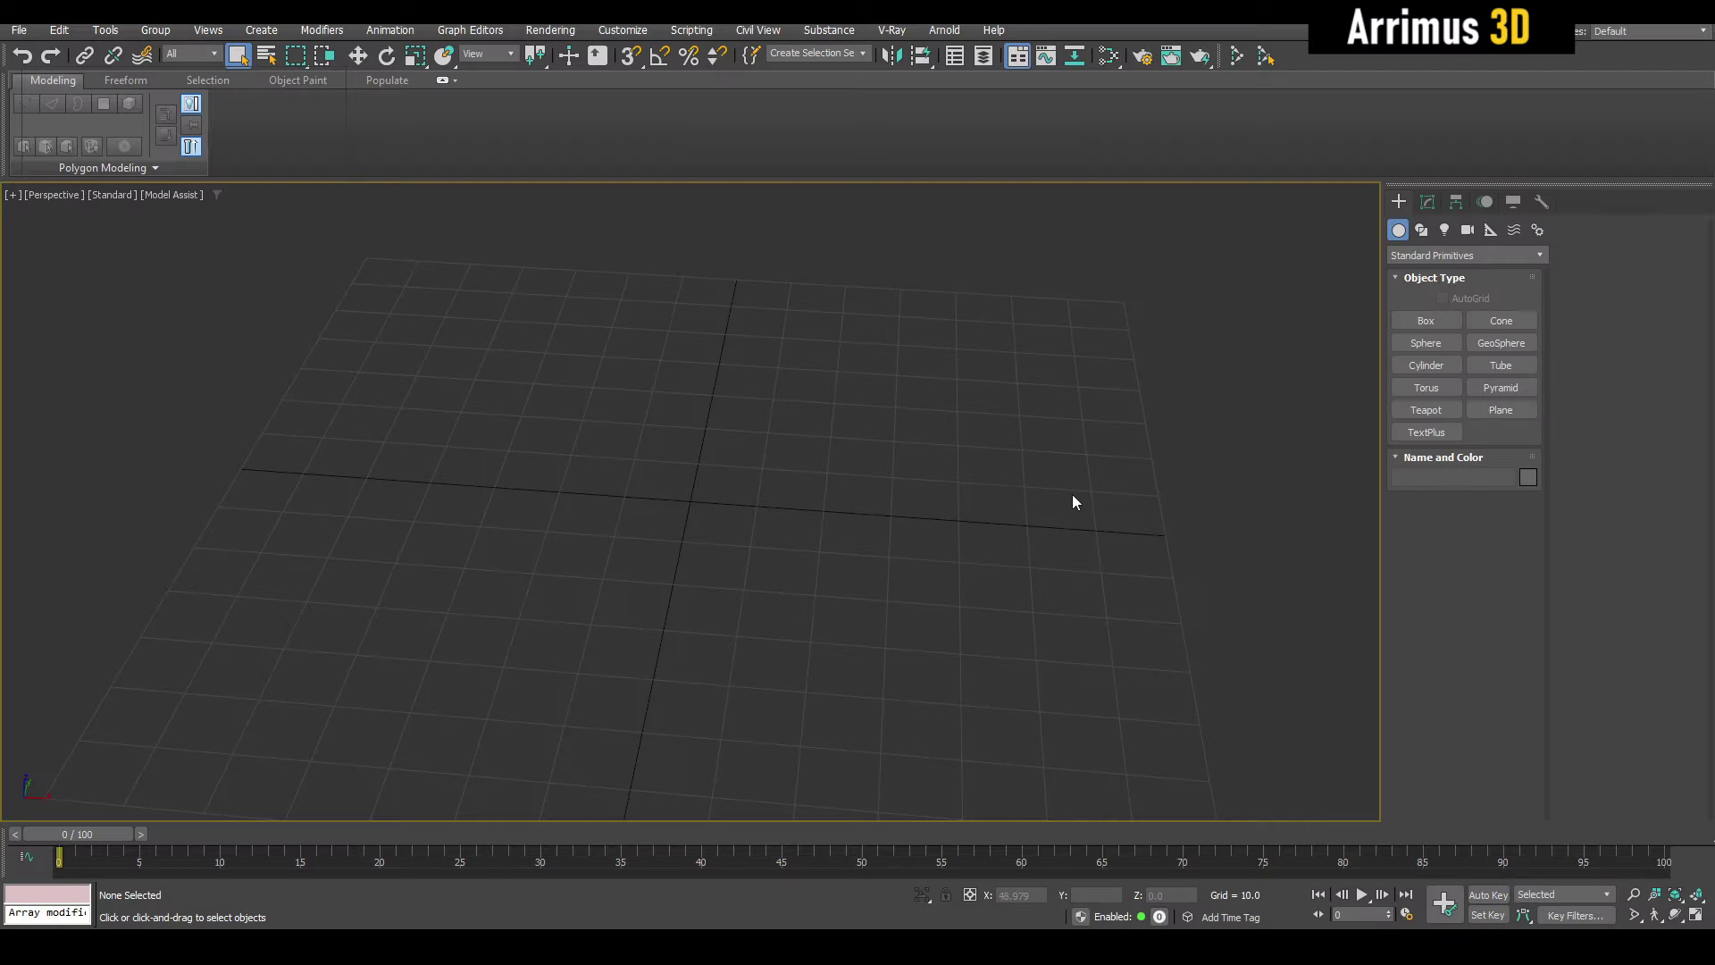
- Create a rectangular plane with 4 by 4 segments, centre it on the world origin, and show edged faces
click(1502, 410)
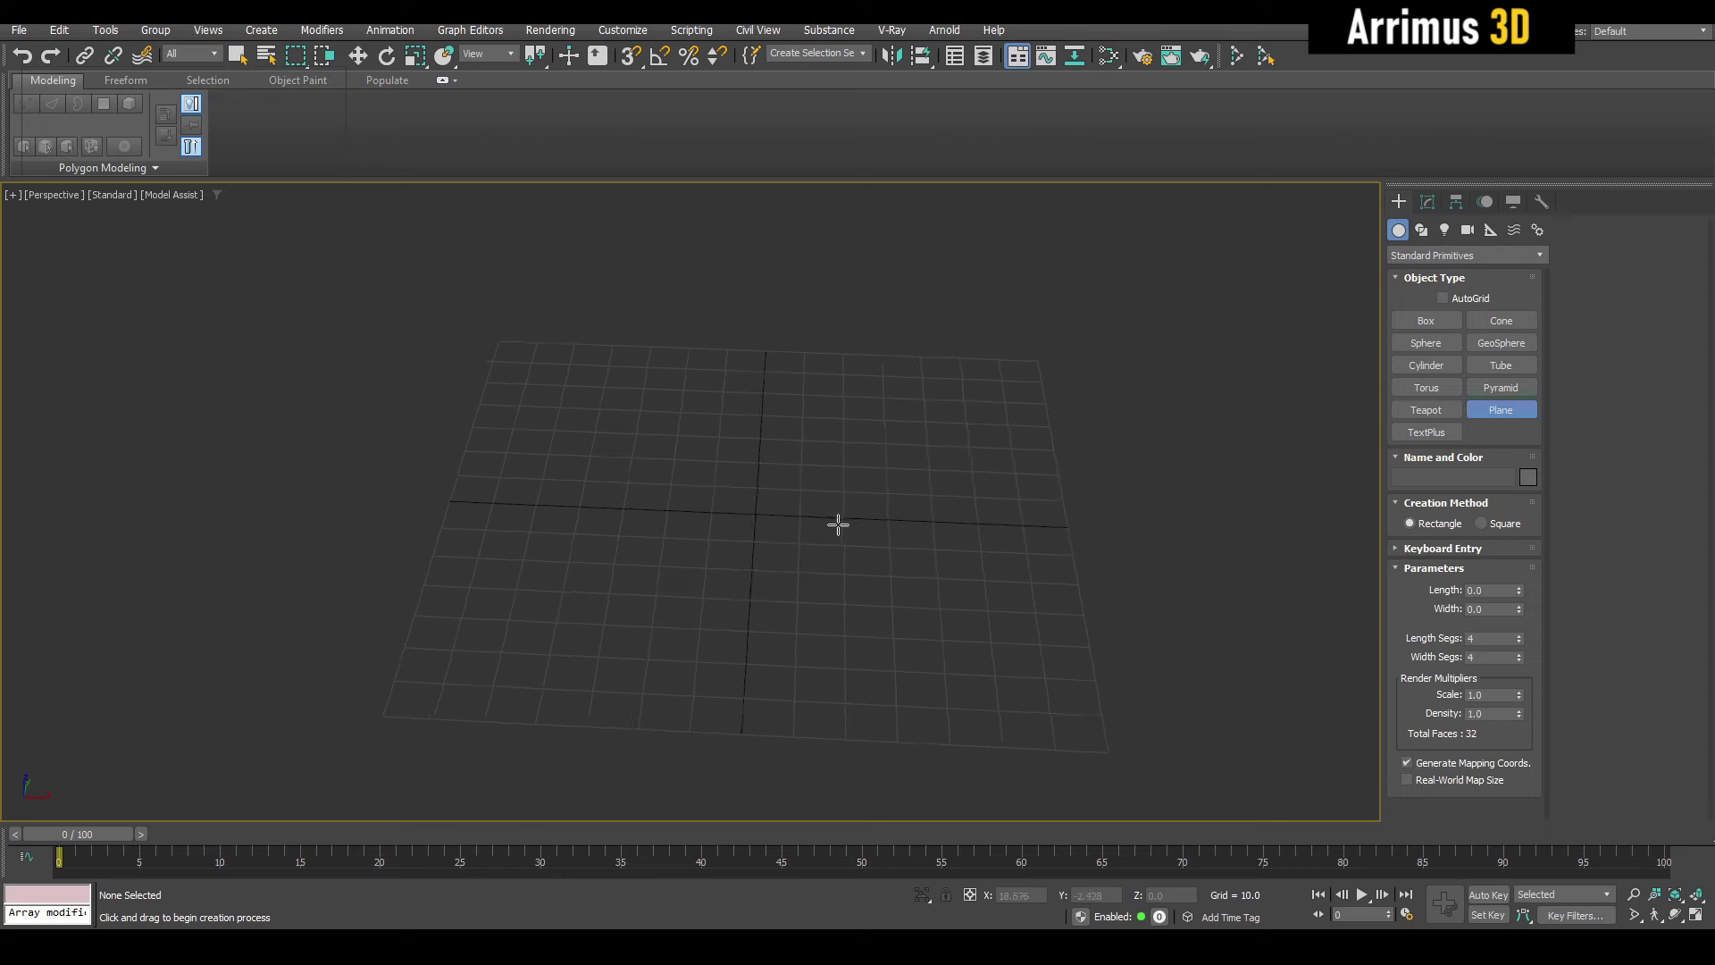
drag(655, 365, 924, 684)
key(w)
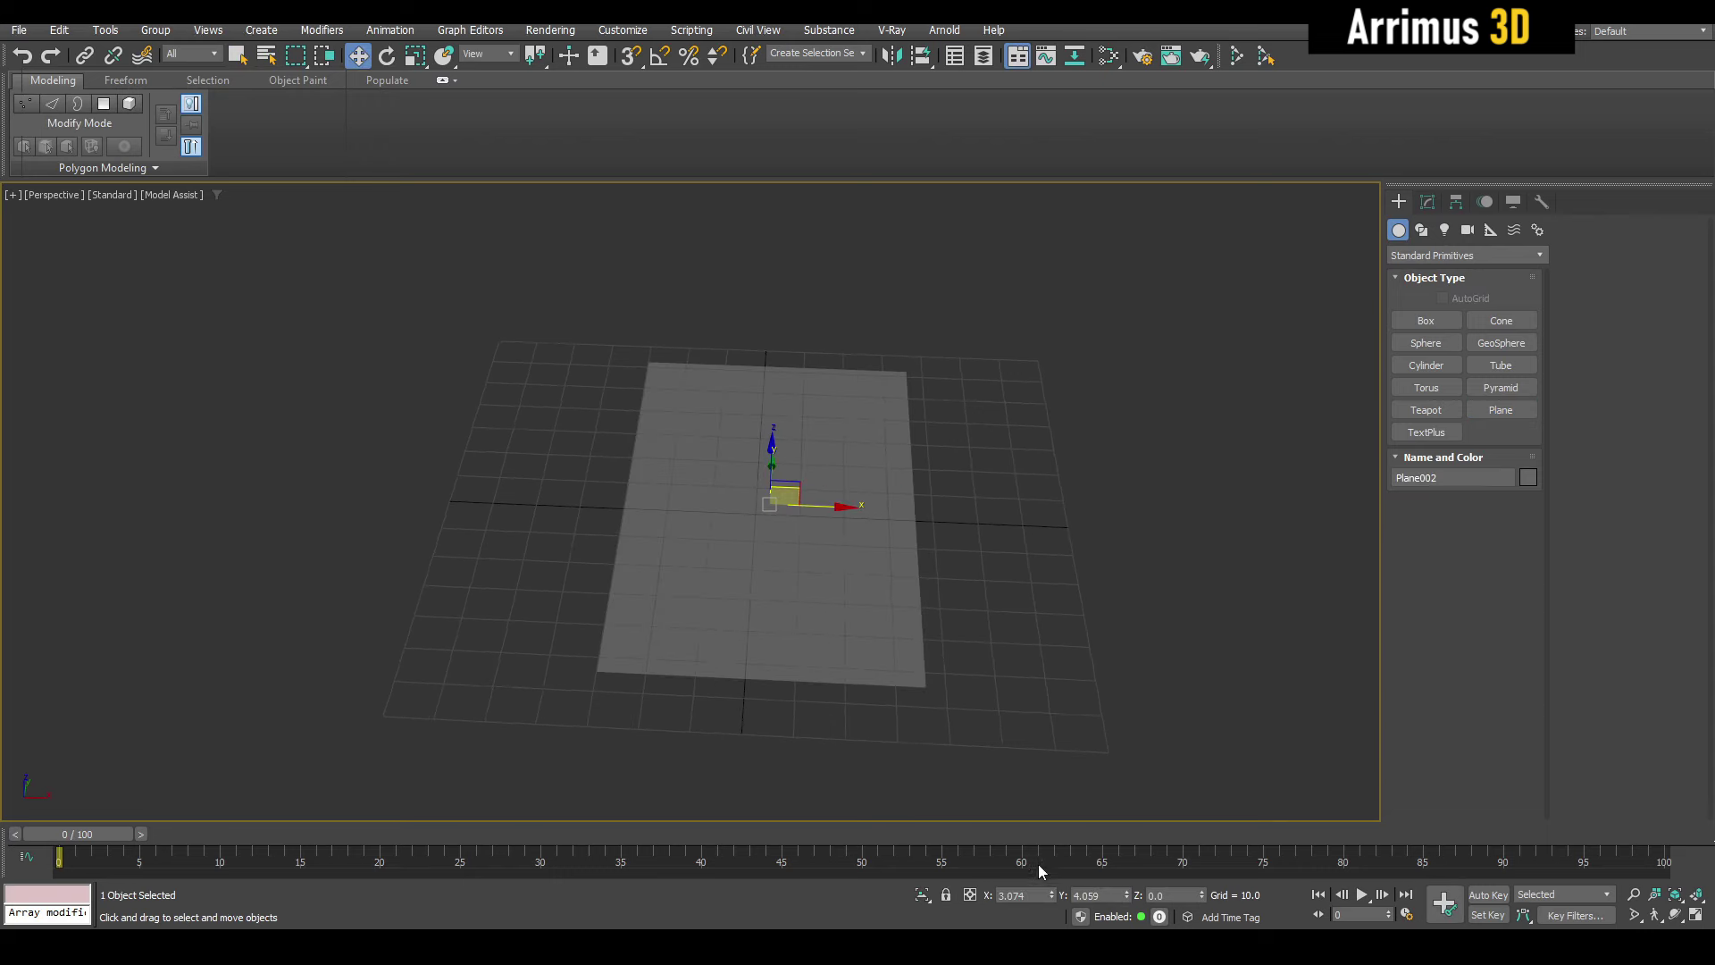
key(F4)
right_click(1051, 894)
right_click(1129, 894)
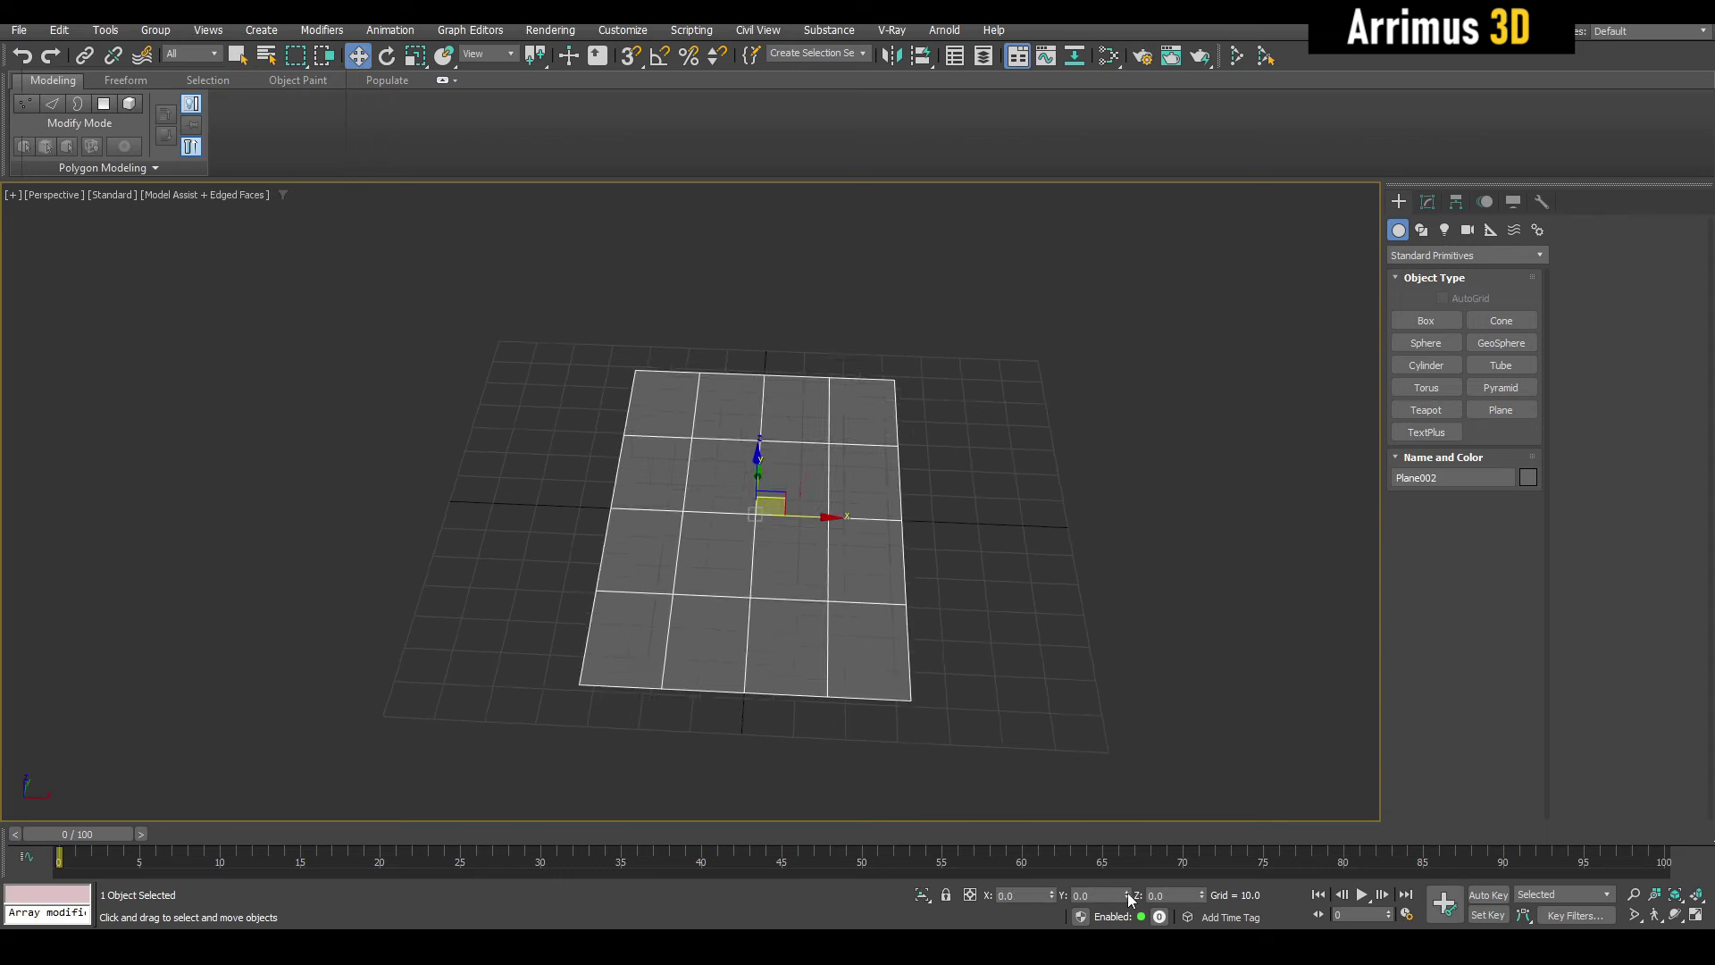
- Add an Edit Poly modifier to the plane and rotate all its vertices about the X axis so it stands upright
key(shift+e)
middle_drag(1005, 608, 1009, 605)
scroll(980, 559, up, 3)
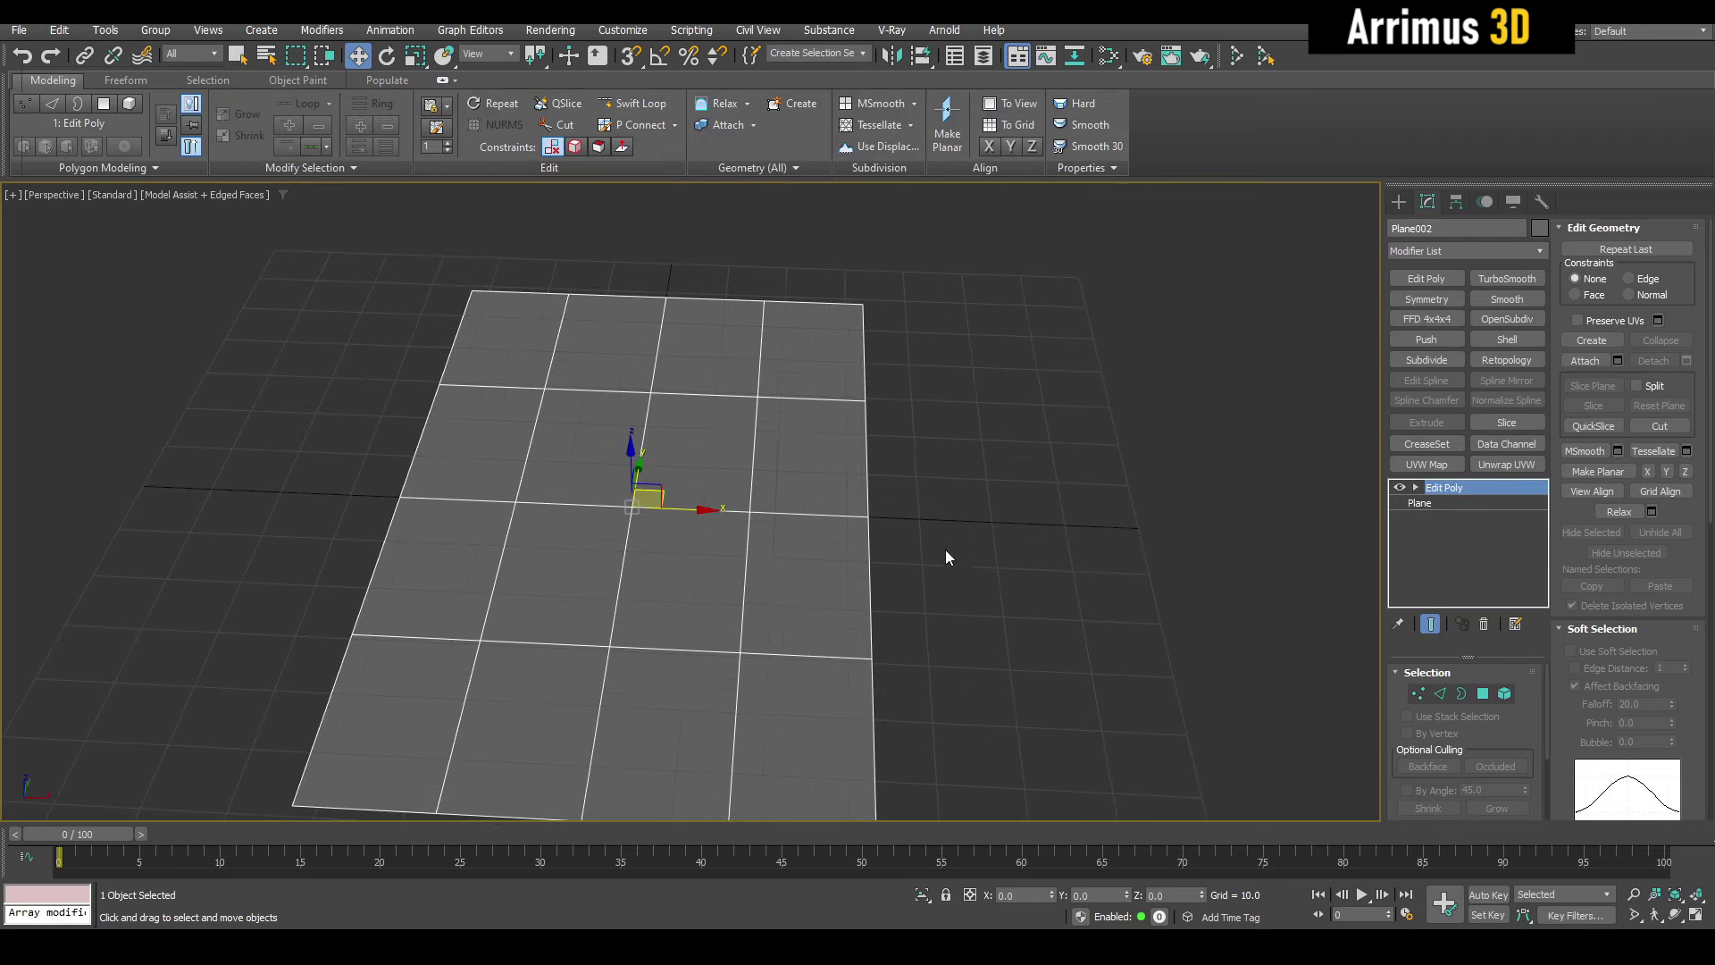
key(1)
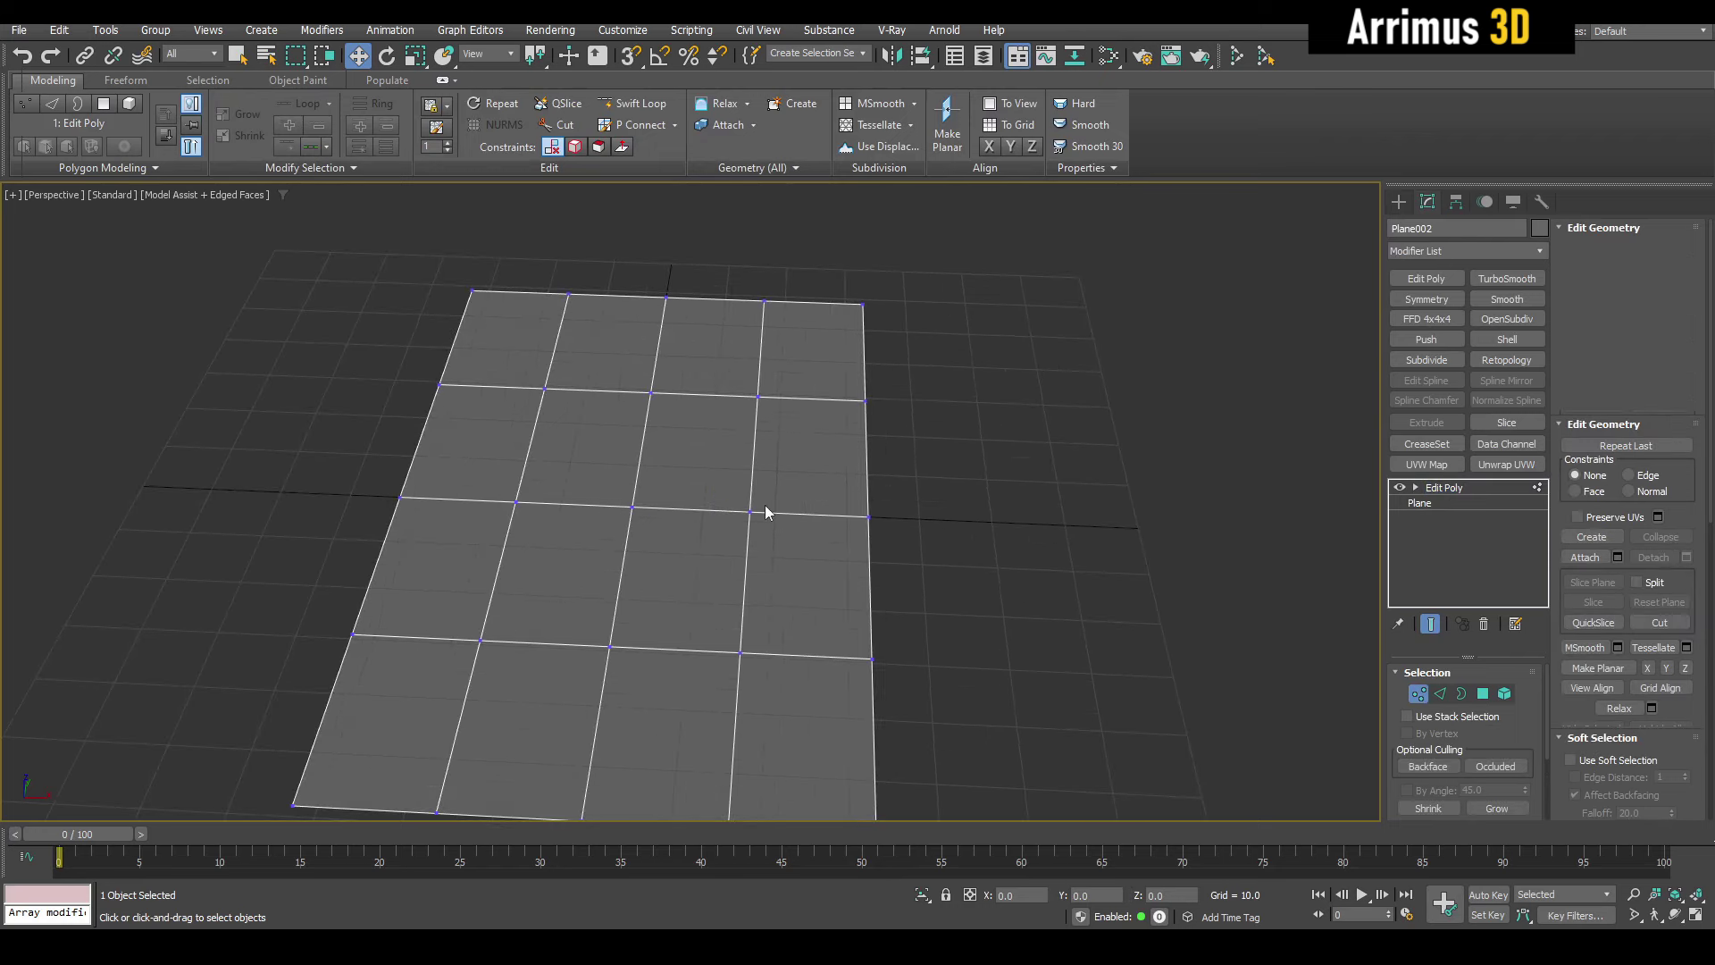
key(ctrl+a)
key(e)
drag(638, 483, 634, 564)
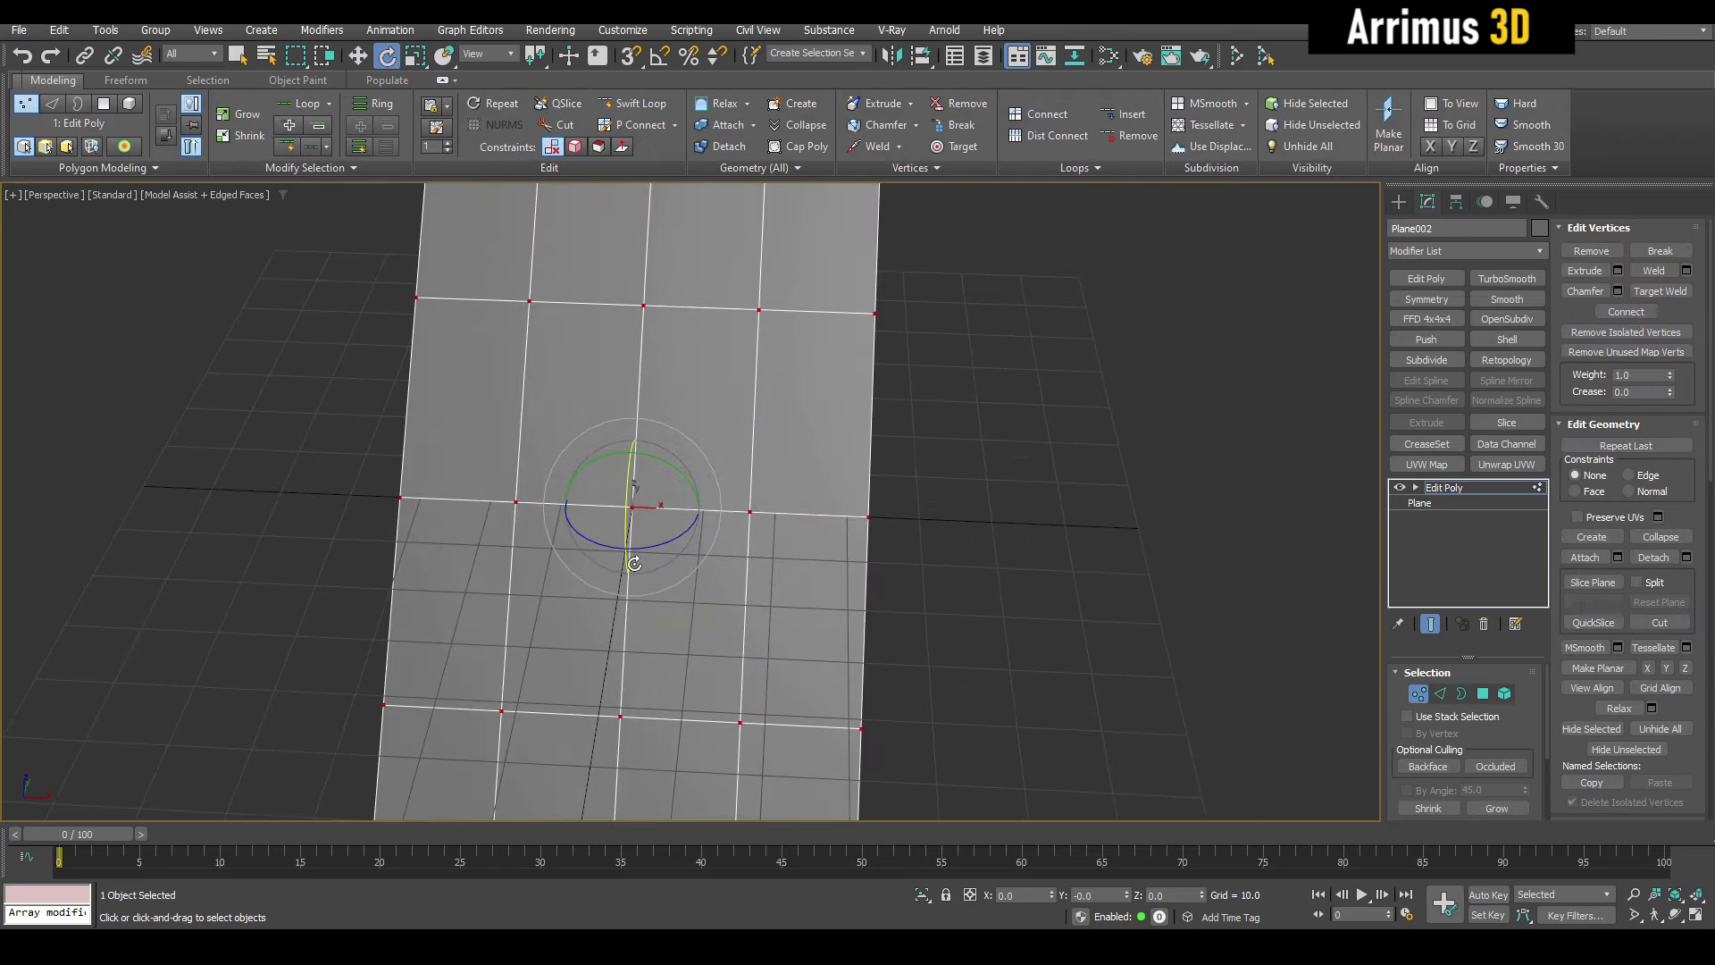
- Scale all the plane's vertices wider along X until it is roughly square, and hide the viewport grid
drag(717, 509, 769, 522)
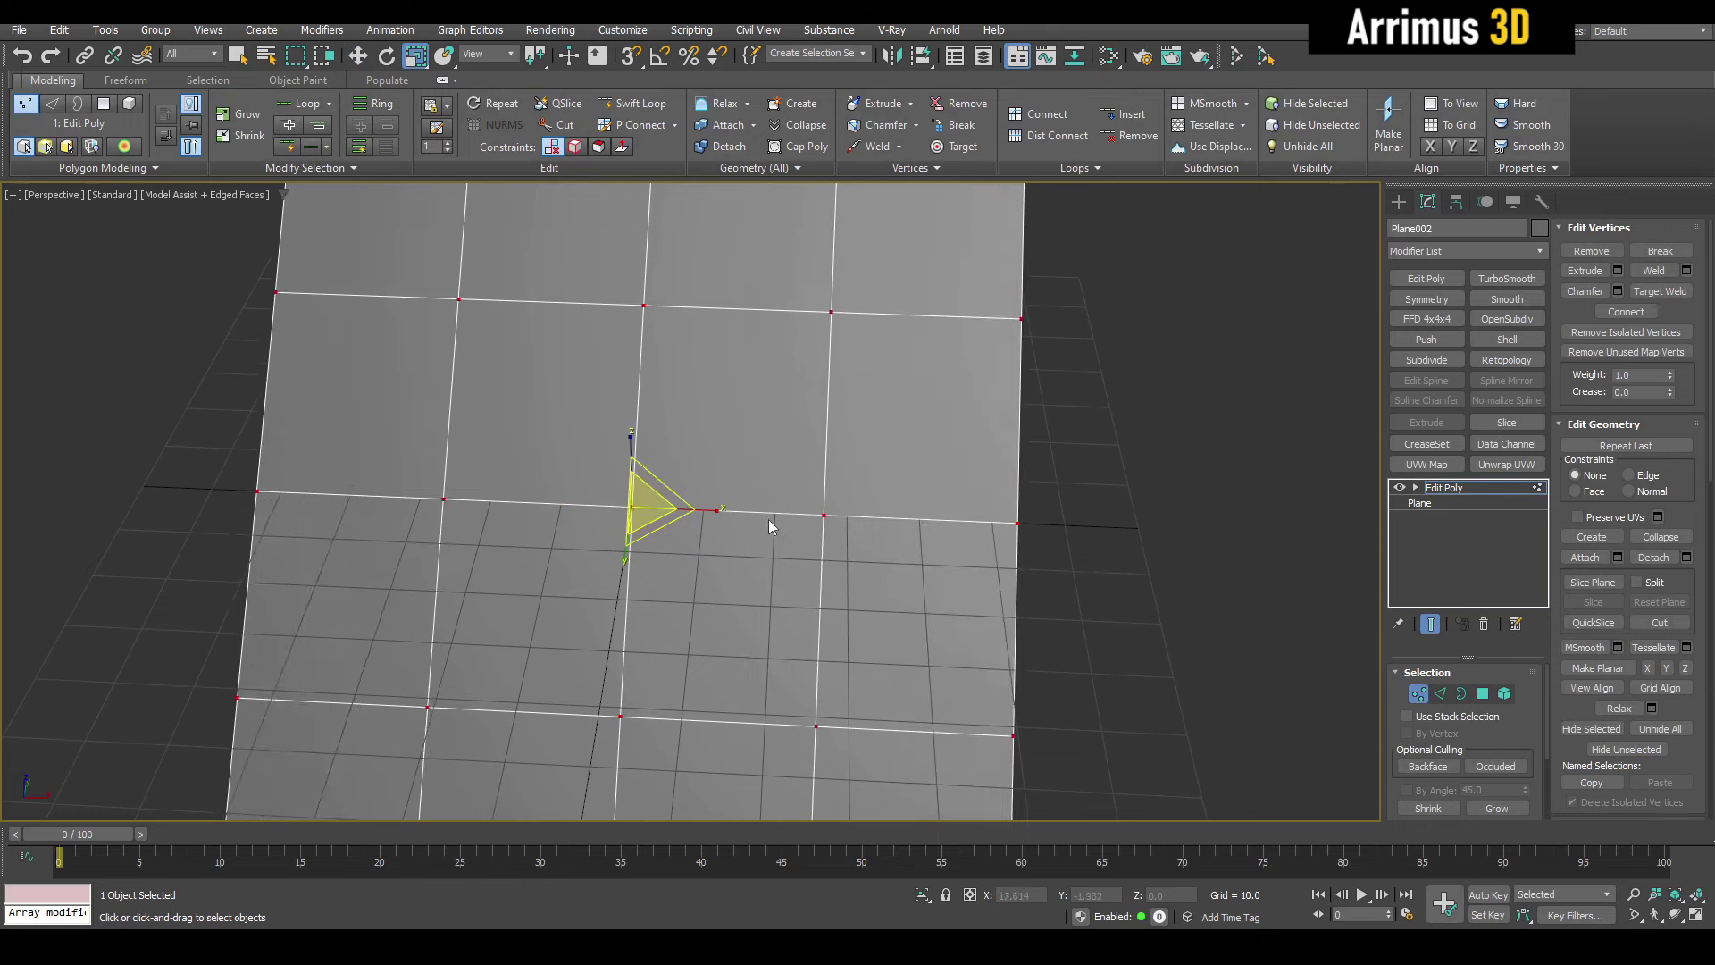
middle_drag(769, 525, 773, 548)
scroll(795, 543, down, 5)
key(g)
key(1)
key(q)
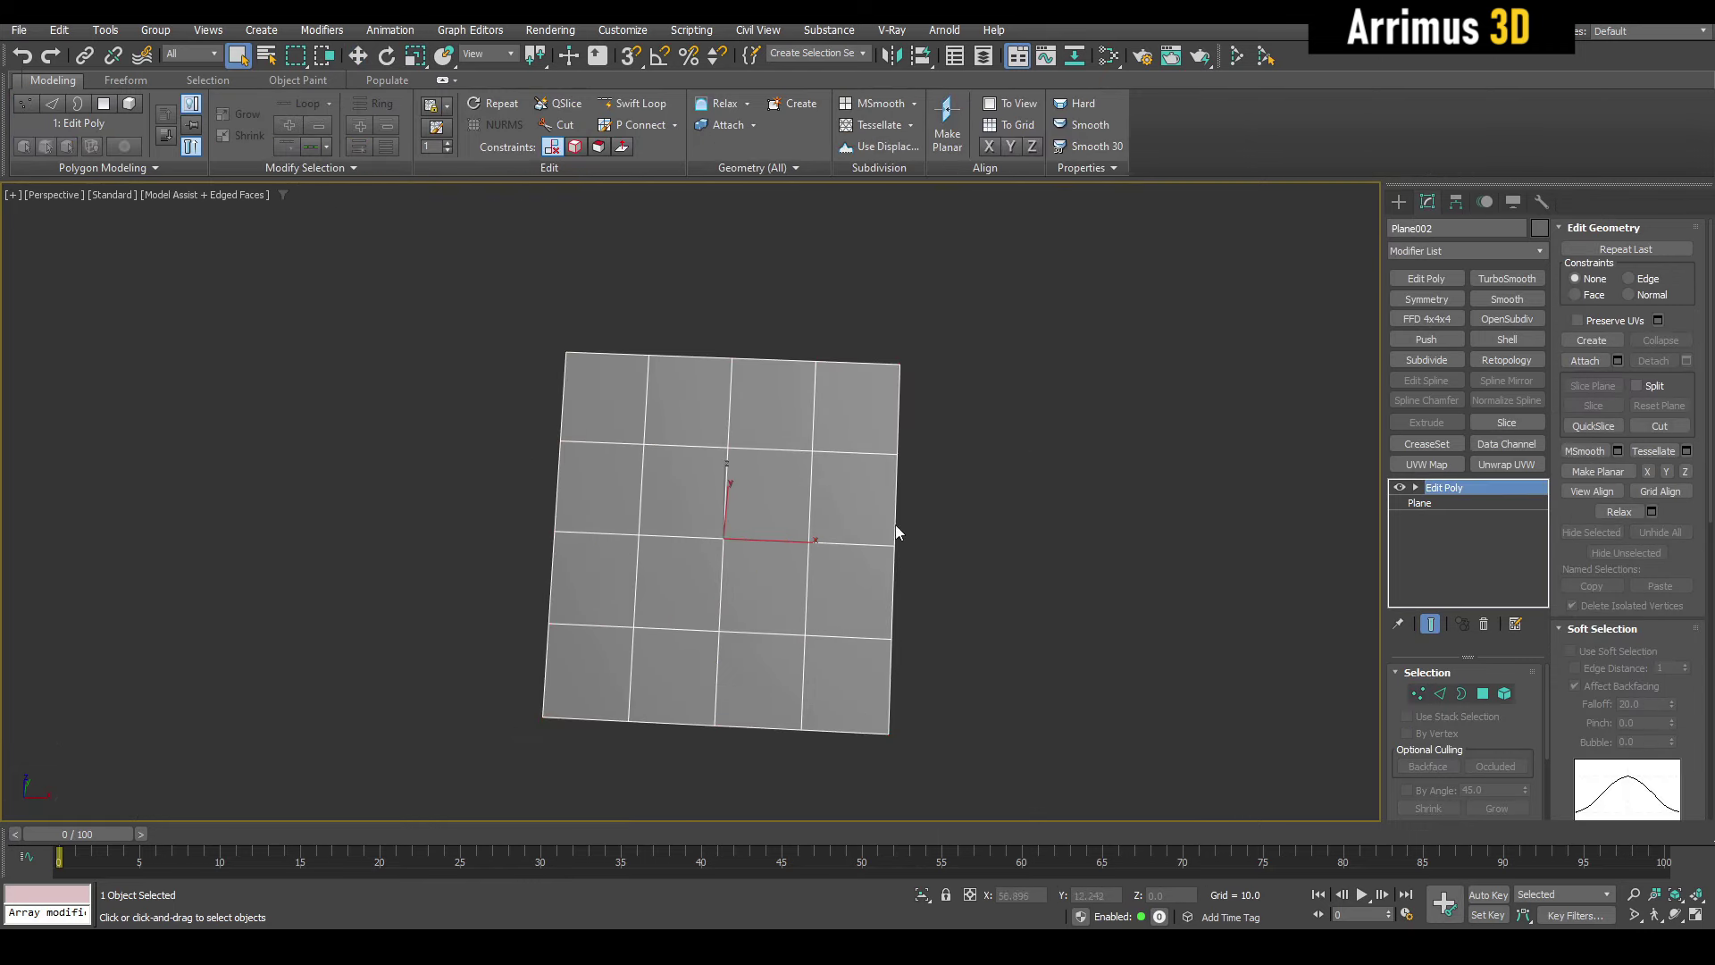
- Add a TurboSmooth modifier to the plane to double its grid, followed by another Edit Poly modifier
click(1516, 278)
middle_drag(913, 441, 922, 456)
scroll(925, 460, up, 5)
key(ctrl+e)
scroll(948, 534, down, 3)
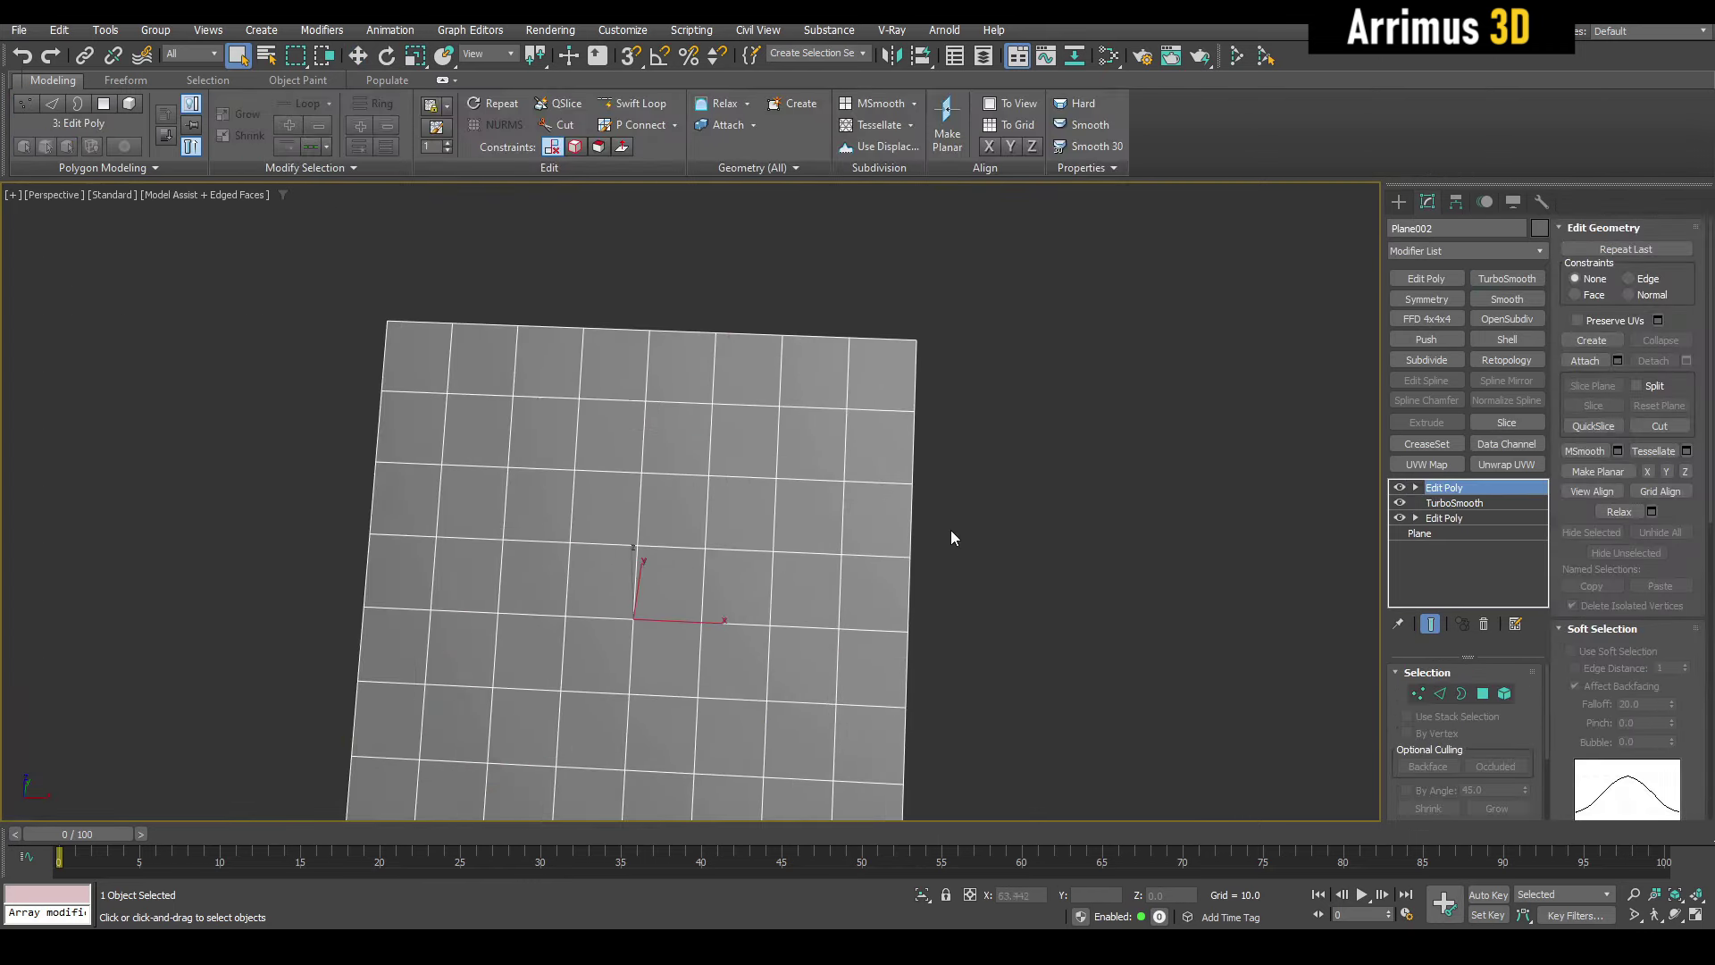
- Add a Symmetry modifier to the plane, mirroring across the X axis only
click(1449, 302)
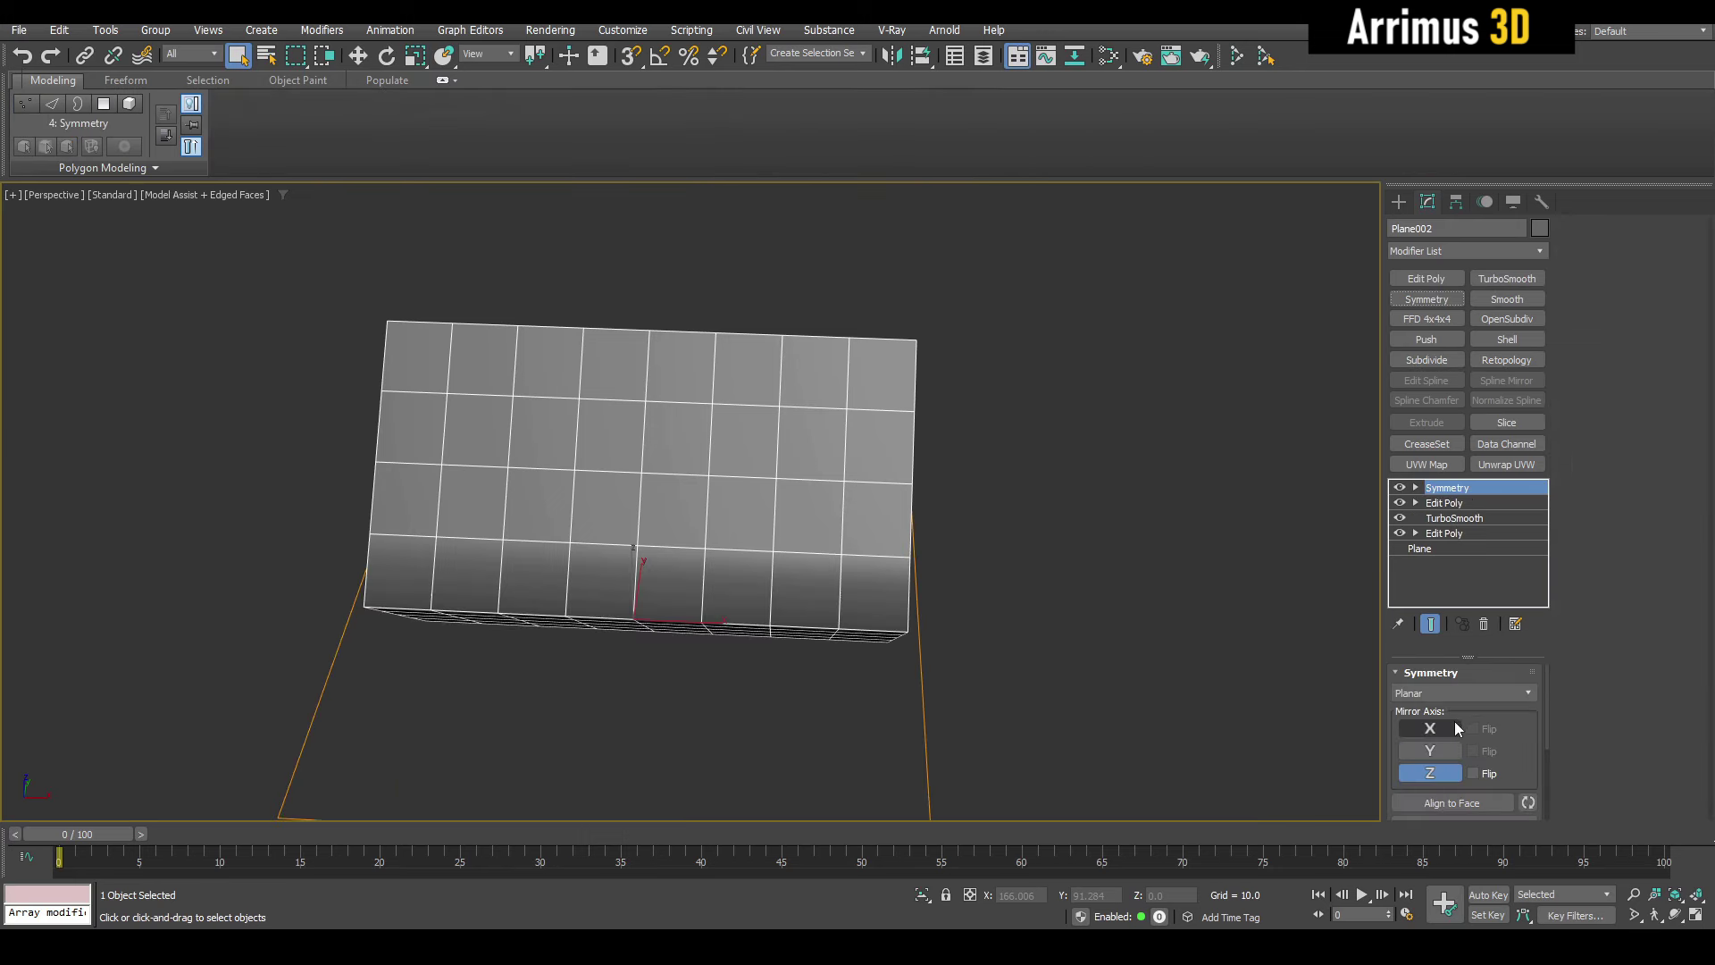
click(1455, 730)
click(1452, 774)
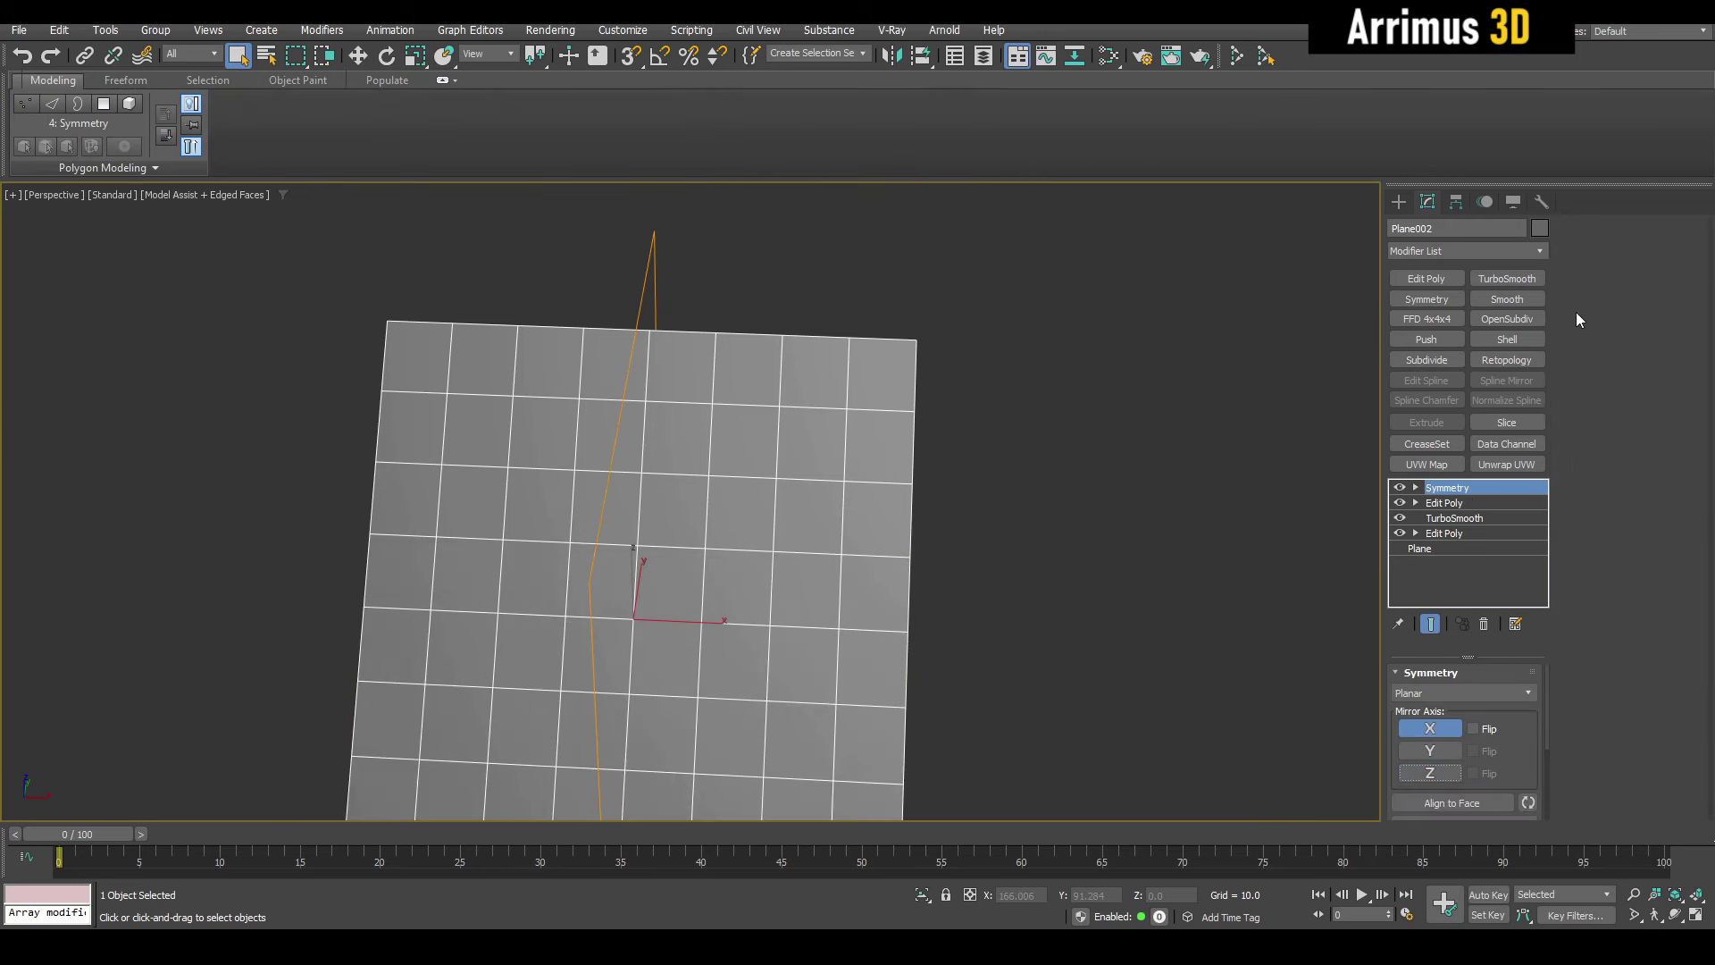
- Add a second TurboSmooth modifier above Symmetry with 2 iterations and Isoline Display enabled
click(1531, 280)
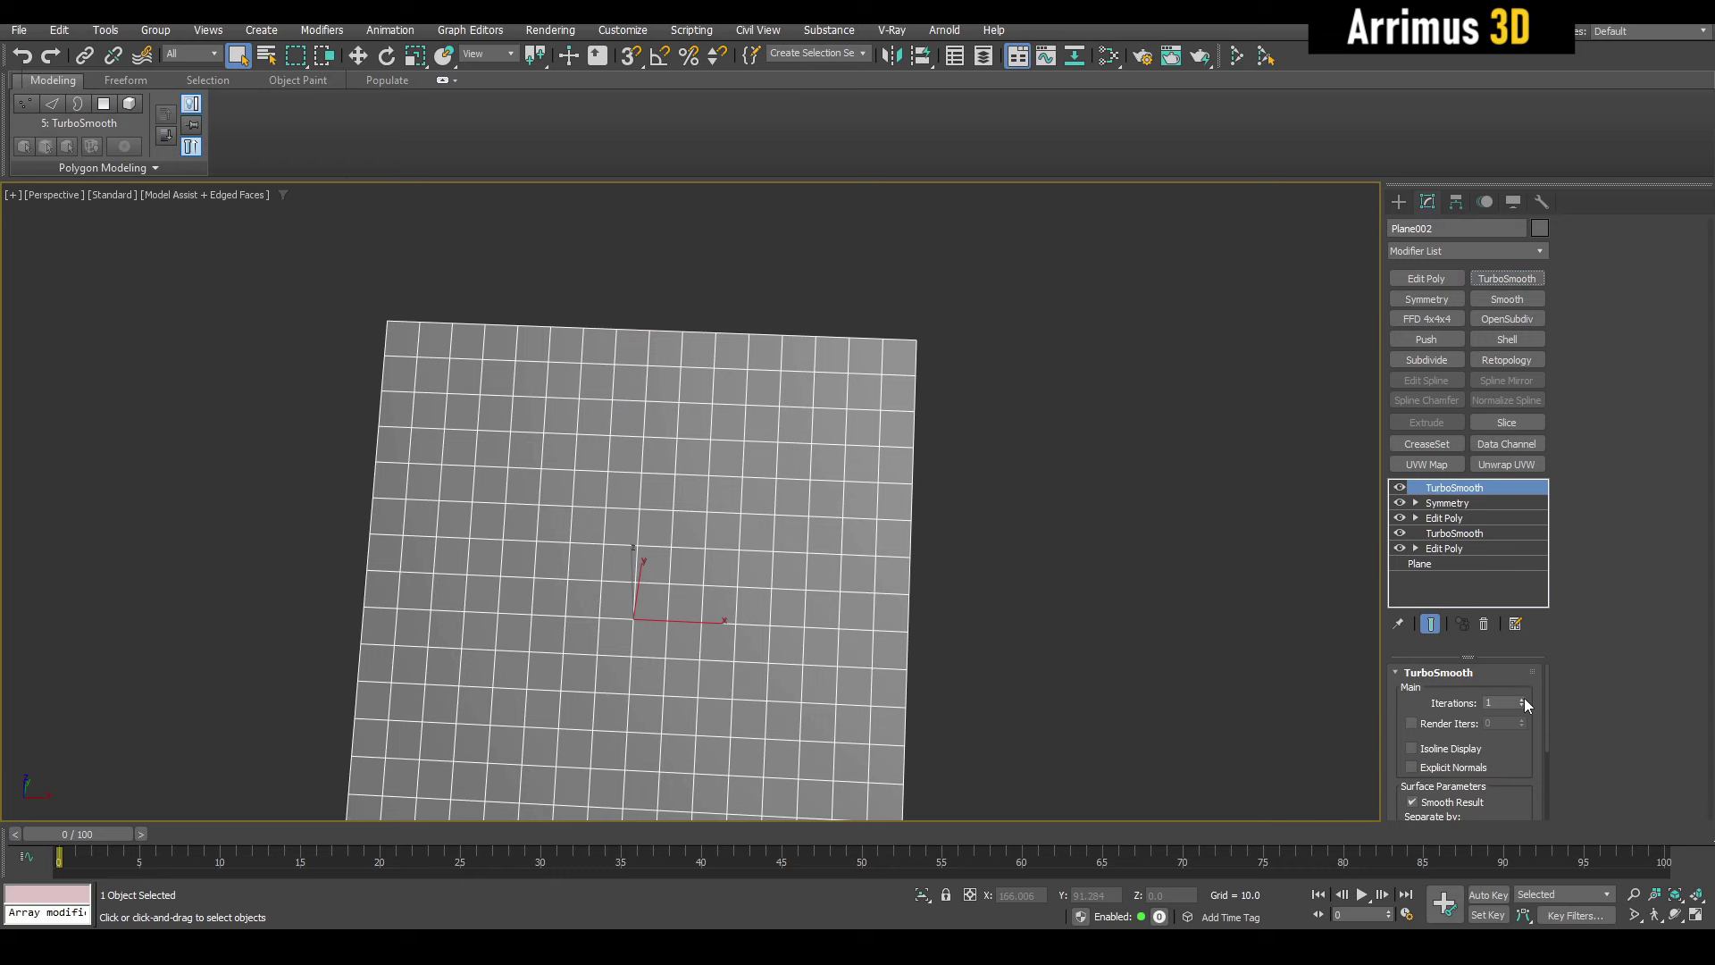
click(1522, 699)
middle_drag(1219, 677, 1298, 659)
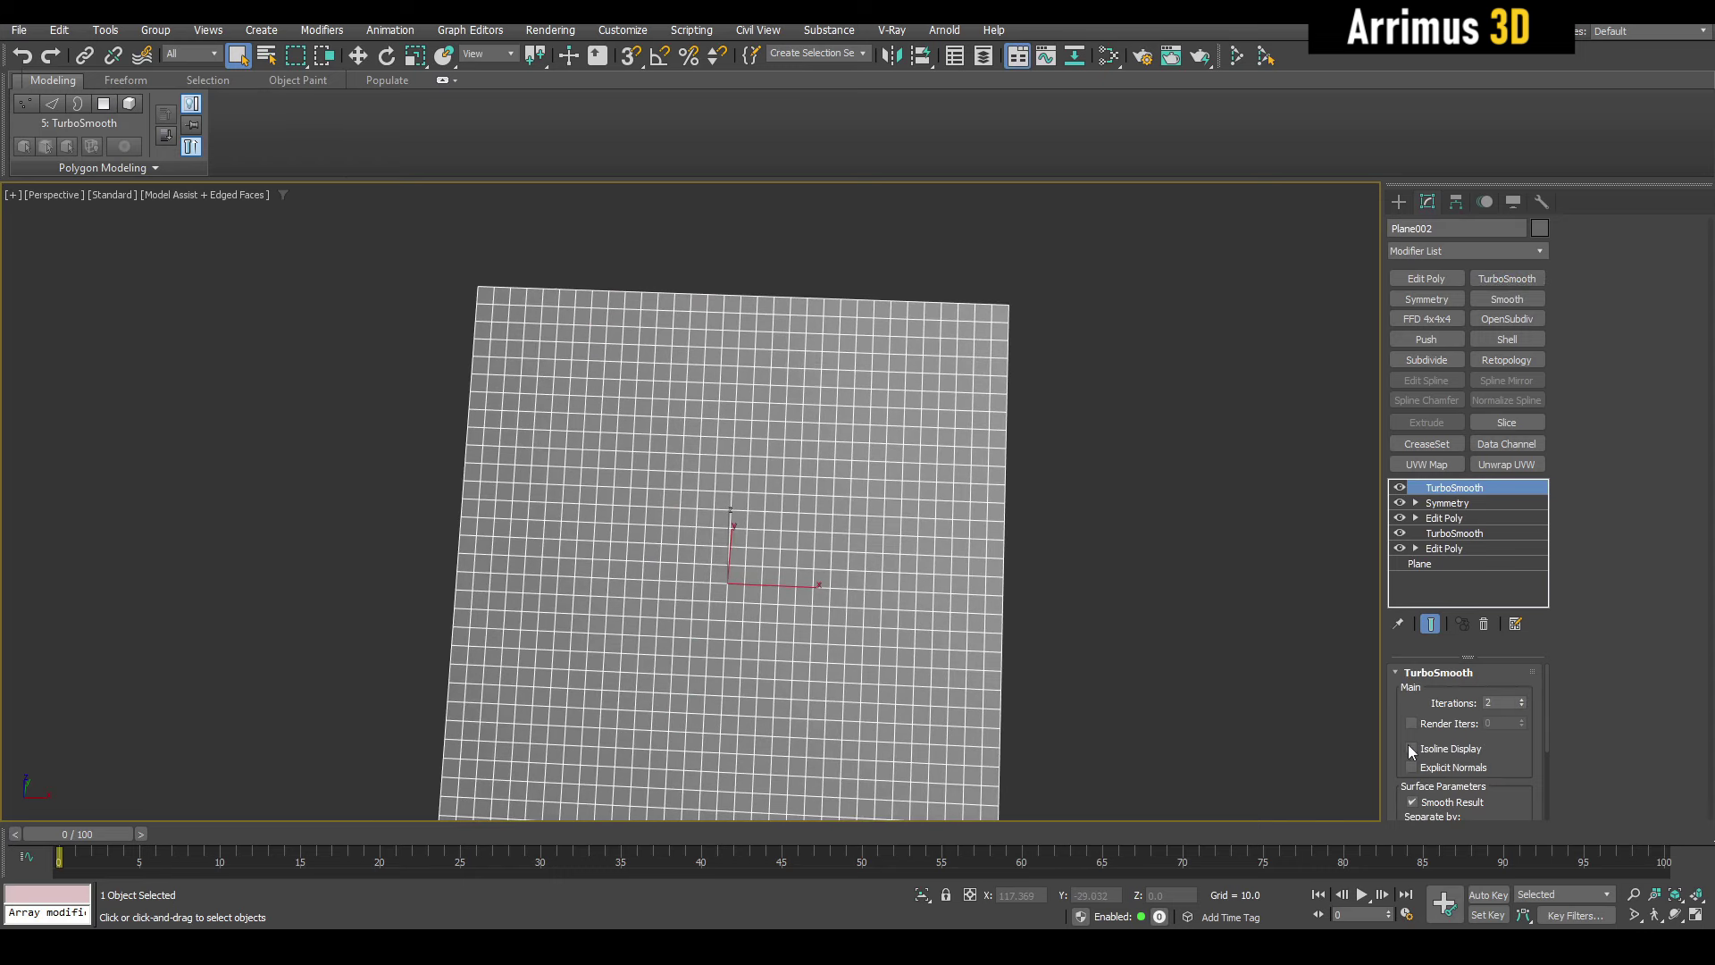
click(1418, 752)
middle_drag(1192, 665, 1196, 610)
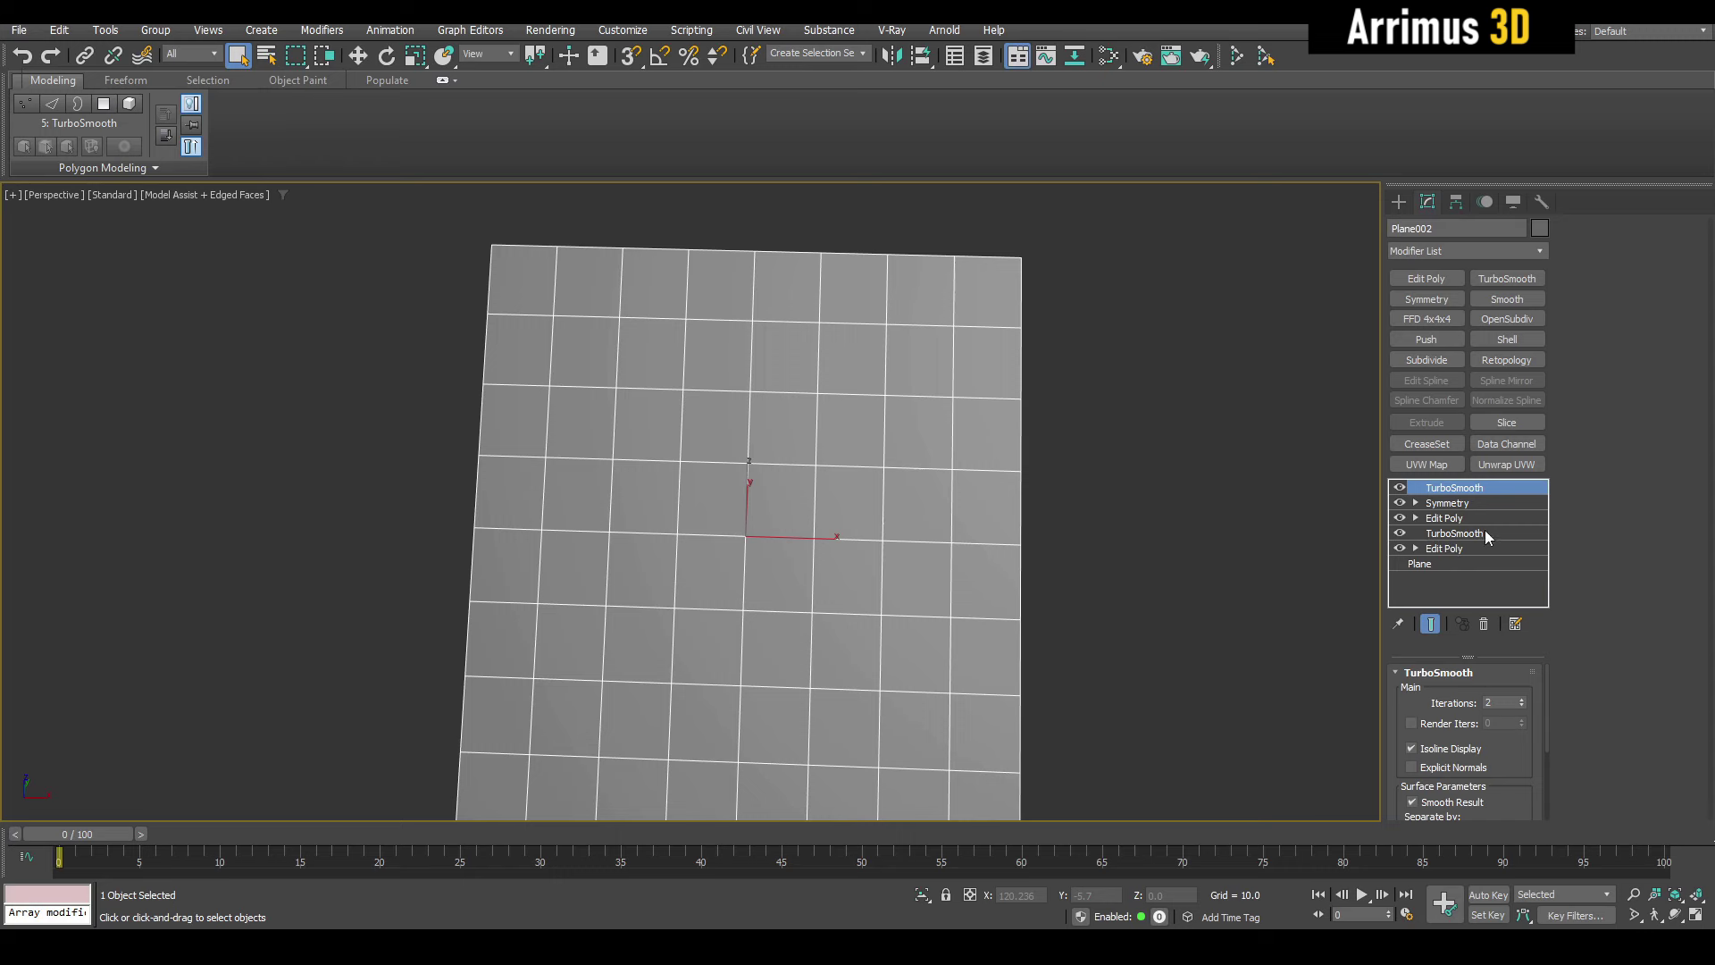
- Create a box about 79 units high beside the plane
scroll(1206, 517, down, 6)
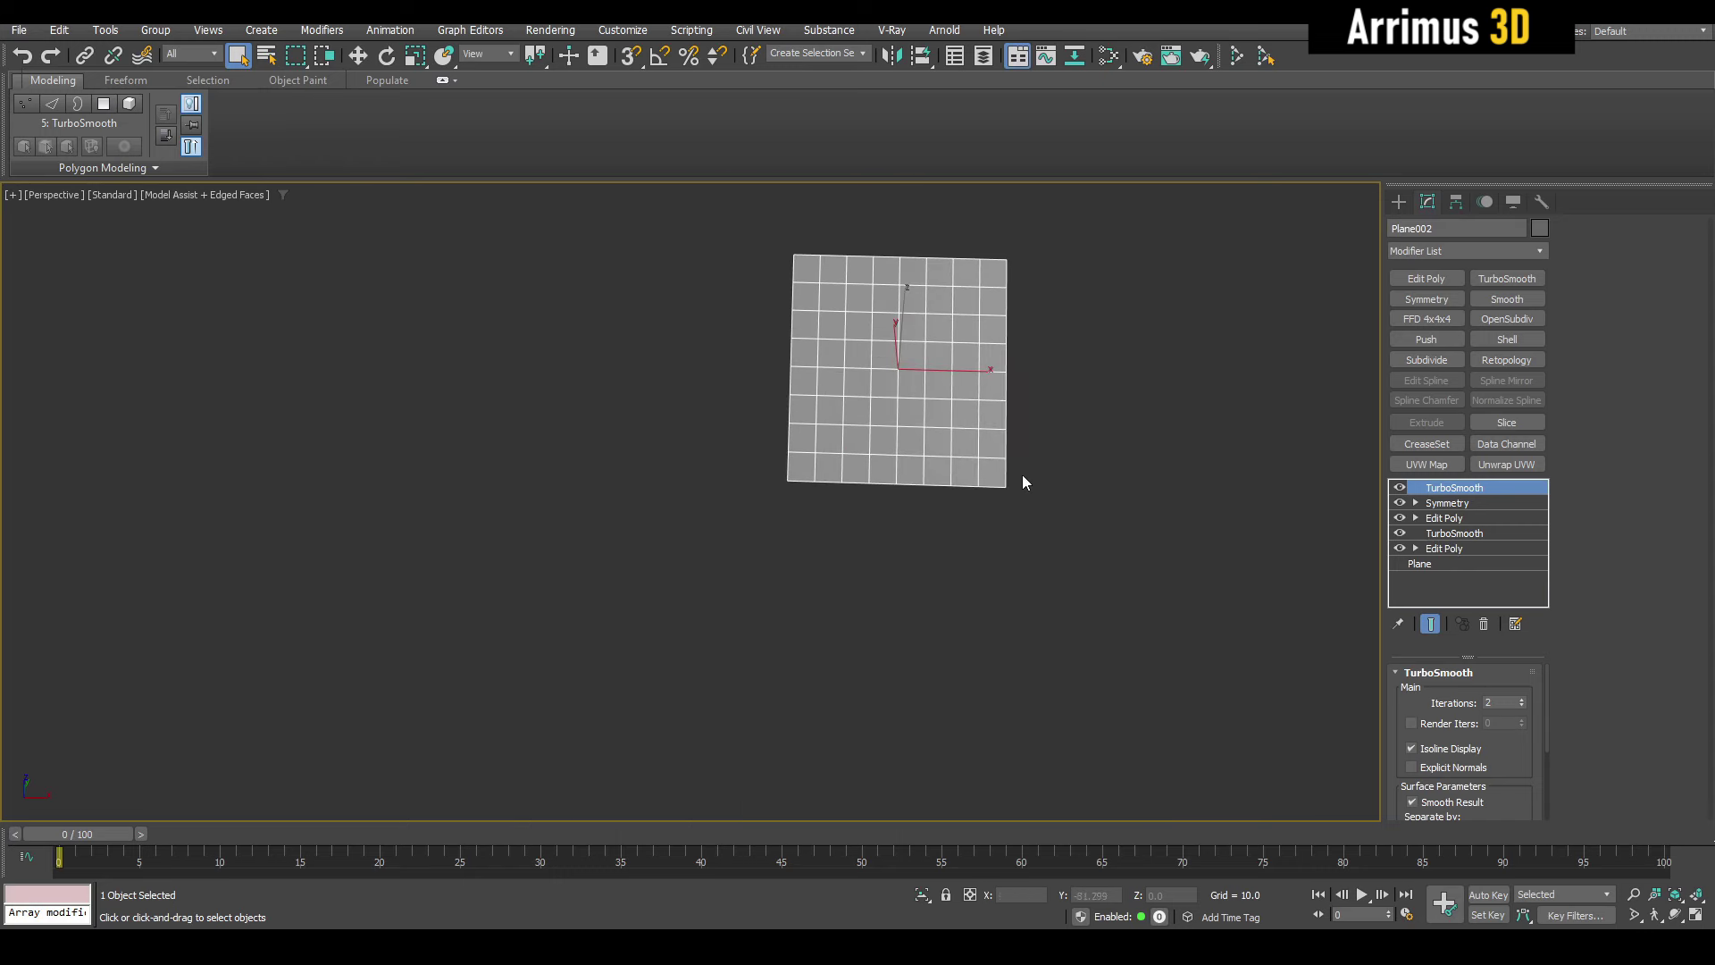
key(b)
middle_drag(983, 598, 893, 487)
drag(837, 447, 1167, 693)
click(1183, 505)
key(w)
middle_drag(1177, 516, 1140, 536)
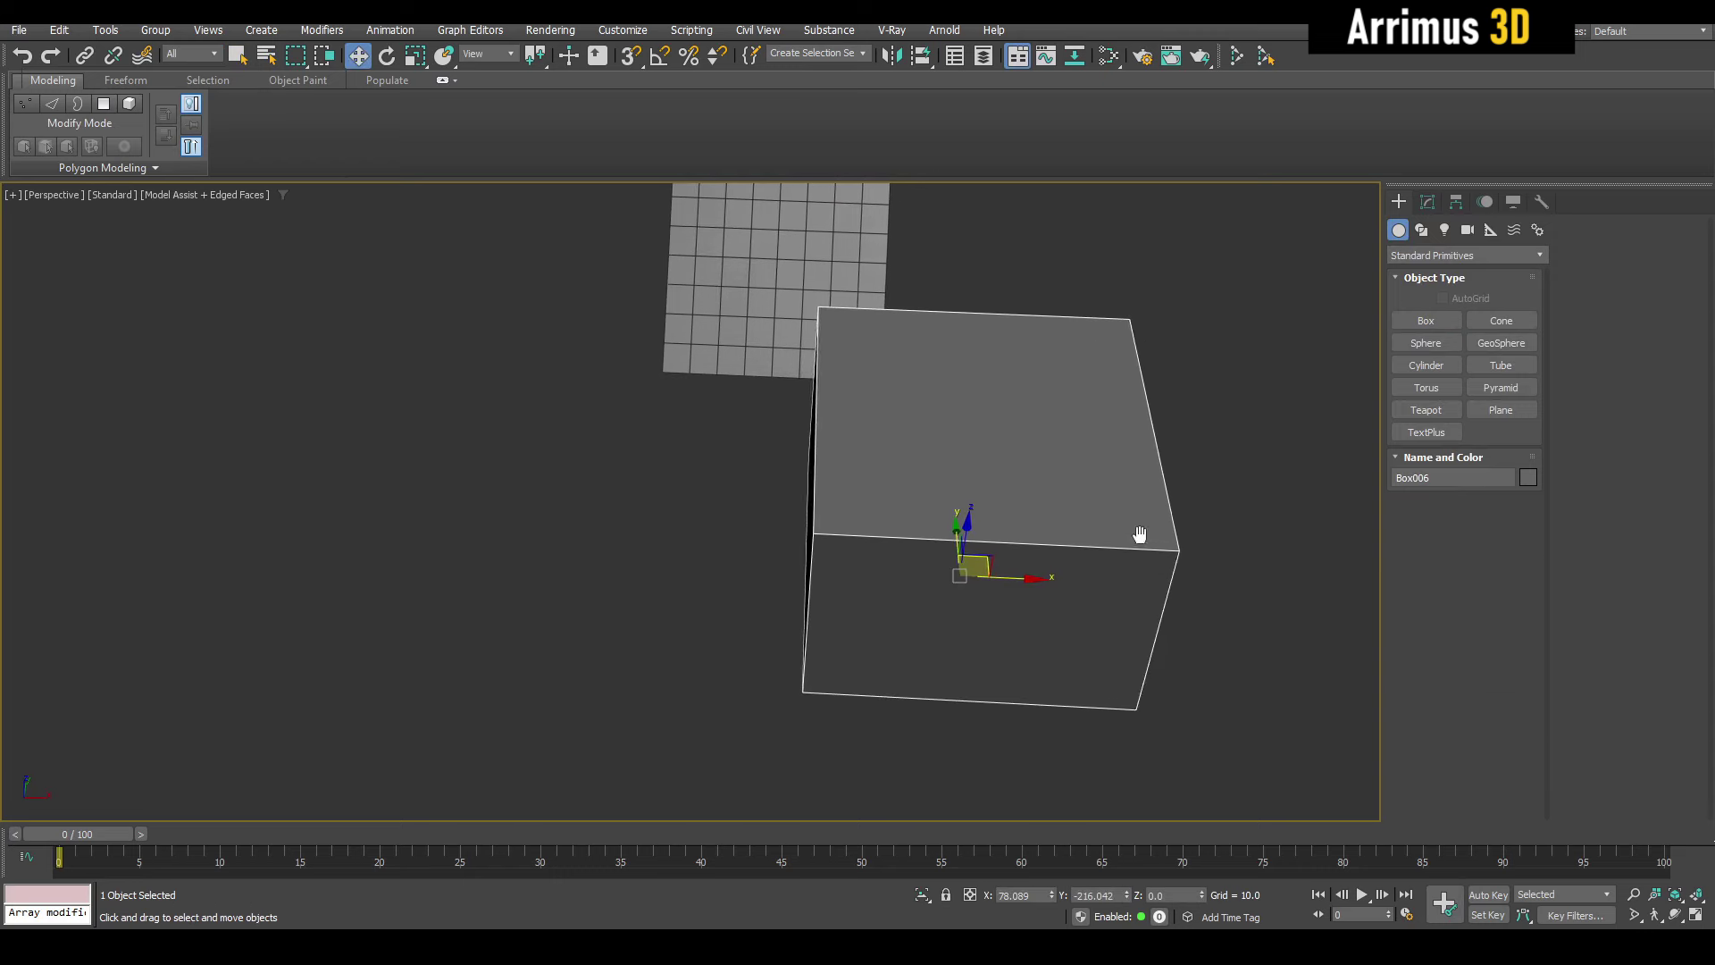
- Add an Edit Poly modifier to the box and tessellate it into 8 by 8 polygons per side
key(shift+e)
key(1)
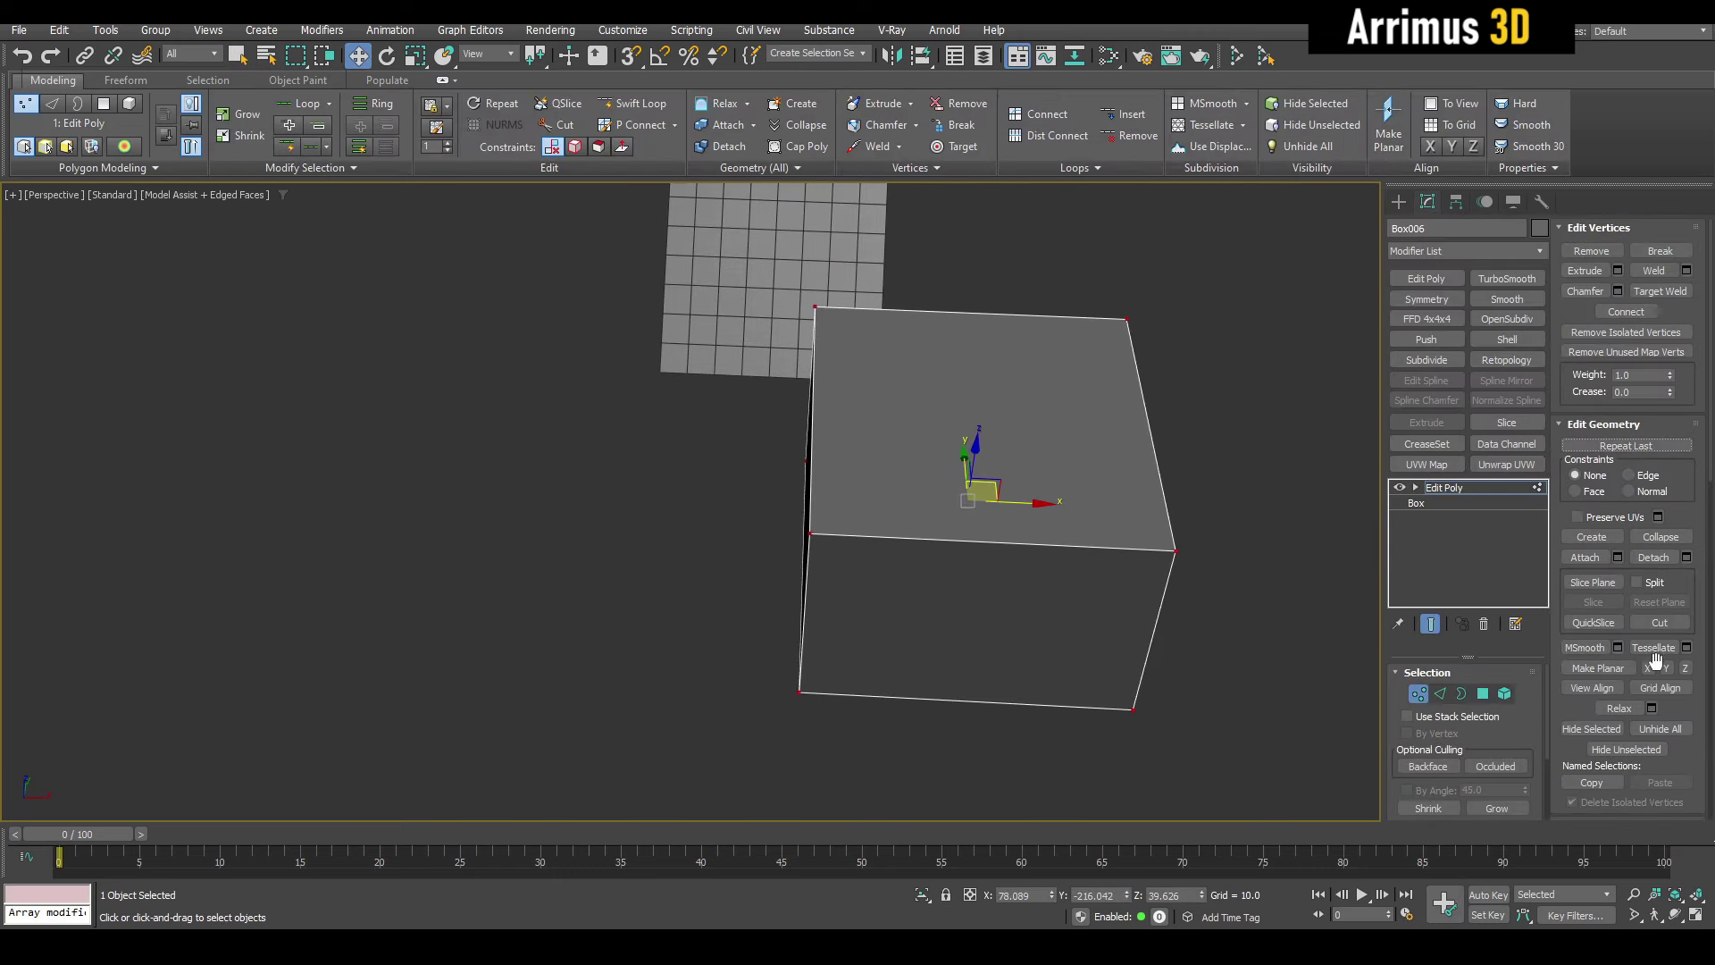
double_click(1659, 655)
scroll(1177, 480, up, 4)
key(4)
key(q)
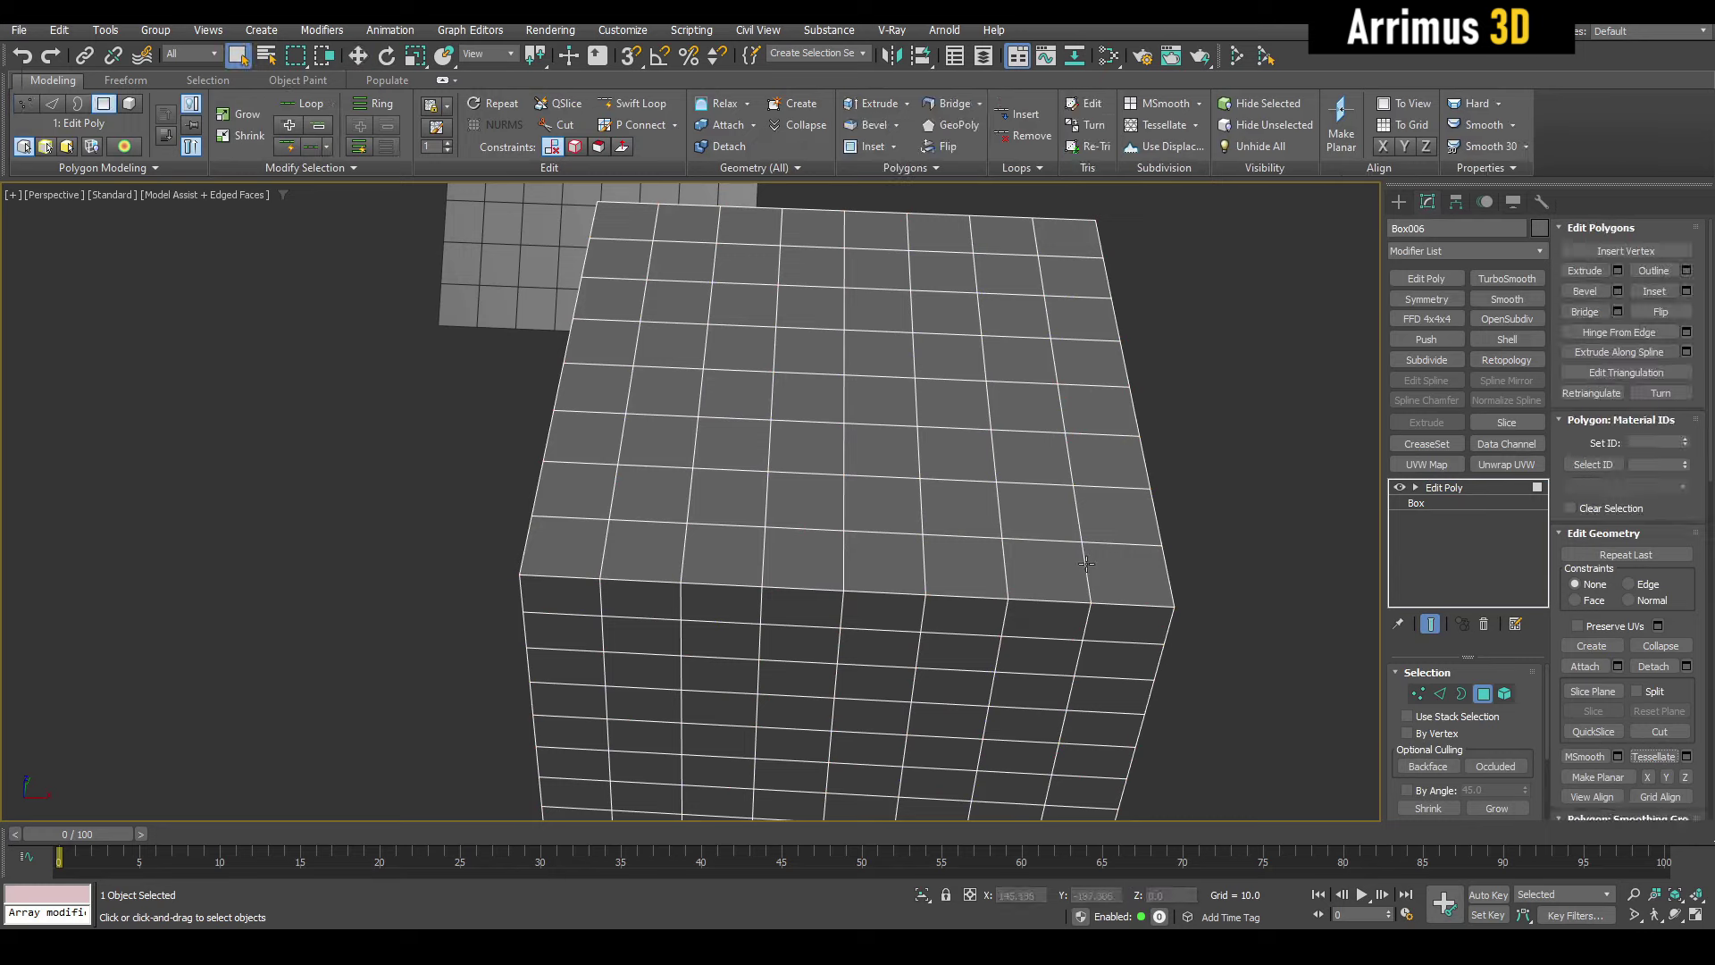
- Push two top polygons near the box's front corner down about 22 units to form a notch
drag(1047, 569, 1034, 502)
scroll(1035, 502, up, 3)
key(w)
alt+middle_drag(1036, 502, 1110, 544)
key(z)
scroll(952, 431, down, 6)
alt+middle_drag(880, 414, 867, 366)
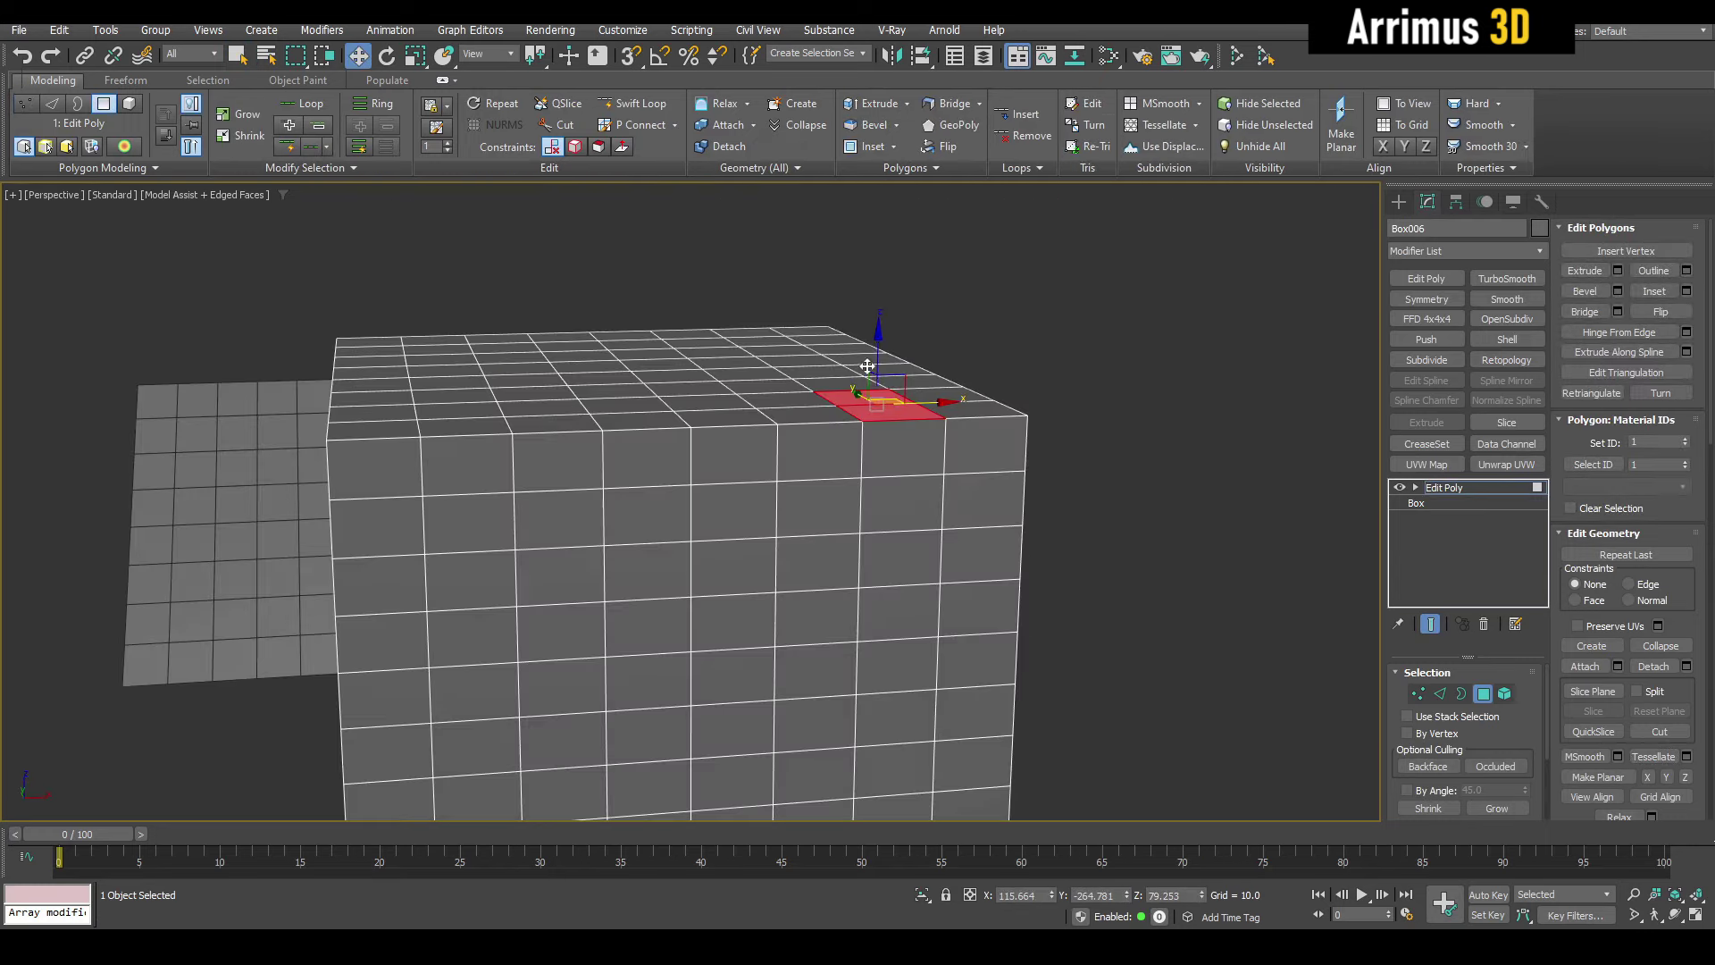
drag(877, 352, 891, 464)
alt+middle_drag(899, 454, 898, 498)
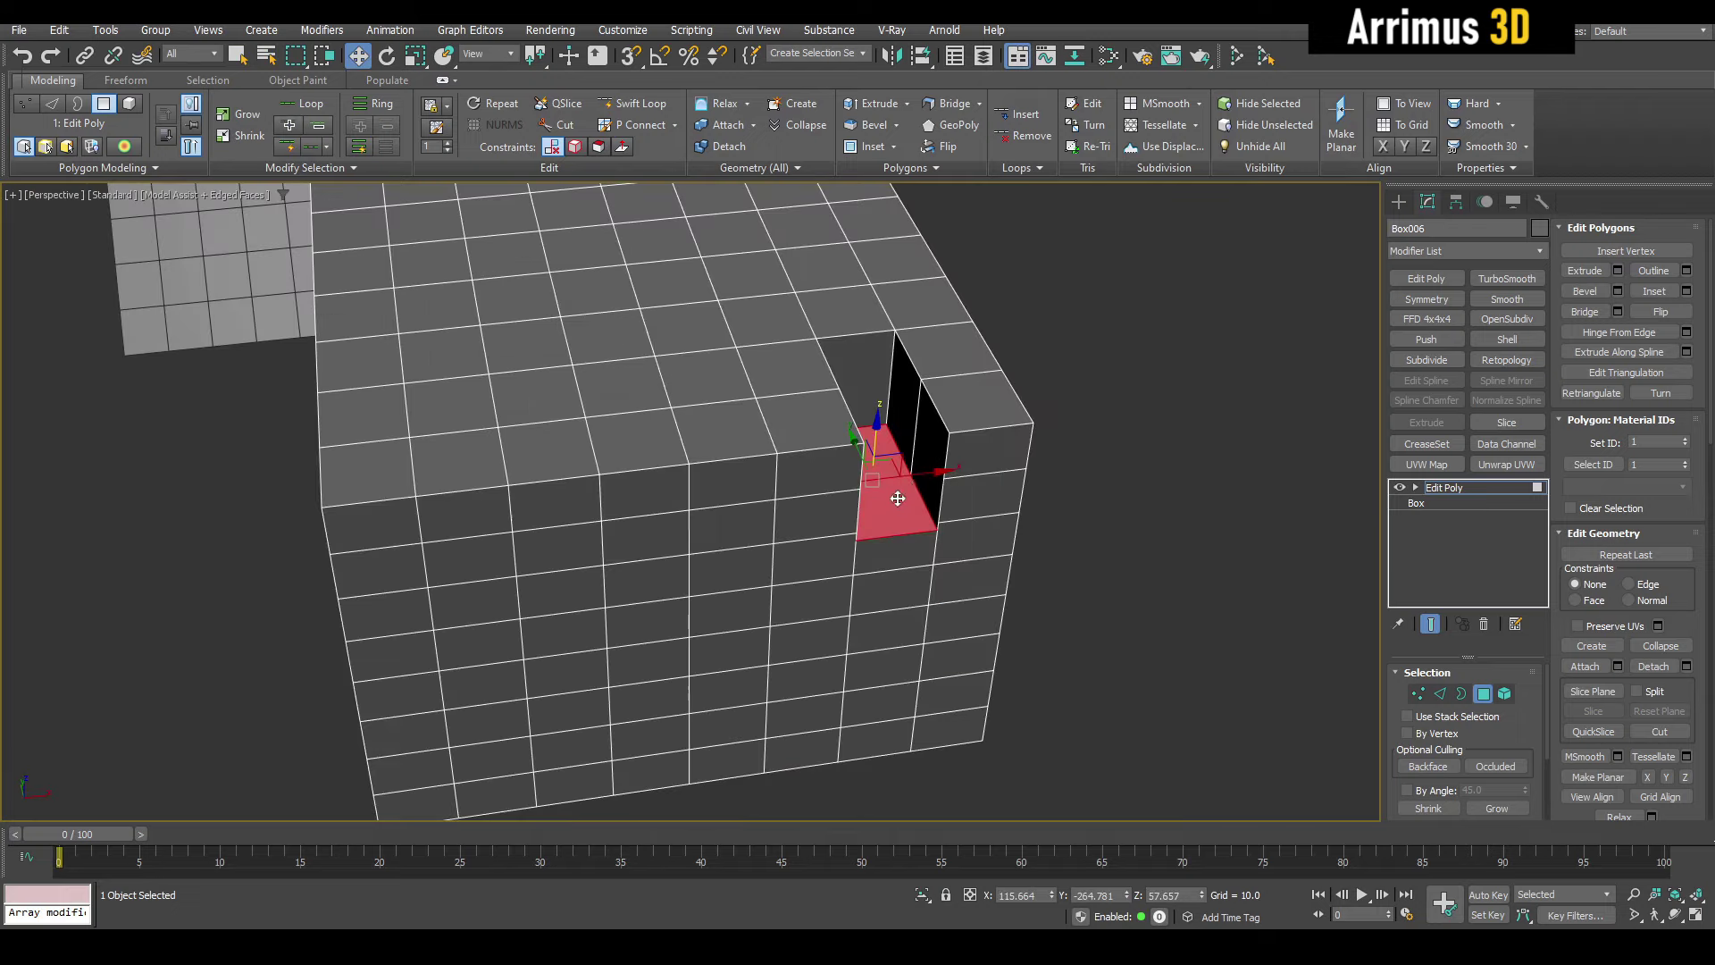
- Bevel a two-by-four block of polygons behind the notch upward from the box's top face
middle_drag(842, 404, 850, 492)
click(794, 436)
shift+click(724, 294)
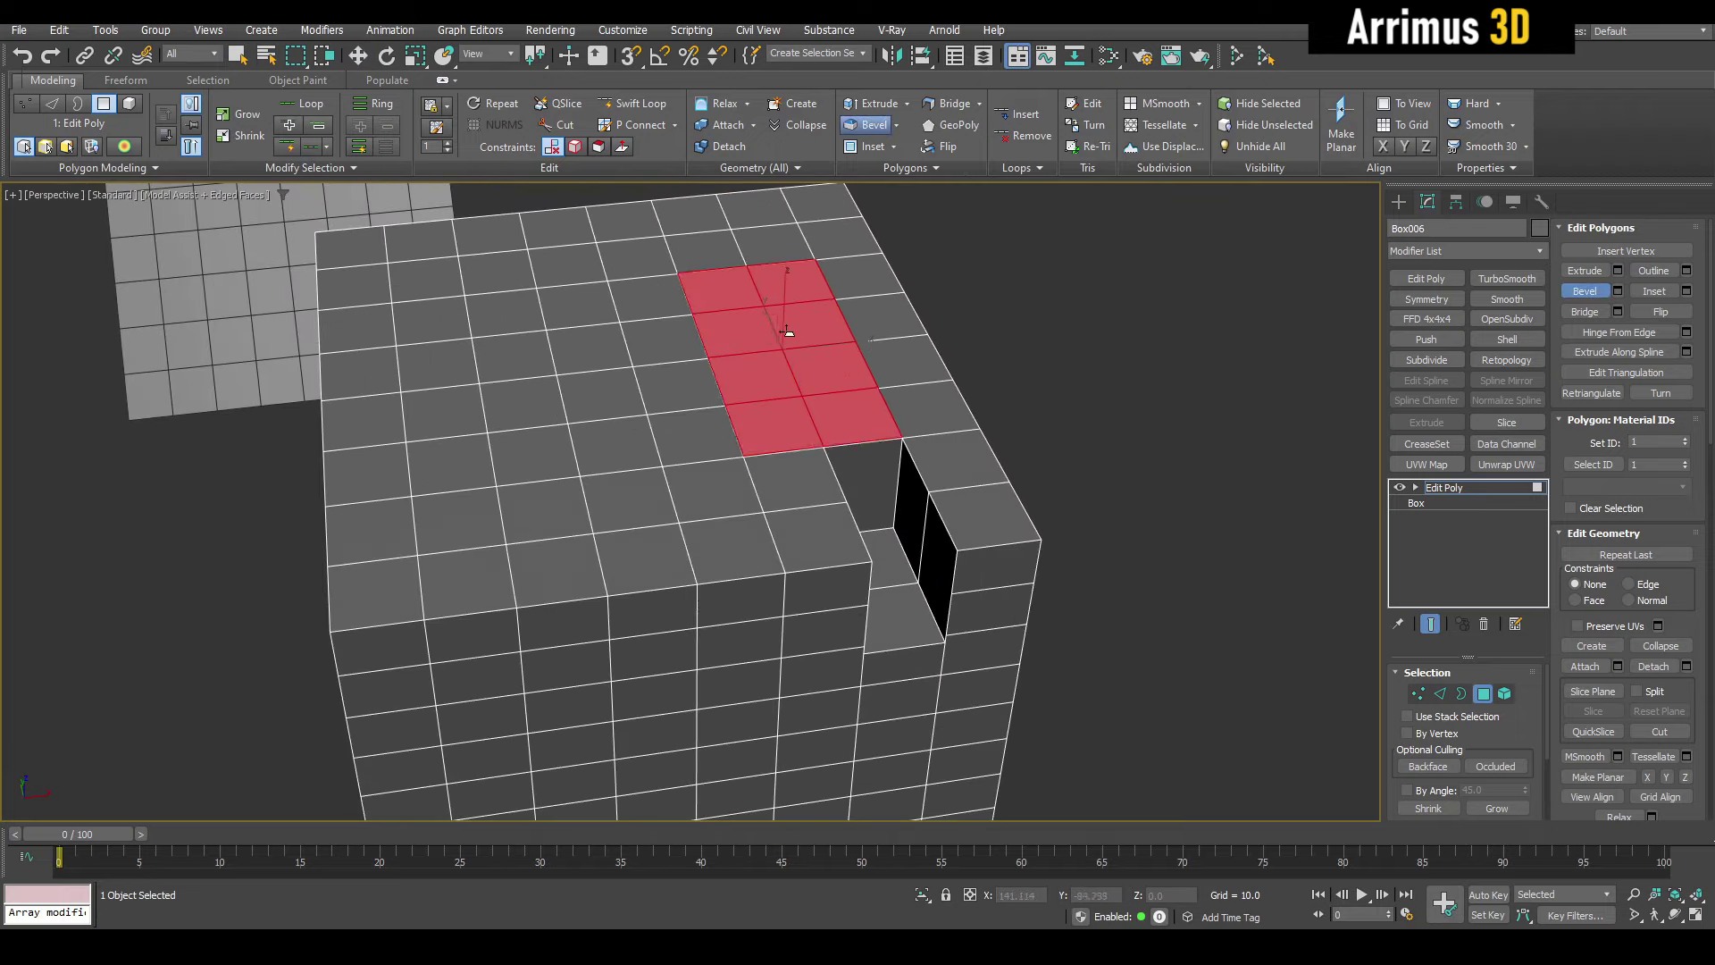
drag(787, 331, 805, 288)
click(812, 333)
right_click(812, 333)
scroll(802, 342, down, 5)
middle_drag(795, 344, 818, 369)
key(4)
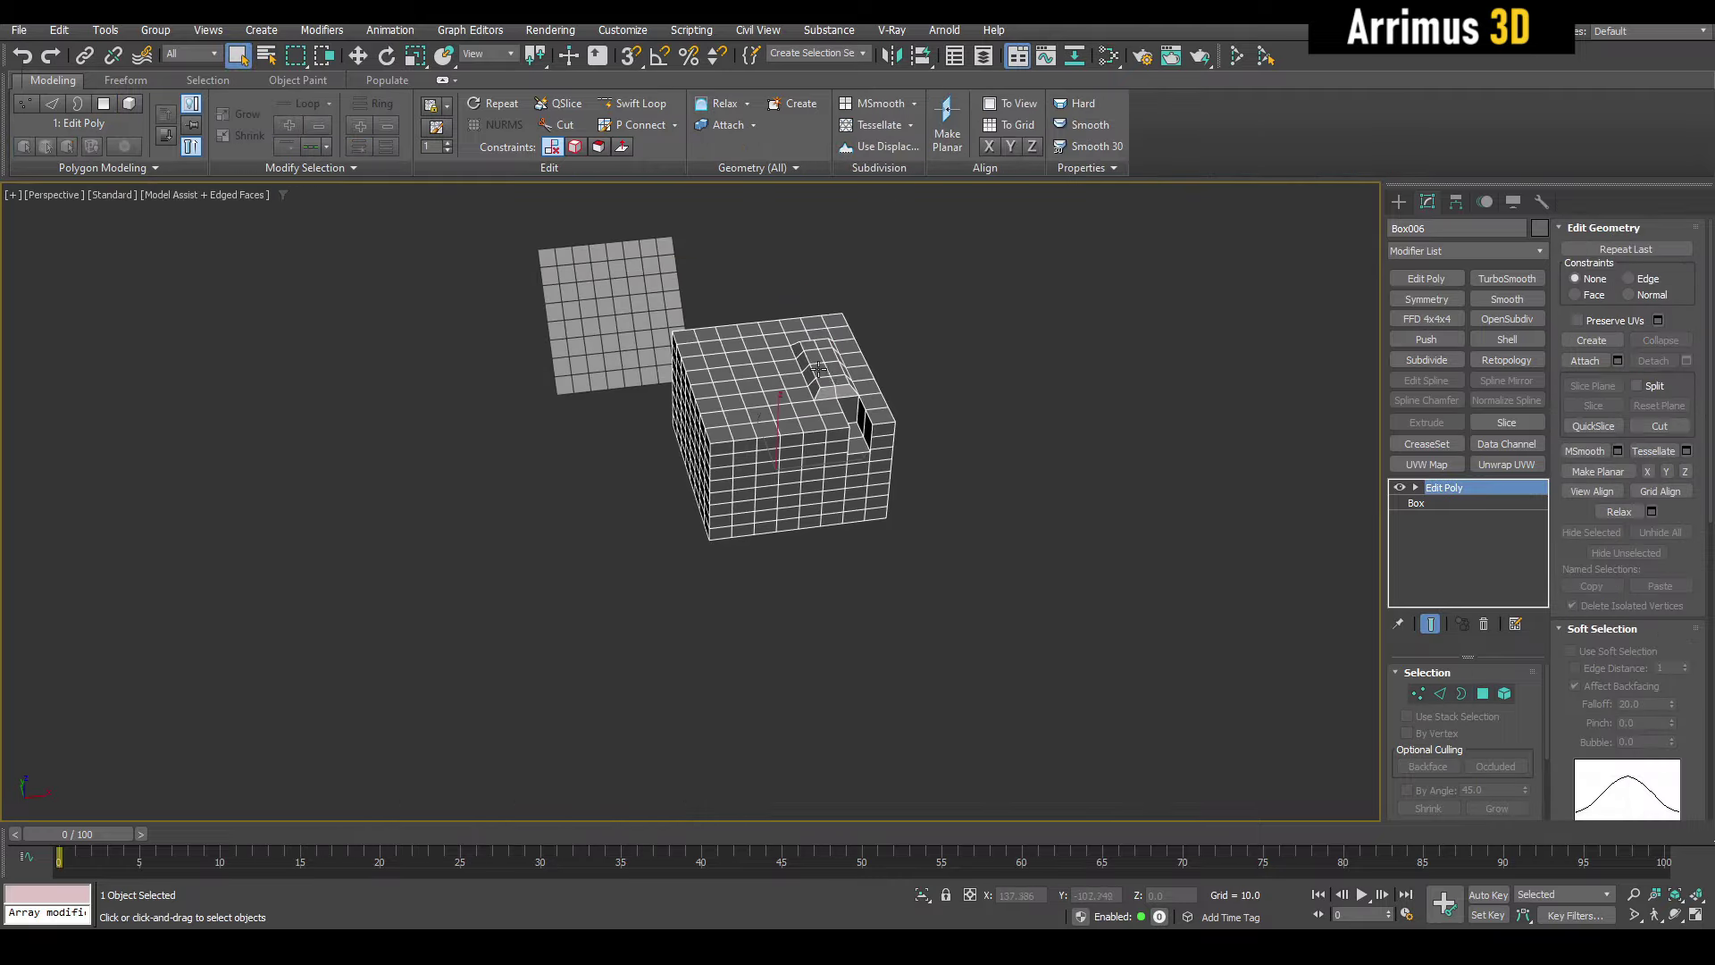
- Inspect the notch and raised bevel, delete the box, and reselect the gridded plane
scroll(818, 369, up, 5)
alt+middle_drag(876, 420, 740, 405)
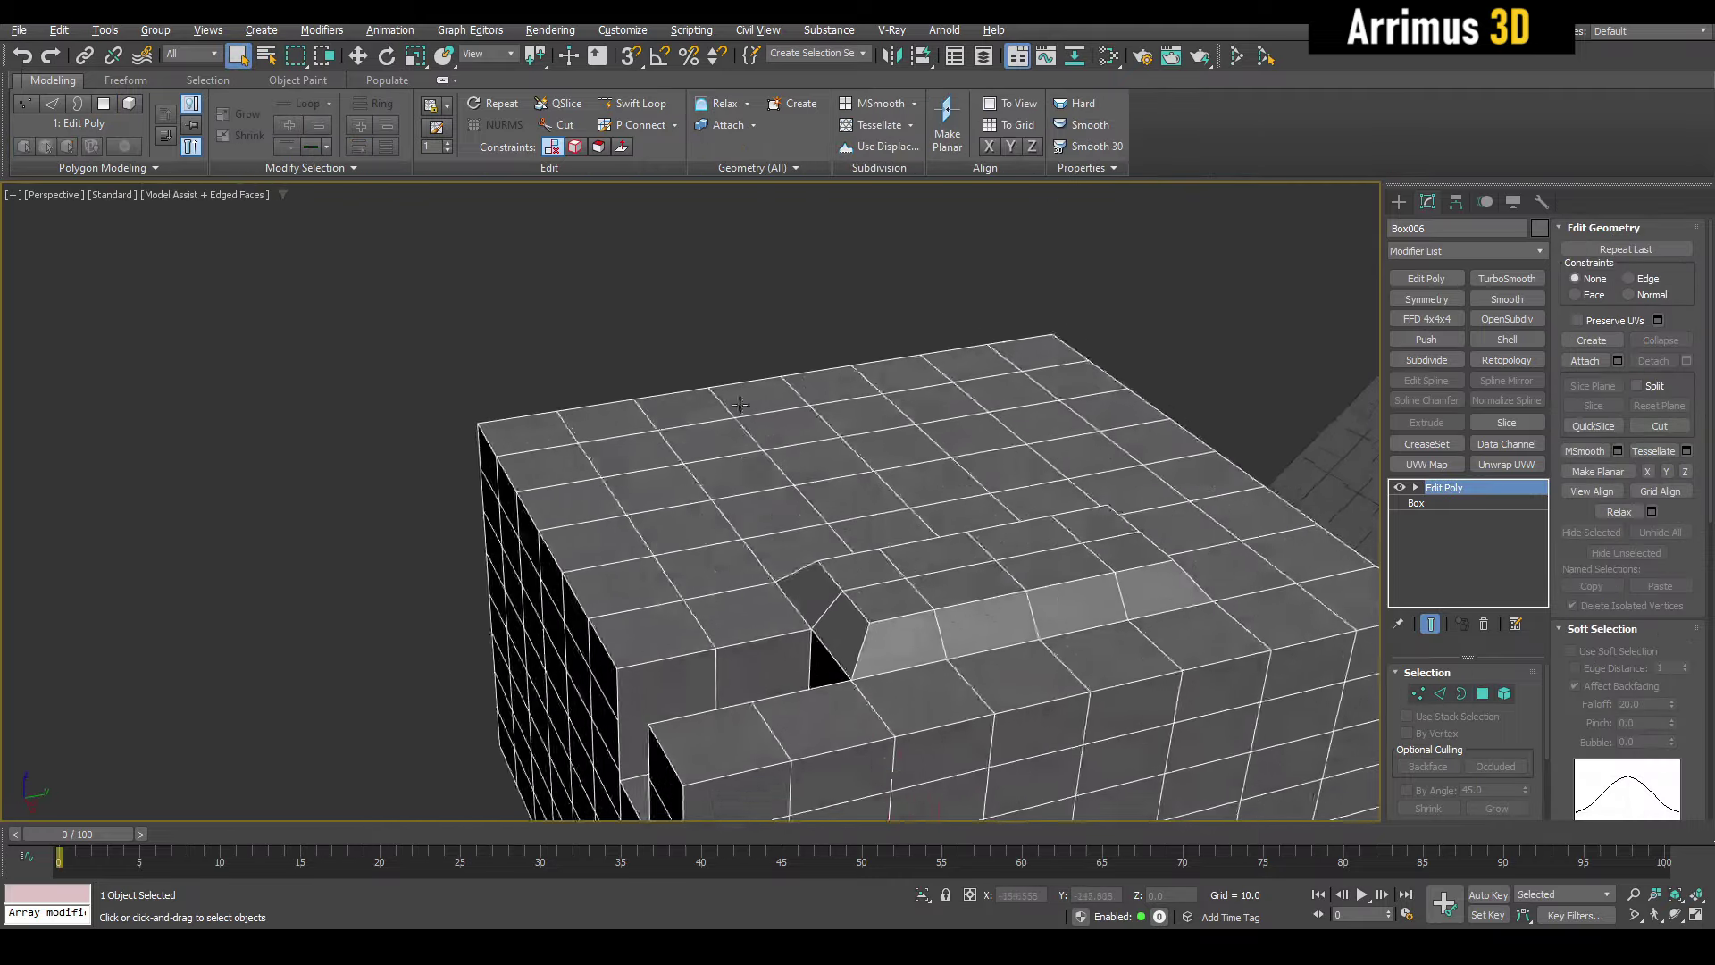
scroll(784, 382, down, 10)
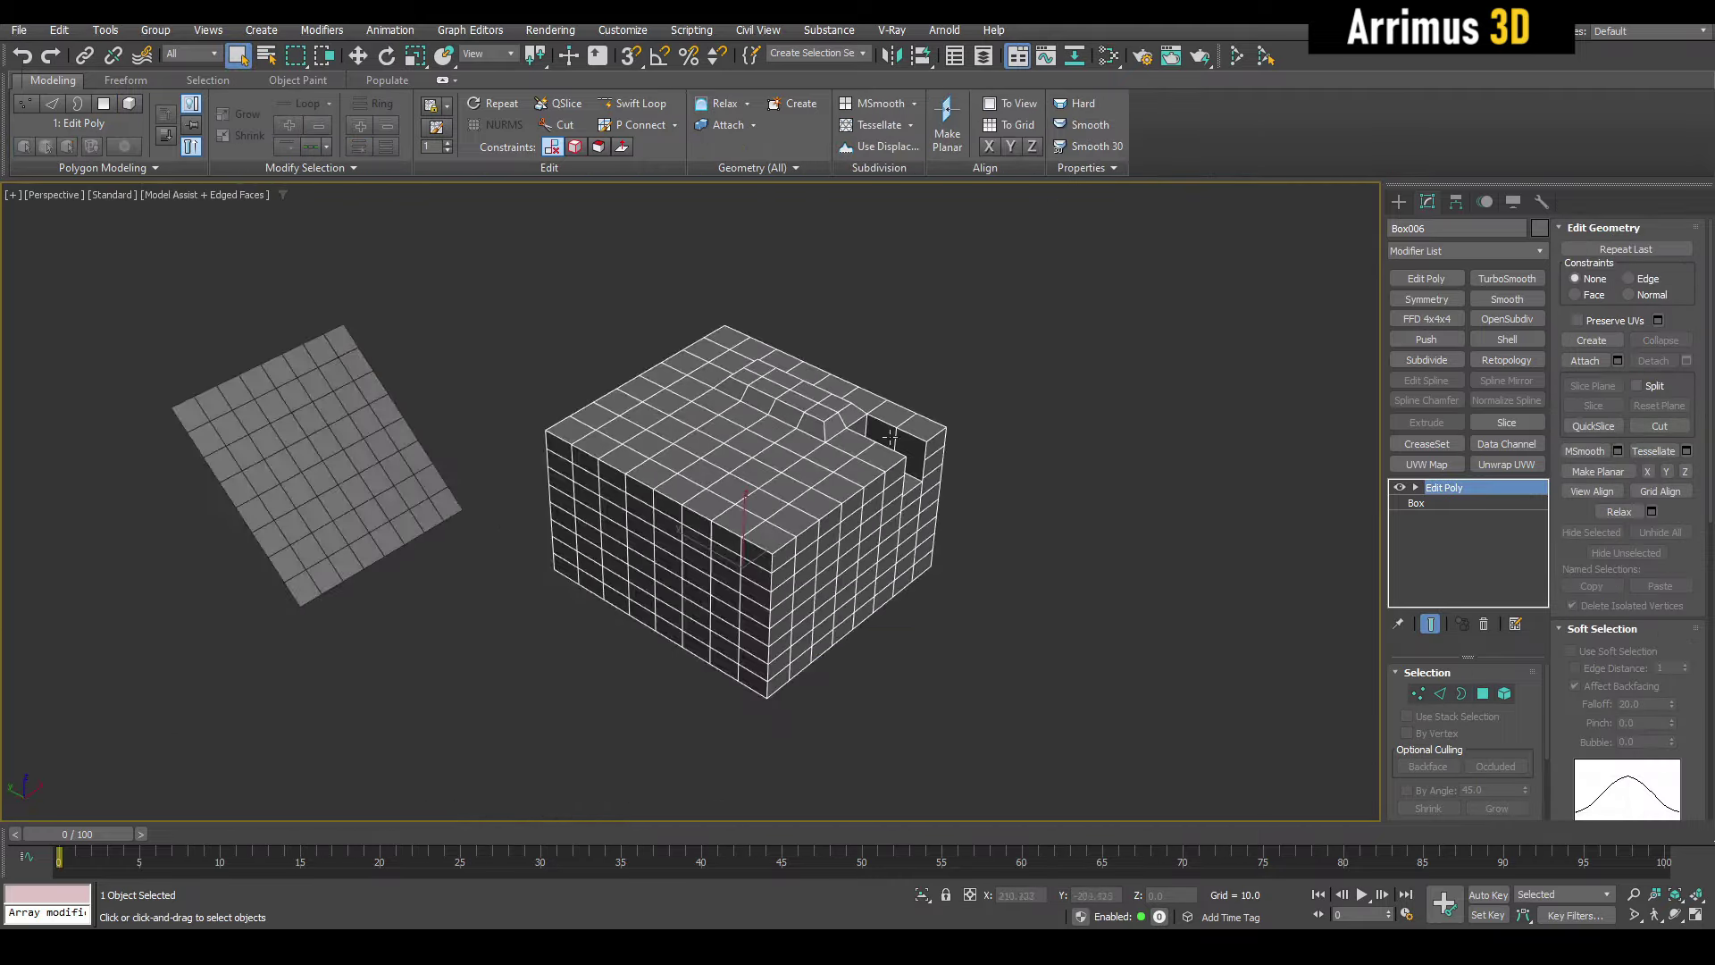
middle_drag(878, 464, 855, 495)
alt+middle_drag(886, 594, 915, 553)
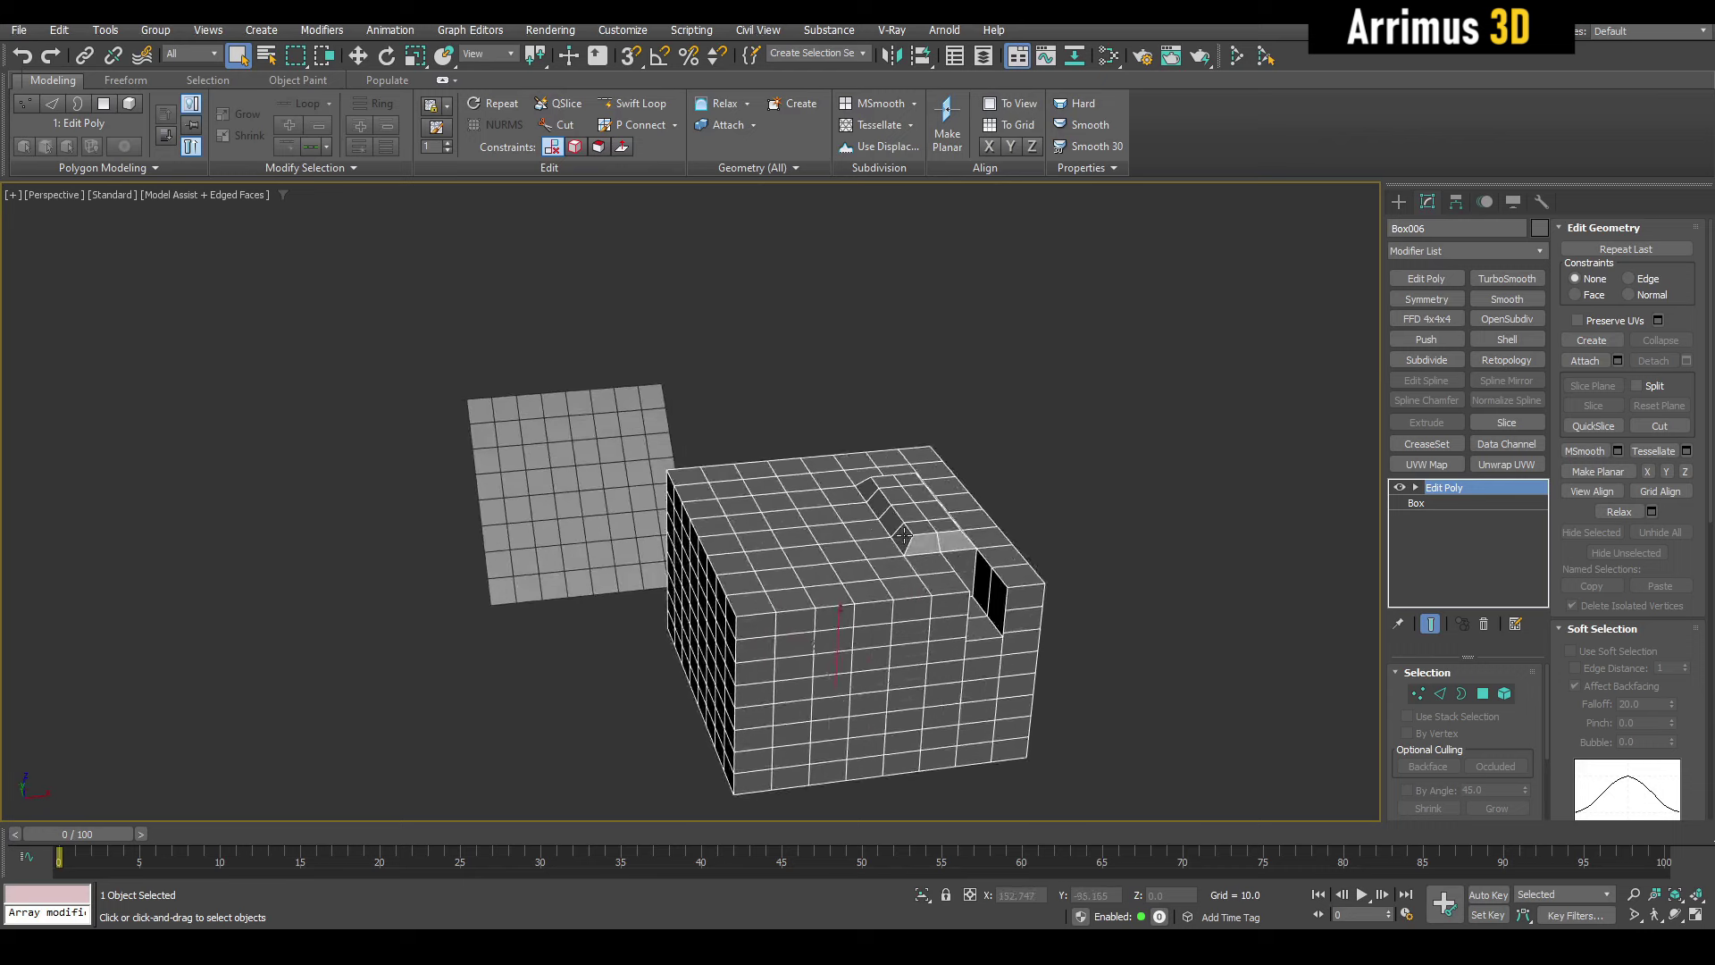
key(Delete)
click(671, 474)
key(z)
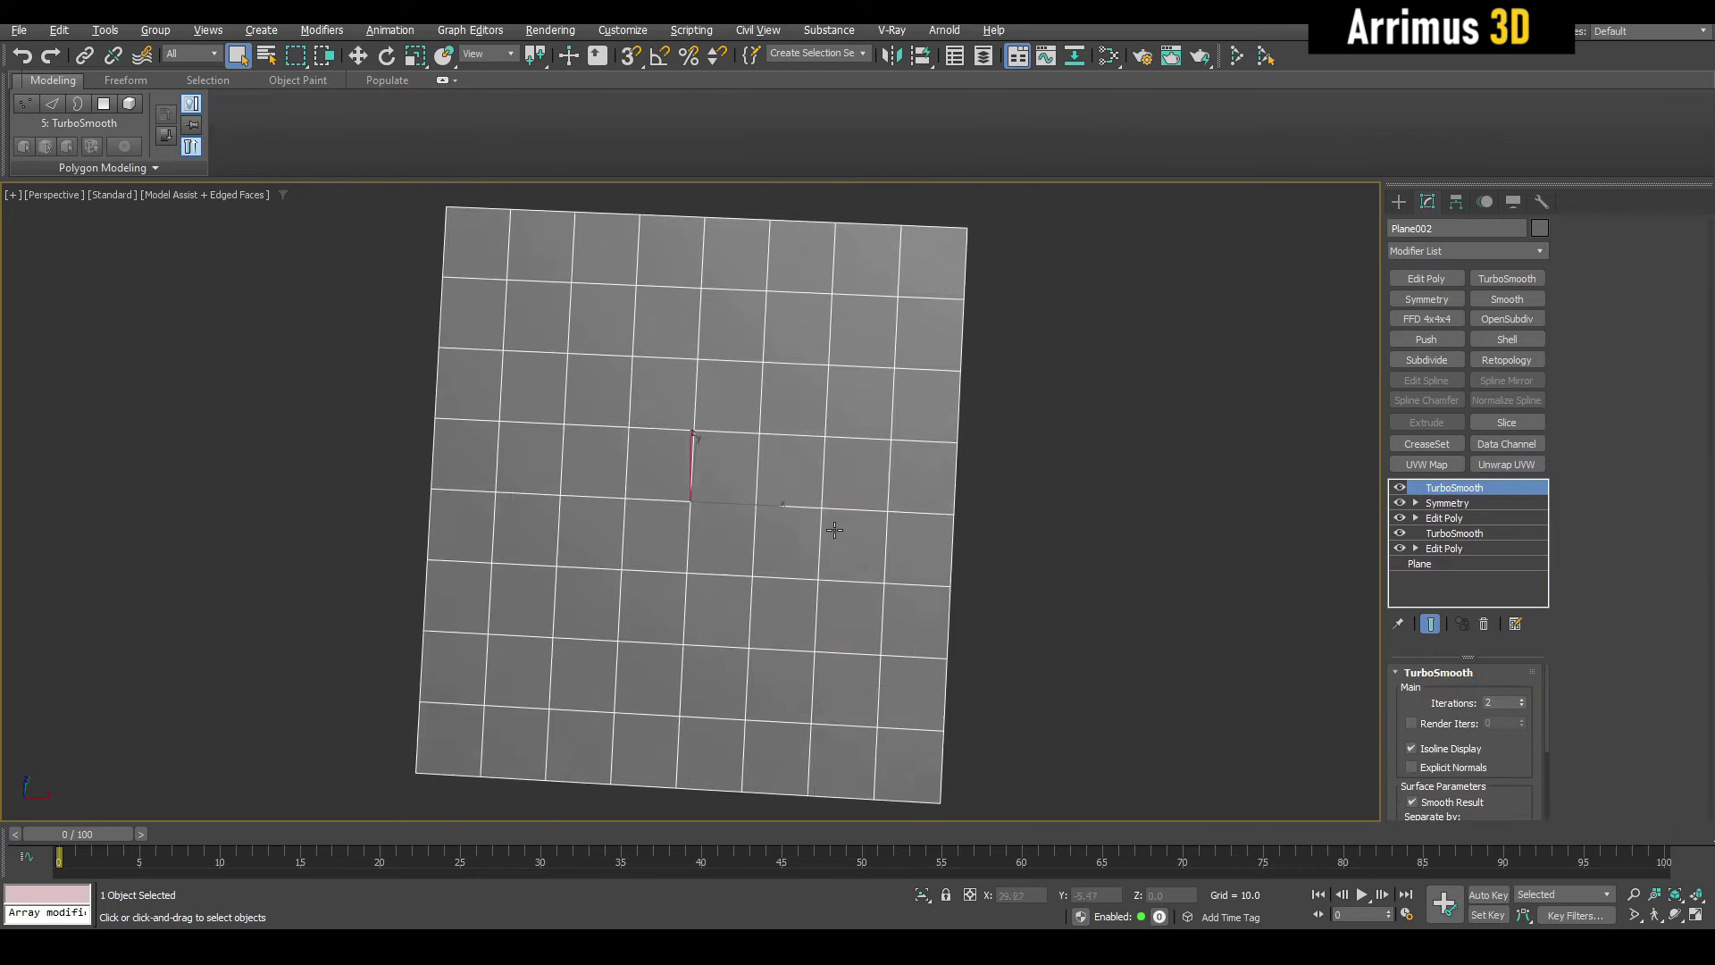
- Add another Edit Poly modifier to the plane's stack directly beneath the Symmetry modifier
alt+middle_drag(1082, 534, 1008, 486)
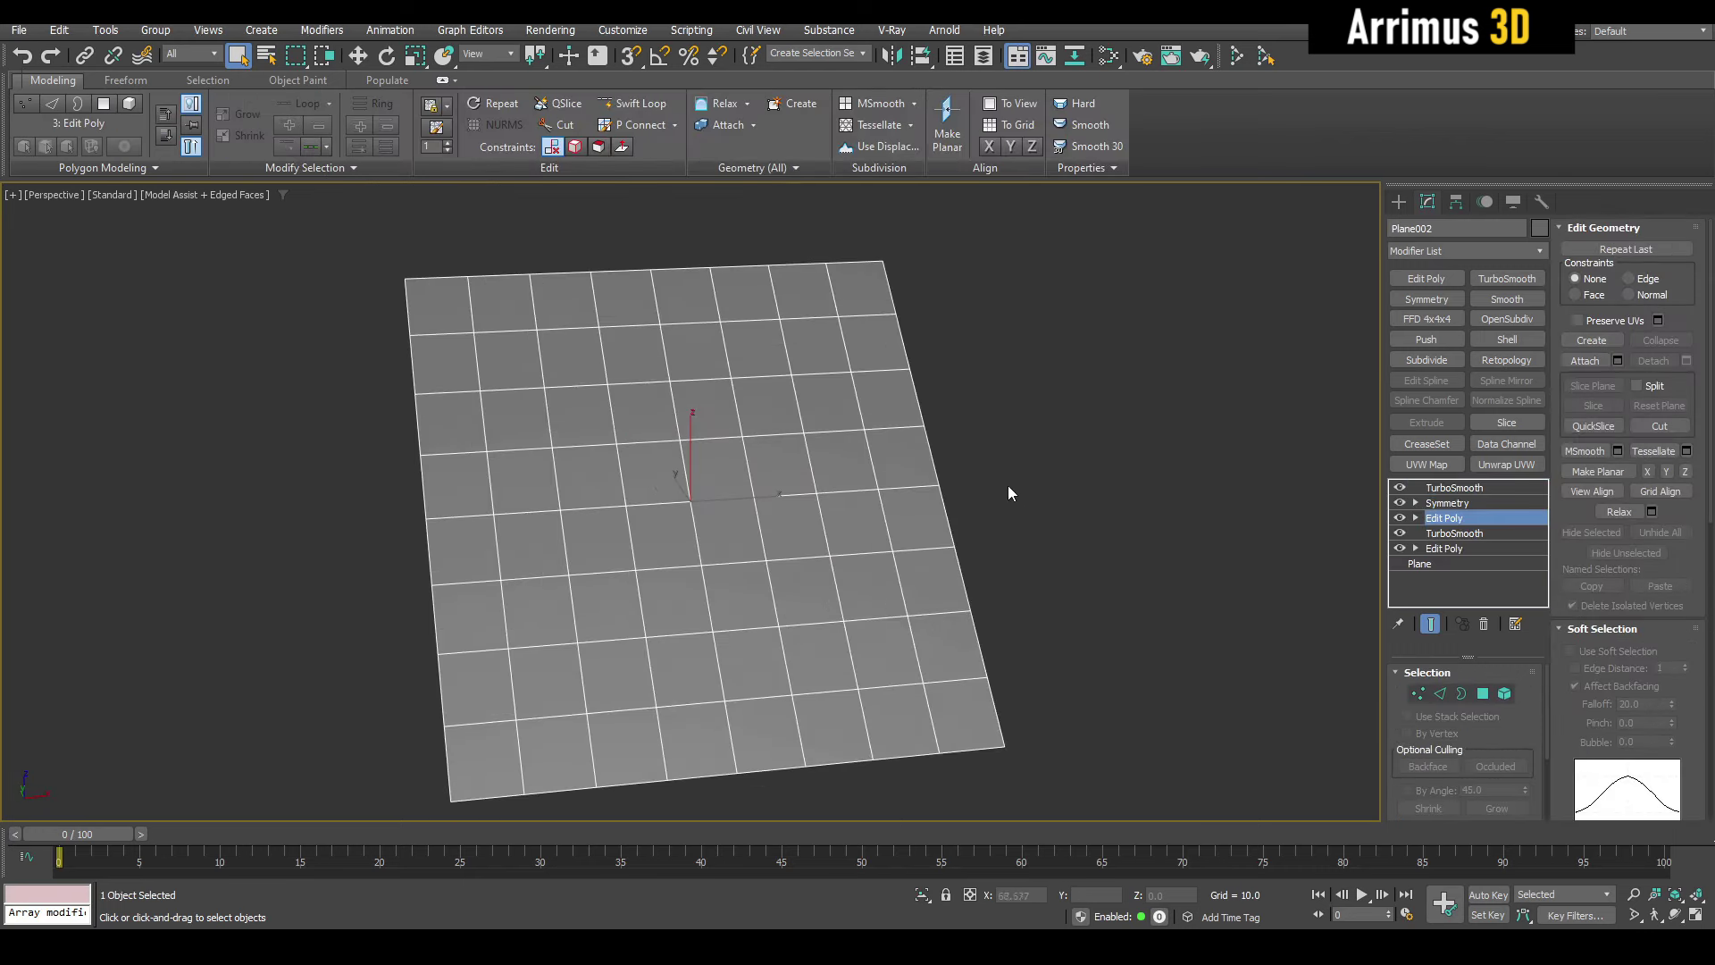
key(shift+e)
scroll(793, 464, up, 3)
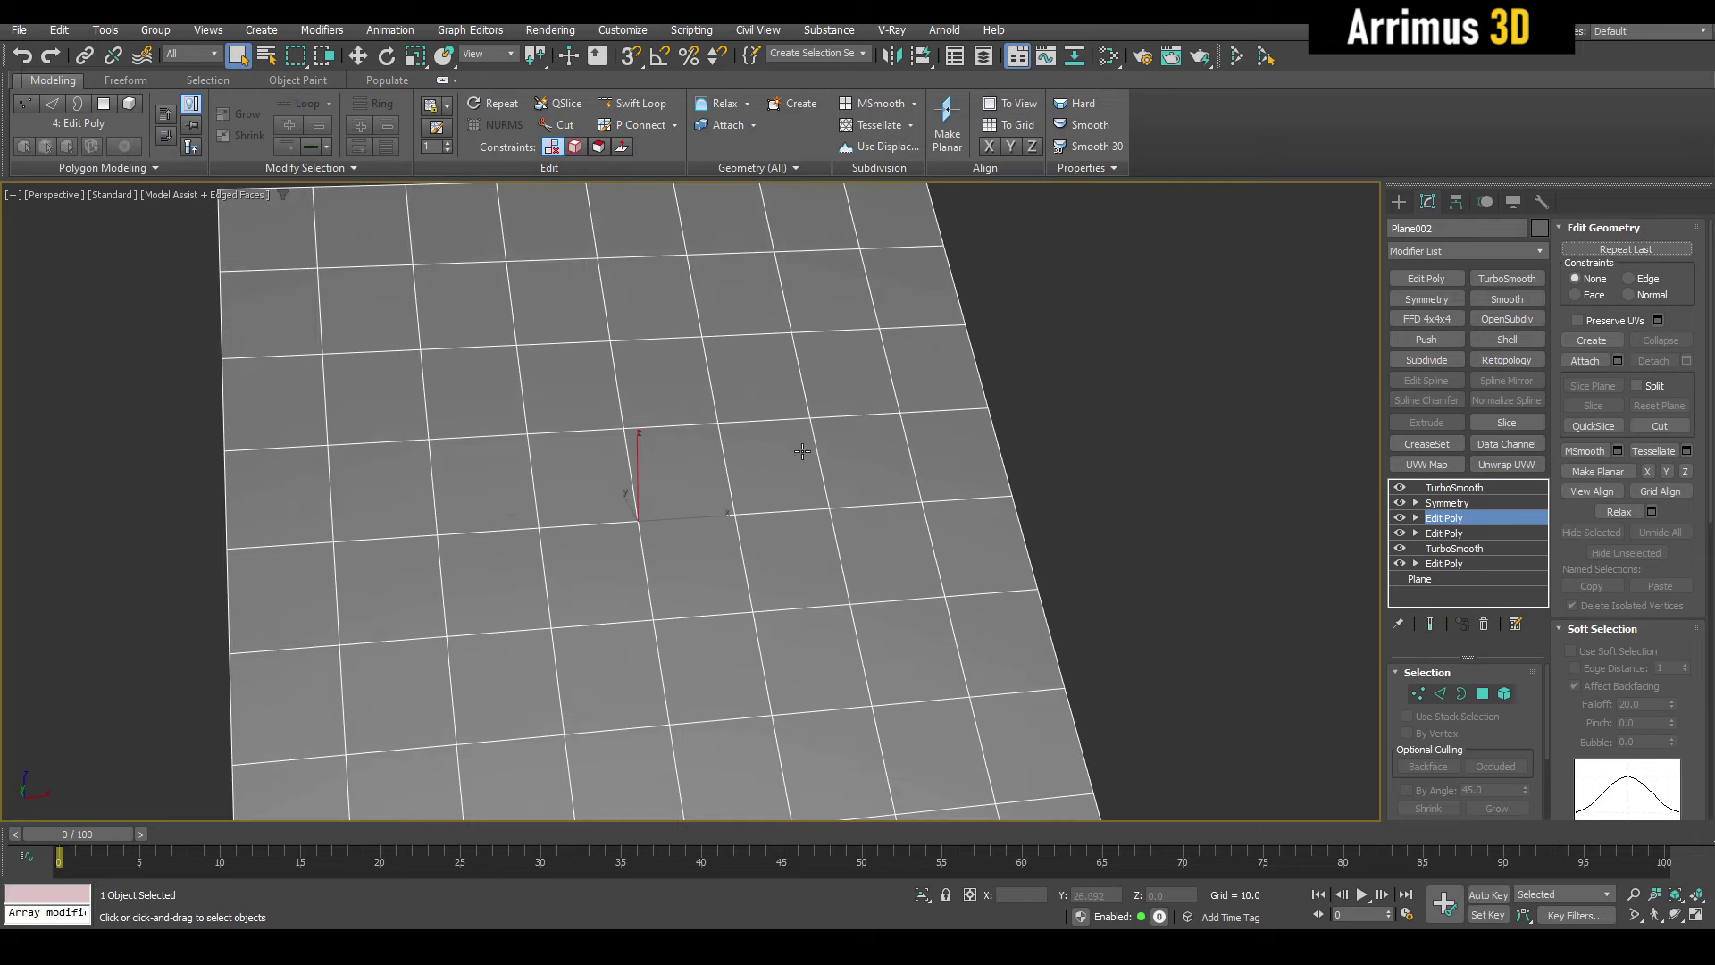
- Rotate a two-by-three block of polygons on the plane's right half so it twists out of the surface
key(4)
drag(795, 397, 870, 589)
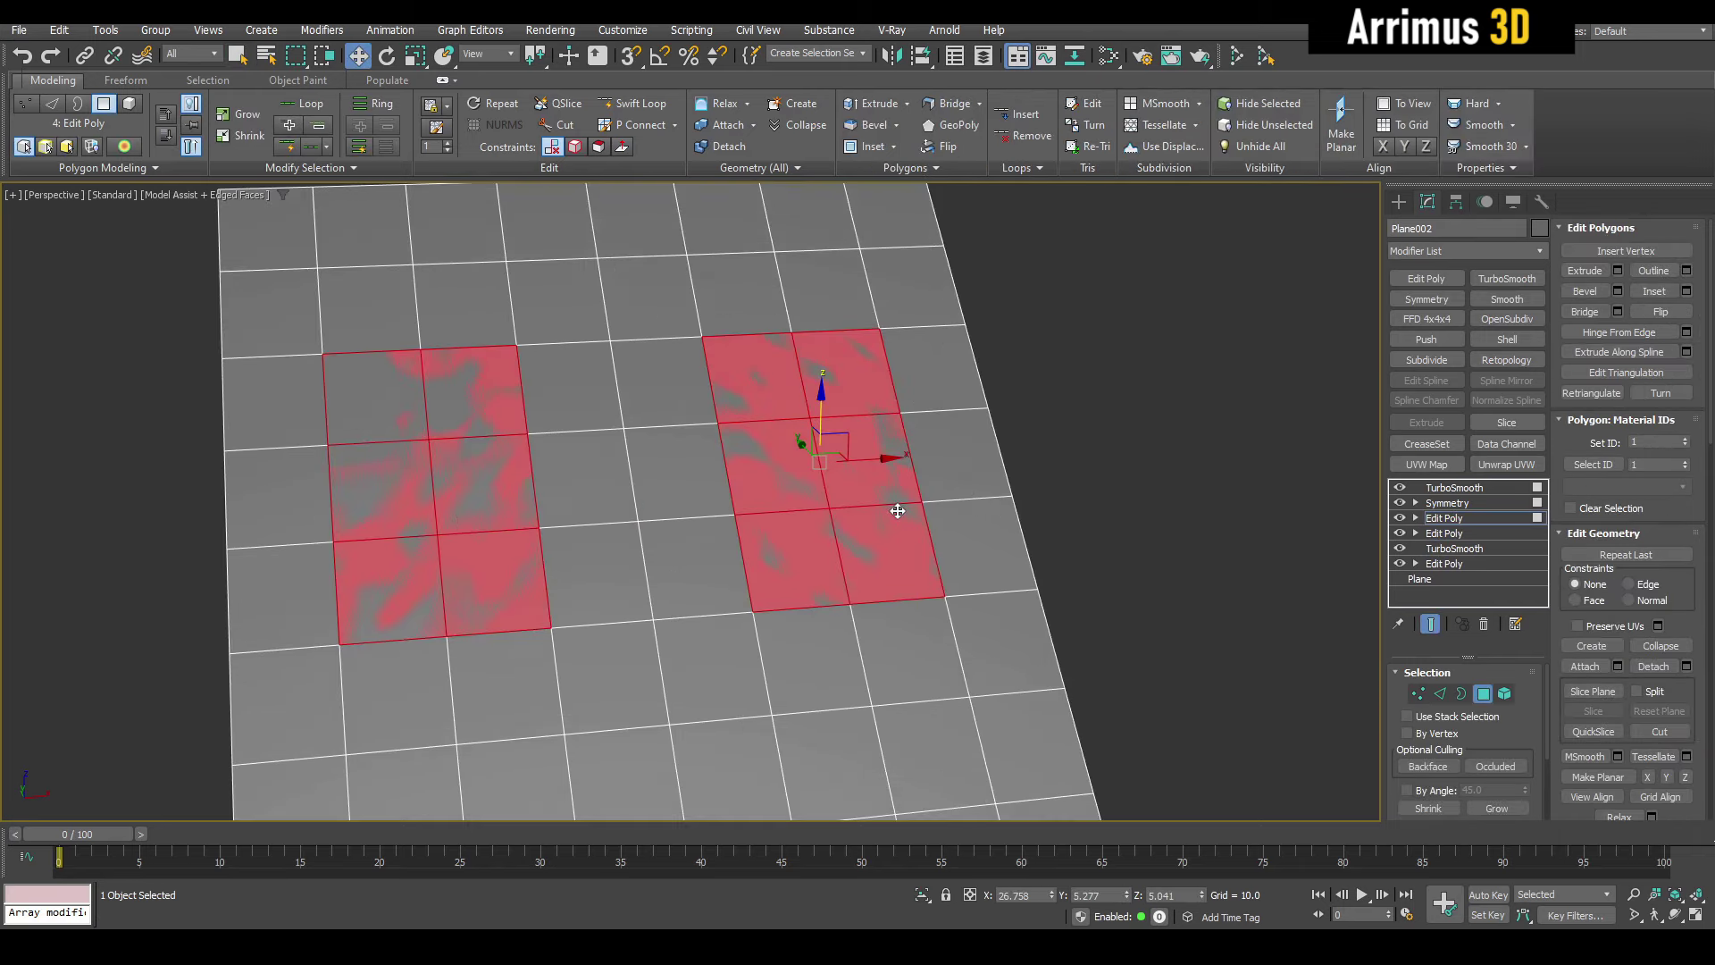
alt+middle_drag(896, 518, 874, 455)
key(e)
drag(874, 455, 800, 461)
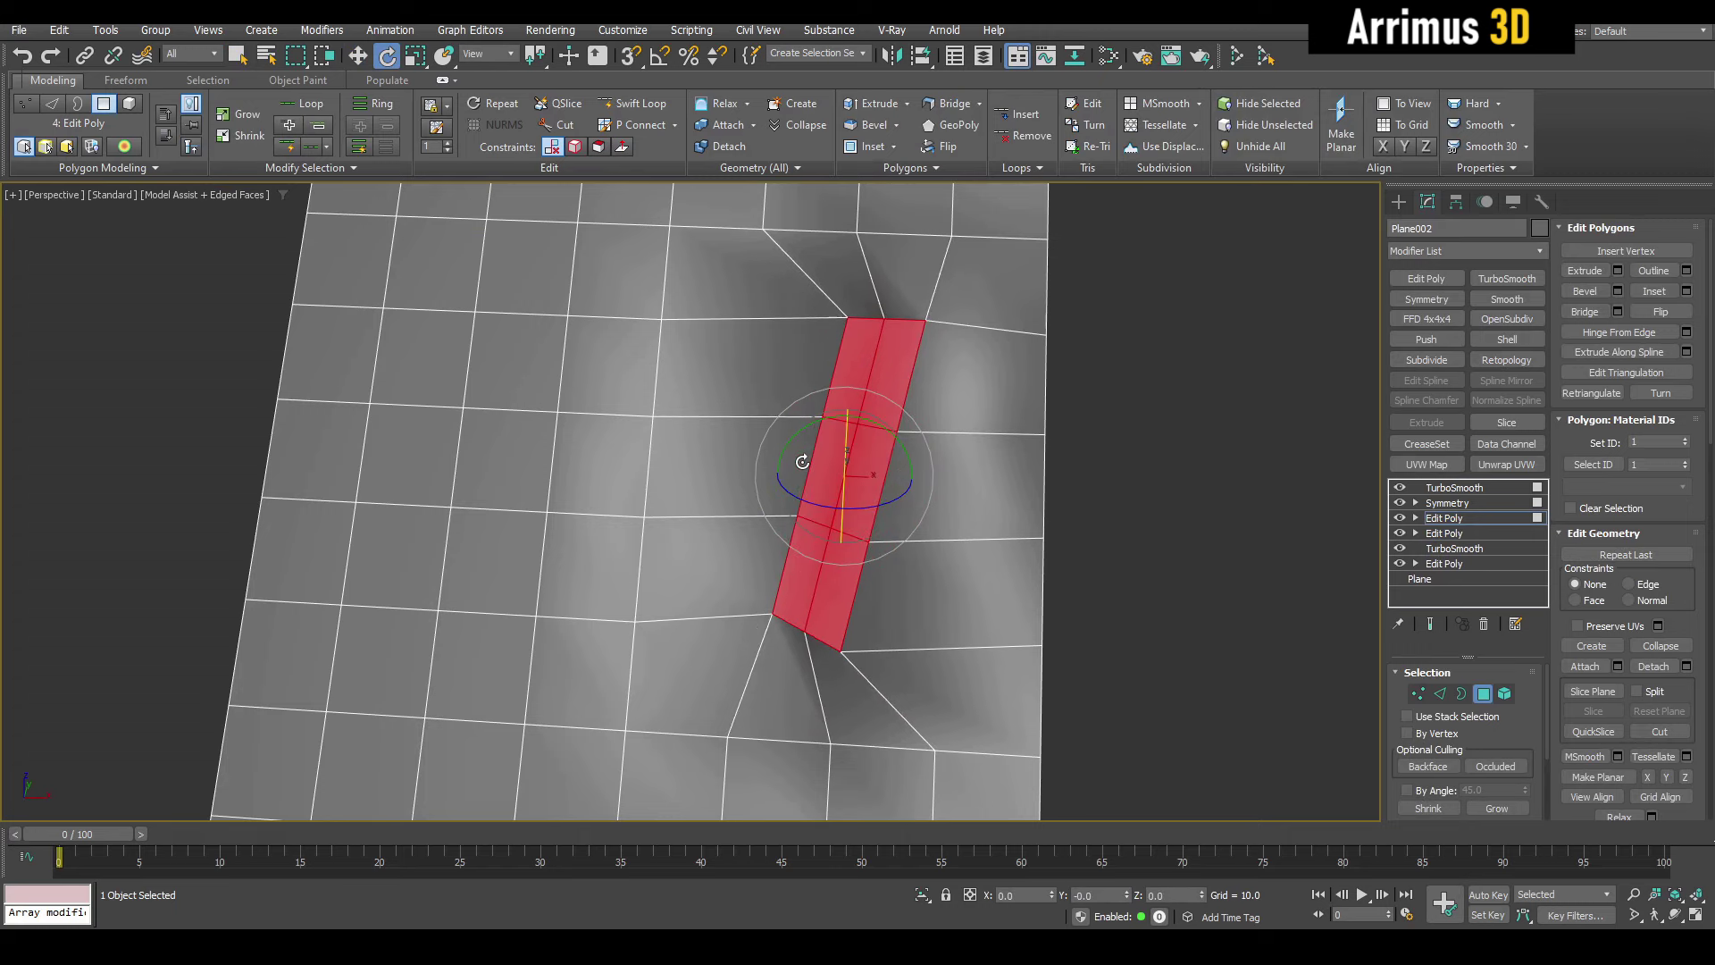
scroll(960, 455, down, 3)
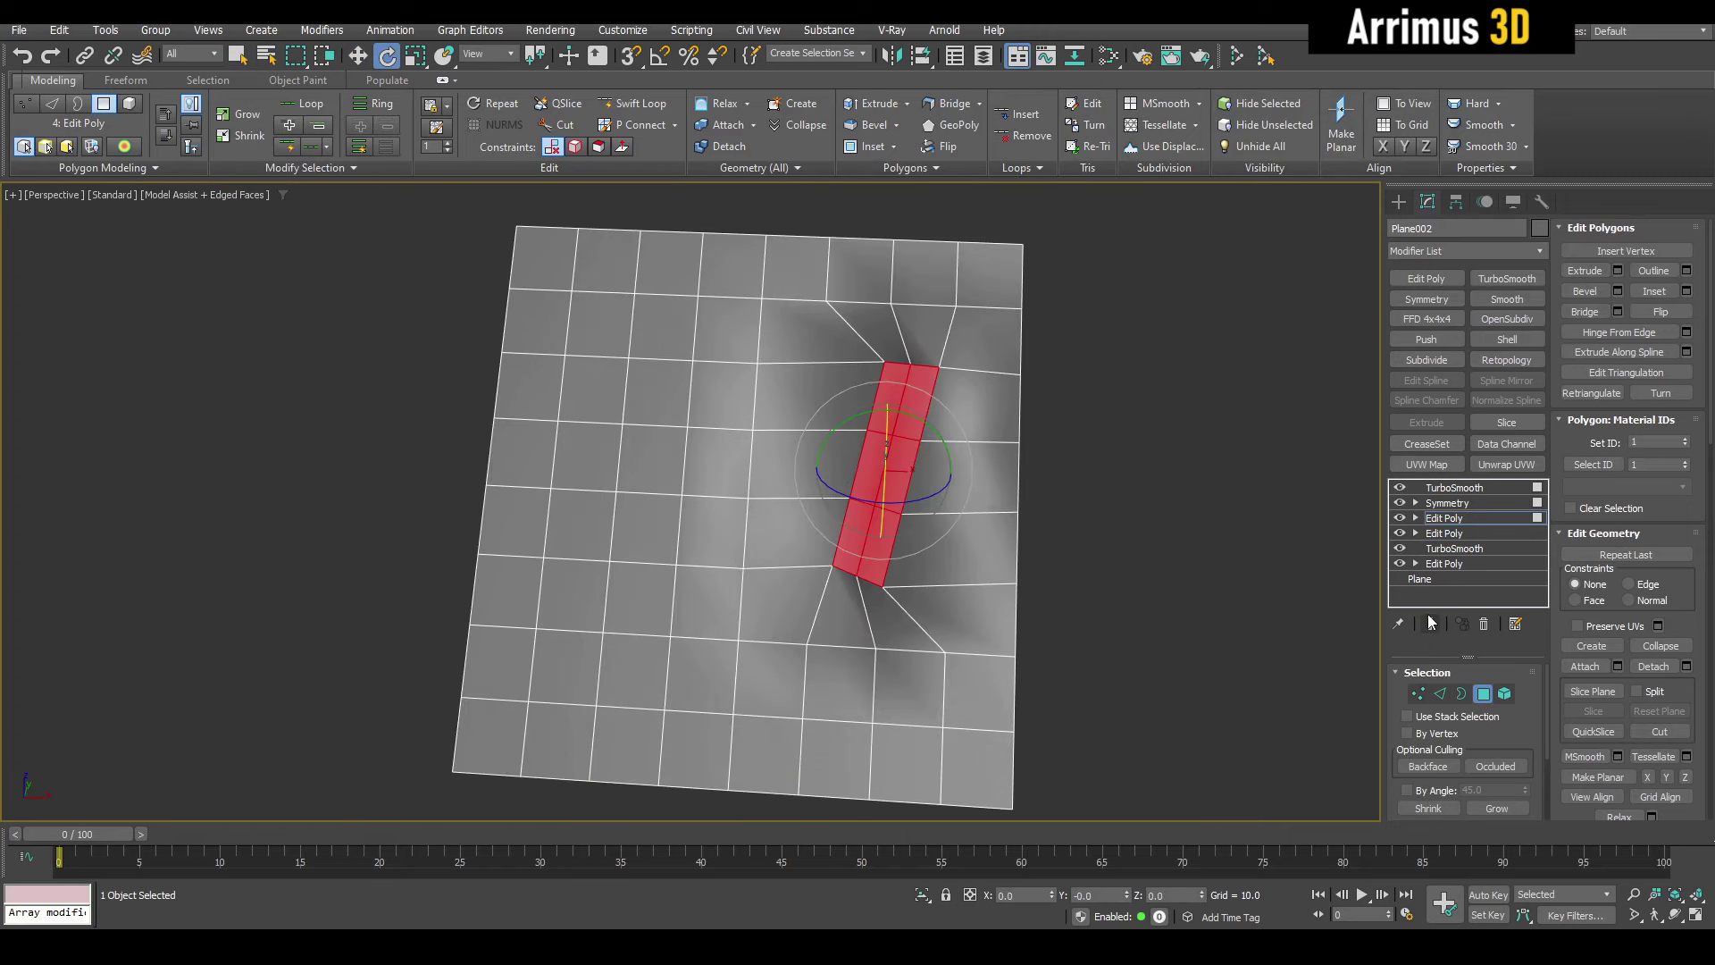
- Examine the smoothed, mirrored surface with the edge display hidden
key(F4)
key(4)
mouse_move(1026, 533)
alt+middle_down()
mouse_move(995, 486)
mouse_move(1052, 415)
mouse_move(1064, 528)
mouse_move(968, 540)
mouse_move(945, 457)
mouse_move(1023, 526)
alt+middle_up()
key(q)
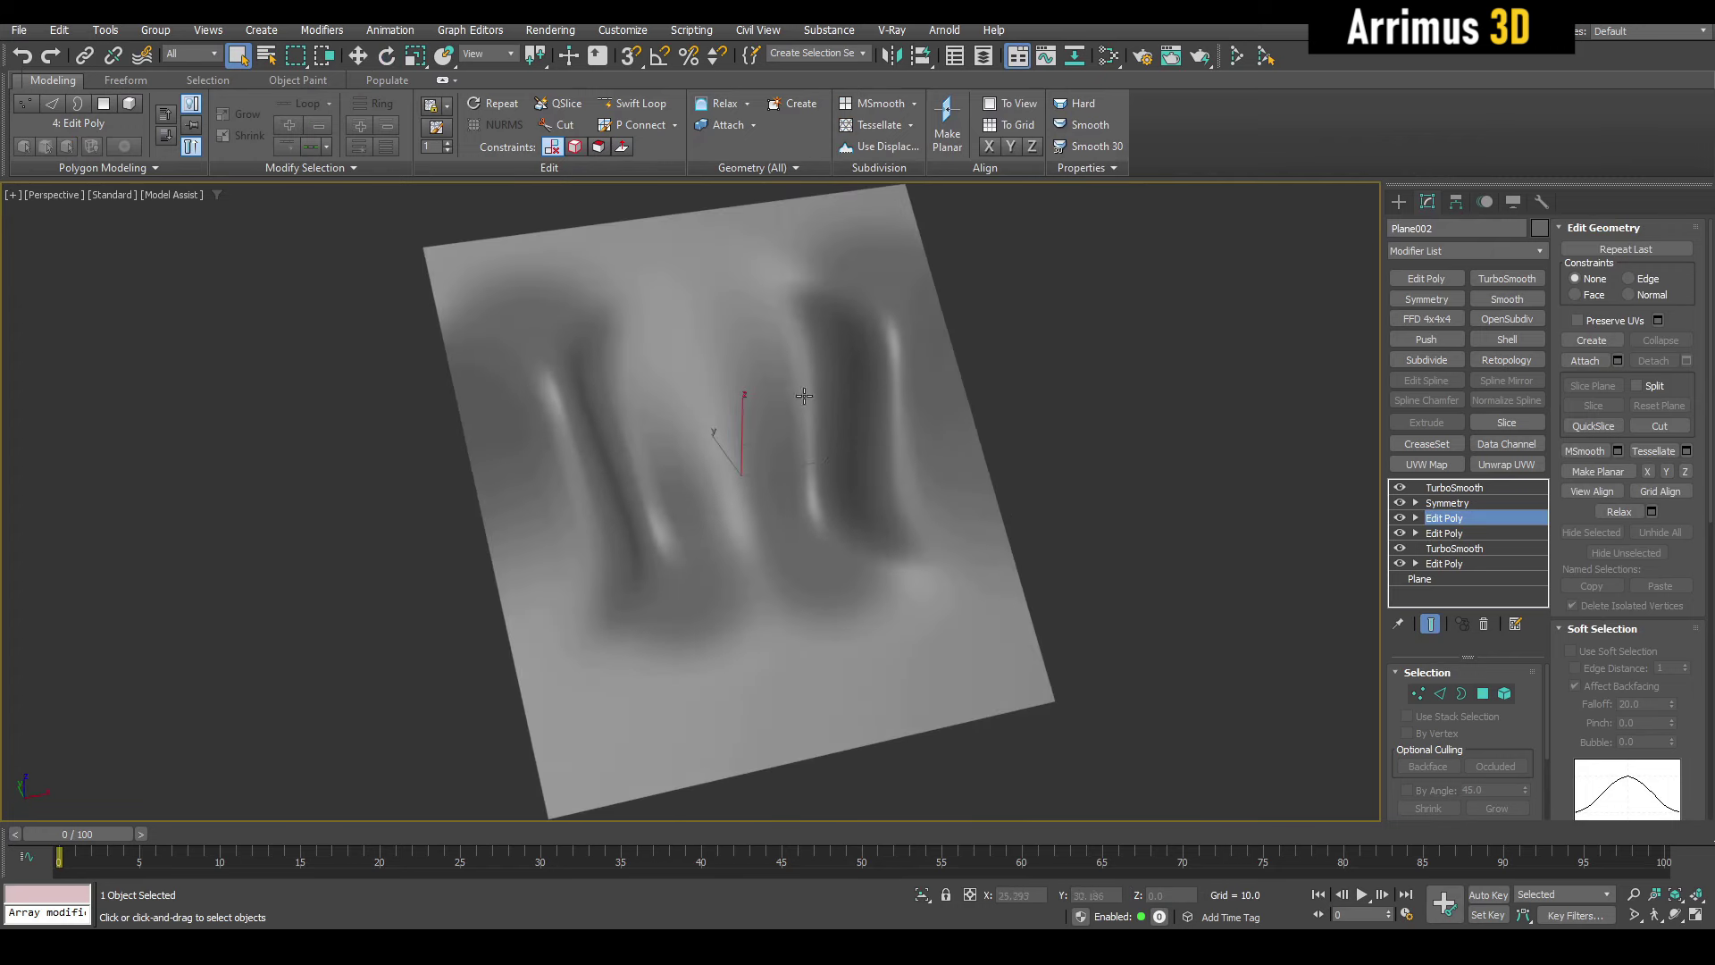
- Slide the lower and upper outer corner vertices of the rotated polygon block inward along their edges using the edge constraint
key(shift+e)
key(F4)
key(4)
key(z)
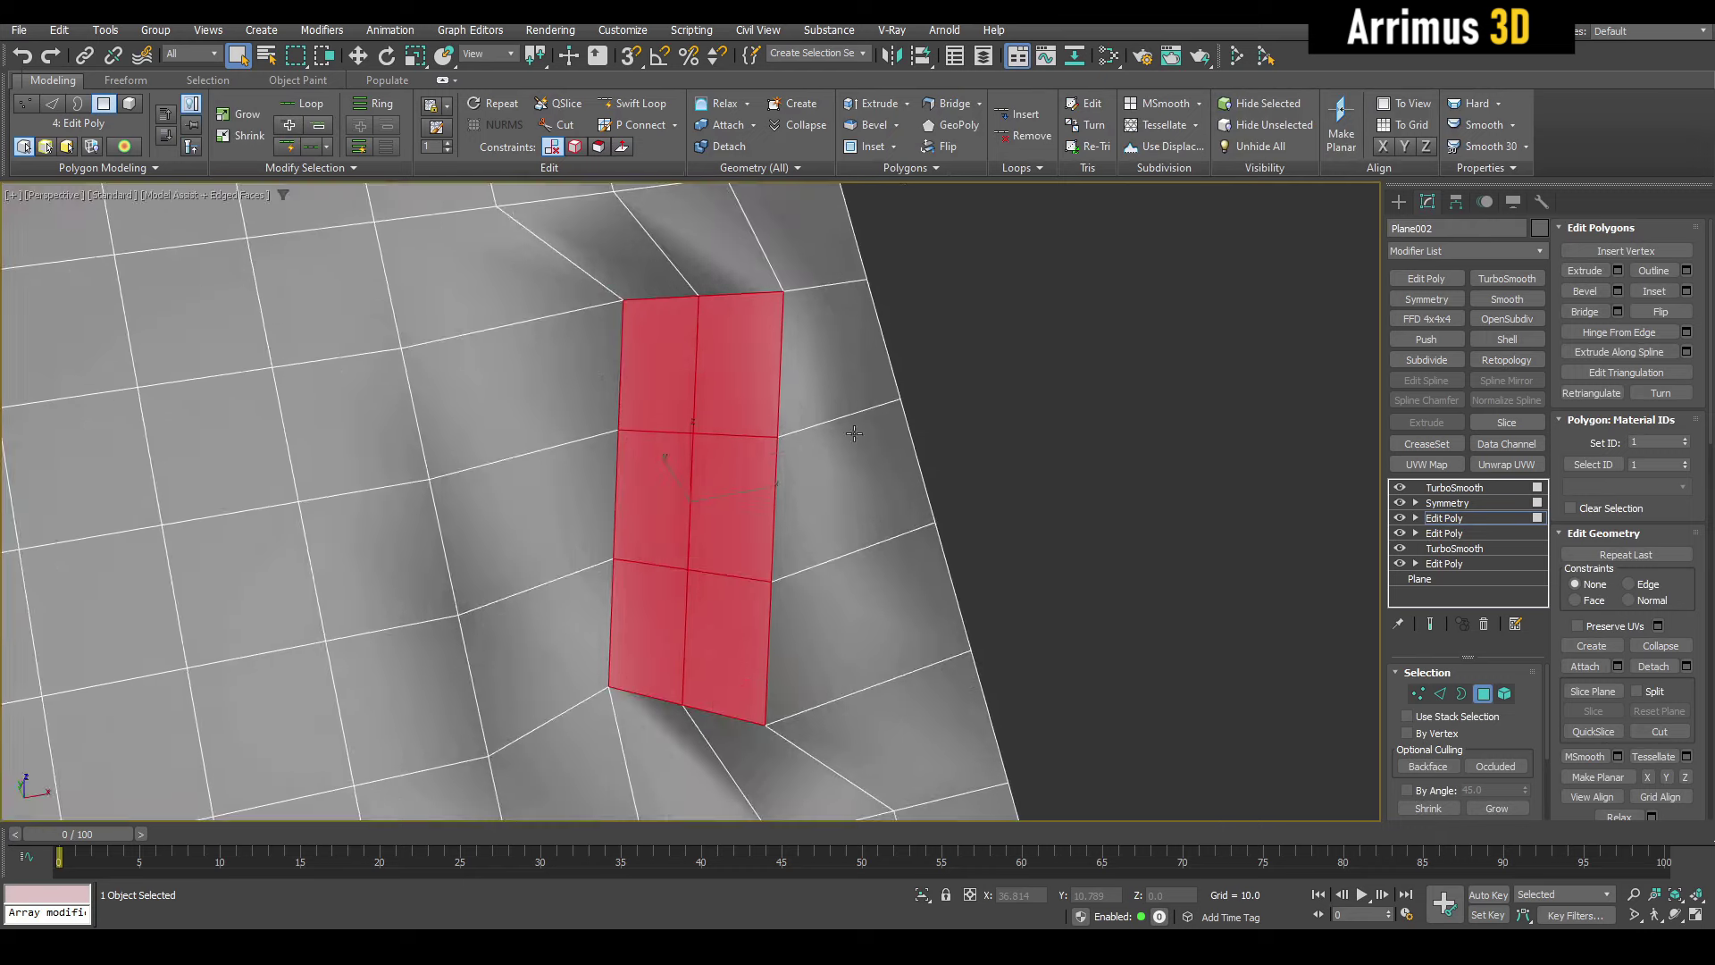
alt+middle_drag(853, 433, 843, 474)
key(1)
drag(818, 568, 845, 637)
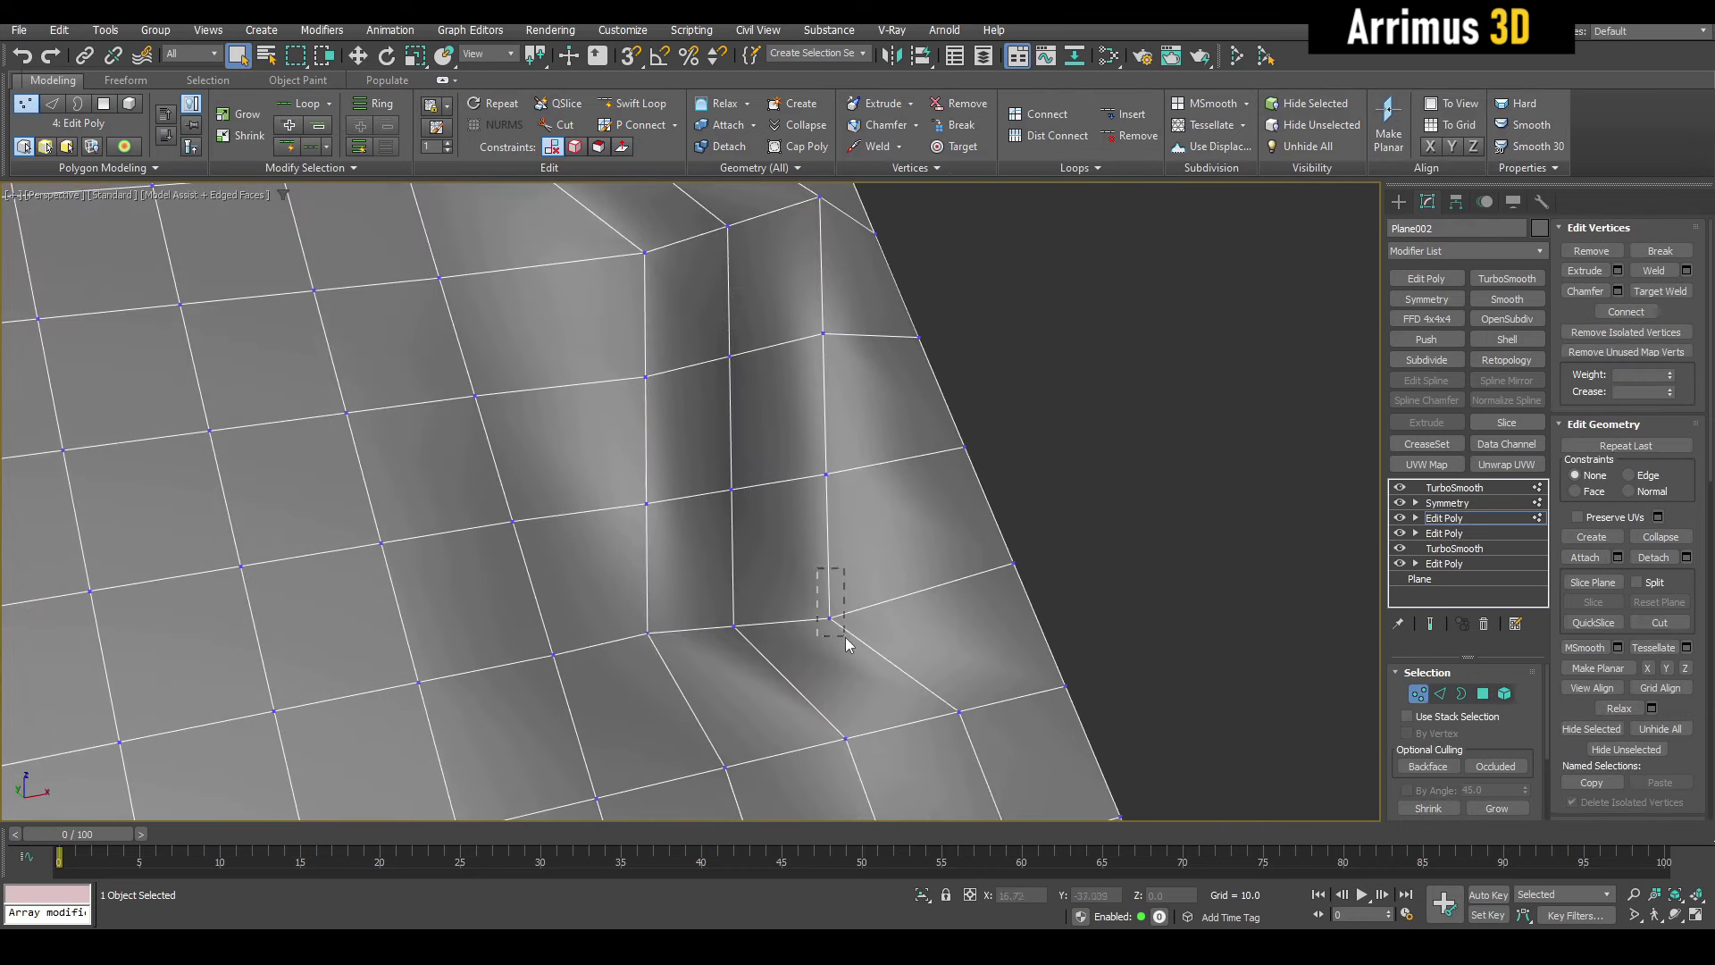
drag(830, 570, 844, 495)
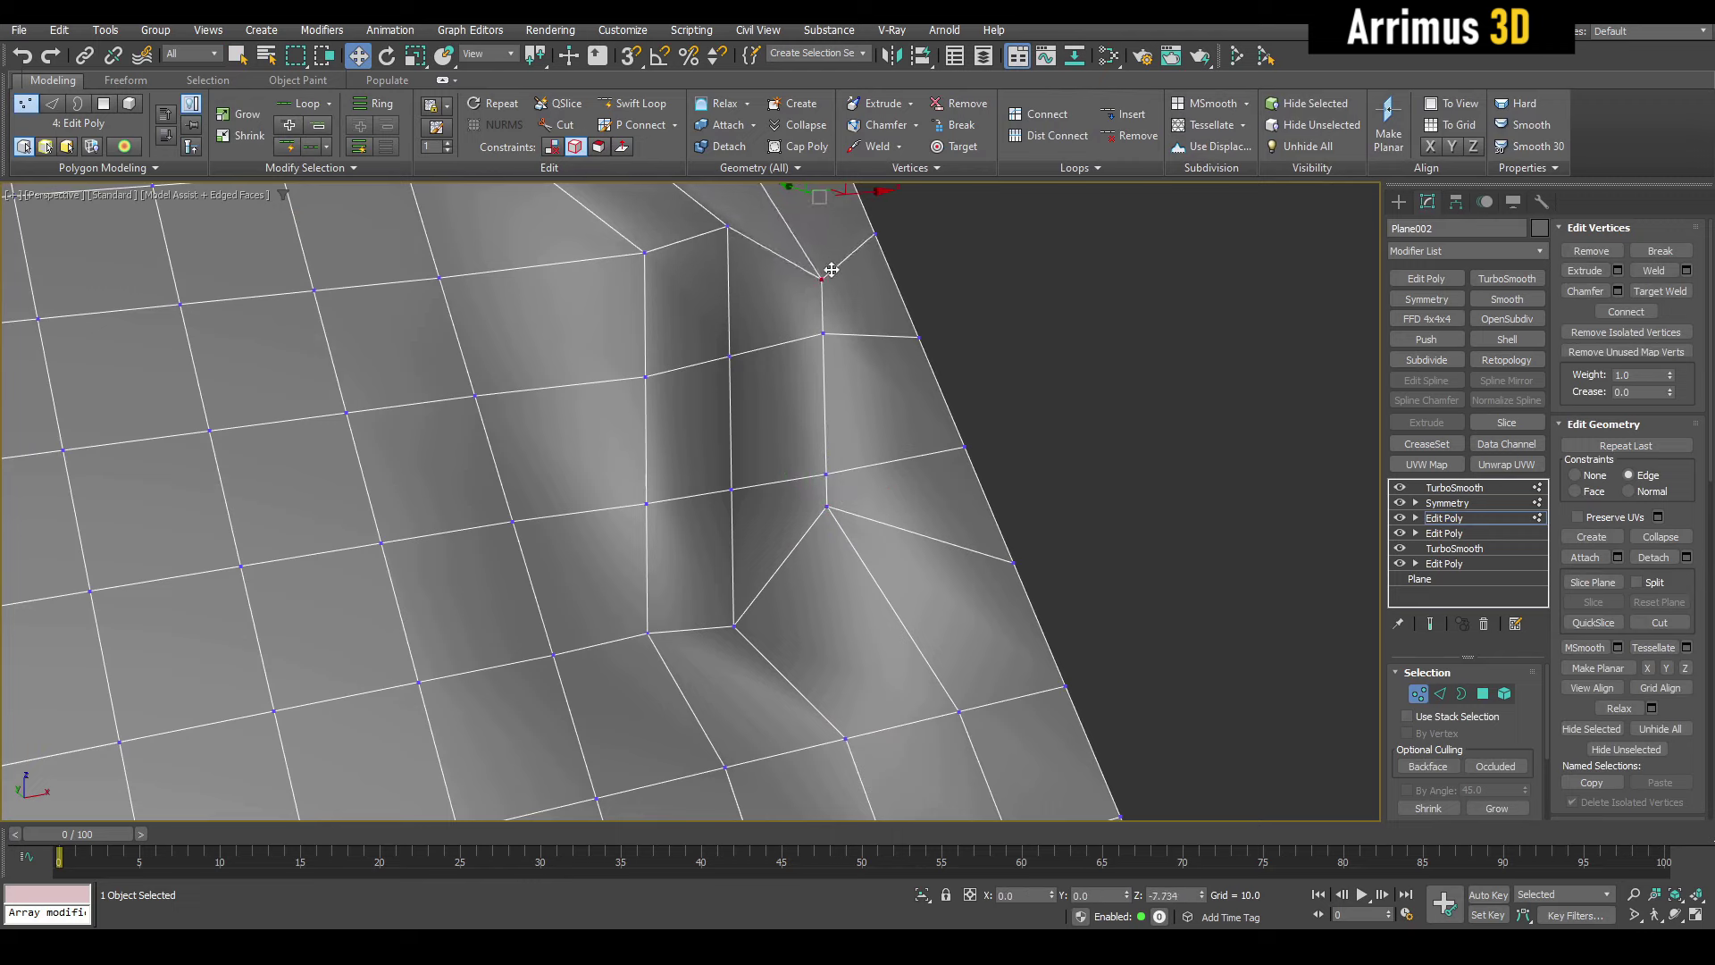
middle_drag(830, 284, 741, 464)
key(shift+x)
- Inset the reshaped polygon block and bevel its inner polygons inward to form a recess
key(4)
key(i)
drag(739, 421, 747, 446)
scroll(773, 477, up, 2)
alt+middle_drag(773, 477, 751, 428)
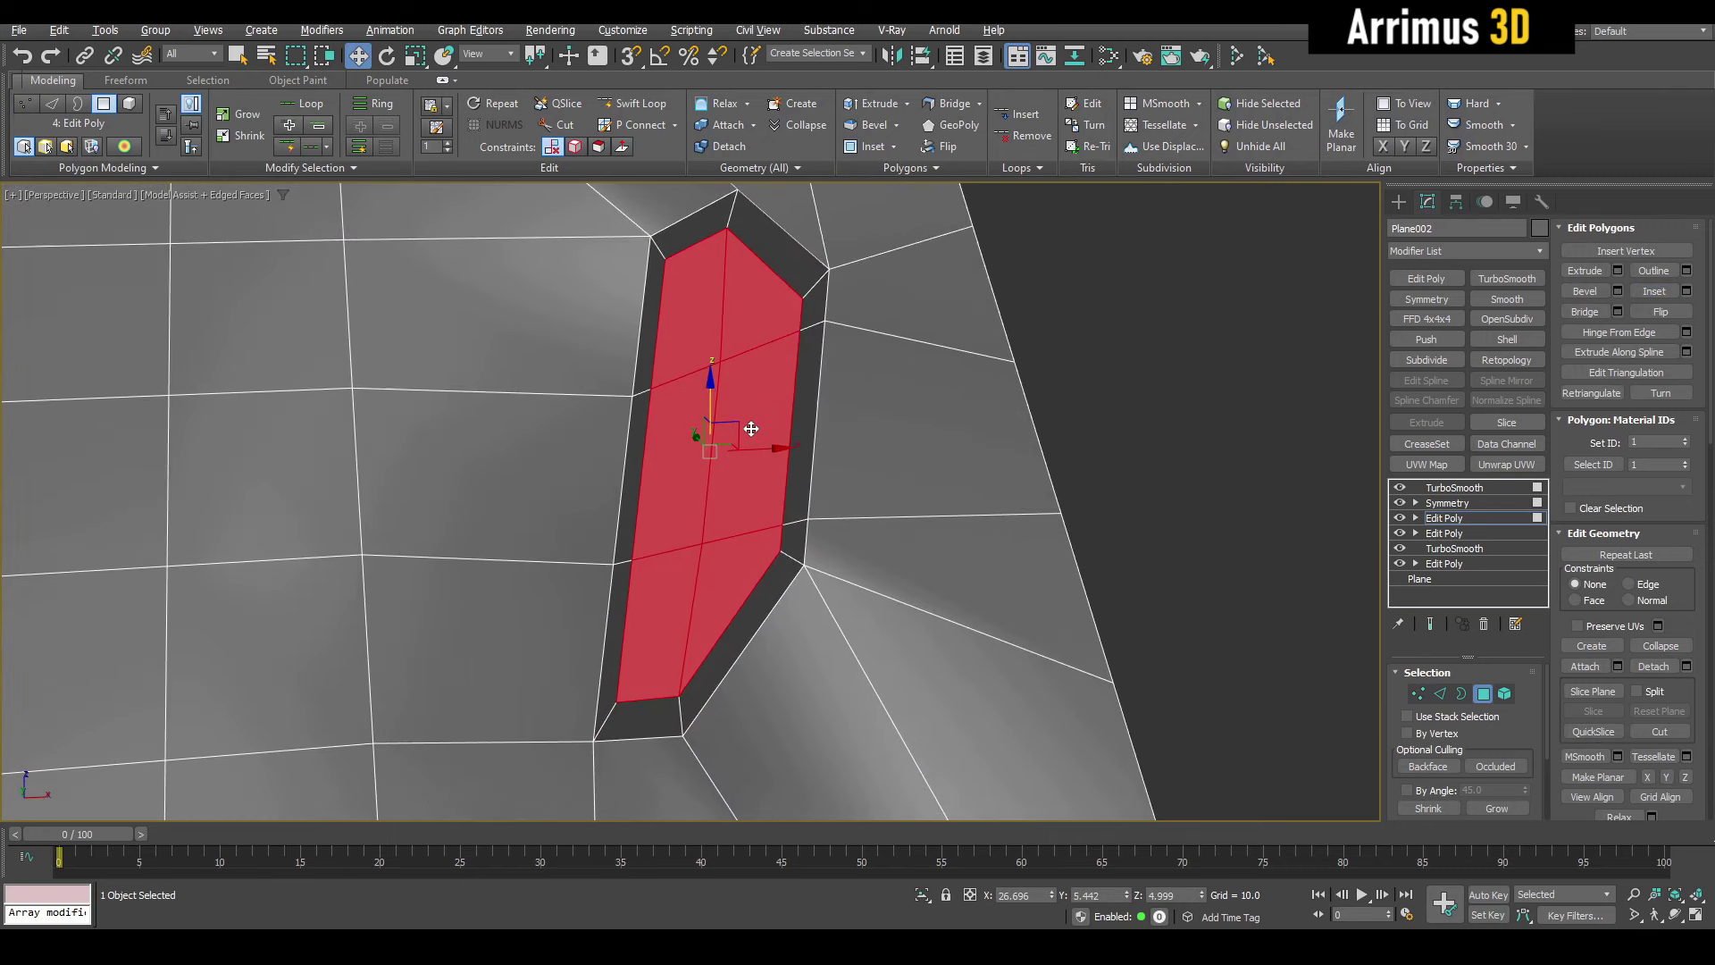
drag(720, 401, 739, 420)
click(738, 421)
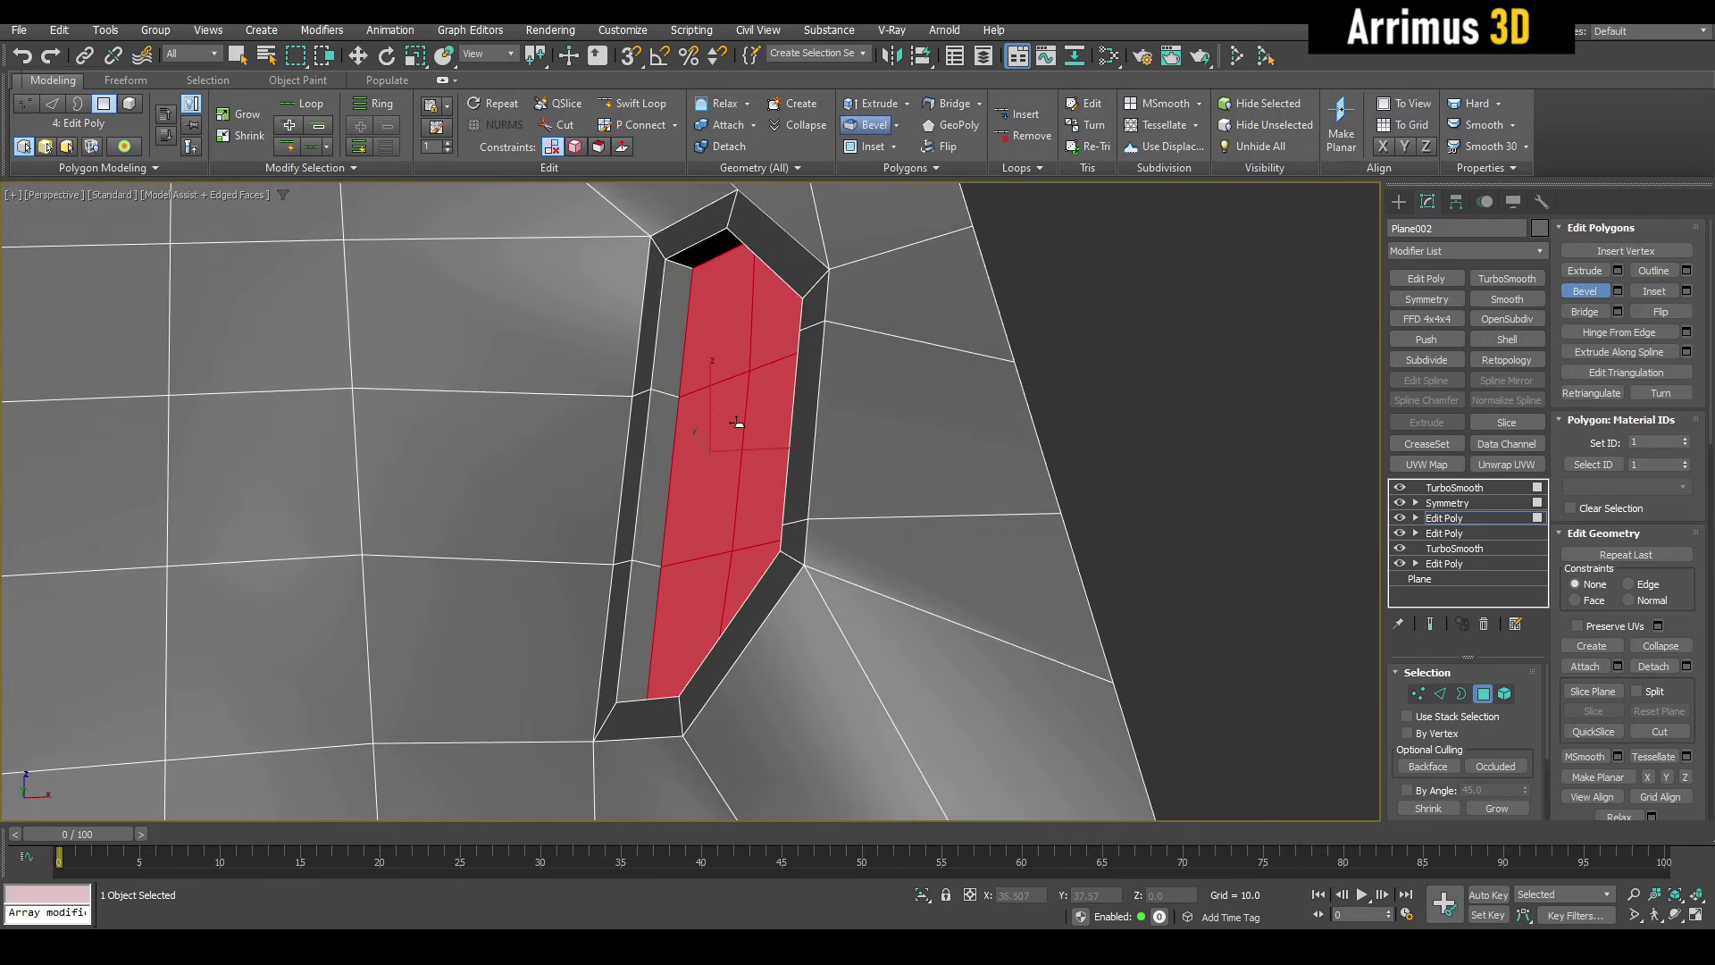
- Scale the recessed inner polygons to refine the stepped shape of the recess
key(w)
scroll(737, 420, up, 3)
alt+middle_drag(735, 420, 762, 406)
key(r)
drag(756, 429, 758, 446)
drag(750, 378, 782, 447)
- Examine the smoothed recess and its mirrored copy with the edge display hidden
scroll(759, 422, down, 5)
key(q)
key(F4)
key(4)
scroll(993, 423, down, 5)
alt+middle_drag(993, 423, 904, 498)
scroll(846, 482, up, 5)
scroll(809, 460, down, 3)
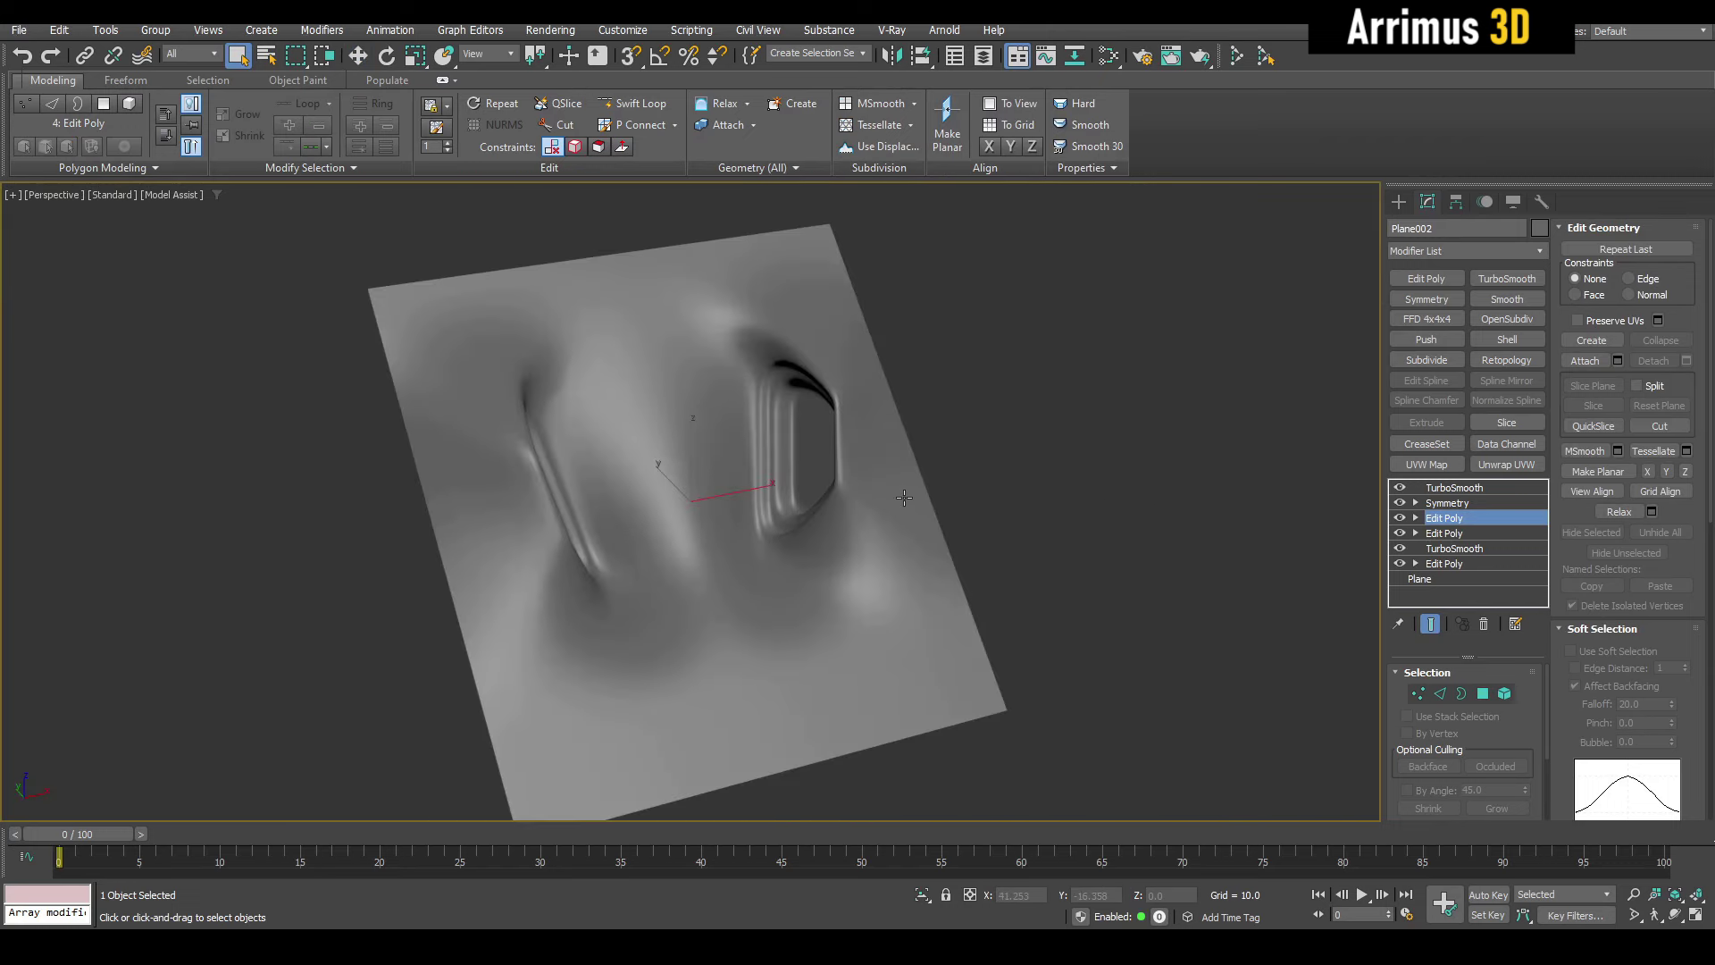
alt+middle_drag(861, 386, 806, 472)
- Add another Edit Poly modifier to the stack directly above the Symmetry modifier
key(1)
scroll(817, 471, up, 3)
click(913, 342)
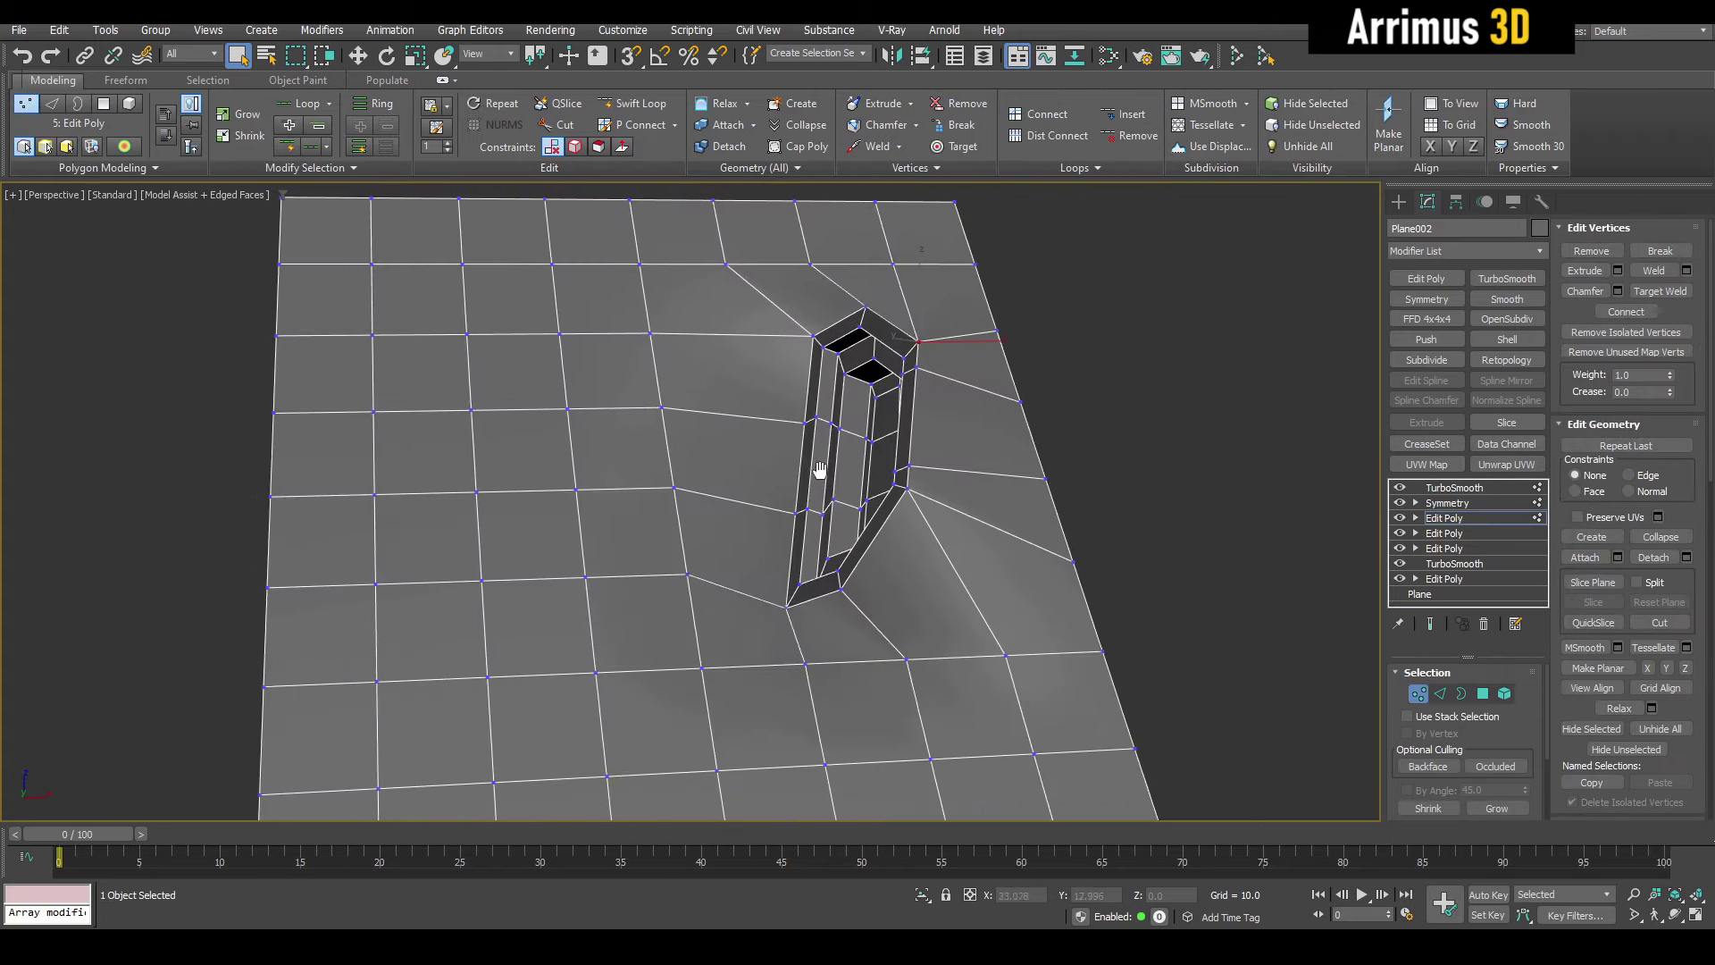
key(1)
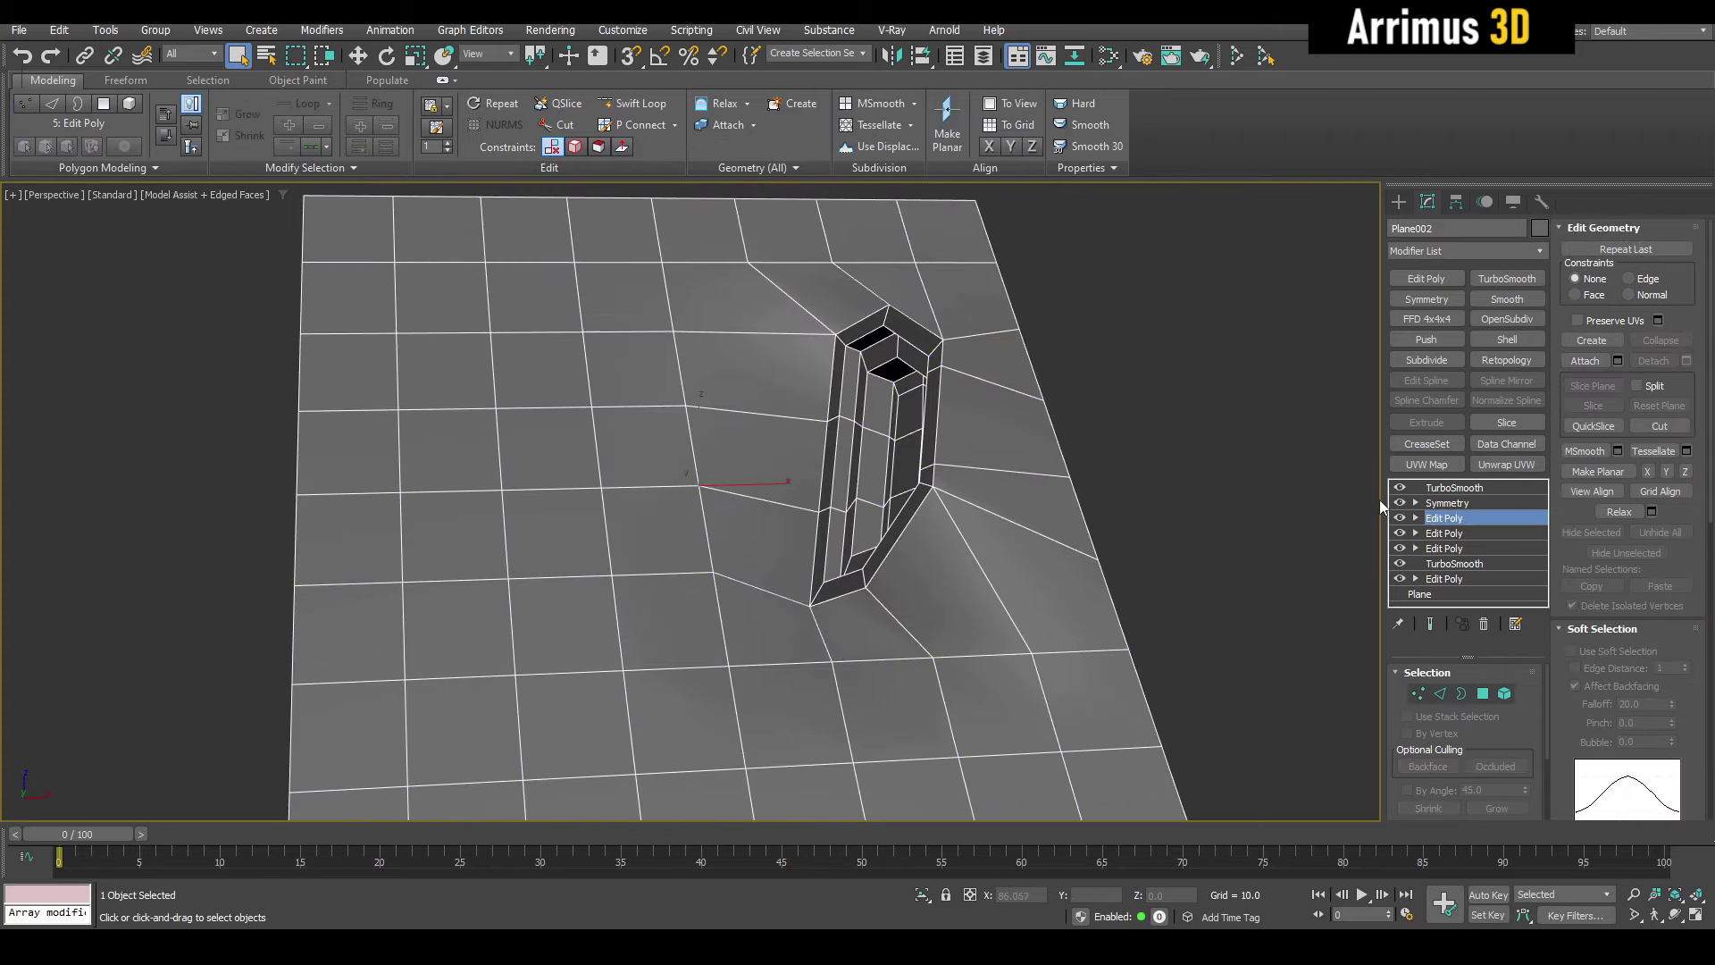
click(1445, 504)
click(1426, 278)
- Straighten the four horizontal rows of edges running between the two mirrored recesses and check the smoothed result
key(2)
alt+middle_drag(787, 327, 765, 335)
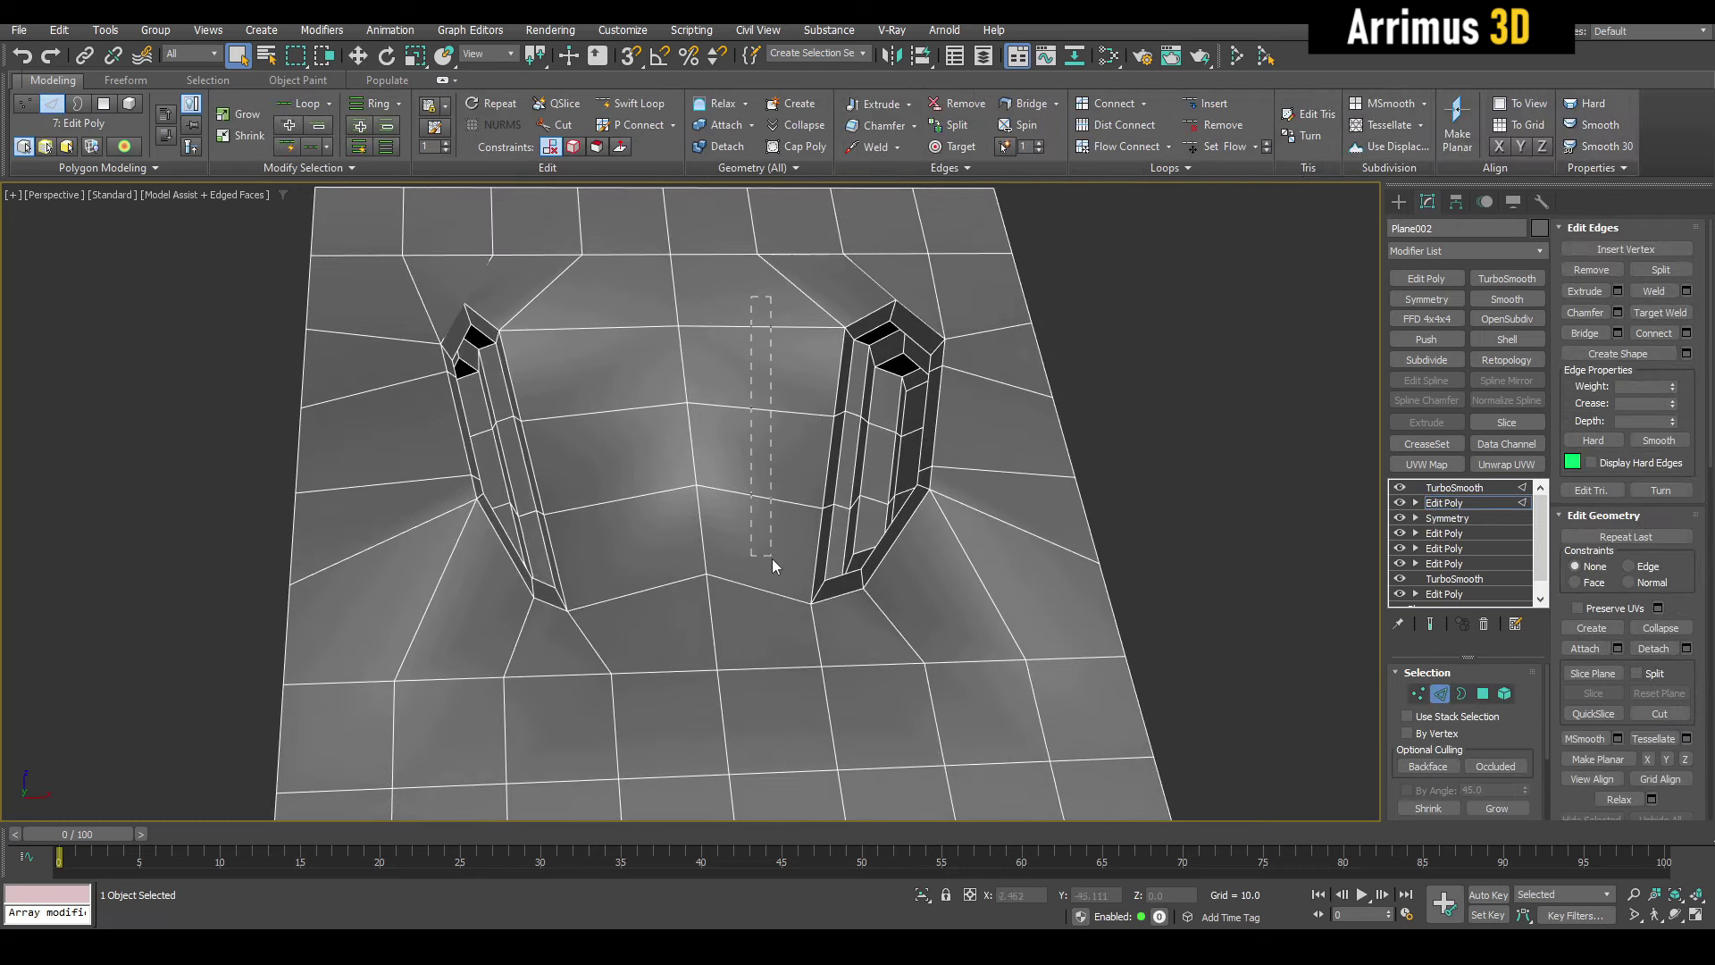
key(shift+s)
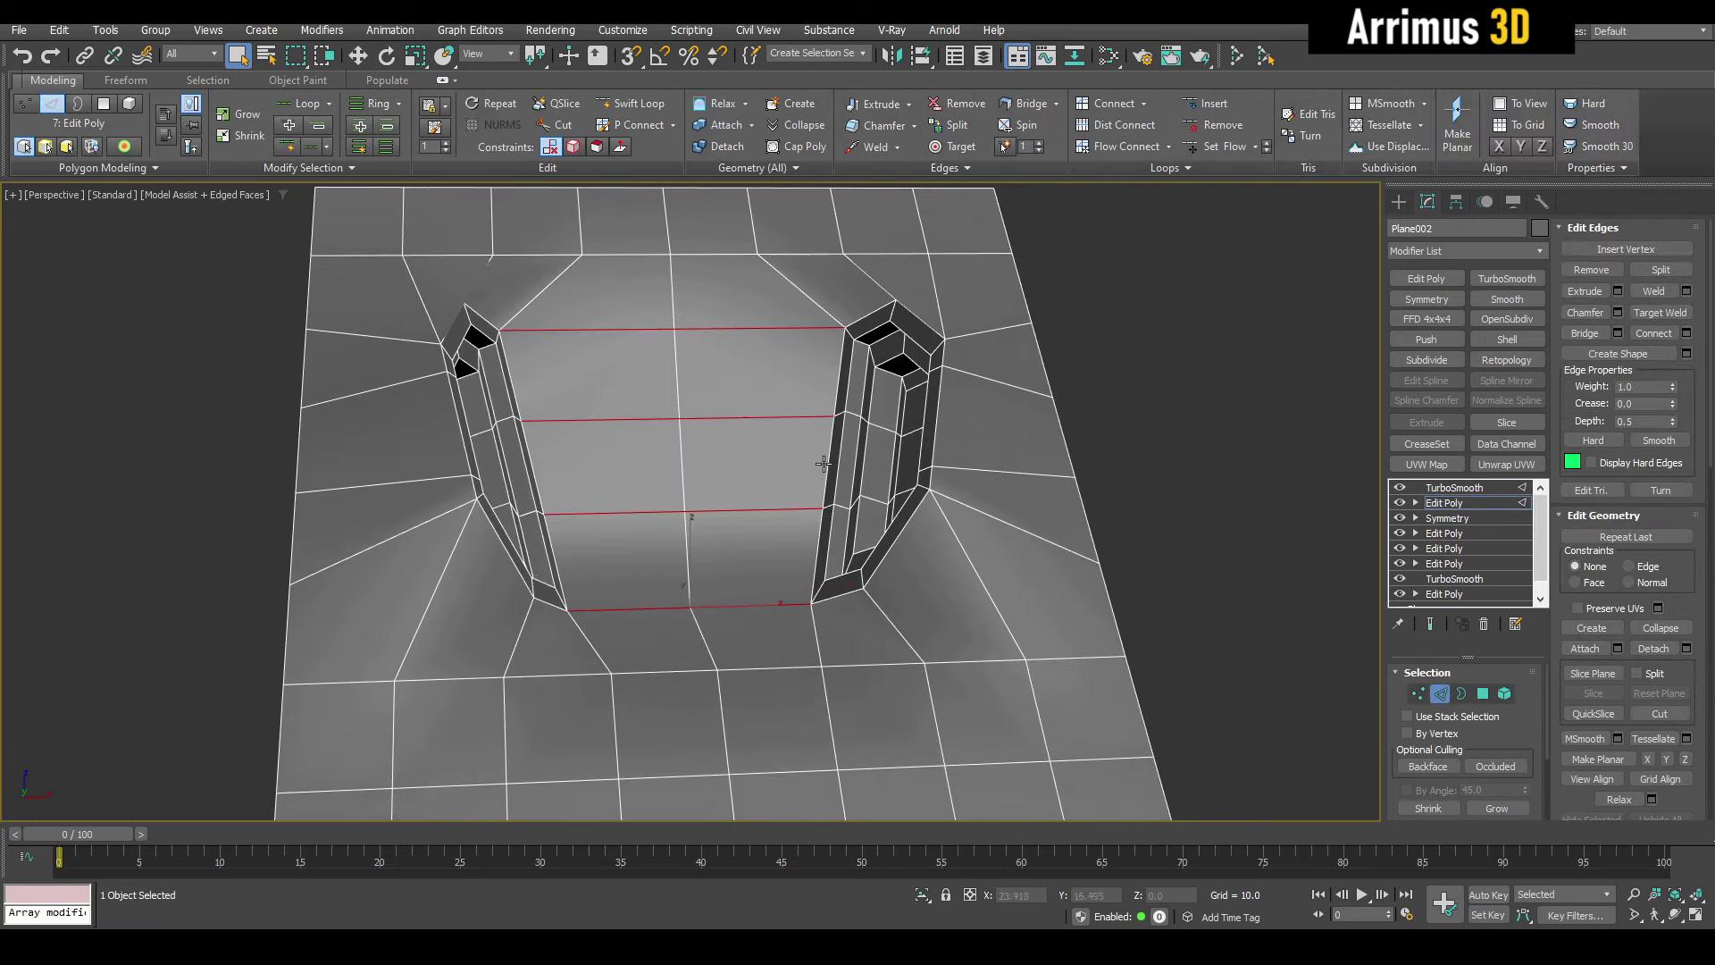
key(F4)
key(ctrl+e)
key(2)
alt+middle_drag(819, 467, 808, 527)
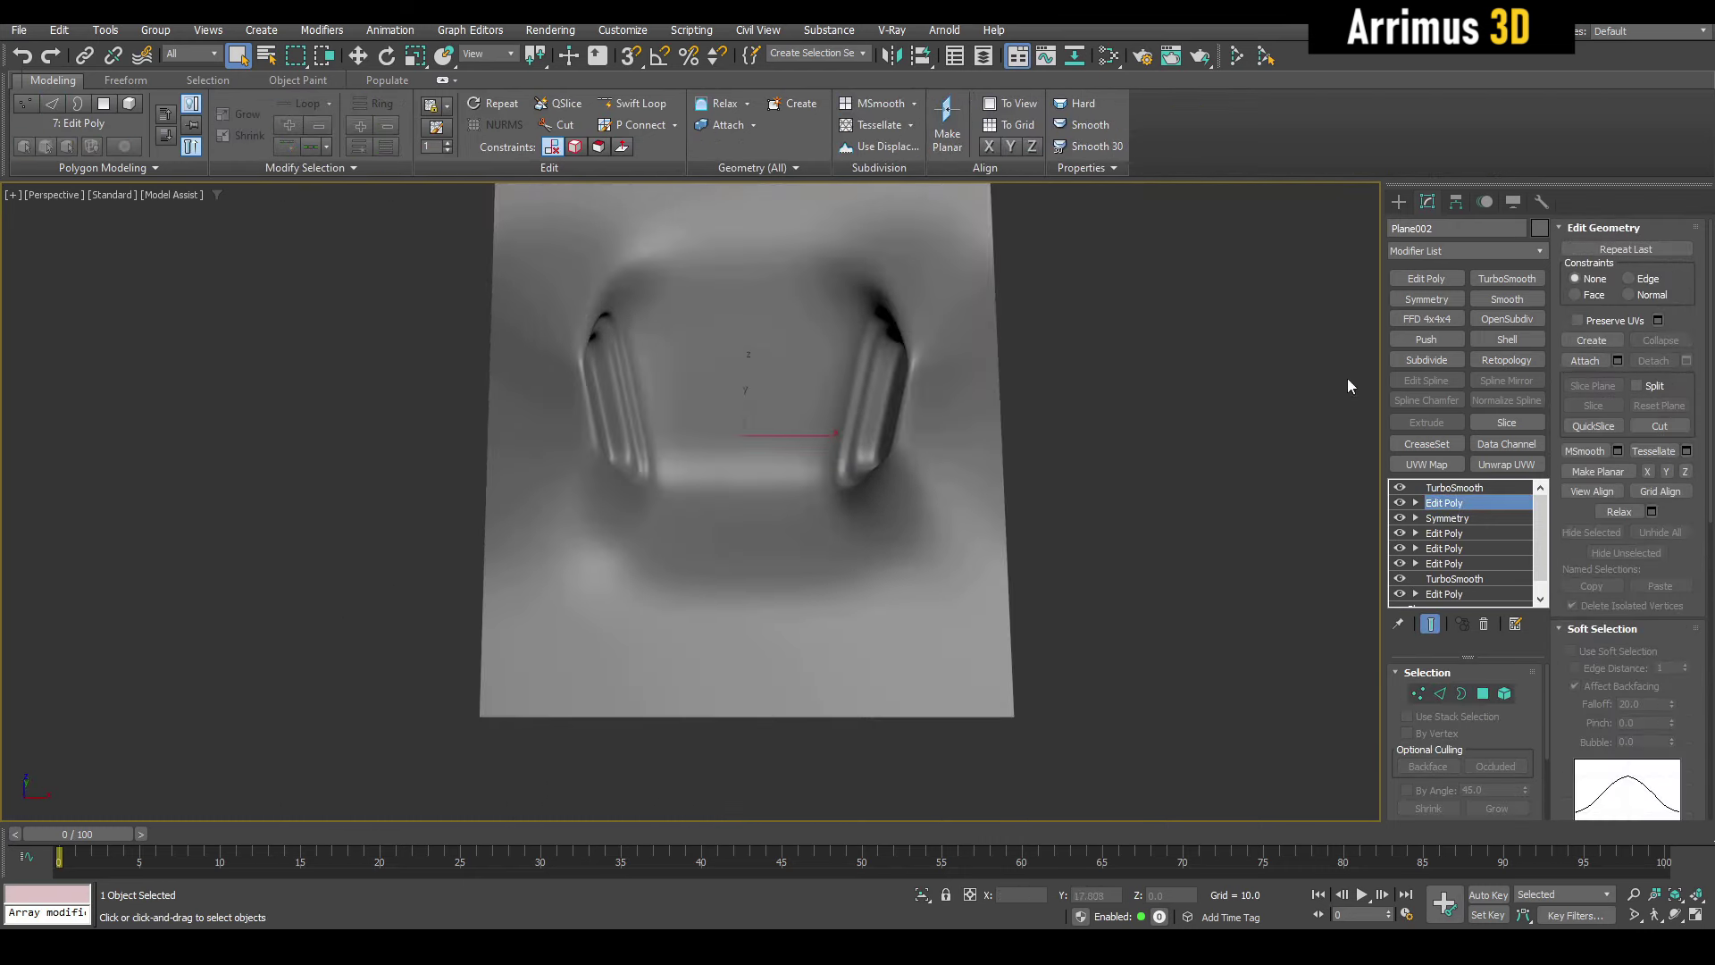
- Add a Symmetry modifier mirrored on the X axis above the last Edit Poly, and insert a new Edit Poly beneath it
click(1406, 301)
click(1430, 728)
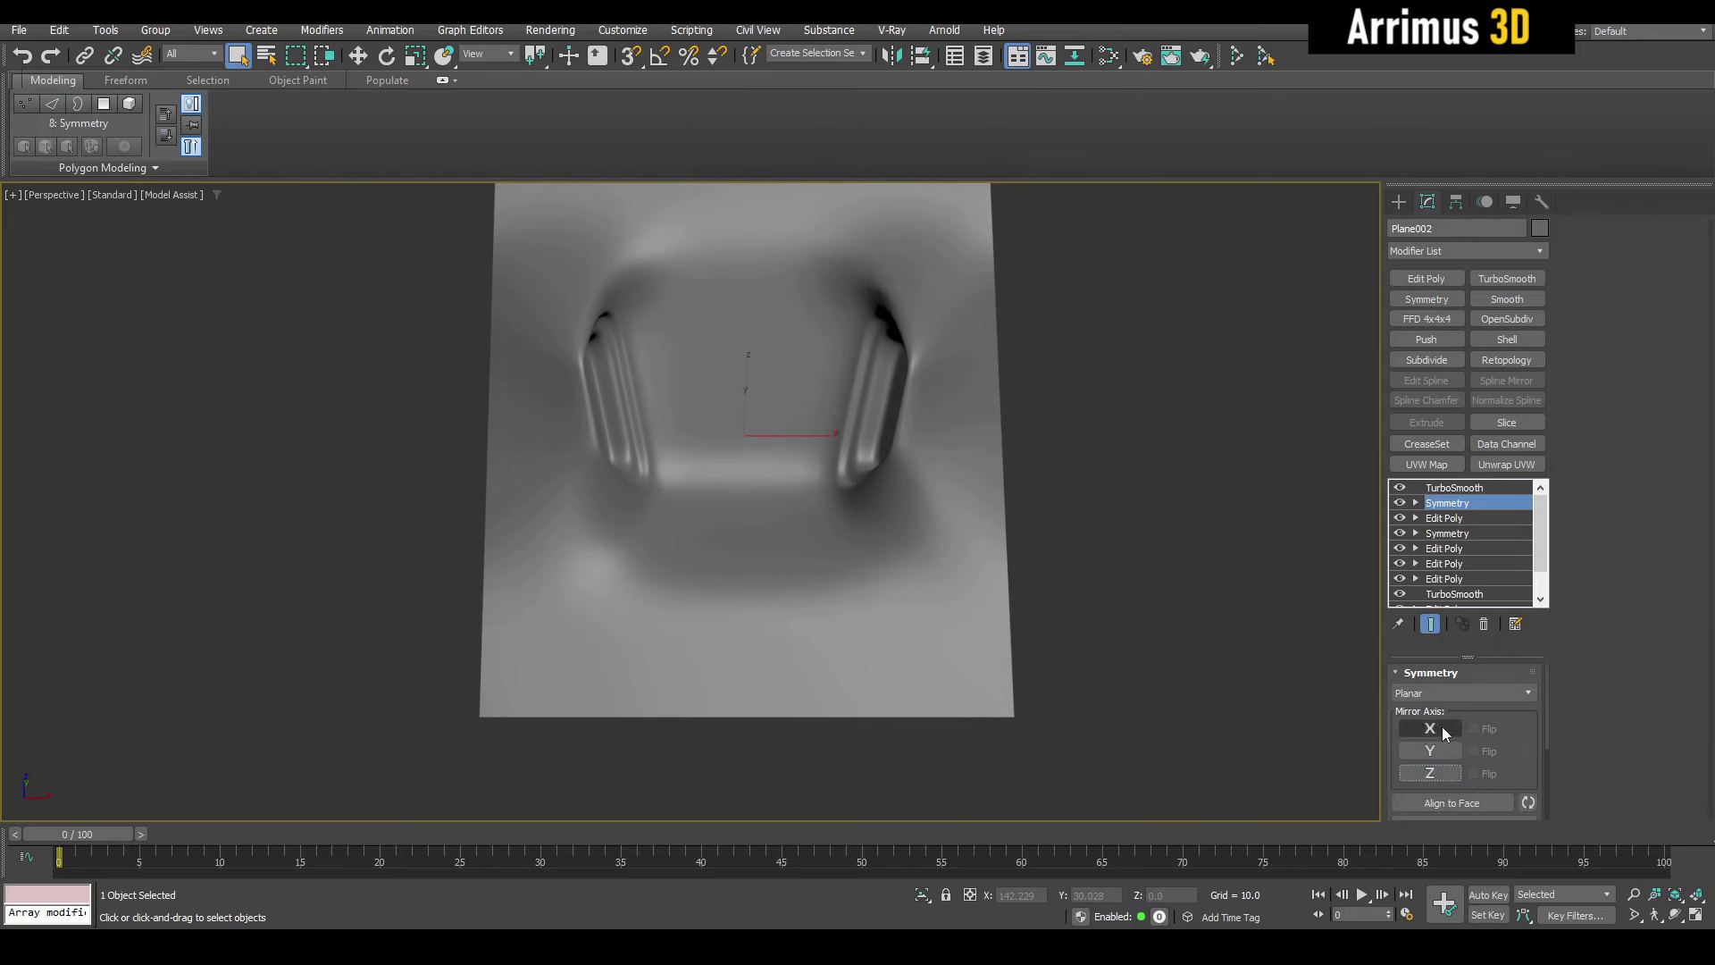
click(1472, 518)
click(1426, 279)
- Cut a diagonal edge from the right recess's lower outer corner down to a grid vertex below the recess
key(1)
middle_drag(975, 419, 981, 357)
scroll(981, 353, up, 4)
key(F4)
alt+middle_drag(905, 453, 904, 350)
key(alt+c)
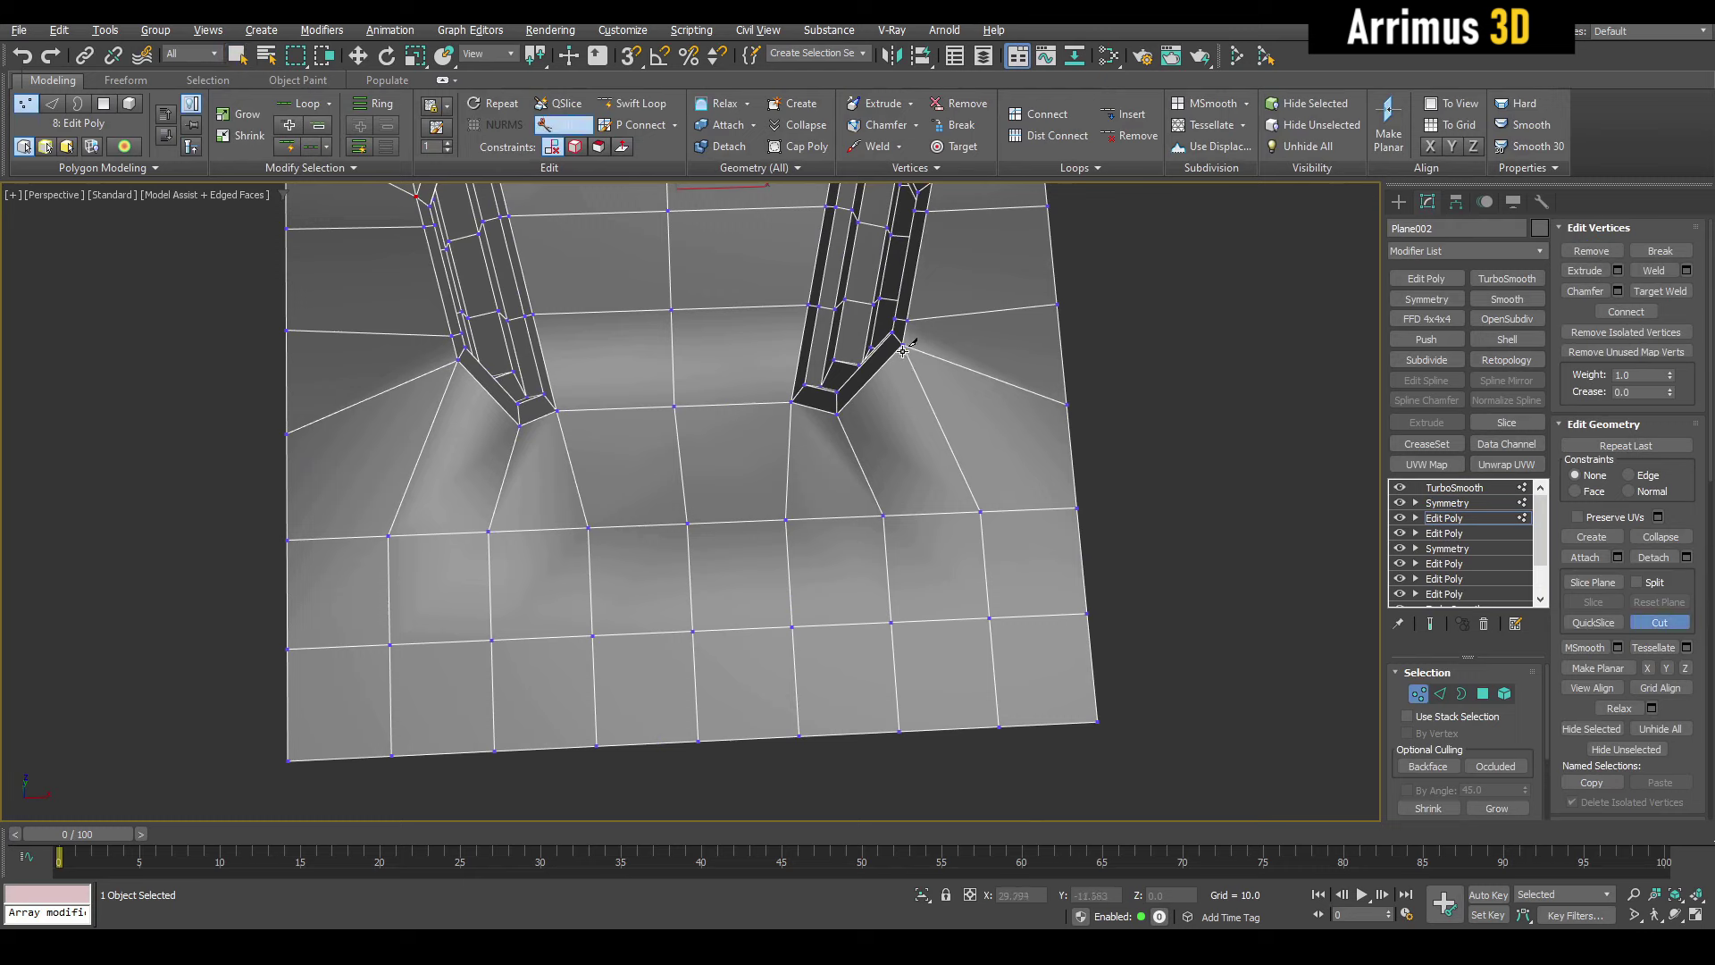
click(794, 623)
- Select the upper segments of the new diagonal cut and check how the surface smooths with the edge display hidden
key(2)
middle_drag(880, 414, 879, 444)
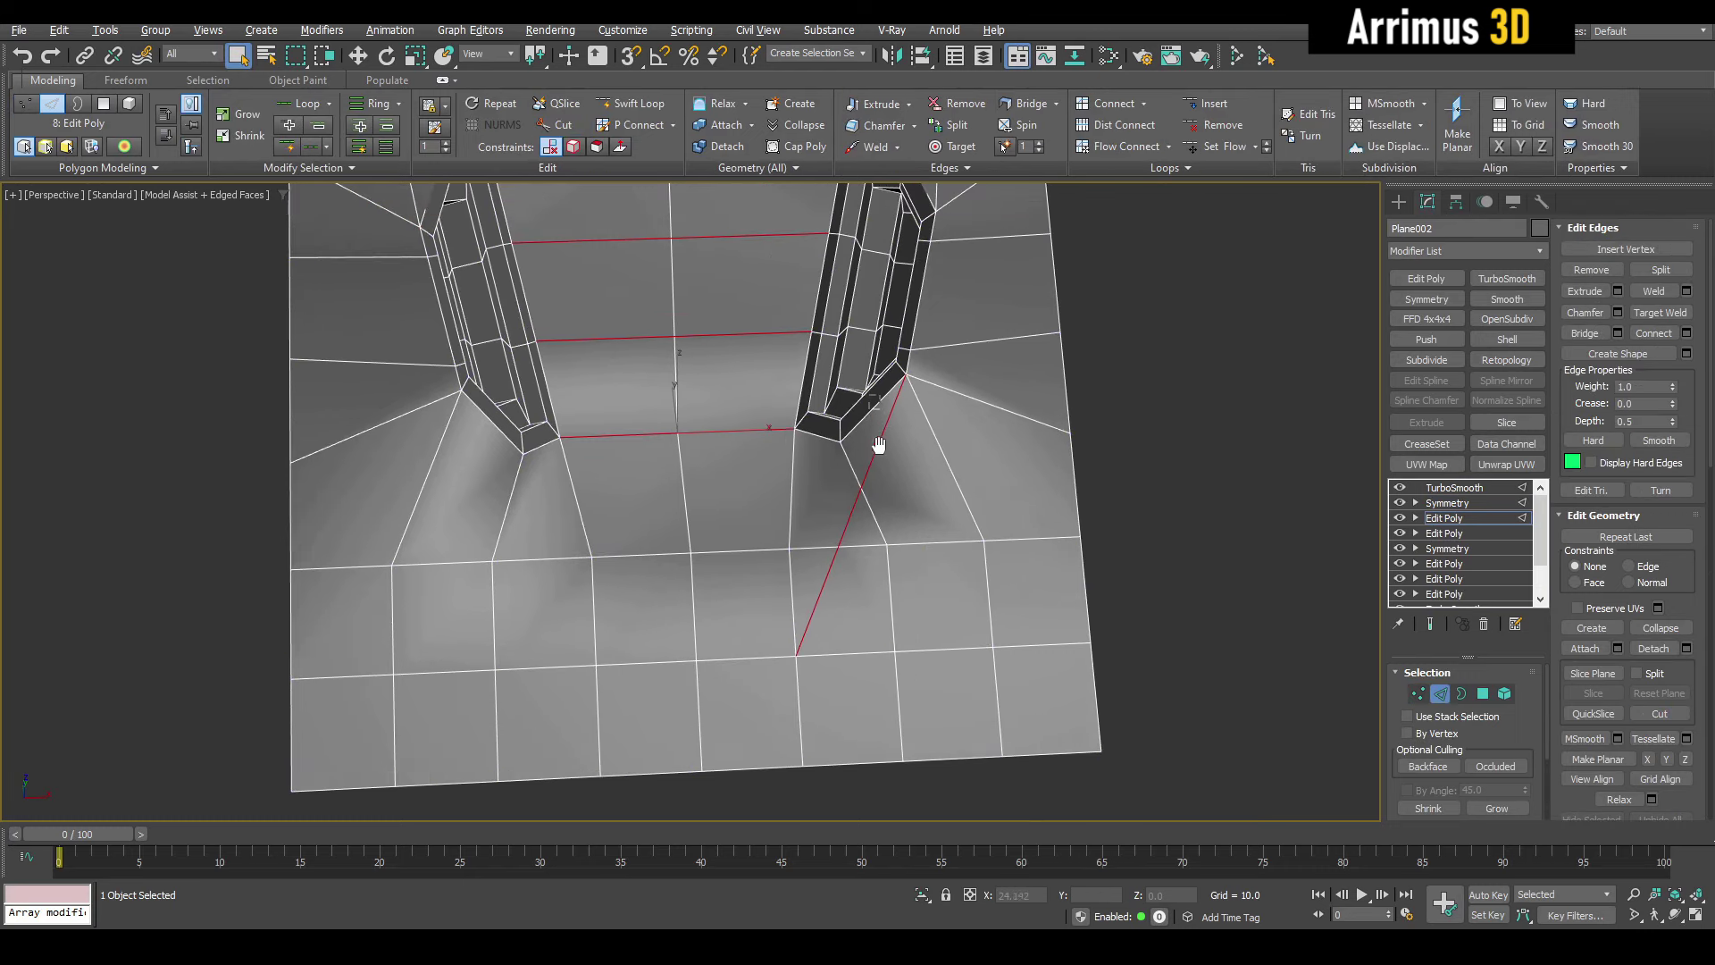
drag(874, 489, 879, 478)
click(875, 476)
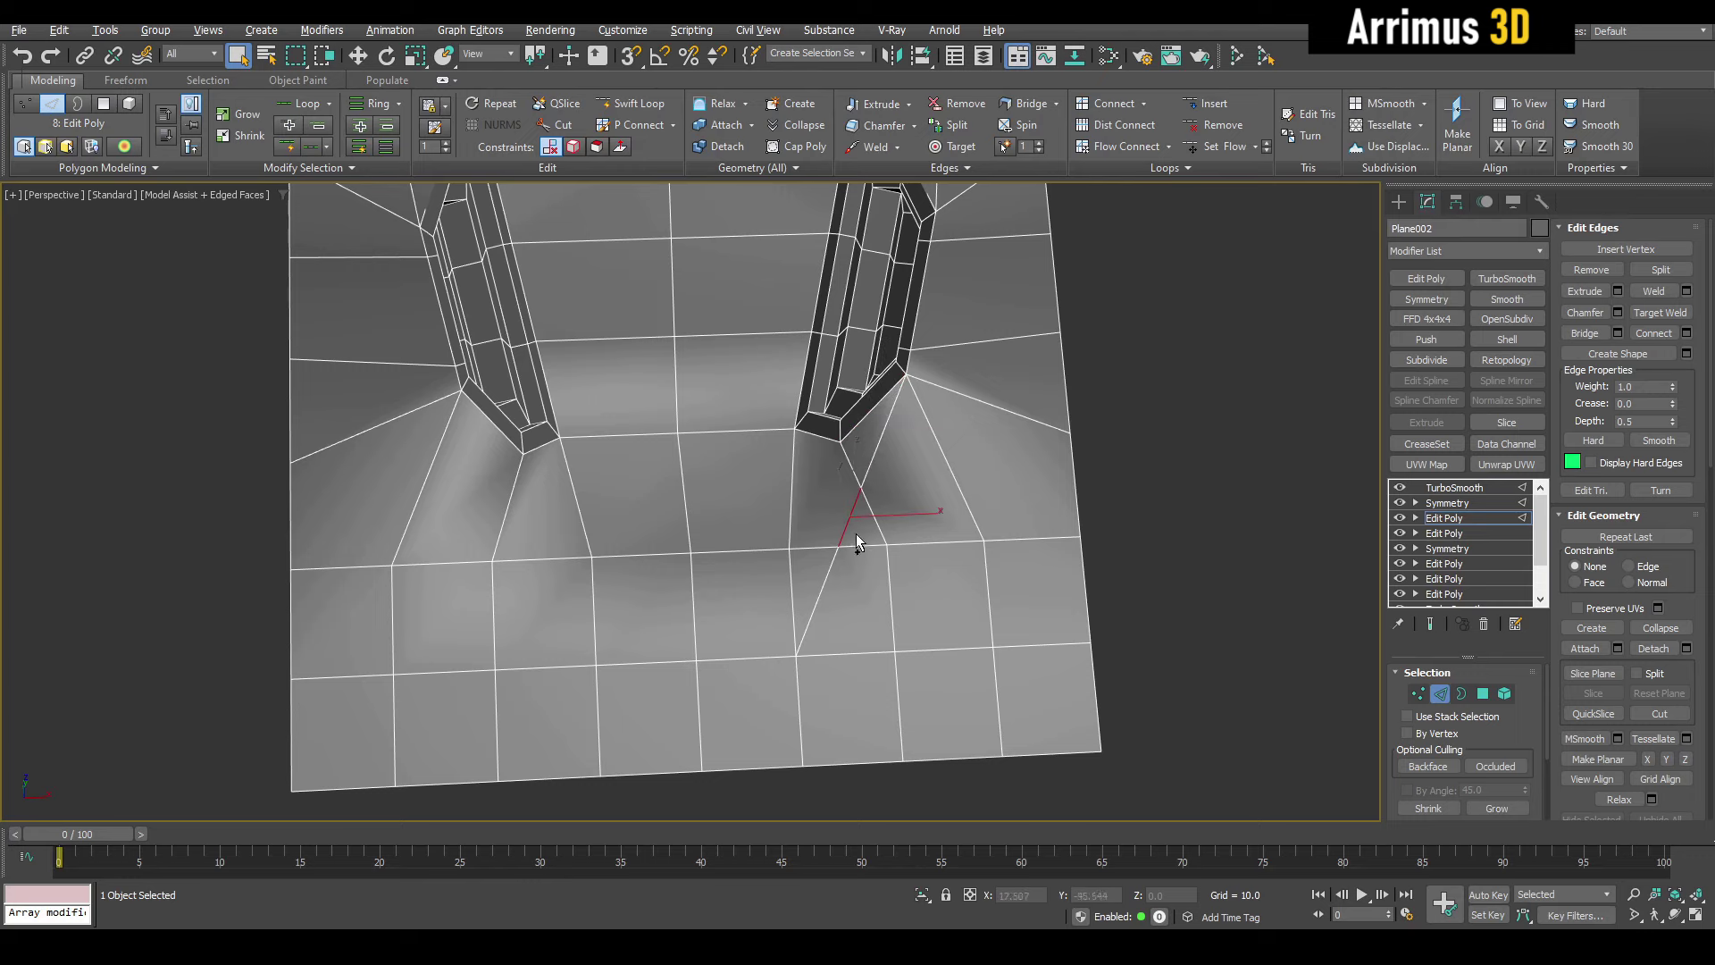
ctrl+click(883, 425)
alt+middle_drag(970, 415, 959, 485)
key(F4)
key(F4)
- Connect the top corner vertex of the right recess to the grid vertices above it on both sides
scroll(922, 400, up, 5)
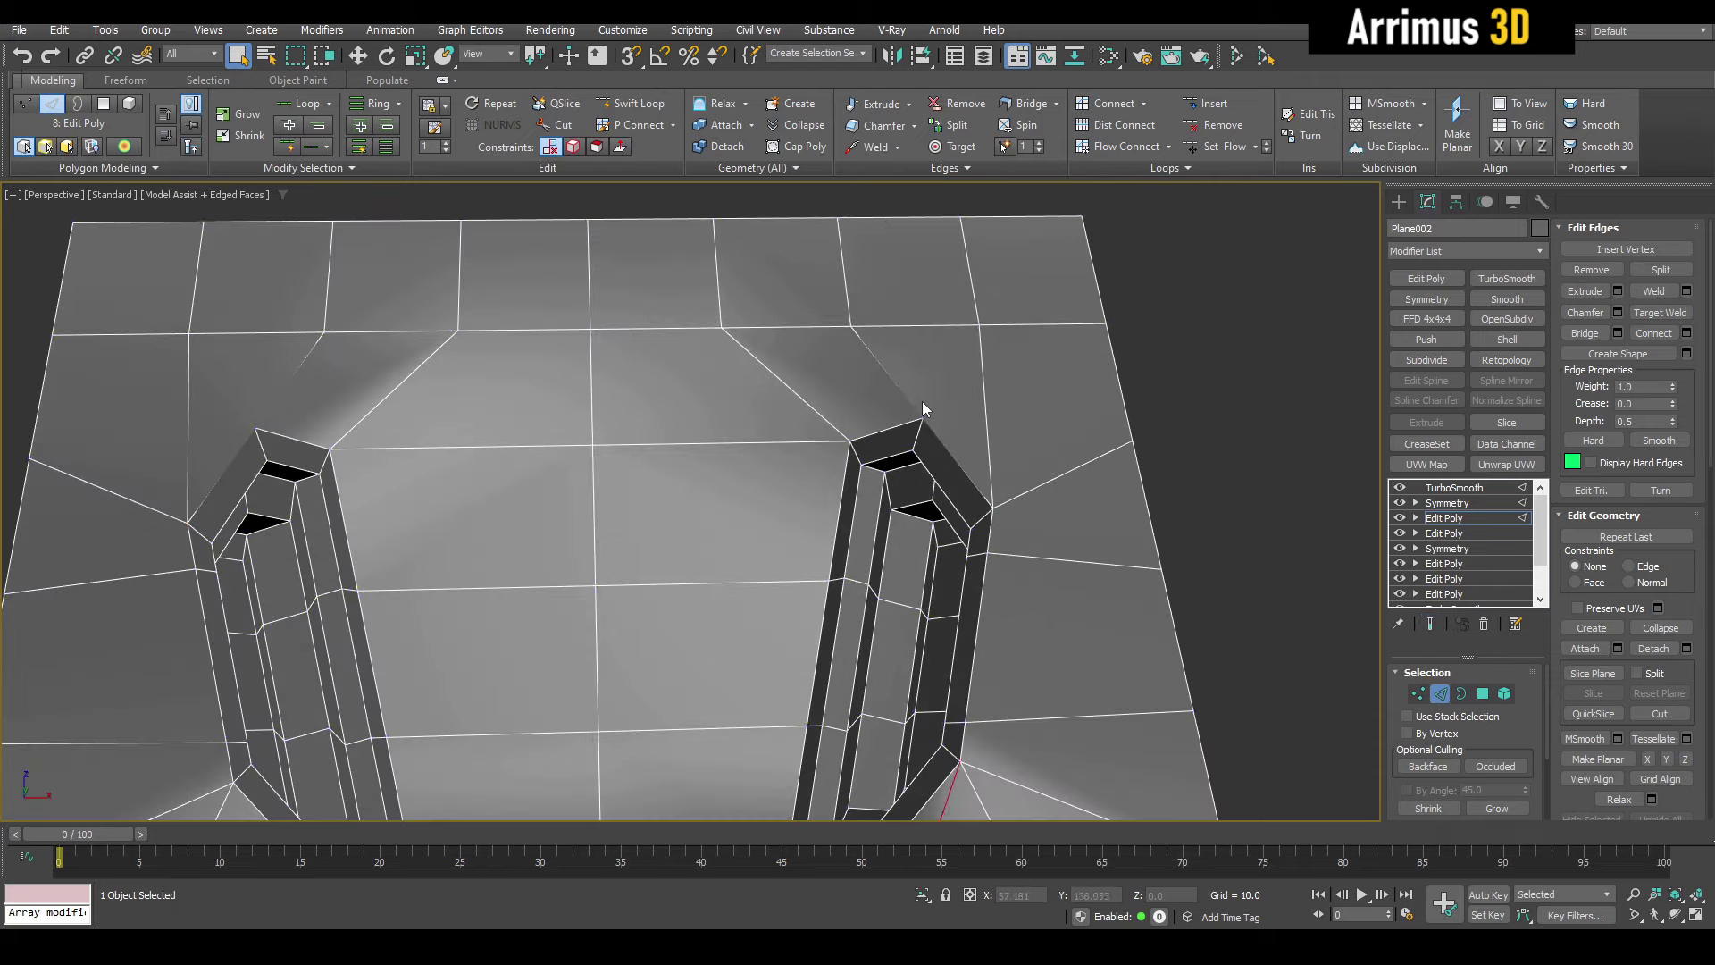
key(1)
mouse_move(922, 400)
alt+middle_down()
mouse_move(918, 413)
mouse_move(952, 386)
alt+middle_up()
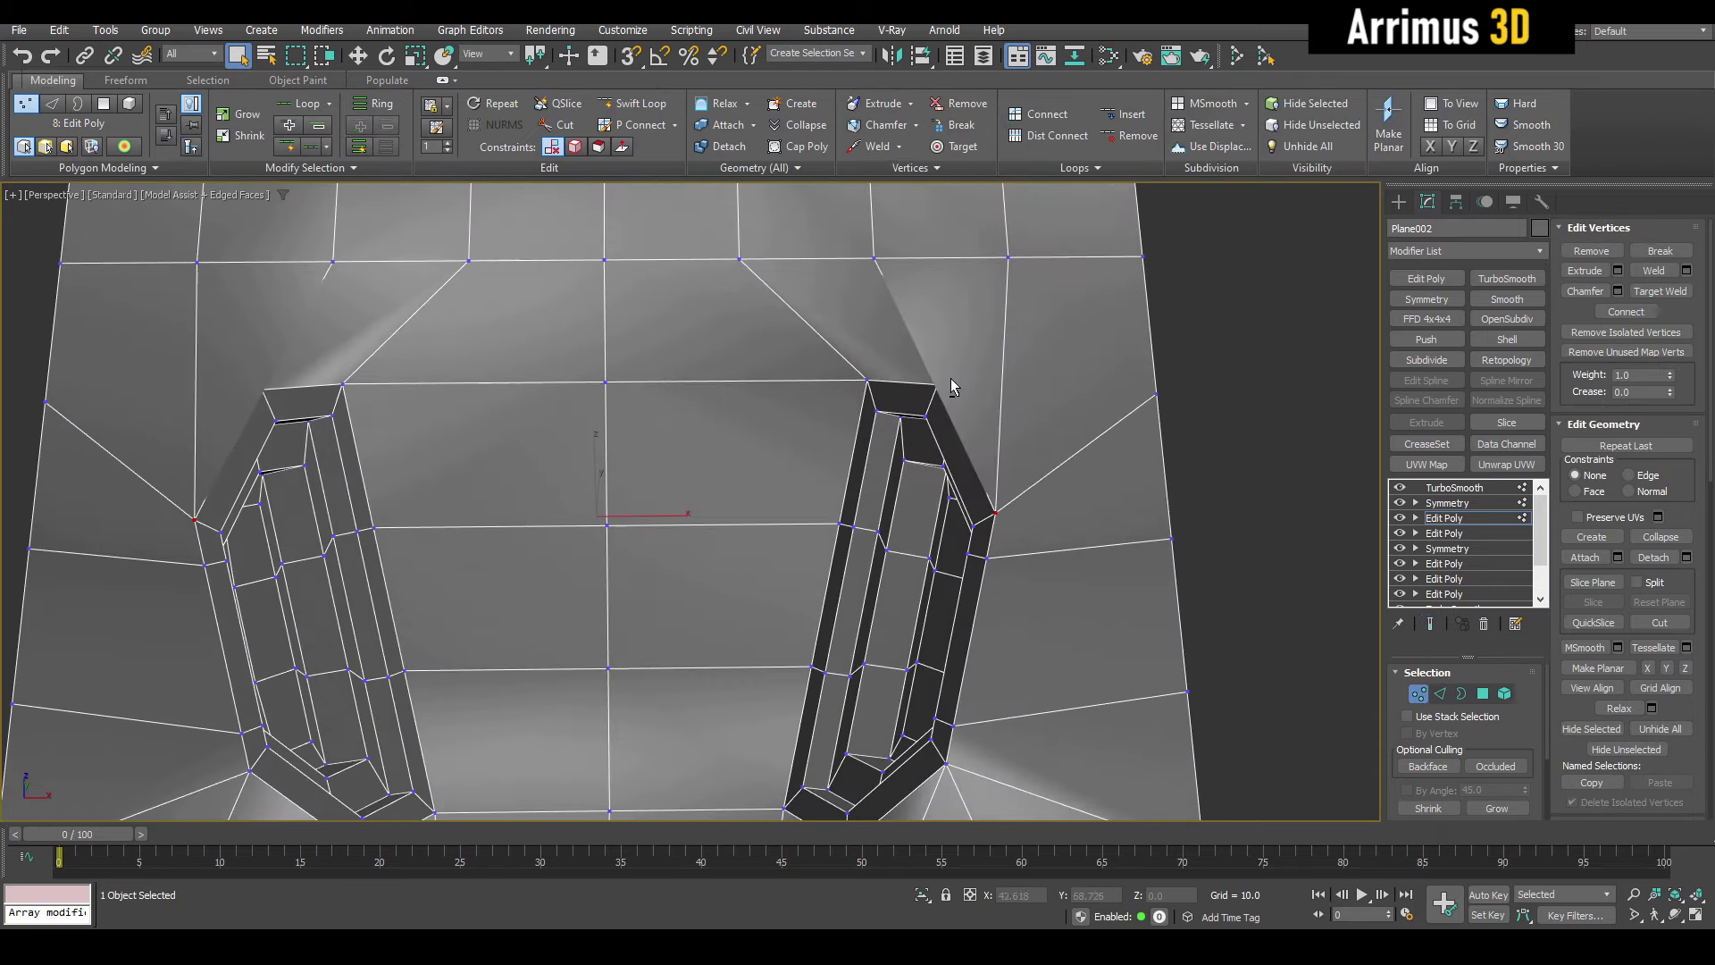
alt+middle_drag(803, 310, 752, 393)
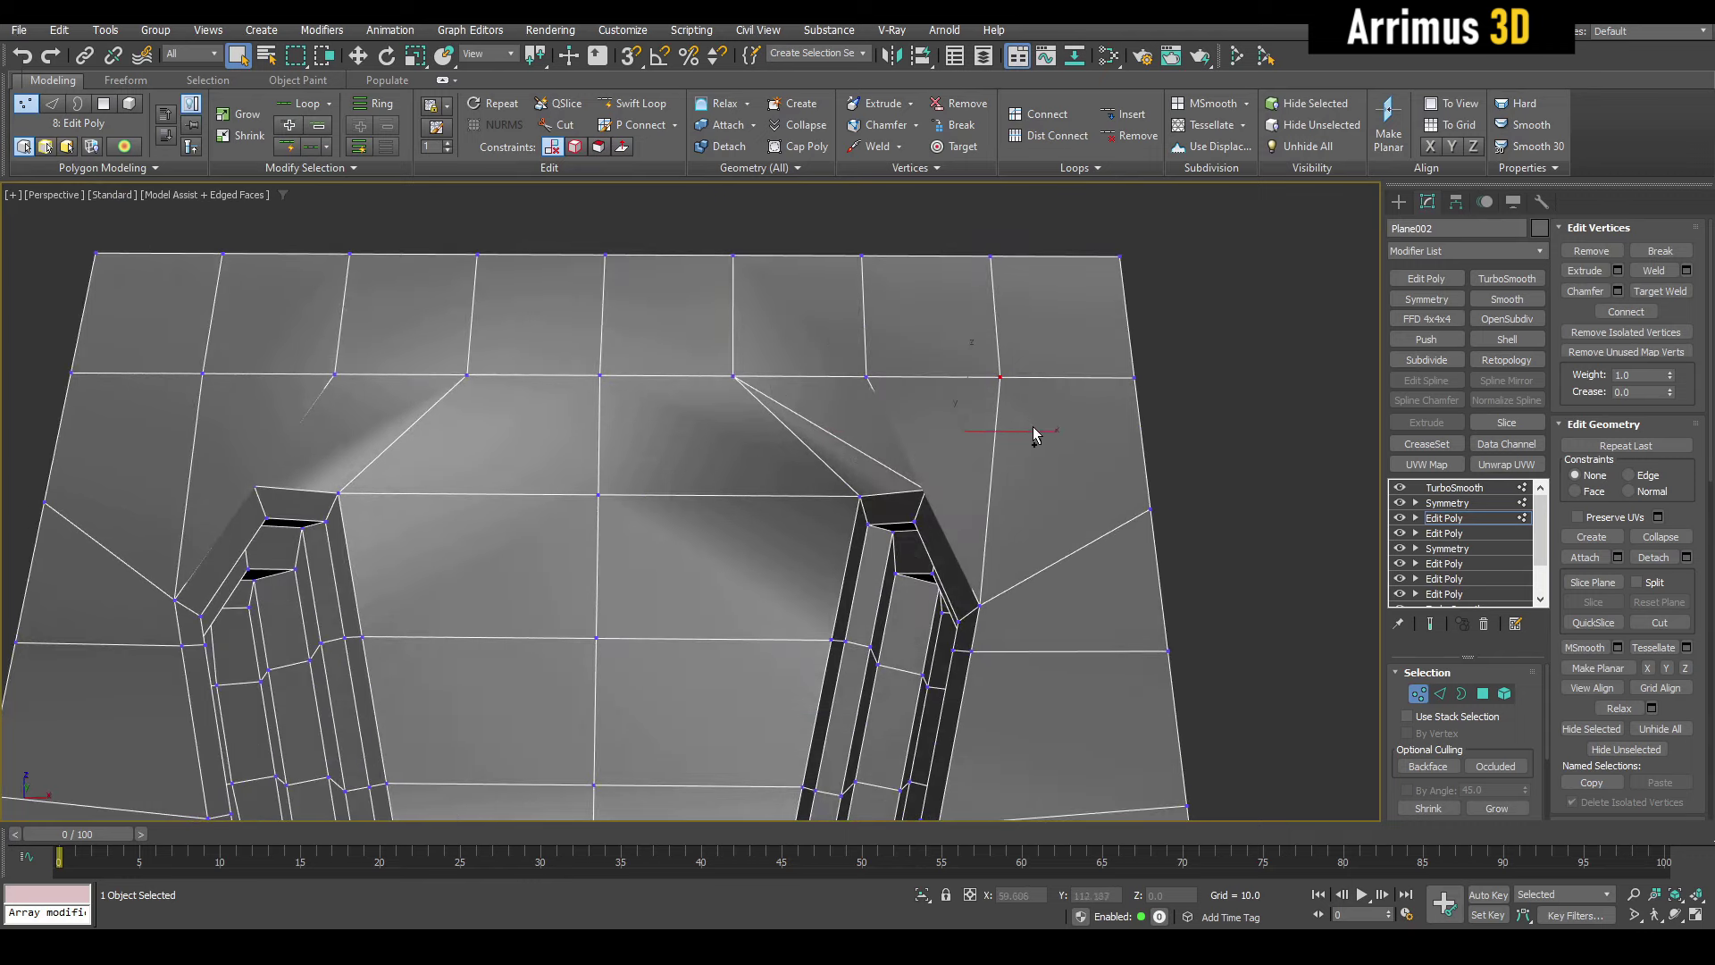
key(ctrl+shift+e)
key(2)
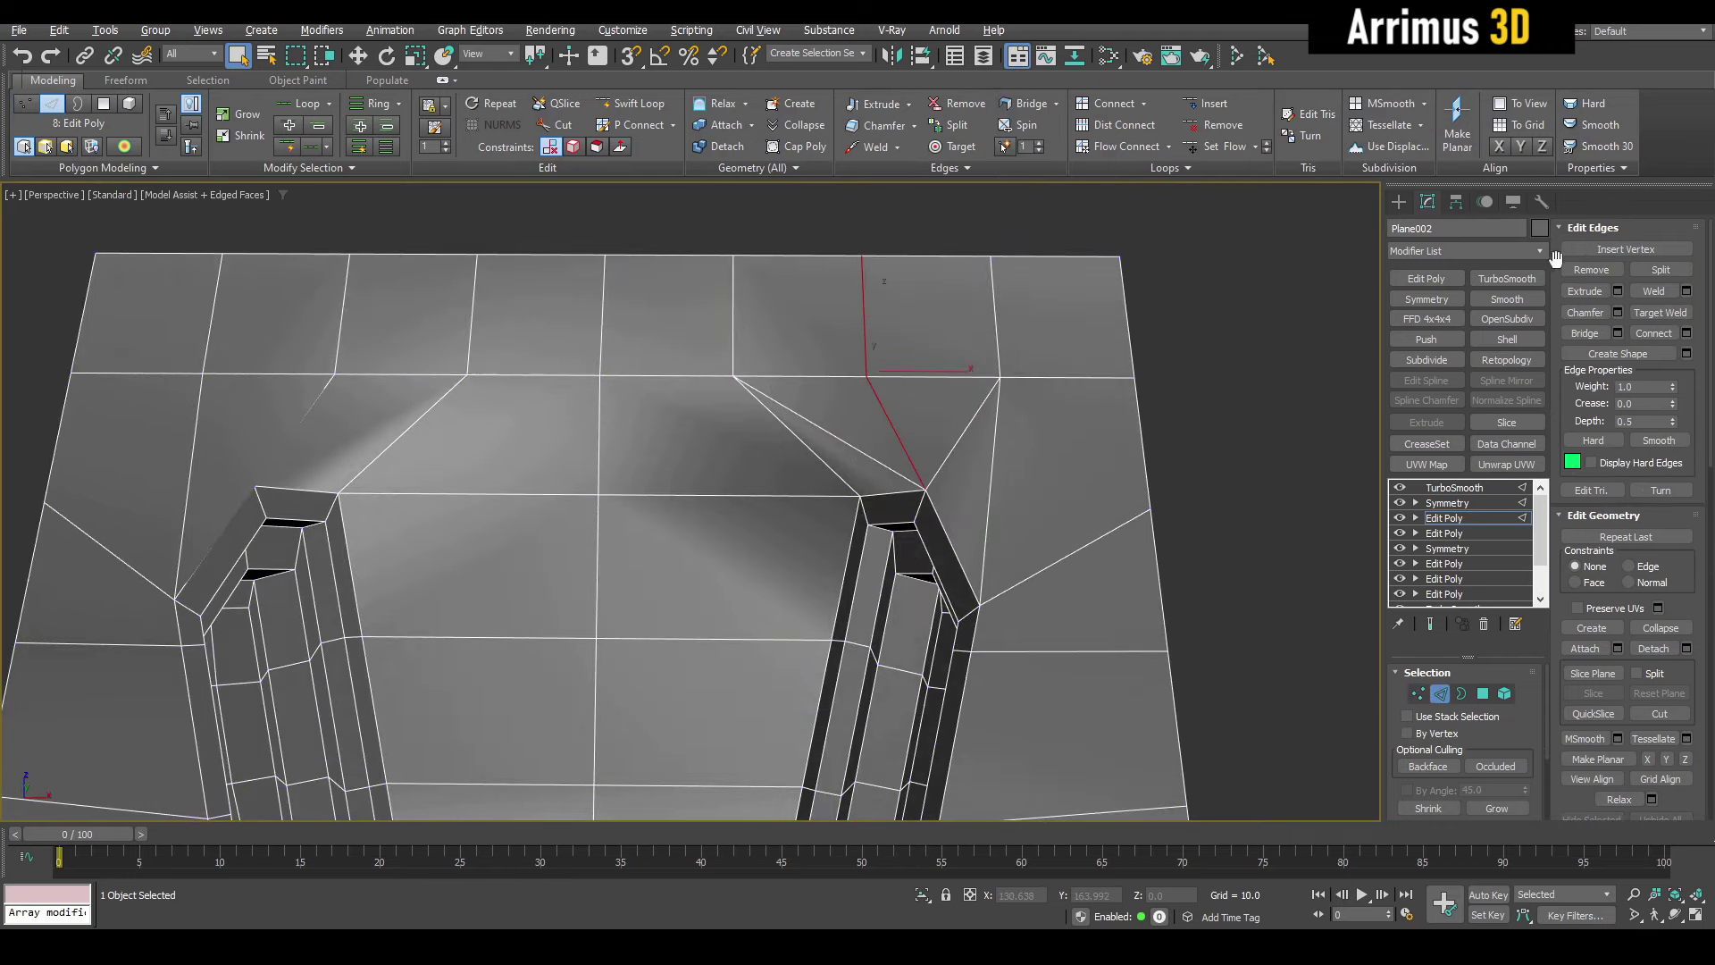
- Inset the two square and two triangular polygons directly above the right recess
alt+middle_drag(1188, 357, 1097, 379)
key(4)
middle_drag(946, 380, 934, 429)
click(835, 255)
ctrl+click(893, 332)
ctrl+click(949, 332)
ctrl+click(978, 259)
middle_drag(980, 259, 723, 387)
key(i)
drag(723, 387, 728, 402)
right_click(727, 402)
middle_drag(727, 402, 782, 401)
- Examine the smoothed surface around the new inset with the edge display hidden
key(shift+e)
key(F4)
scroll(768, 384, down, 5)
key(4)
scroll(803, 420, down, 4)
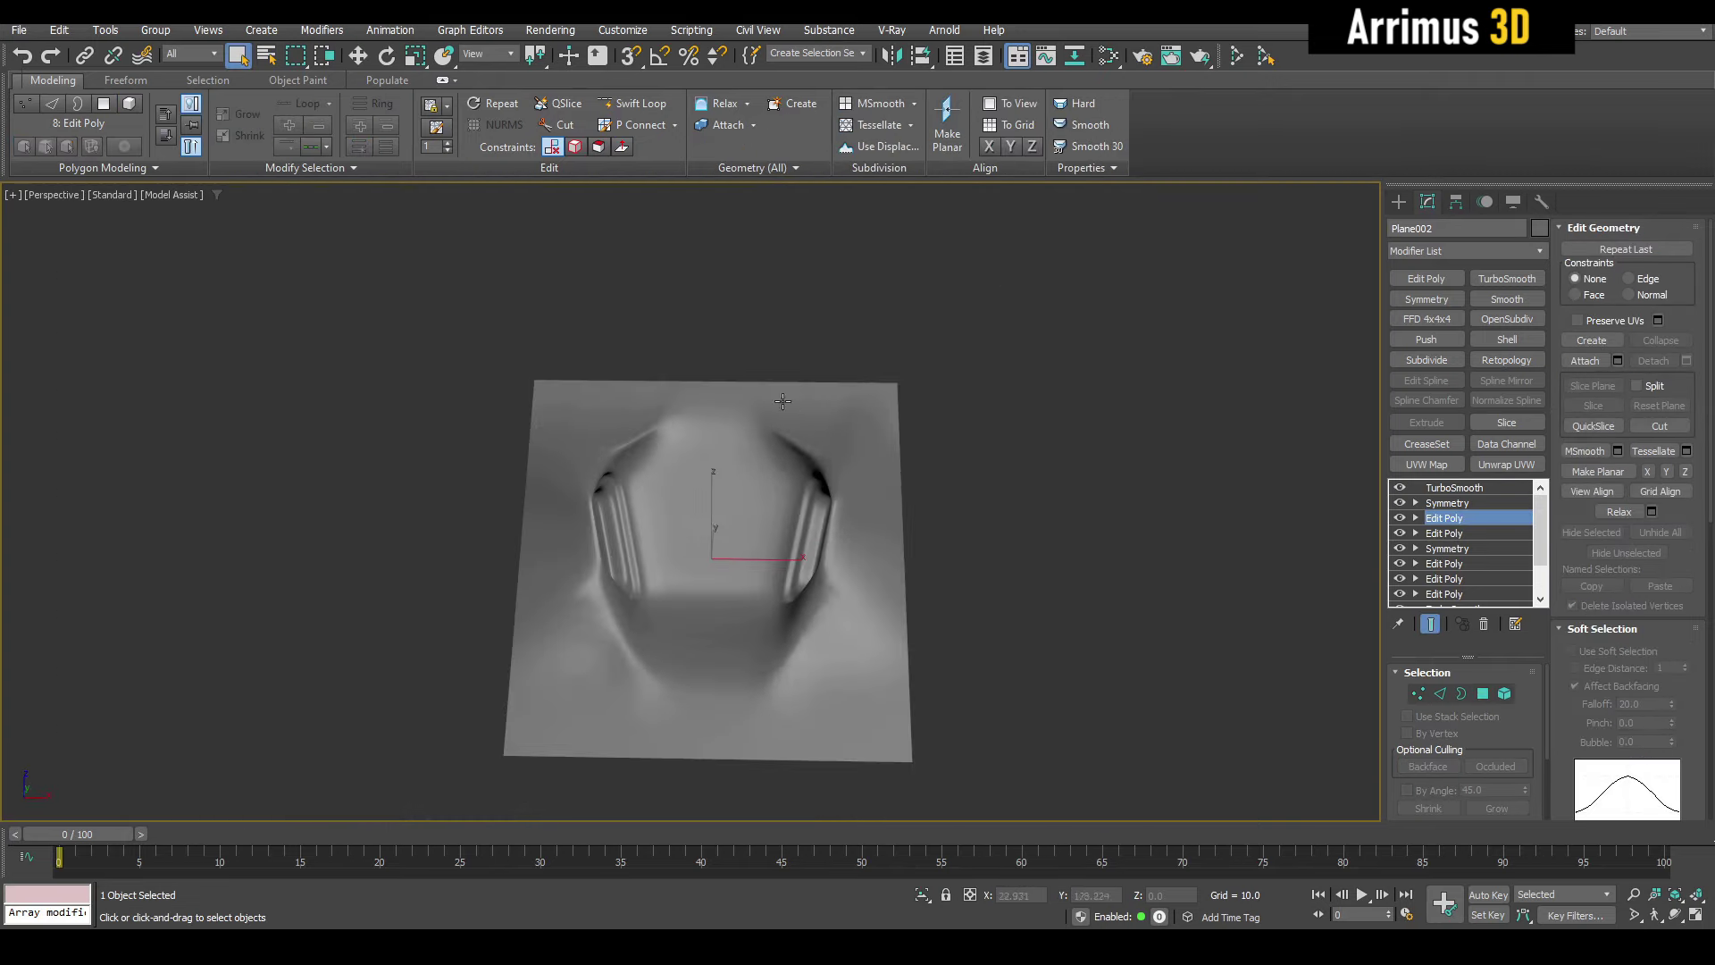
scroll(783, 401, up, 3)
- Move the lower inner polygon of the inset above the right recess up out of the surface
key(F4)
key(4)
scroll(831, 446, up, 5)
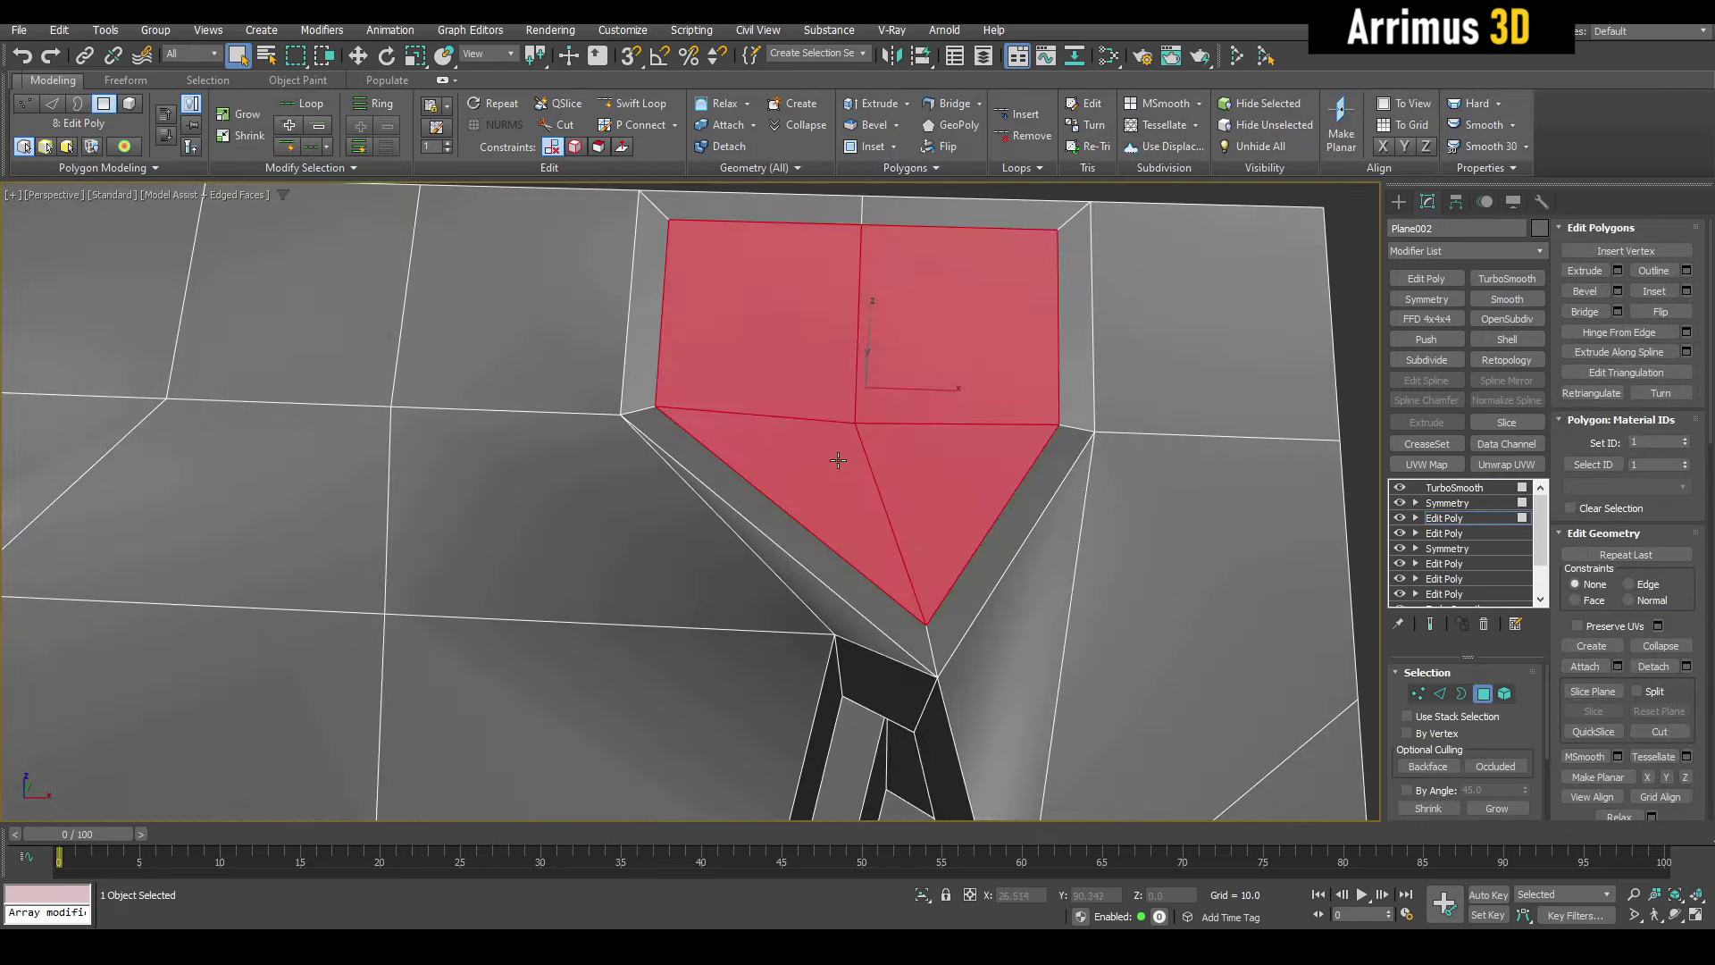
click(838, 460)
key(w)
alt+middle_drag(837, 460, 791, 444)
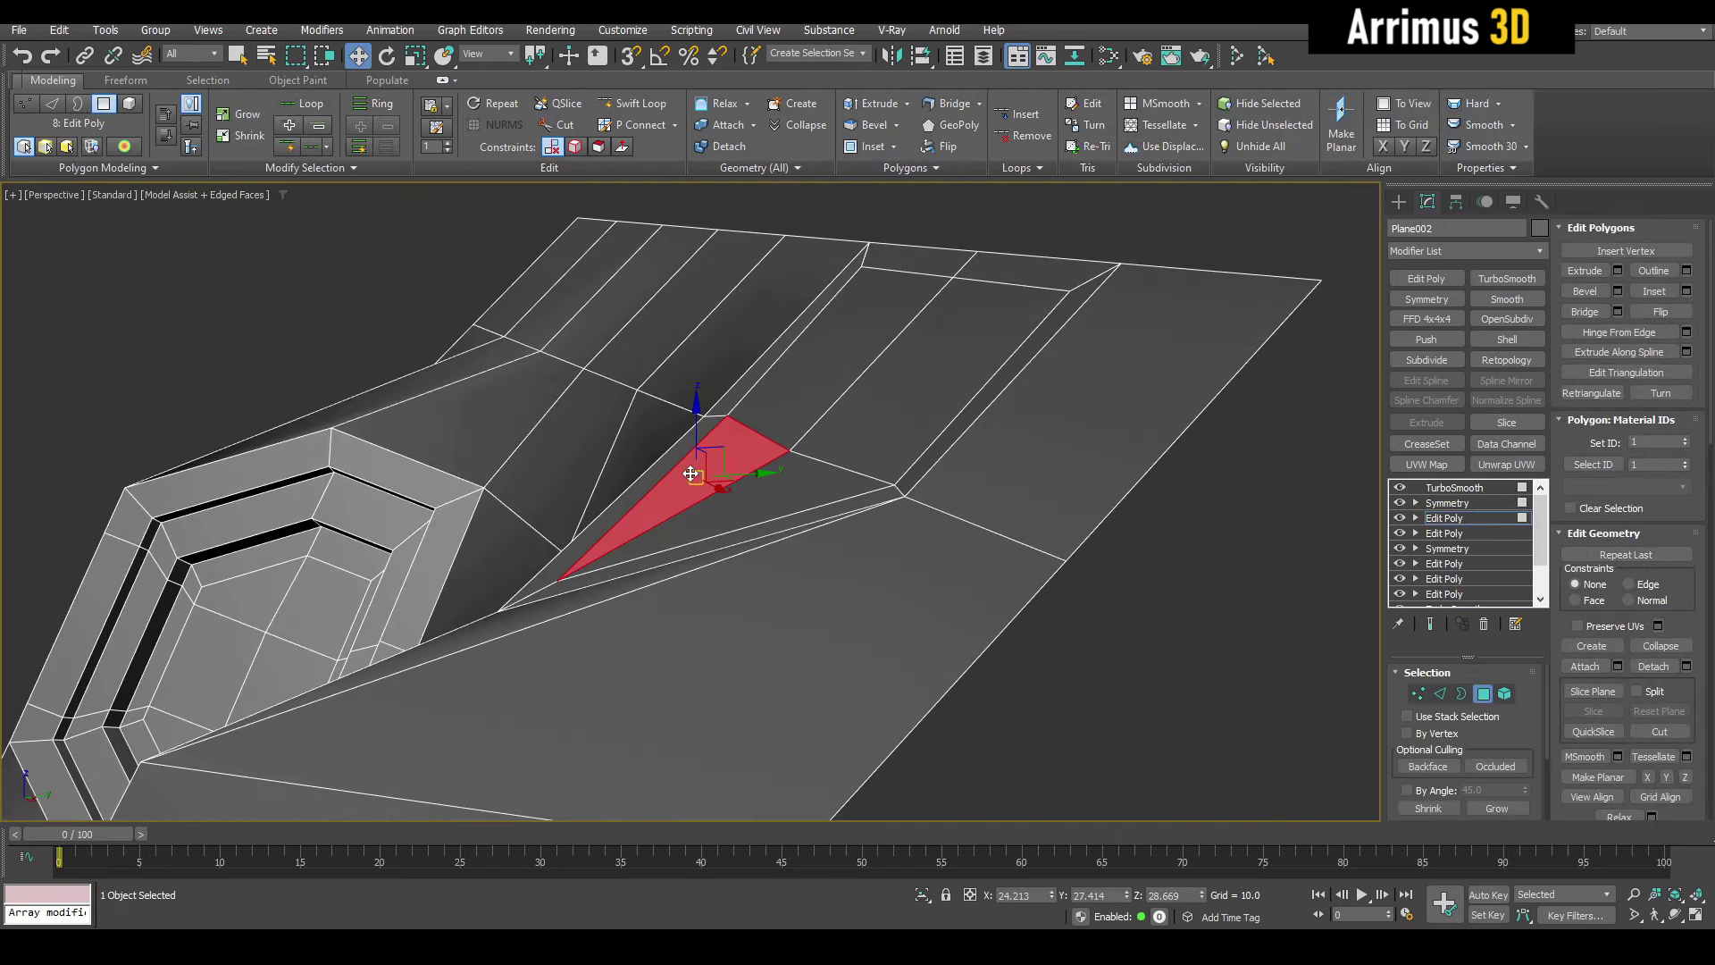
drag(690, 473, 658, 410)
key(F4)
alt+middle_drag(658, 410, 800, 439)
scroll(855, 446, down, 5)
key(4)
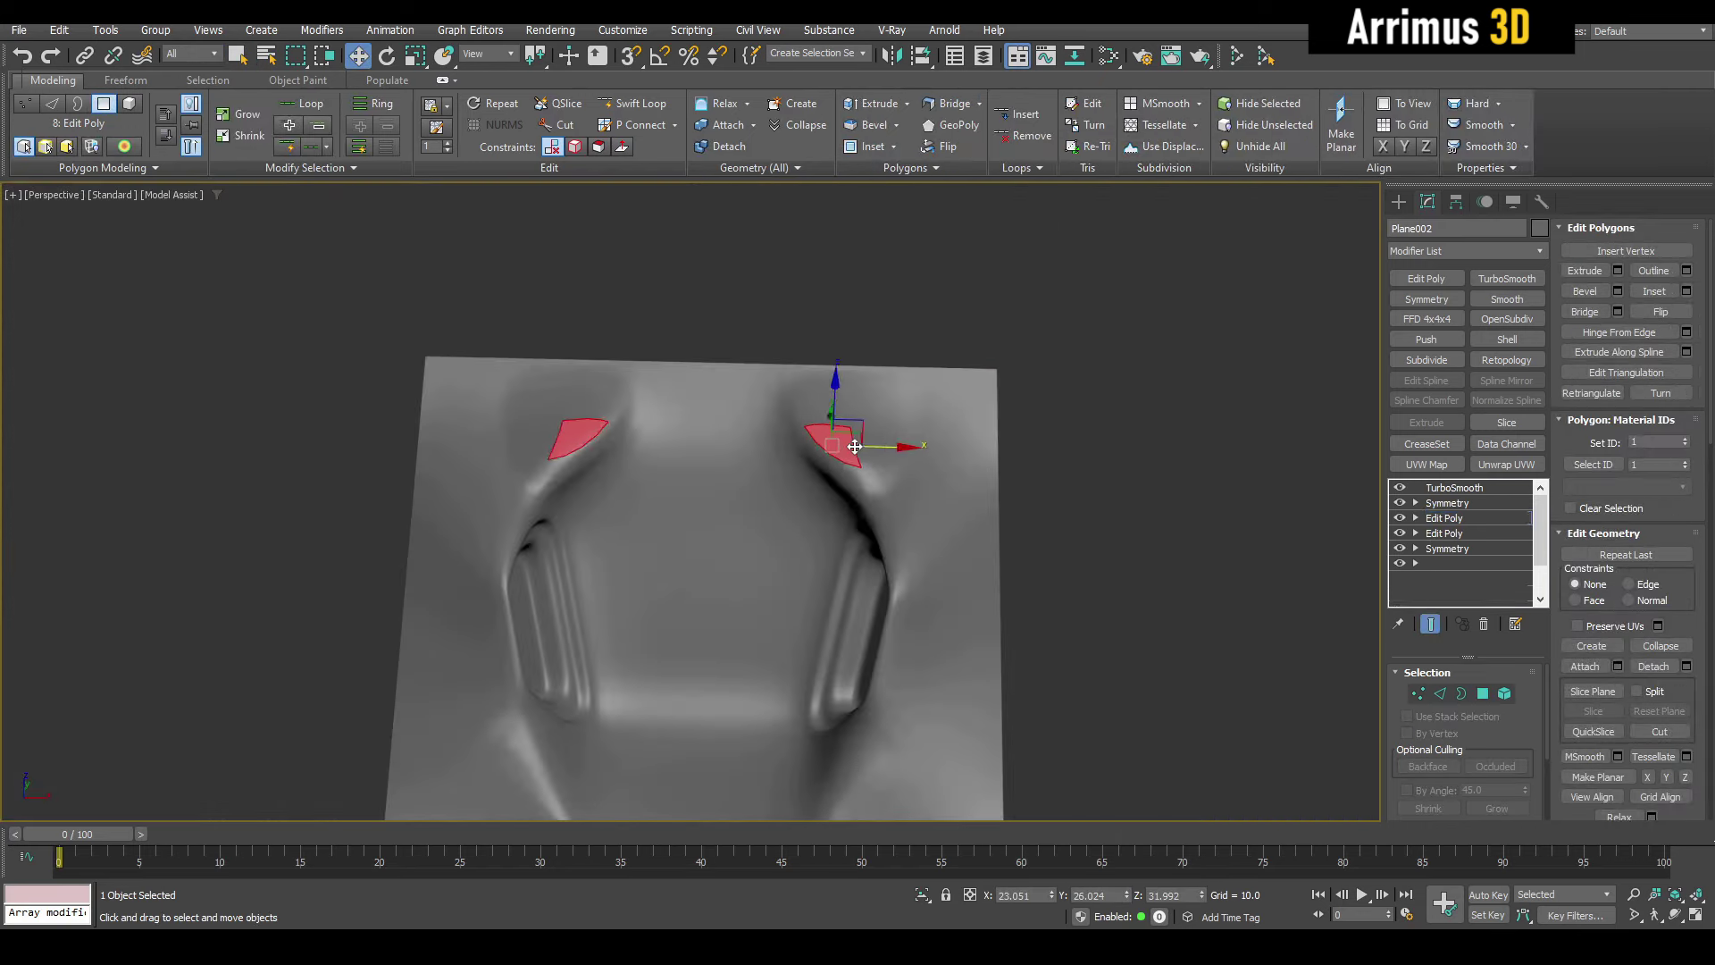
- Move the raised inset polygon further upward, clear the selection, and check the smoothed shape from several angles
scroll(855, 447, up, 5)
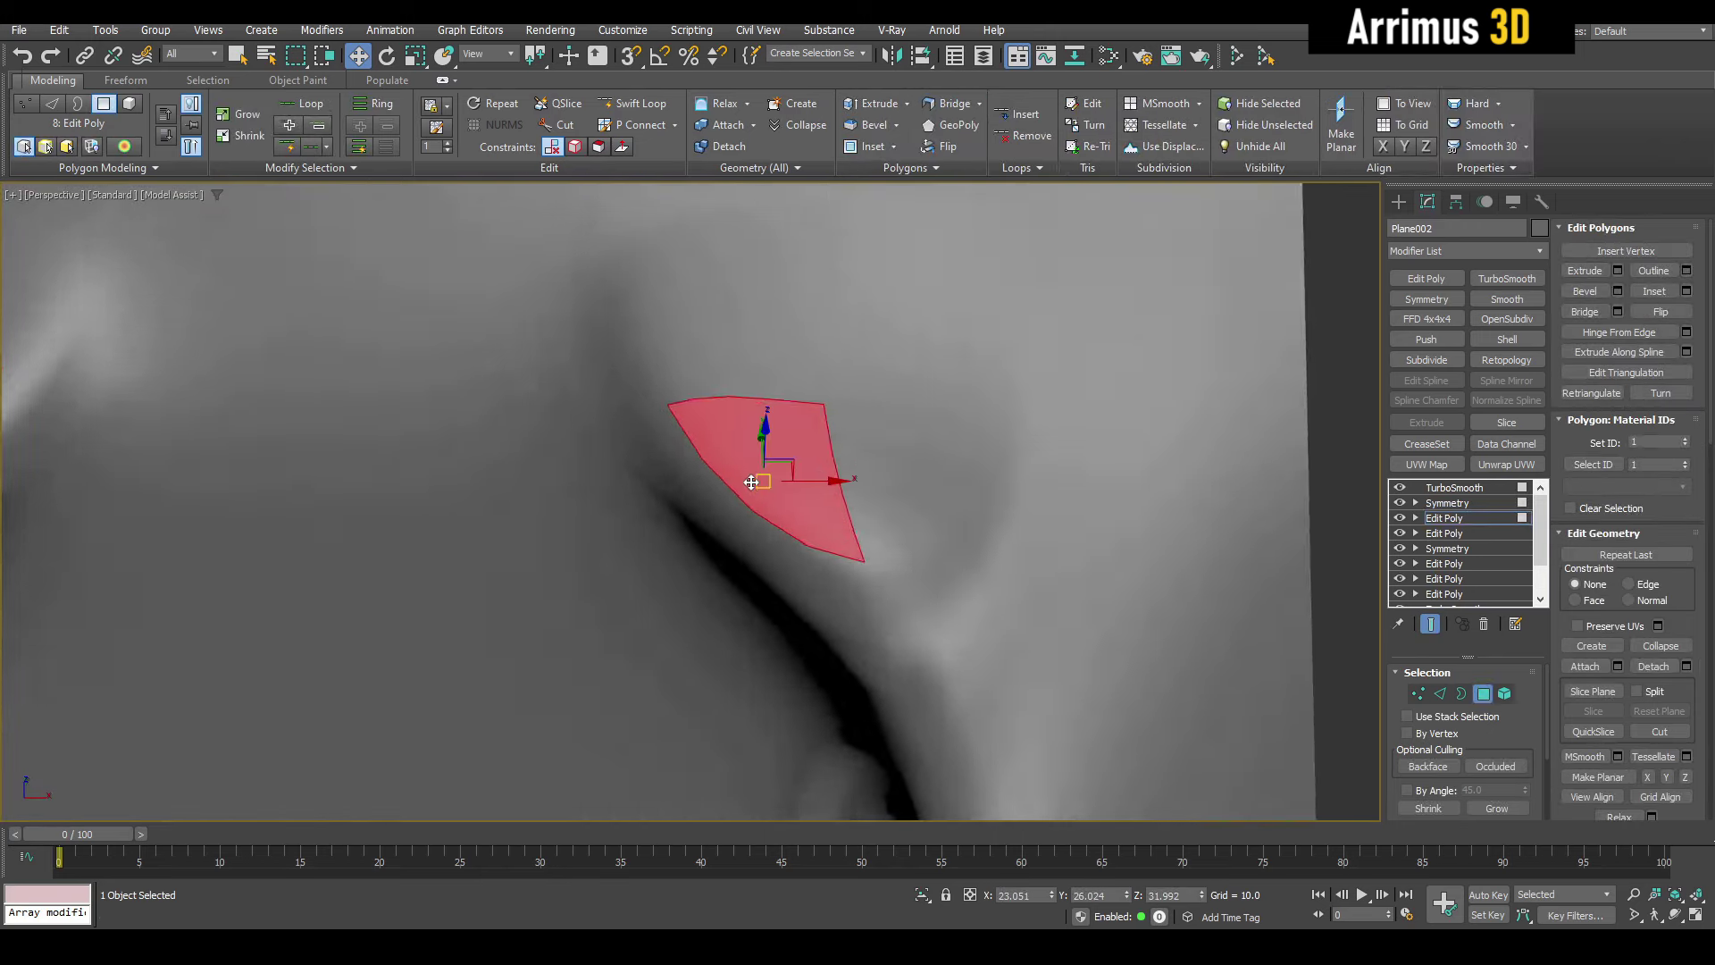
key(F4)
drag(813, 512, 832, 406)
key(F4)
scroll(853, 397, down, 4)
key(q)
click(1076, 469)
scroll(1067, 478, down, 4)
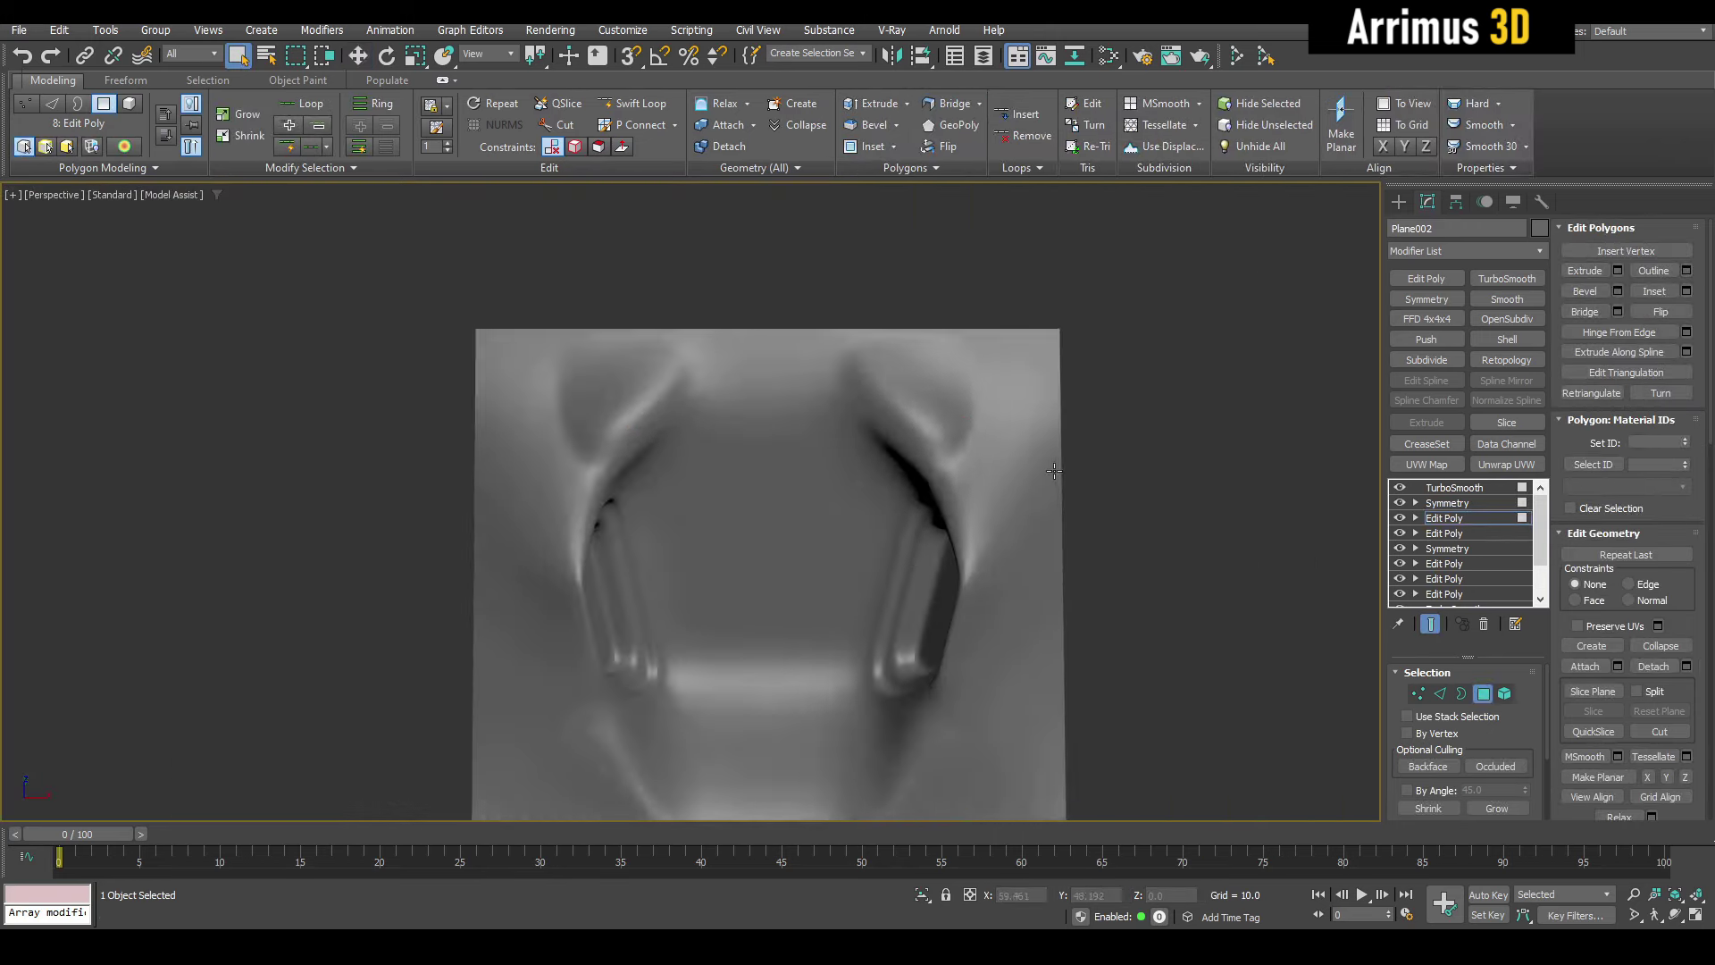
alt+middle_drag(1067, 474, 1004, 402)
scroll(1017, 407, up, 4)
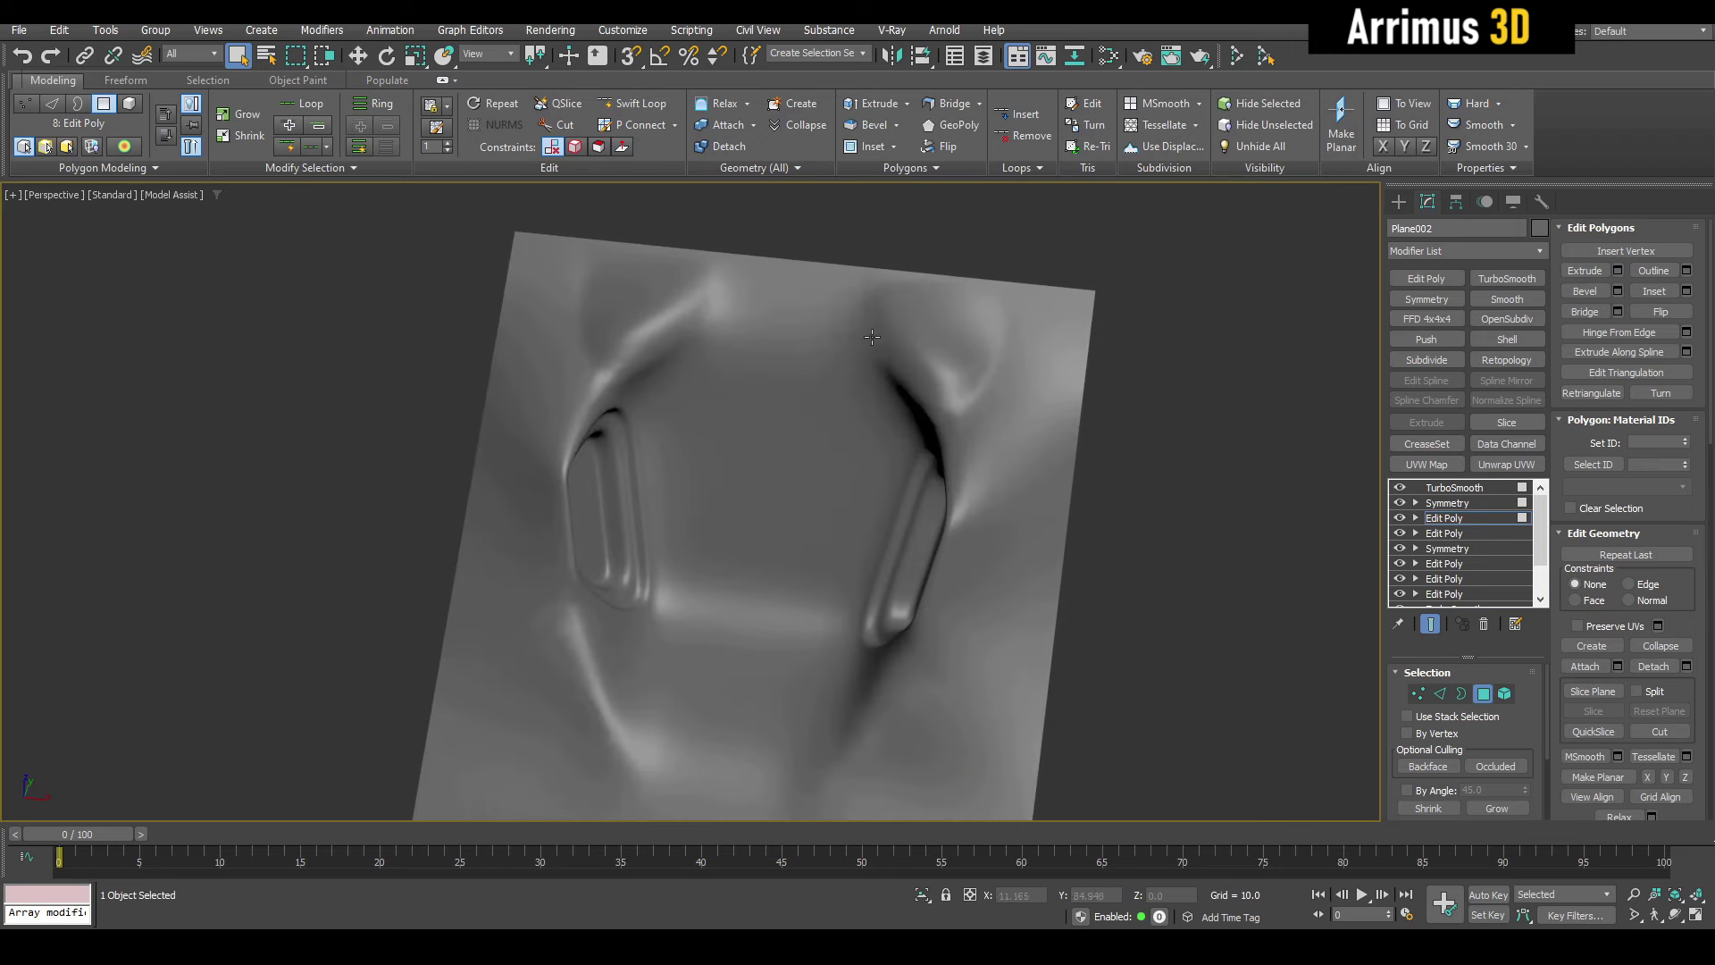
alt+middle_drag(1011, 514, 1061, 469)
- Cut an edge from the right recess's upper outer corner to the plane's top outer corner and remove the redundant edges
key(F4)
scroll(944, 395, up, 4)
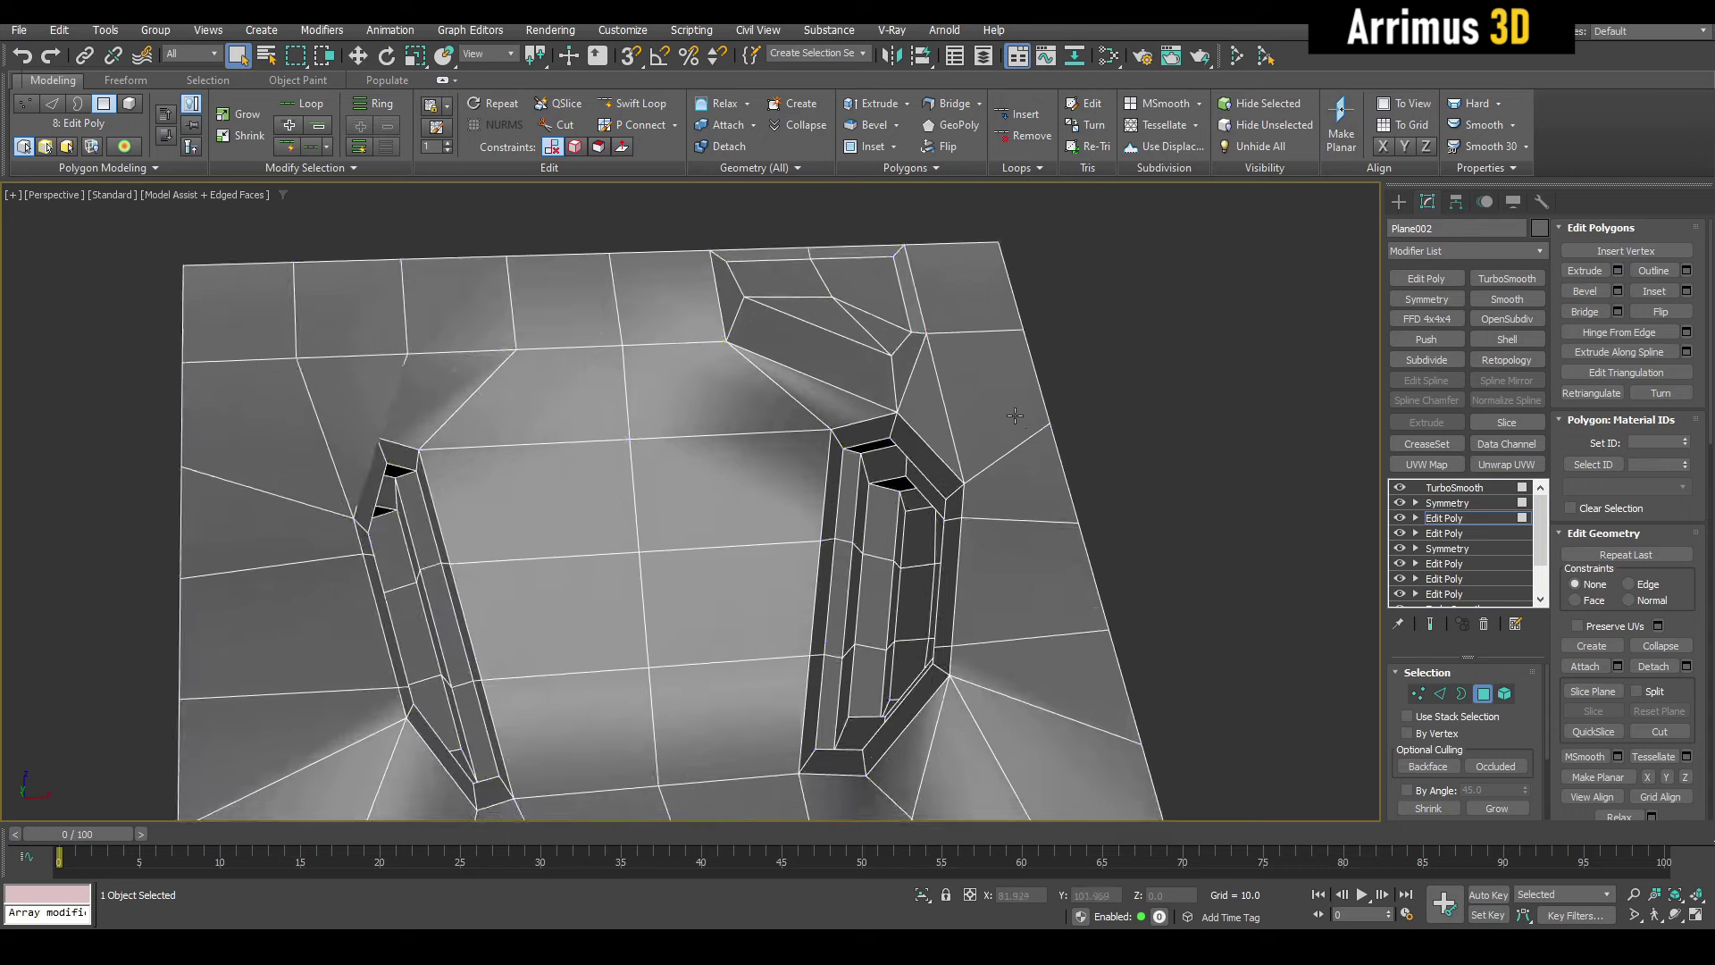
key(1)
alt+middle_drag(946, 397, 986, 479)
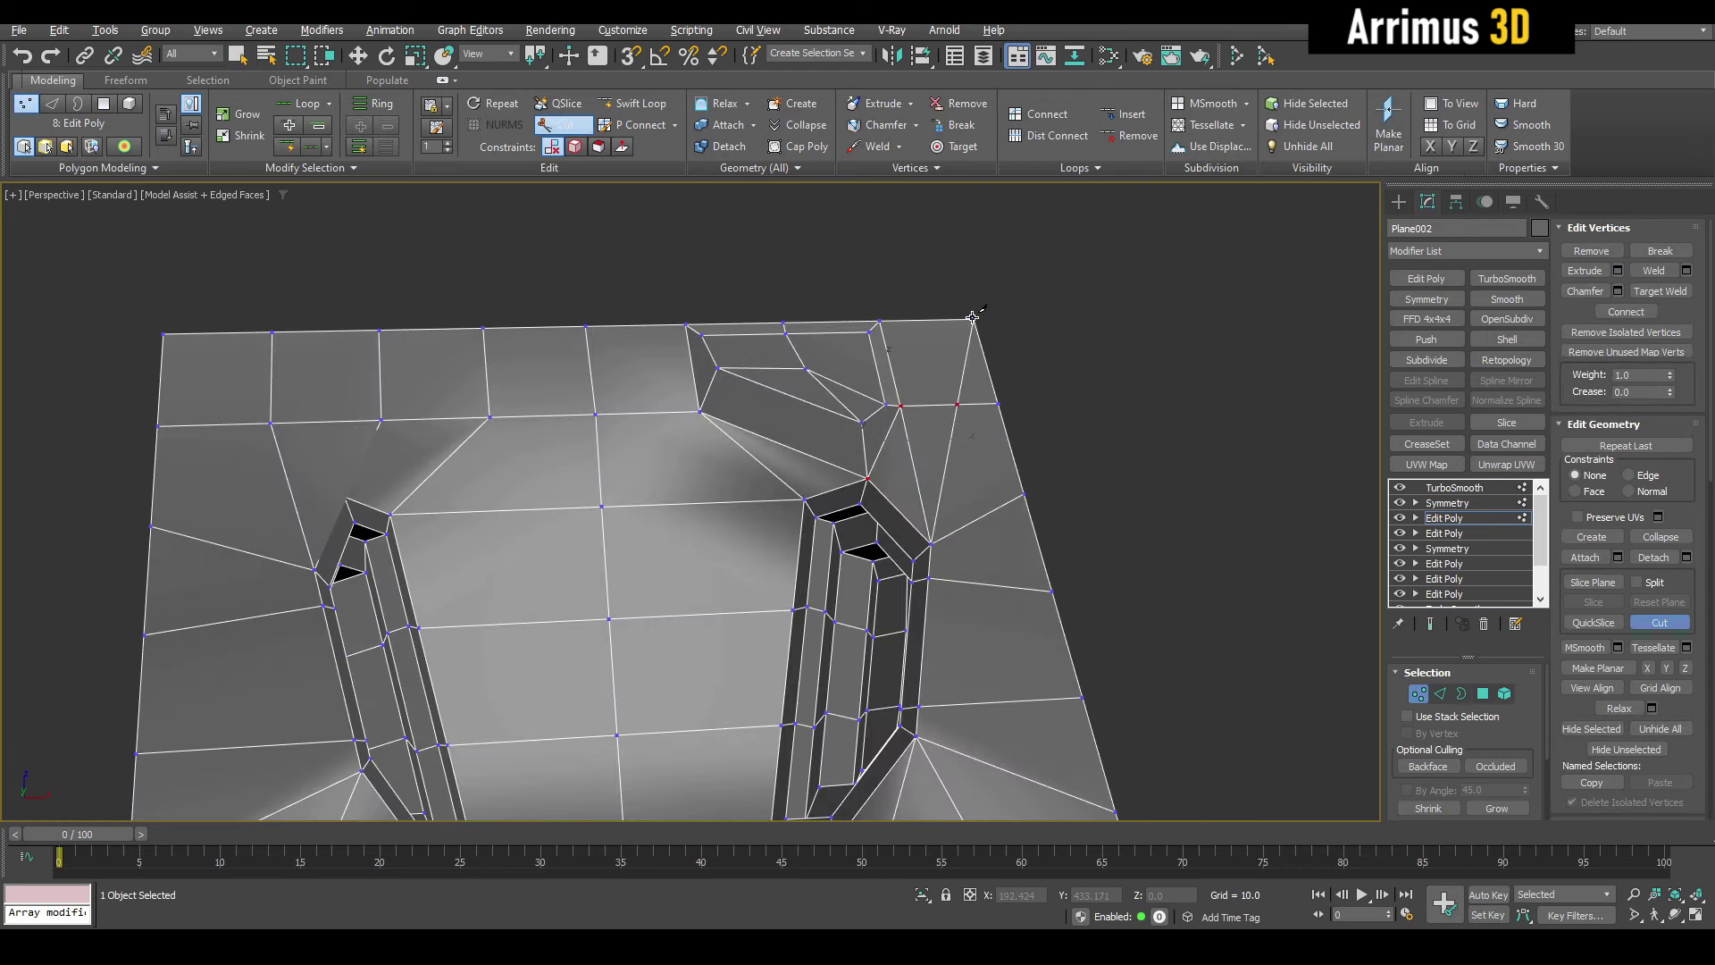
mouse_move(1002, 417)
alt+middle_down()
mouse_move(927, 388)
mouse_move(933, 415)
mouse_move(1010, 408)
mouse_move(934, 464)
mouse_move(995, 413)
alt+middle_up()
key(2)
key(ctrl+BackSpace)
key(F4)
key(2)
scroll(997, 455, down, 3)
middle_drag(1021, 572, 980, 436)
- In a new Edit Poly modifier, cut a V-shaped line into the plane's right border beside the recess
key(1)
key(F4)
middle_drag(989, 370, 984, 408)
key(F4)
key(slash)
key(F4)
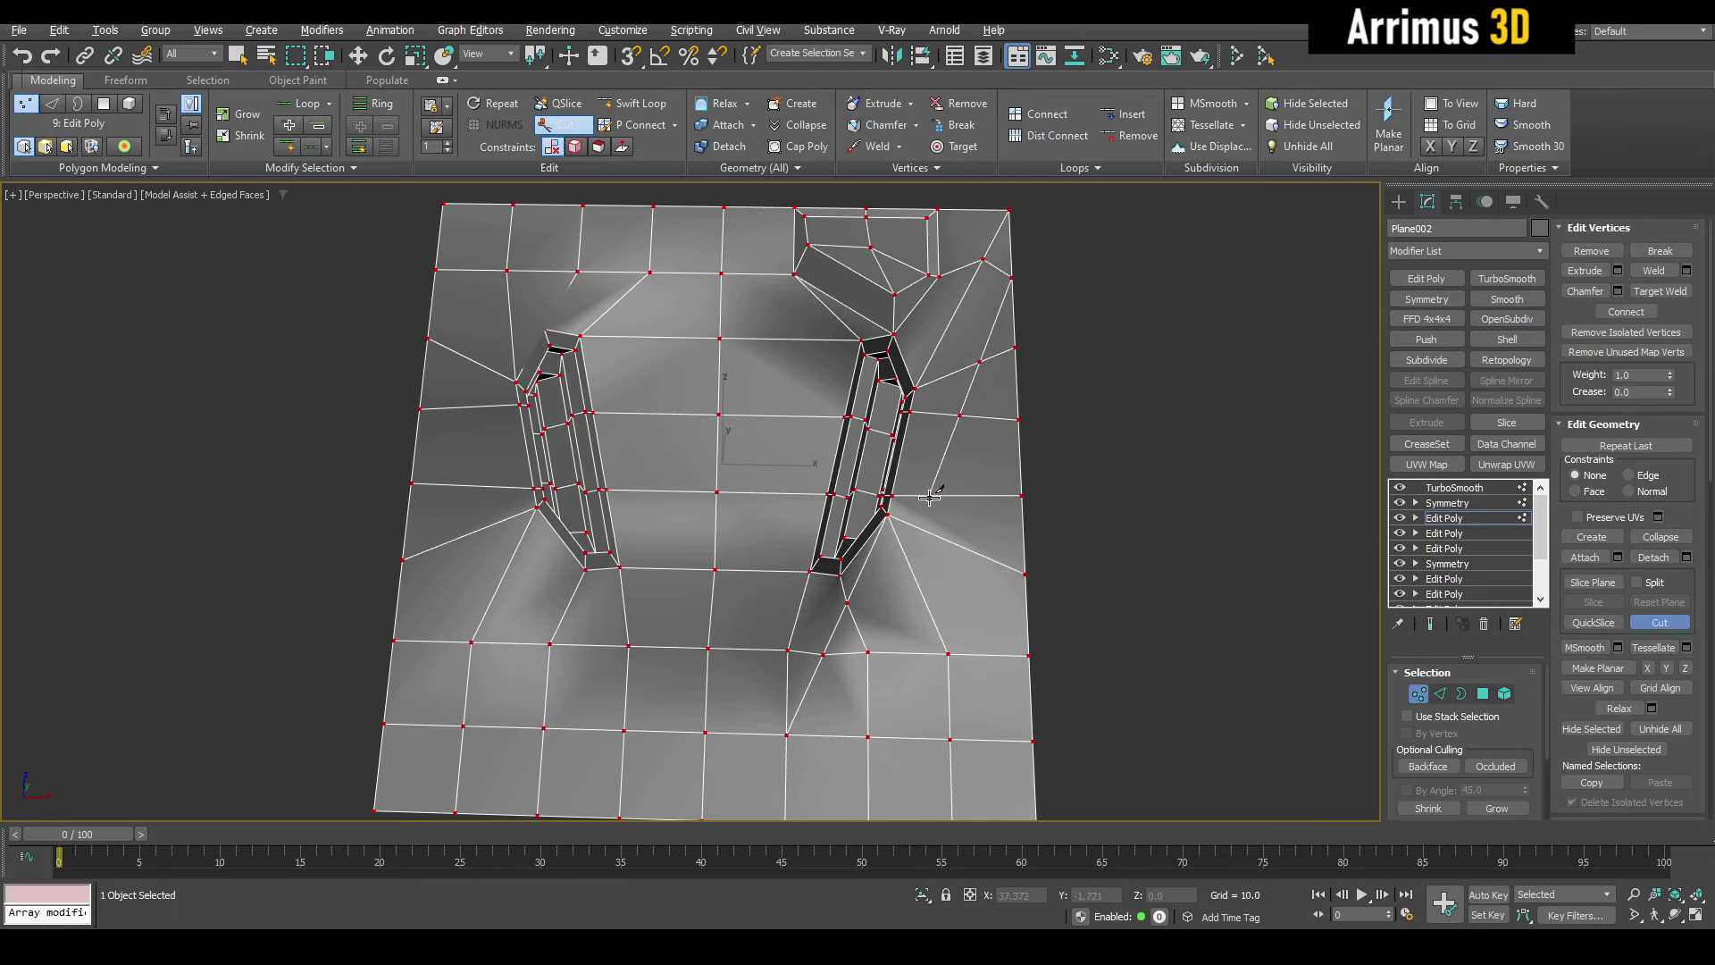
- Select the border polygons outside the V-shaped cut and make them planar
key(4)
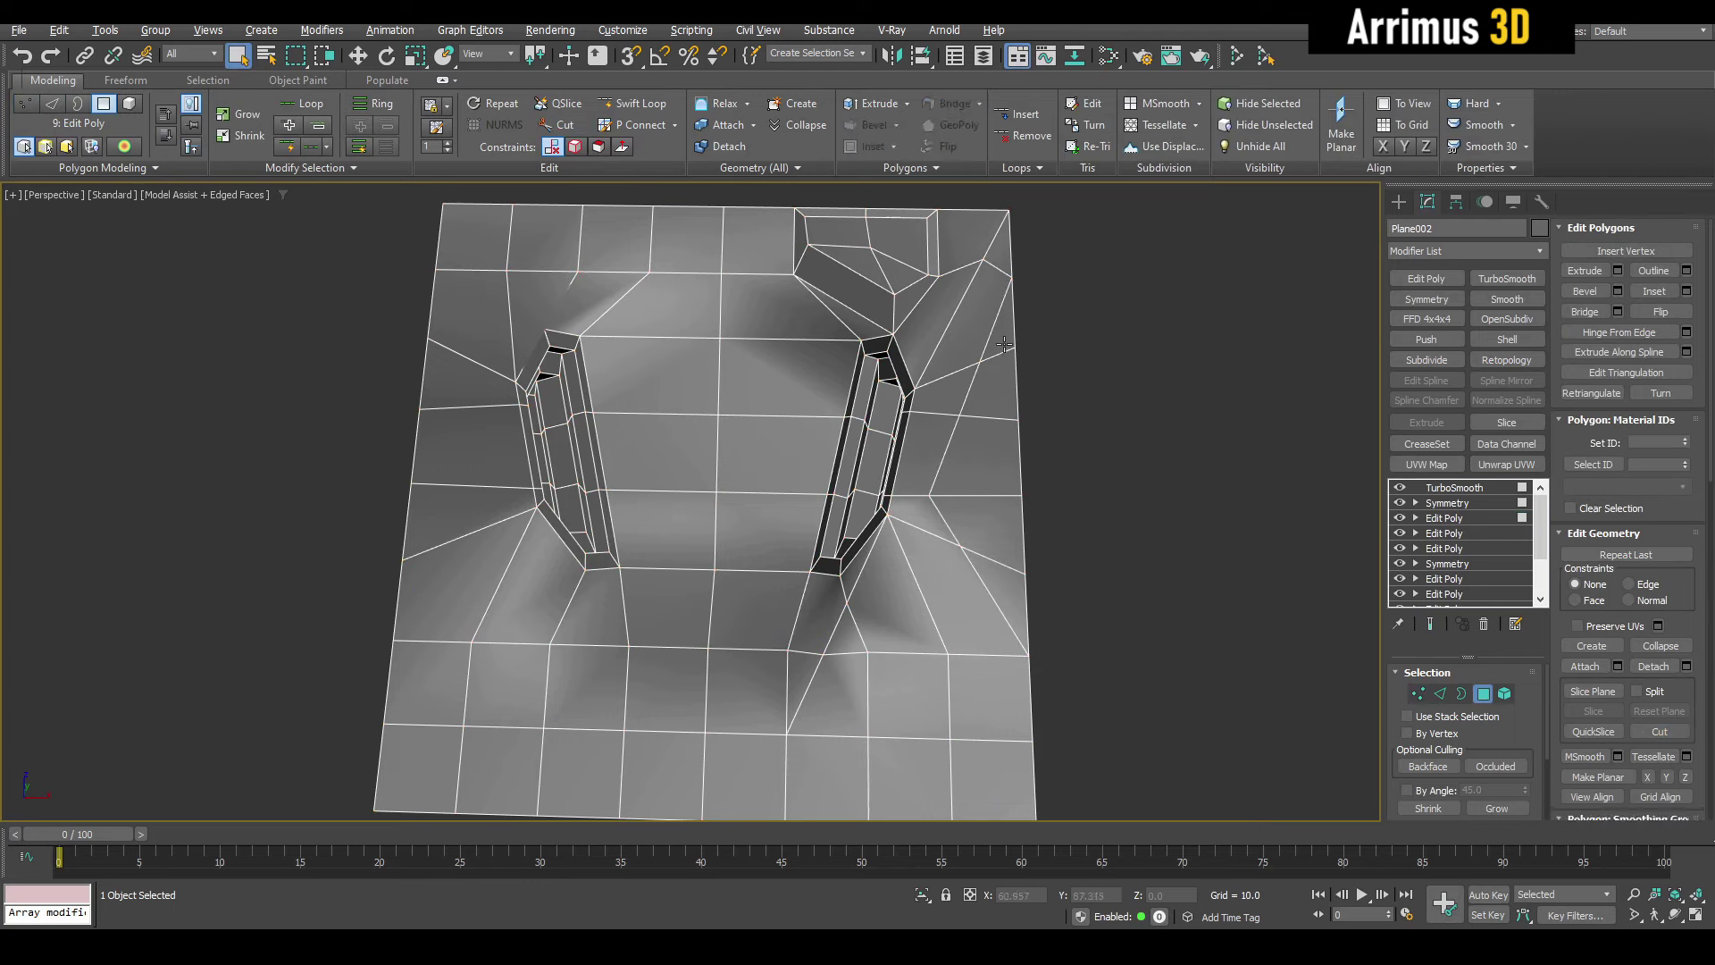
drag(1075, 598, 1075, 599)
scroll(946, 429, up, 6)
key(e)
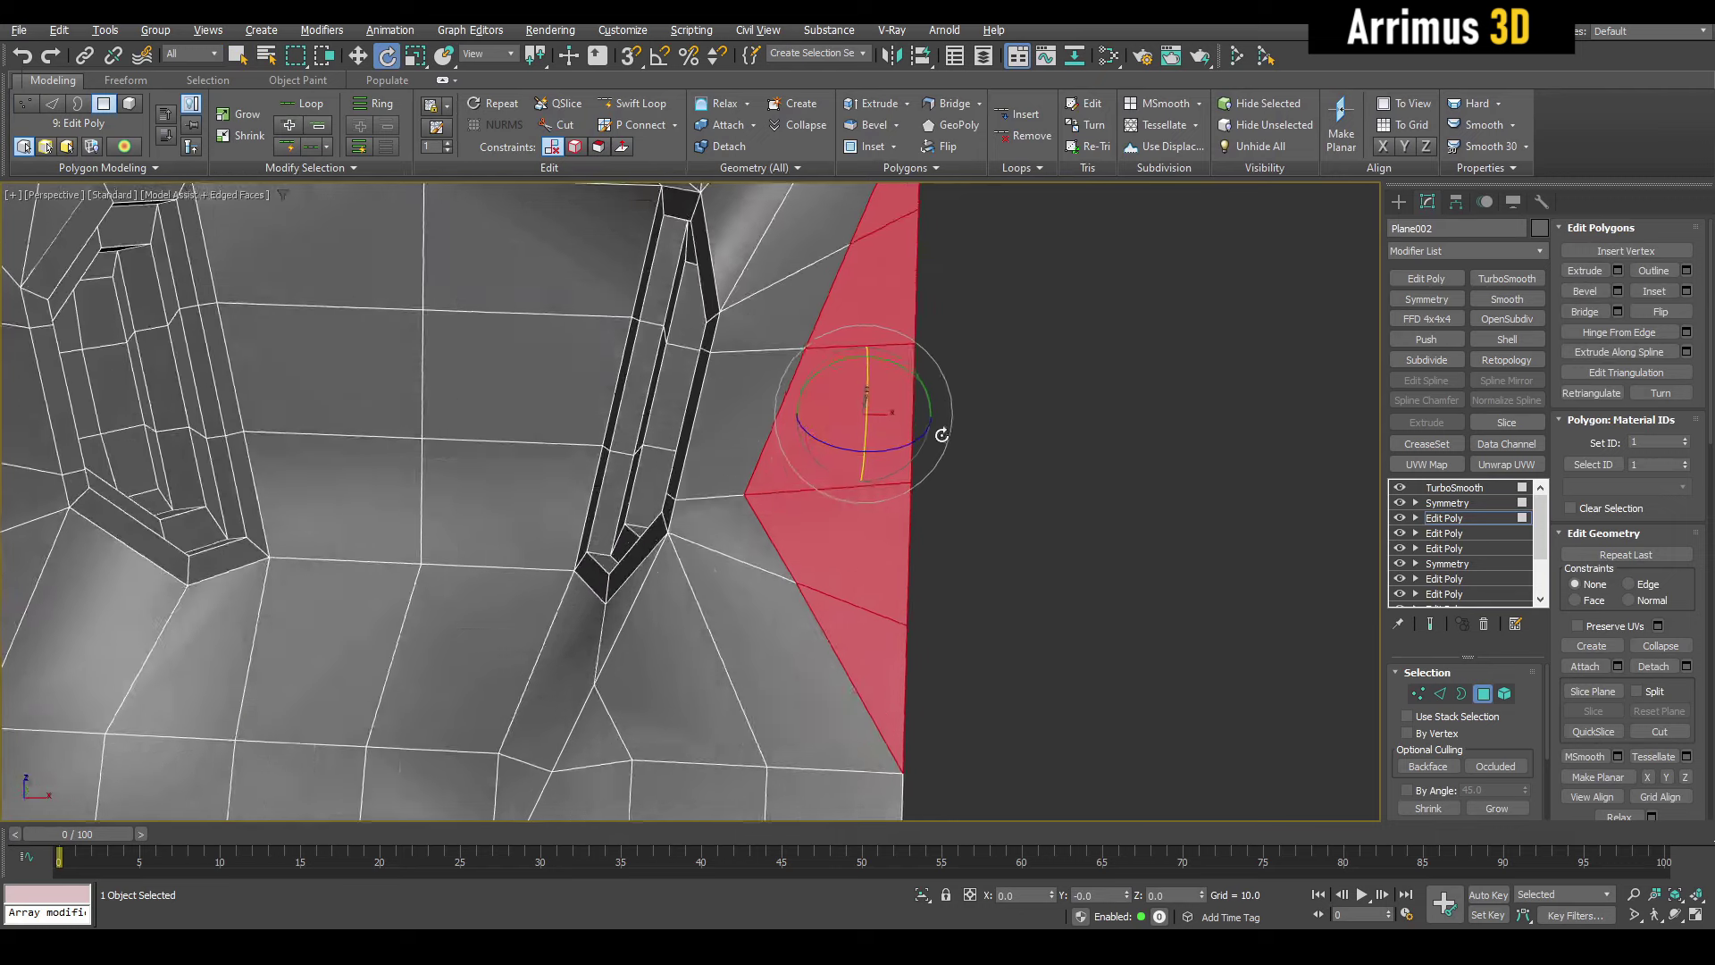
alt+middle_drag(940, 424, 986, 497)
click(1610, 778)
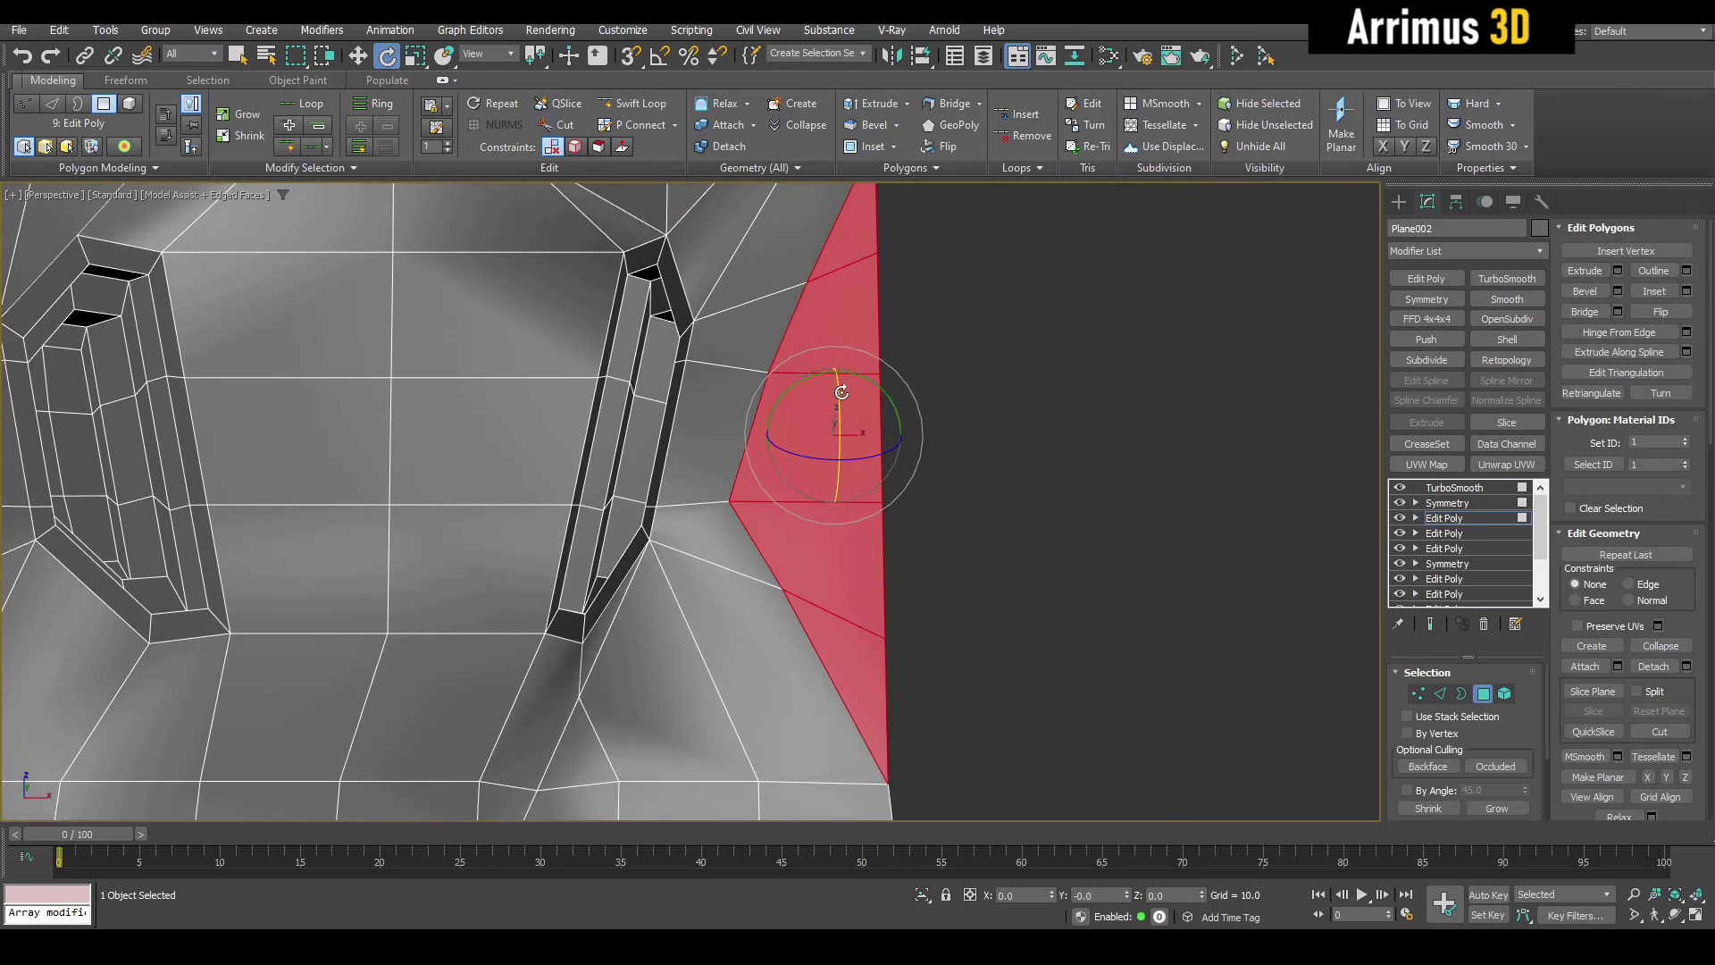
- Rotate the border polygons outside the V-shaped cut to fold the plane's side, and check the smoothed result
mouse_move(874, 420)
mouse_down()
mouse_move(899, 429)
mouse_move(922, 387)
mouse_move(881, 414)
mouse_up()
scroll(882, 455, down, 3)
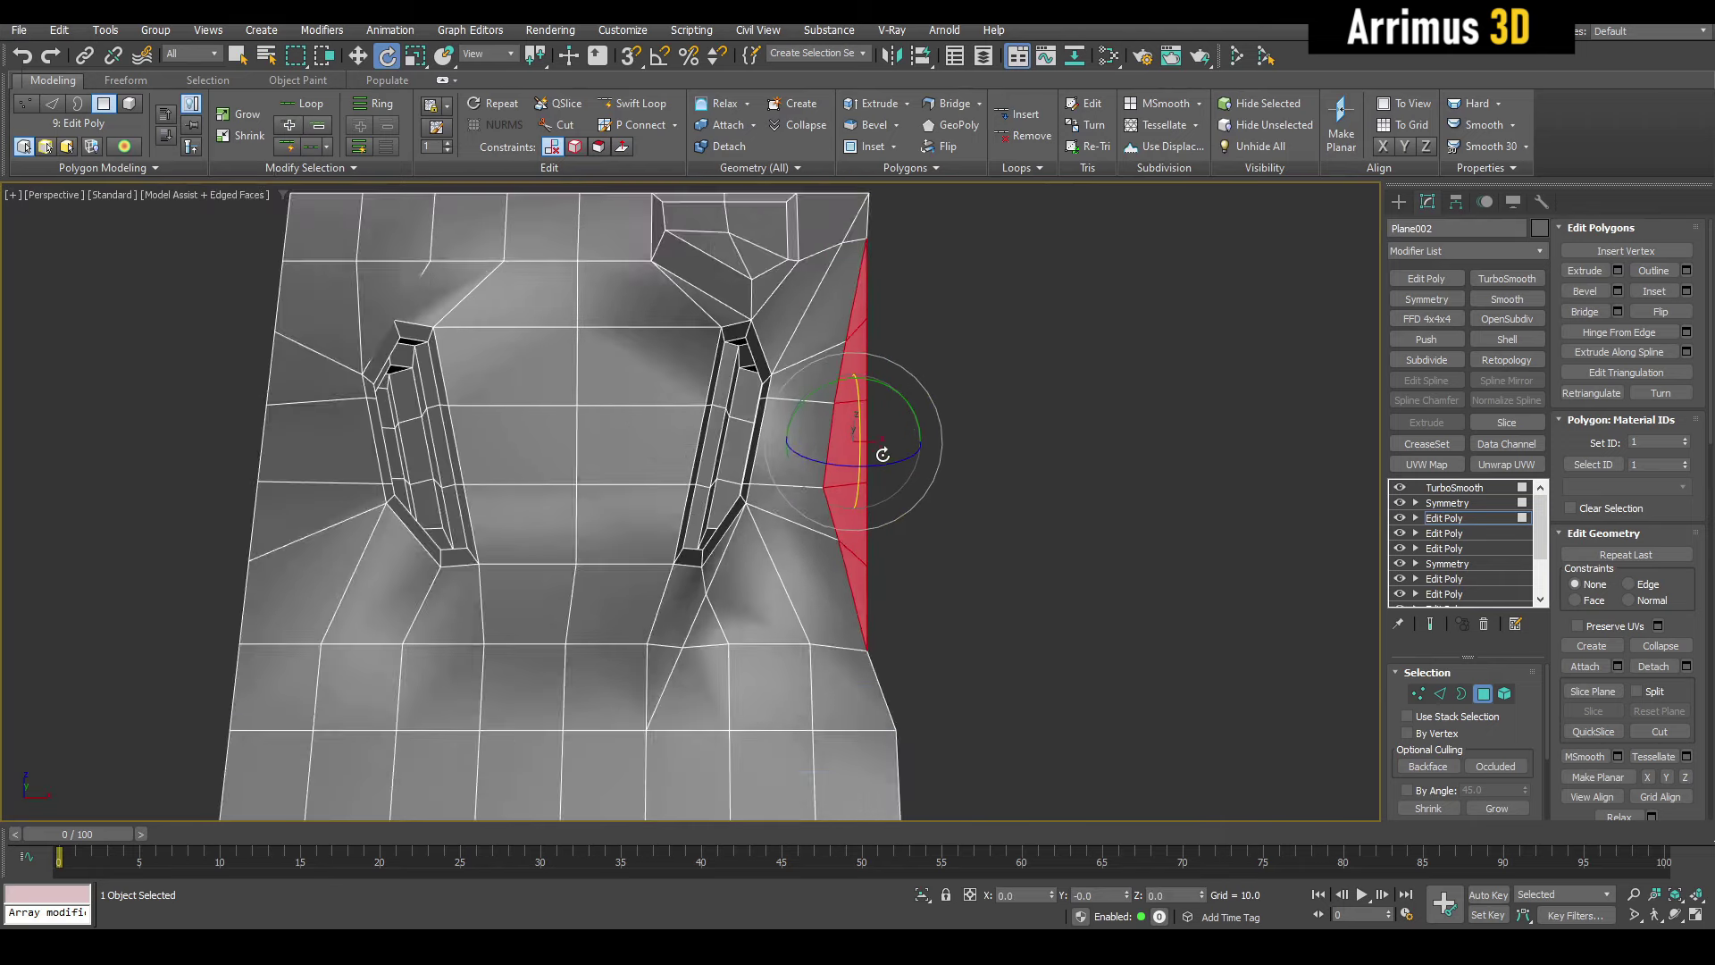
key(F4)
key(shift+e)
key(4)
key(q)
scroll(893, 442, down, 5)
alt+middle_drag(915, 420, 870, 421)
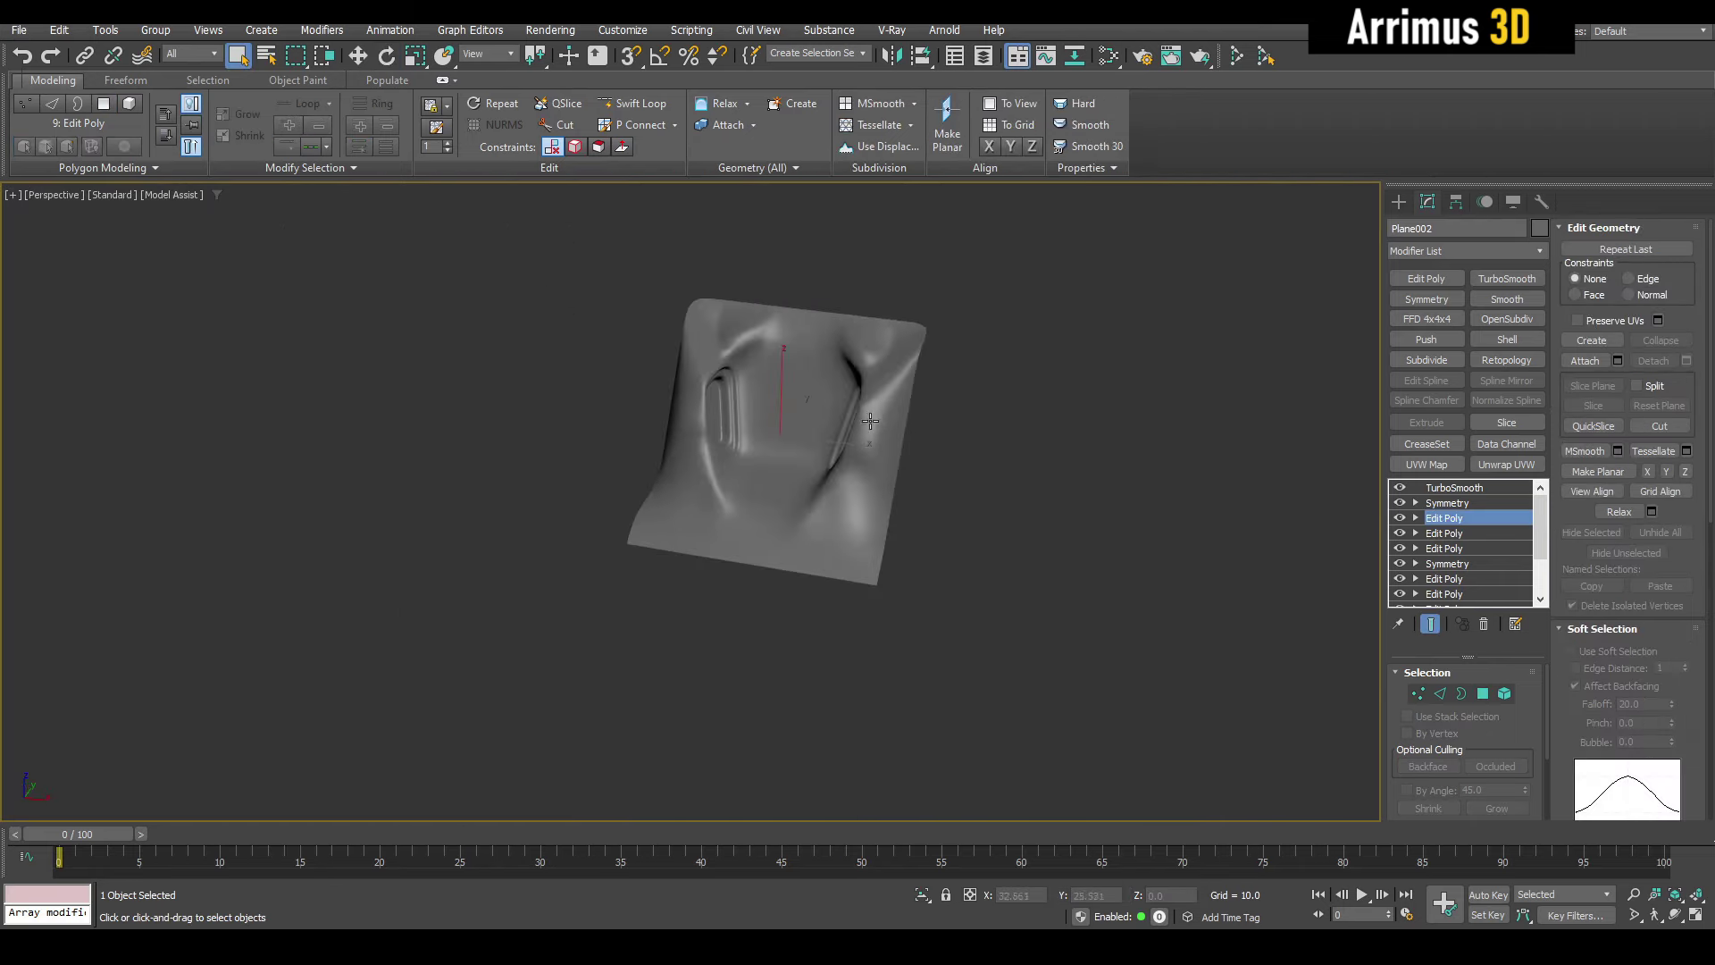
- Inset the folded polygons along the plane's right border slightly
scroll(870, 421, up, 6)
key(F4)
key(4)
drag(937, 433, 941, 464)
- Examine the smoothed, mirrored surface with its inset side folds and return to the polygons for editing
key(F4)
key(shift+e)
key(4)
key(q)
mouse_move(940, 464)
alt+middle_down()
mouse_move(995, 421)
mouse_move(947, 438)
alt+middle_up()
scroll(971, 429, down, 5)
scroll(929, 442, up, 6)
key(F4)
key(4)
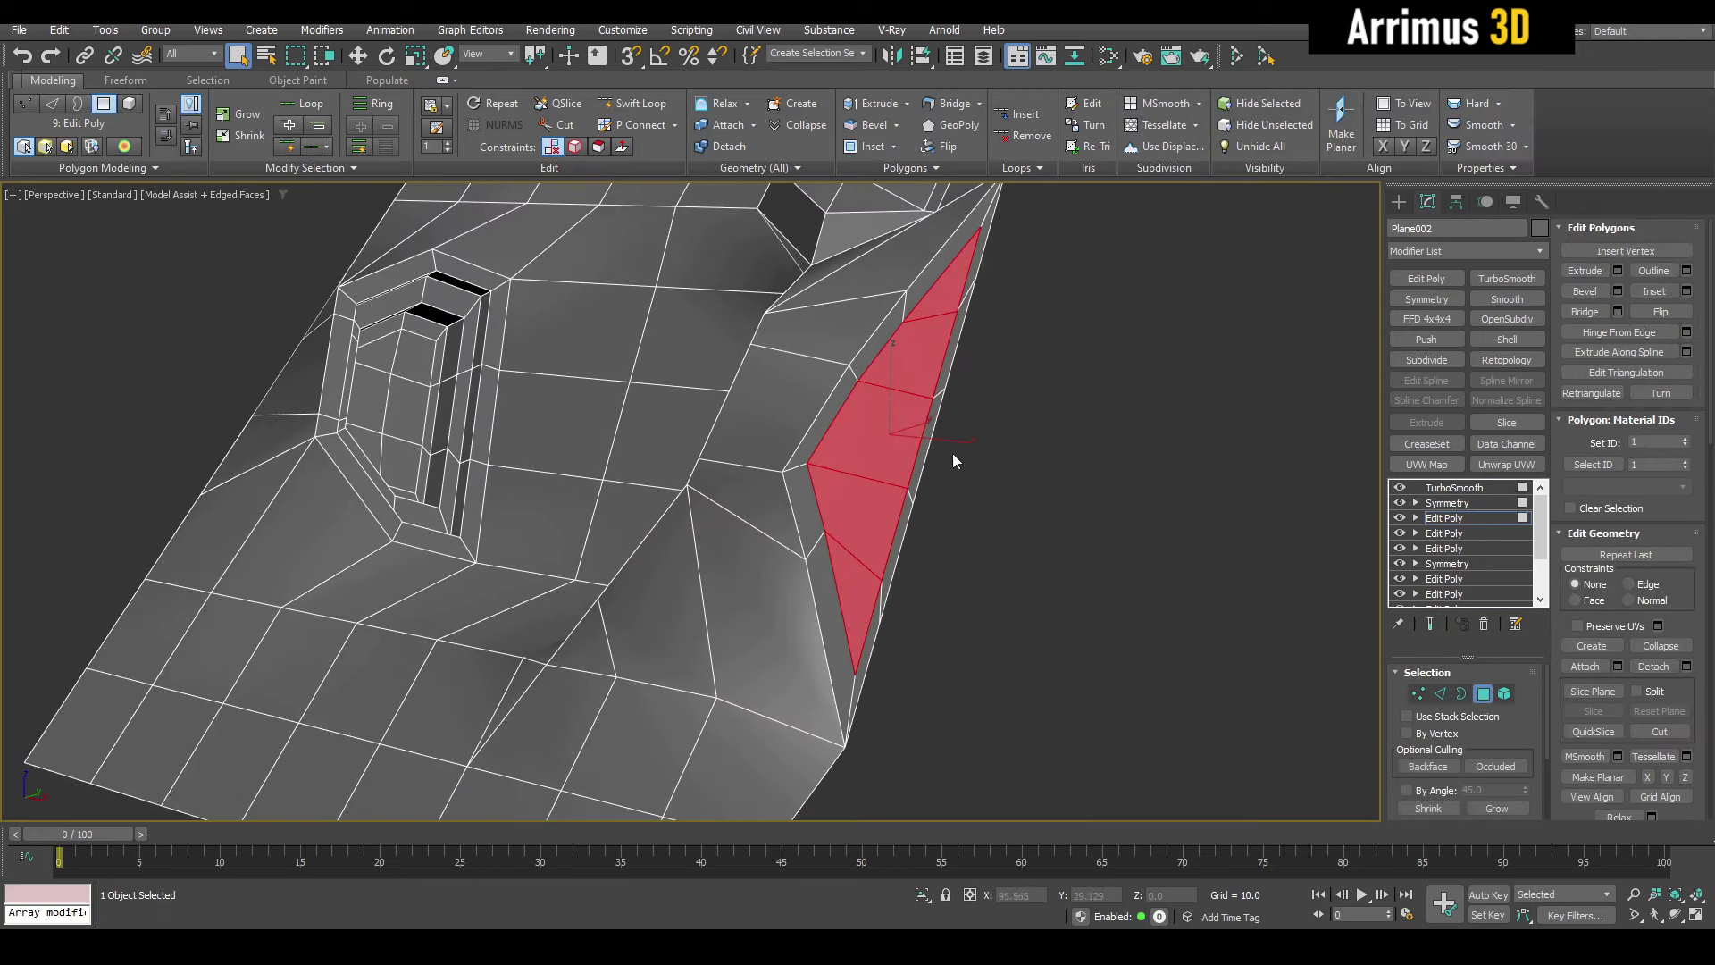
- Hinge the inset polygons of the folded side slightly from their outer edge
drag(913, 437, 904, 389)
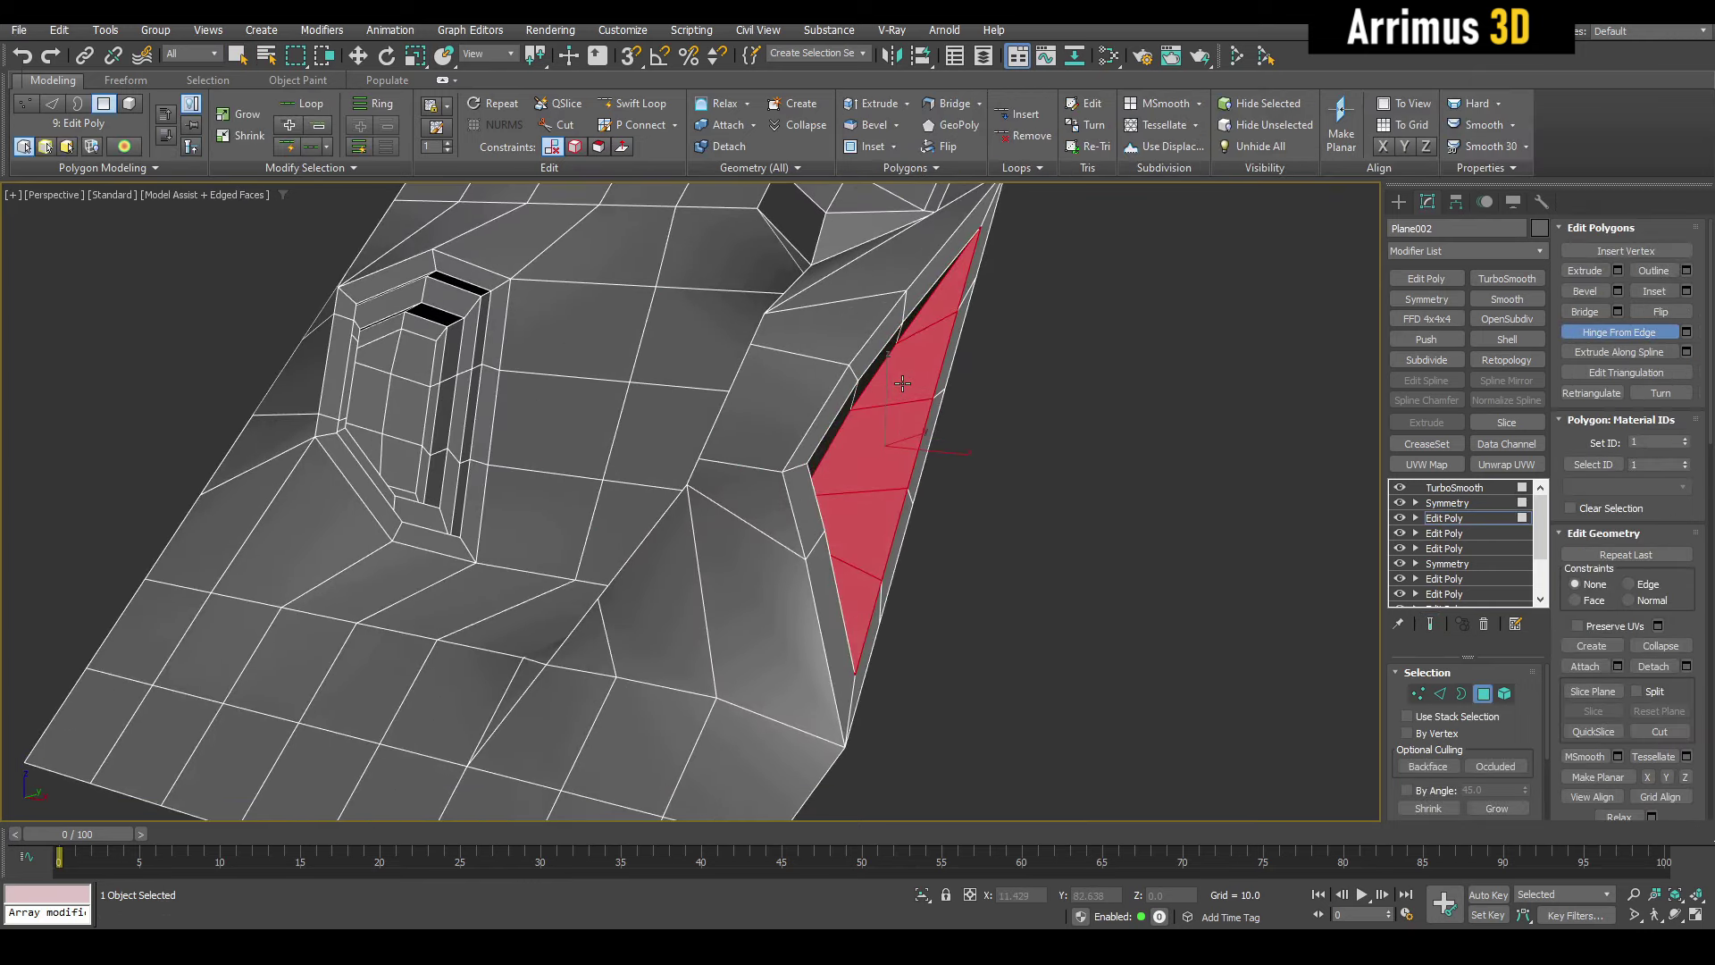
alt+middle_drag(903, 401, 961, 476)
key(F4)
key(4)
- Examine the unsmoothed vertices and the shaded surface around the recesses and folded sides
key(1)
scroll(912, 426, down, 3)
key(1)
key(1)
key(1)
key(1)
key(F4)
key(F4)
key(F4)
scroll(997, 510, up, 4)
scroll(996, 517, up, 3)
scroll(961, 476, down, 5)
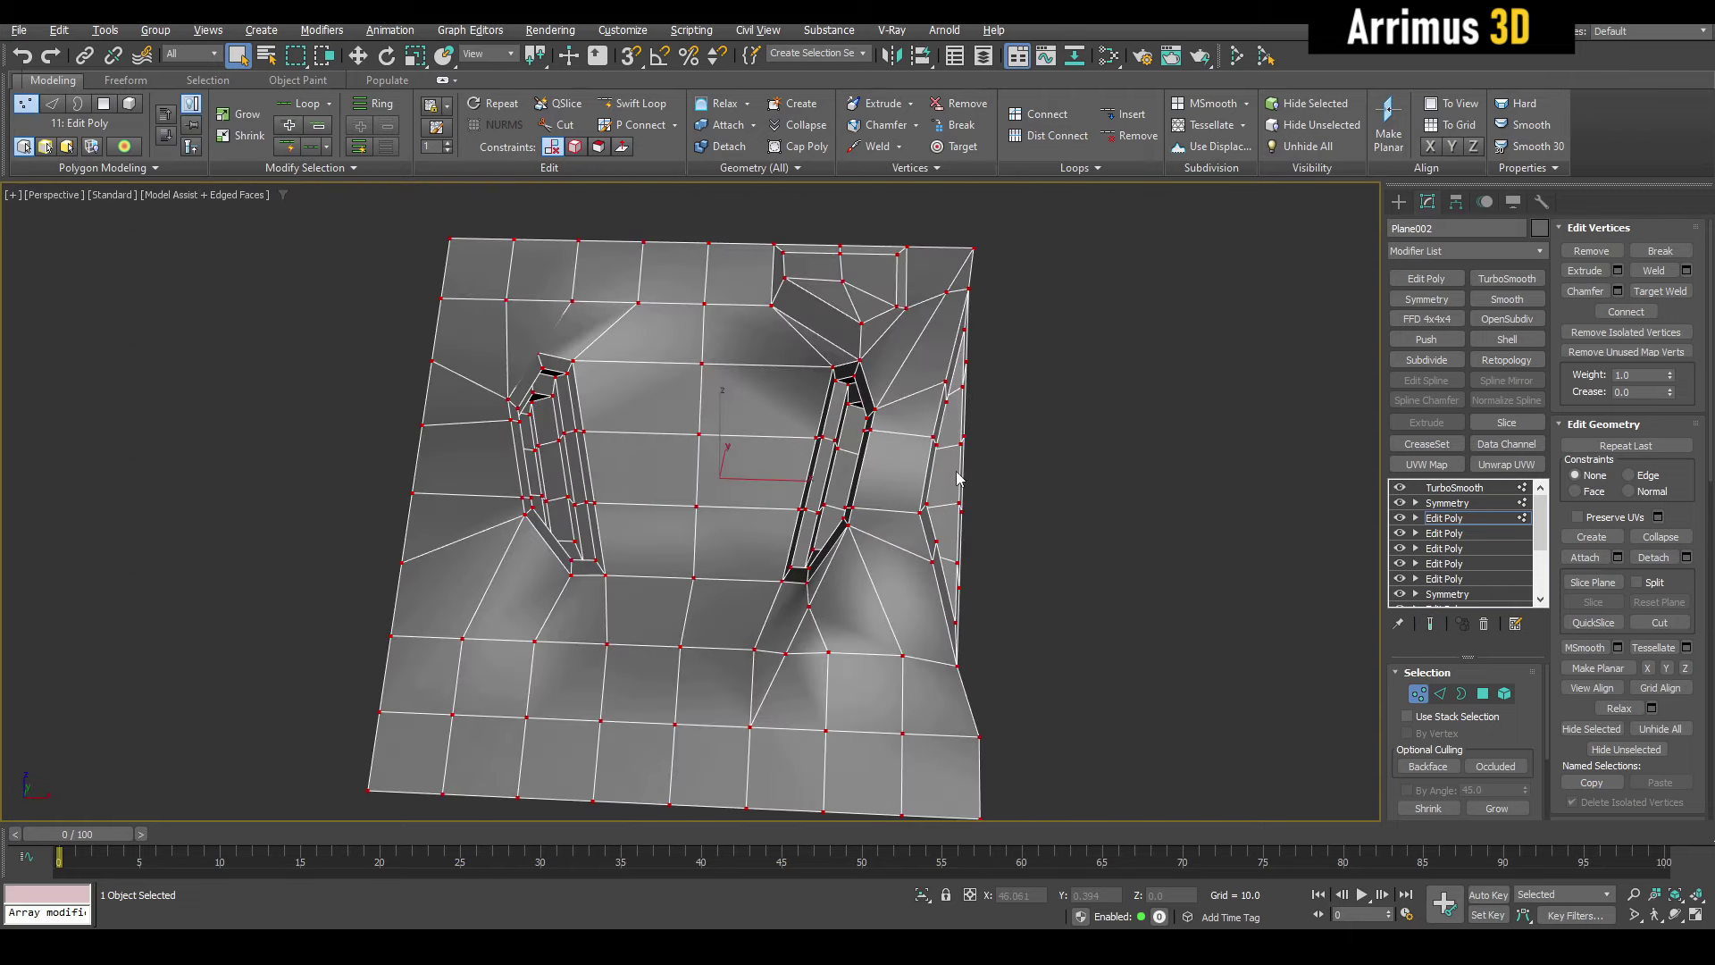
alt+middle_drag(1303, 401, 1191, 447)
- Add a Data Channel modifier above the Symmetry modifier and load its auto edge preset
click(1490, 518)
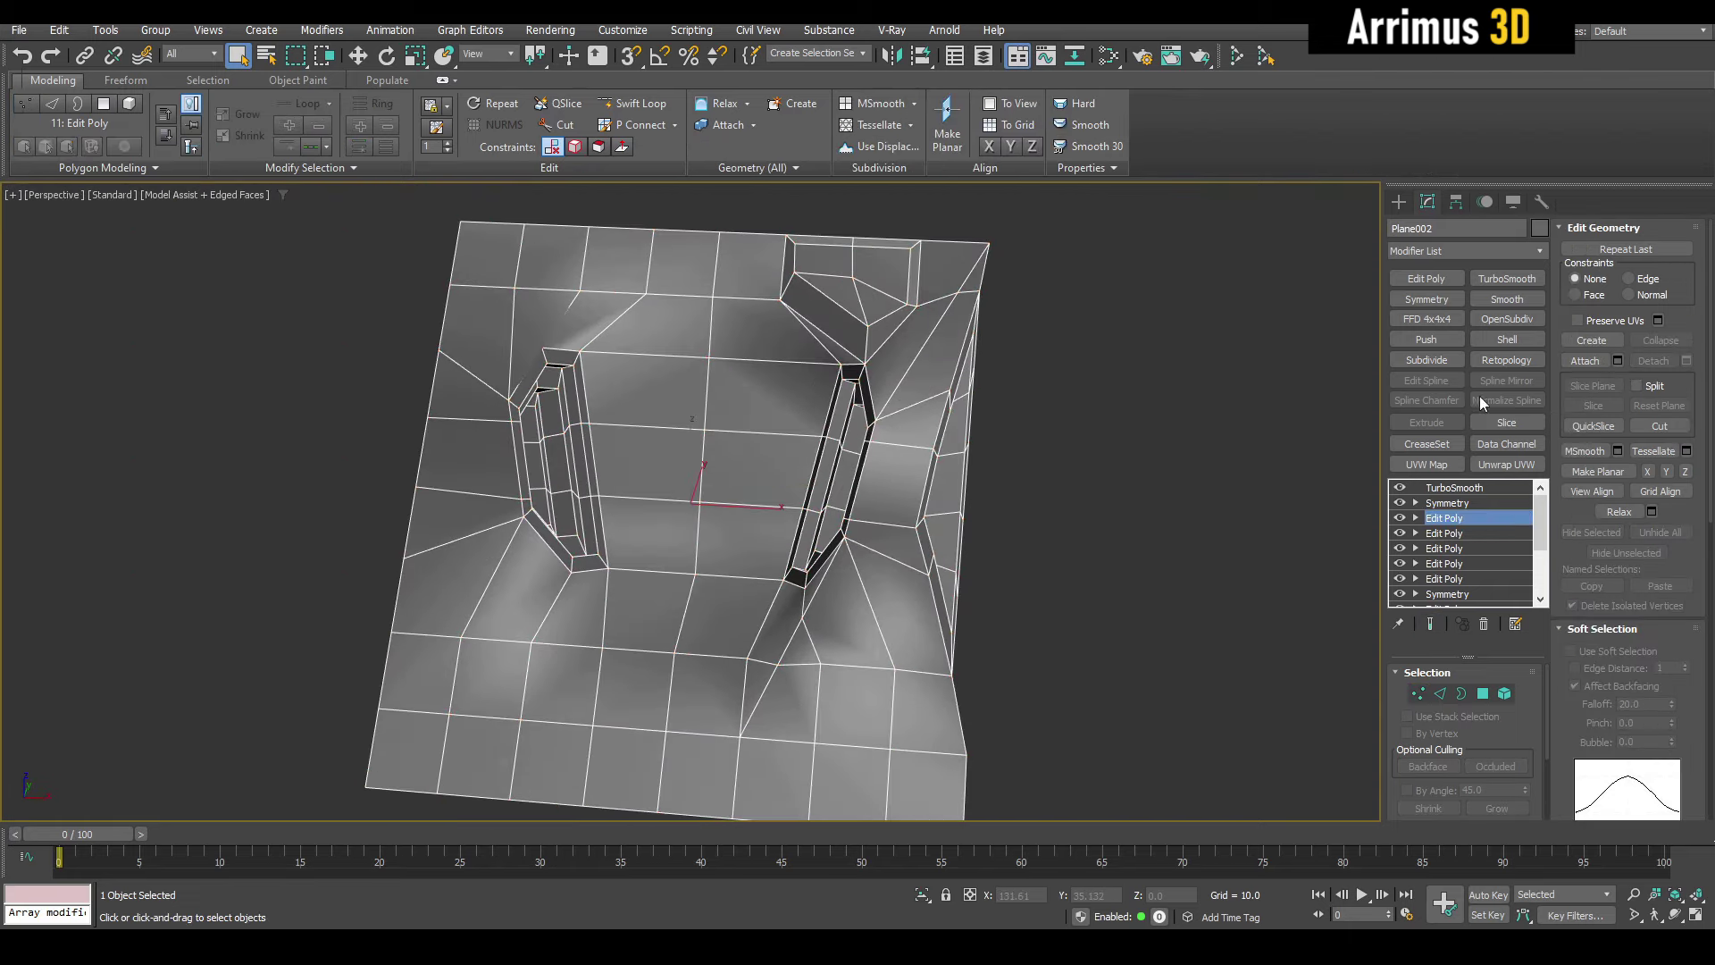
click(1431, 502)
click(1540, 251)
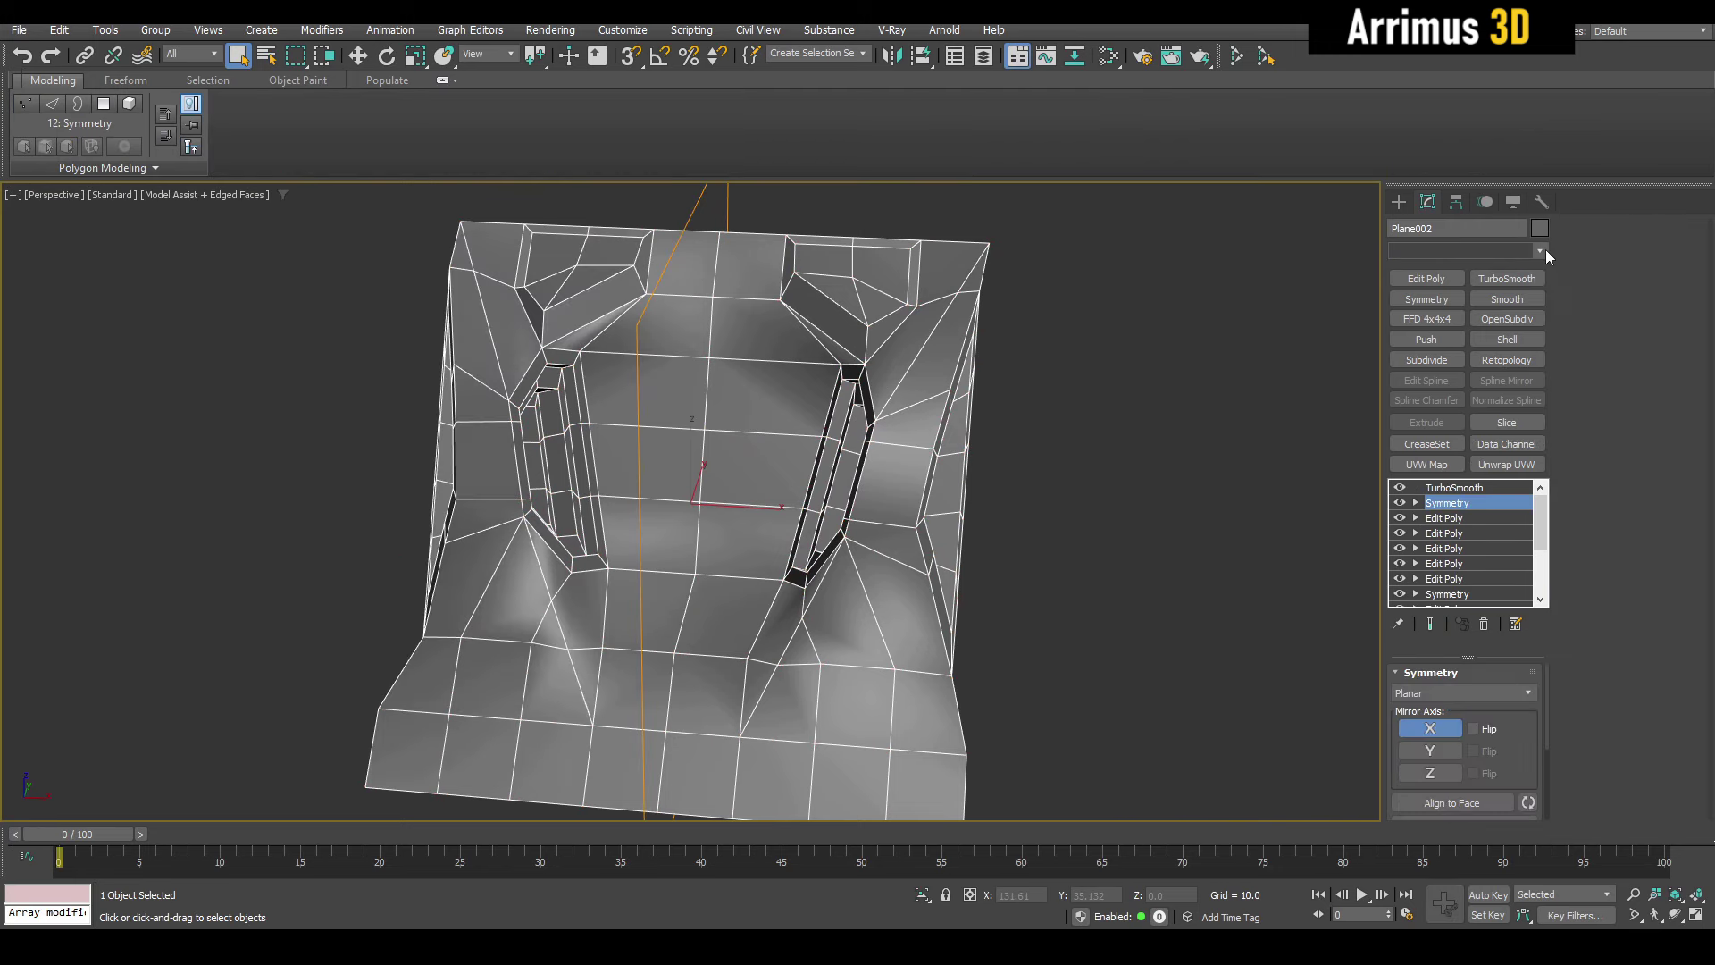
click(1540, 251)
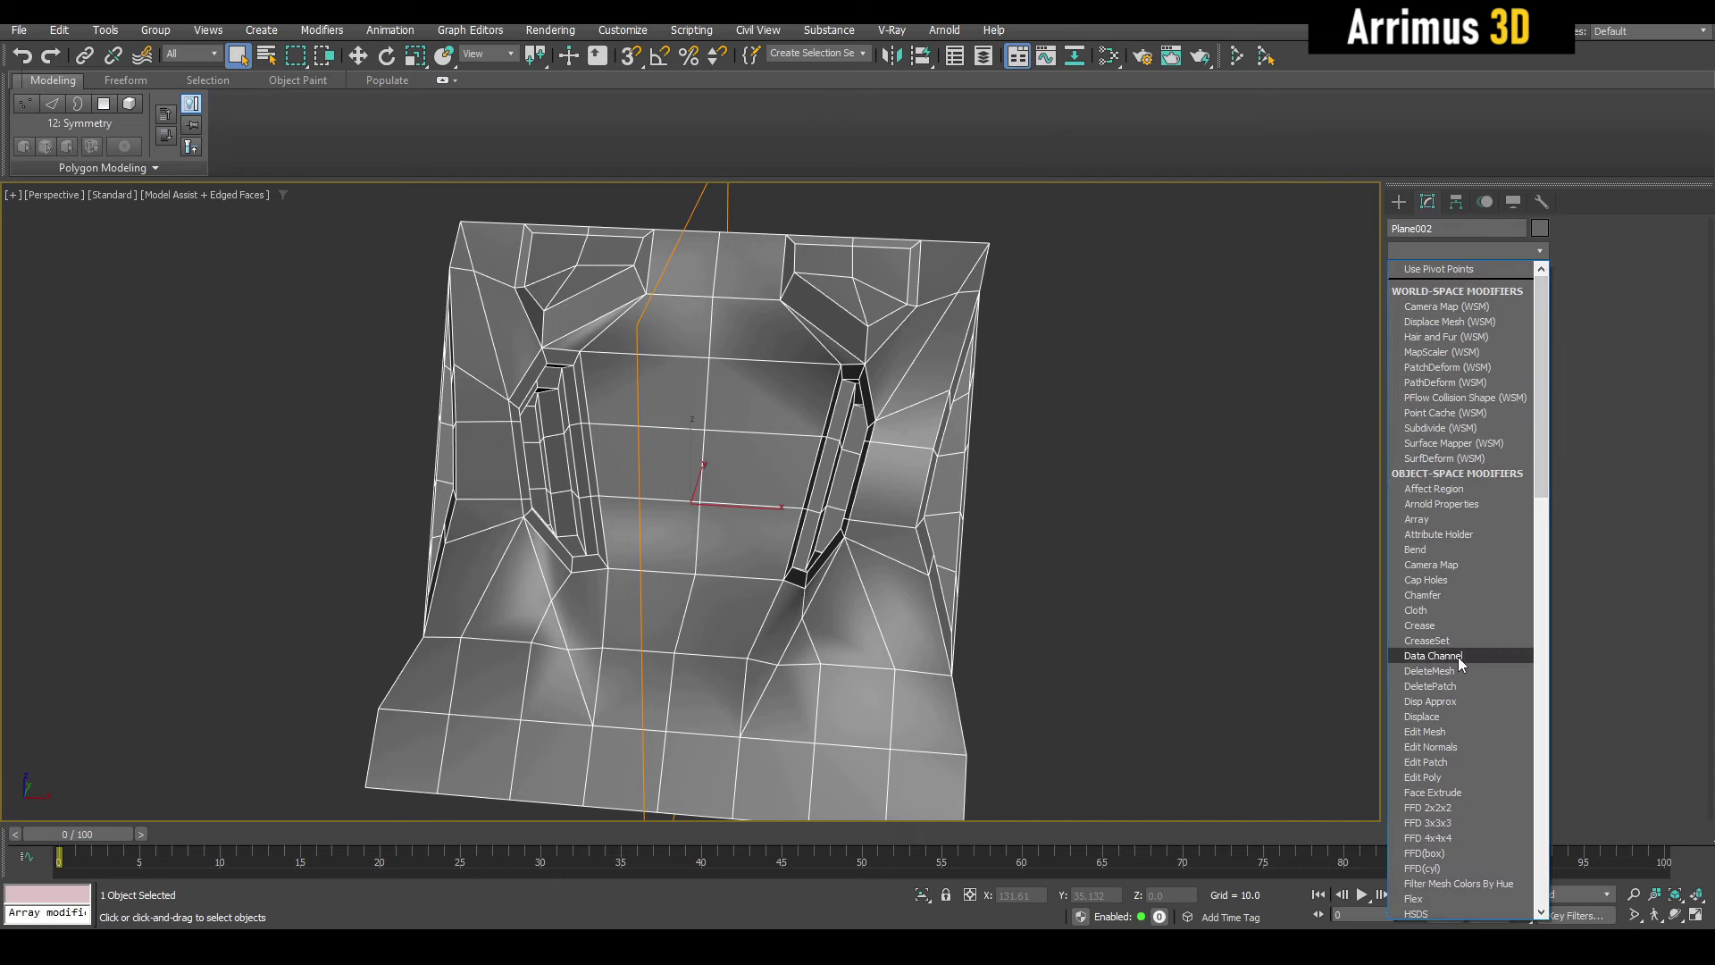
click(1649, 303)
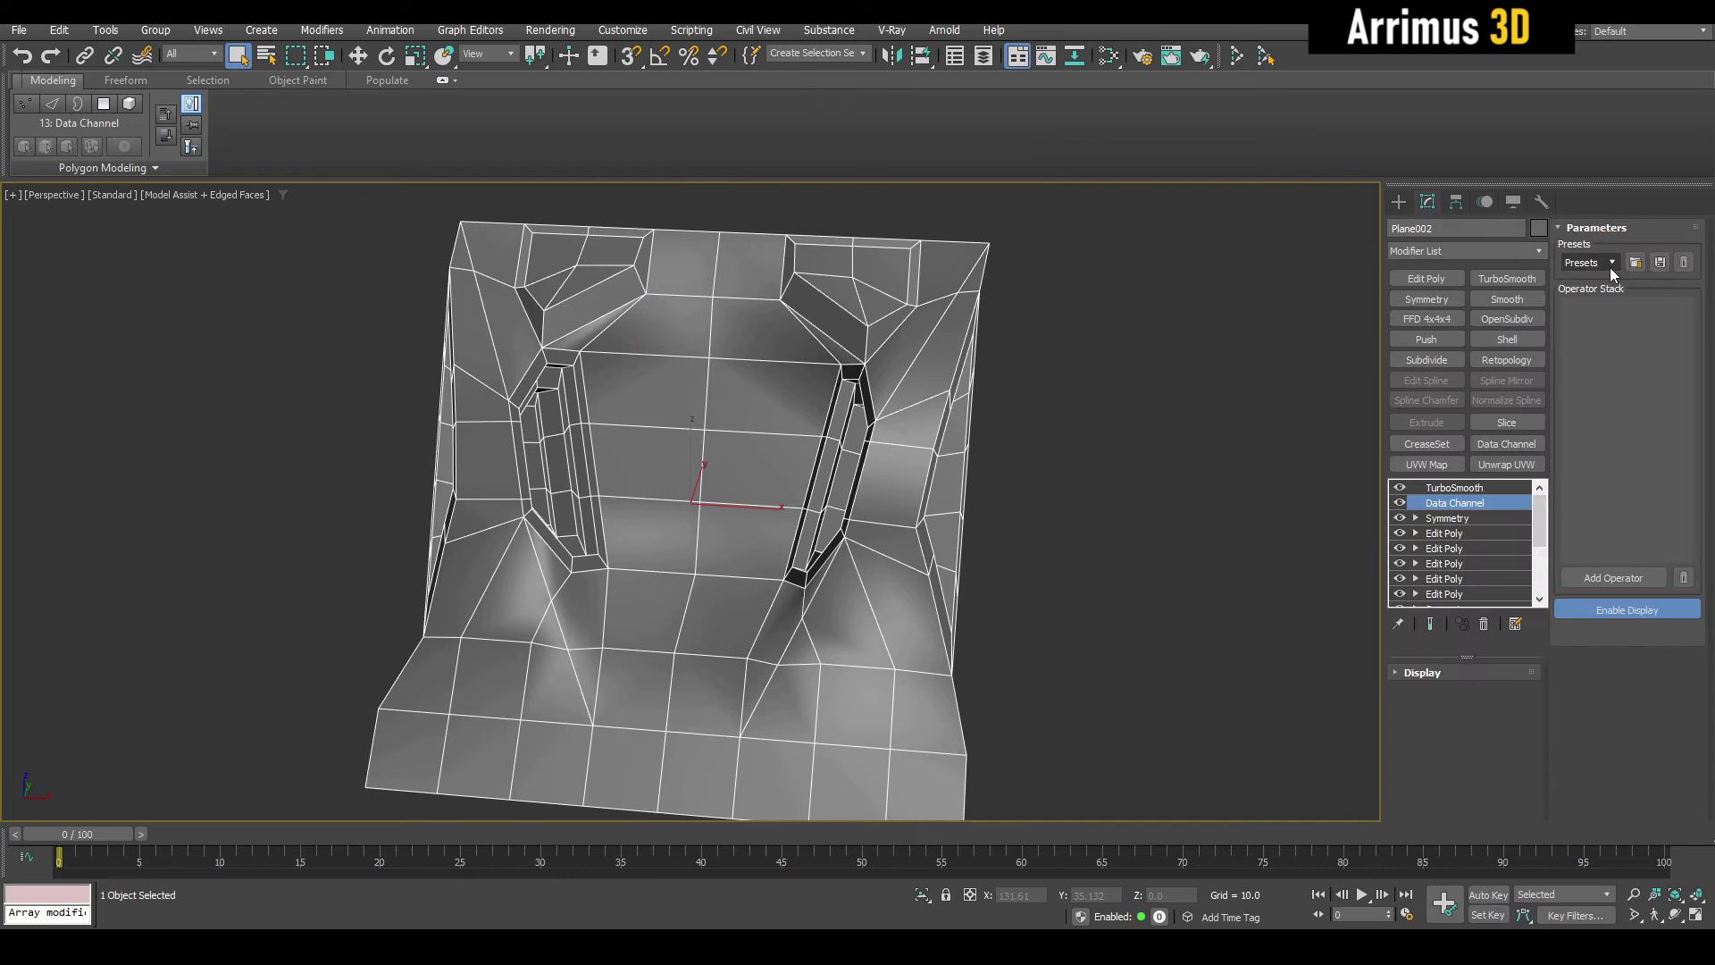
click(1610, 266)
click(1617, 313)
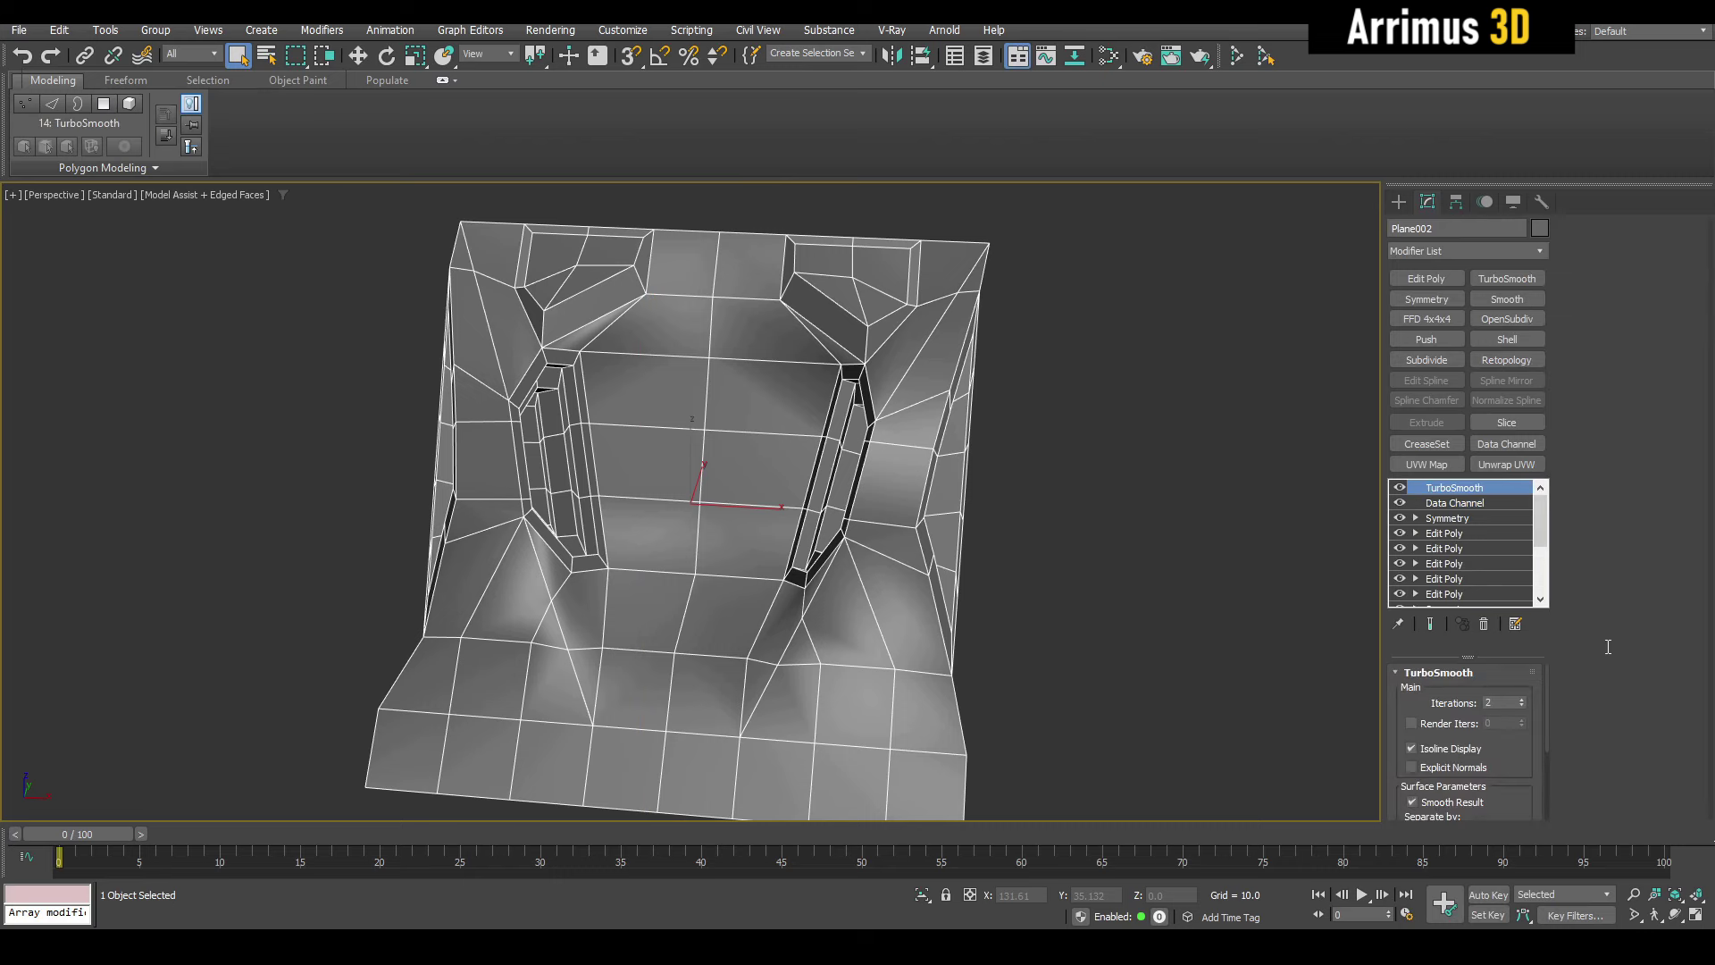
- Disable the Data Channel's color display and set its Scale operator to 0.1
click(1478, 505)
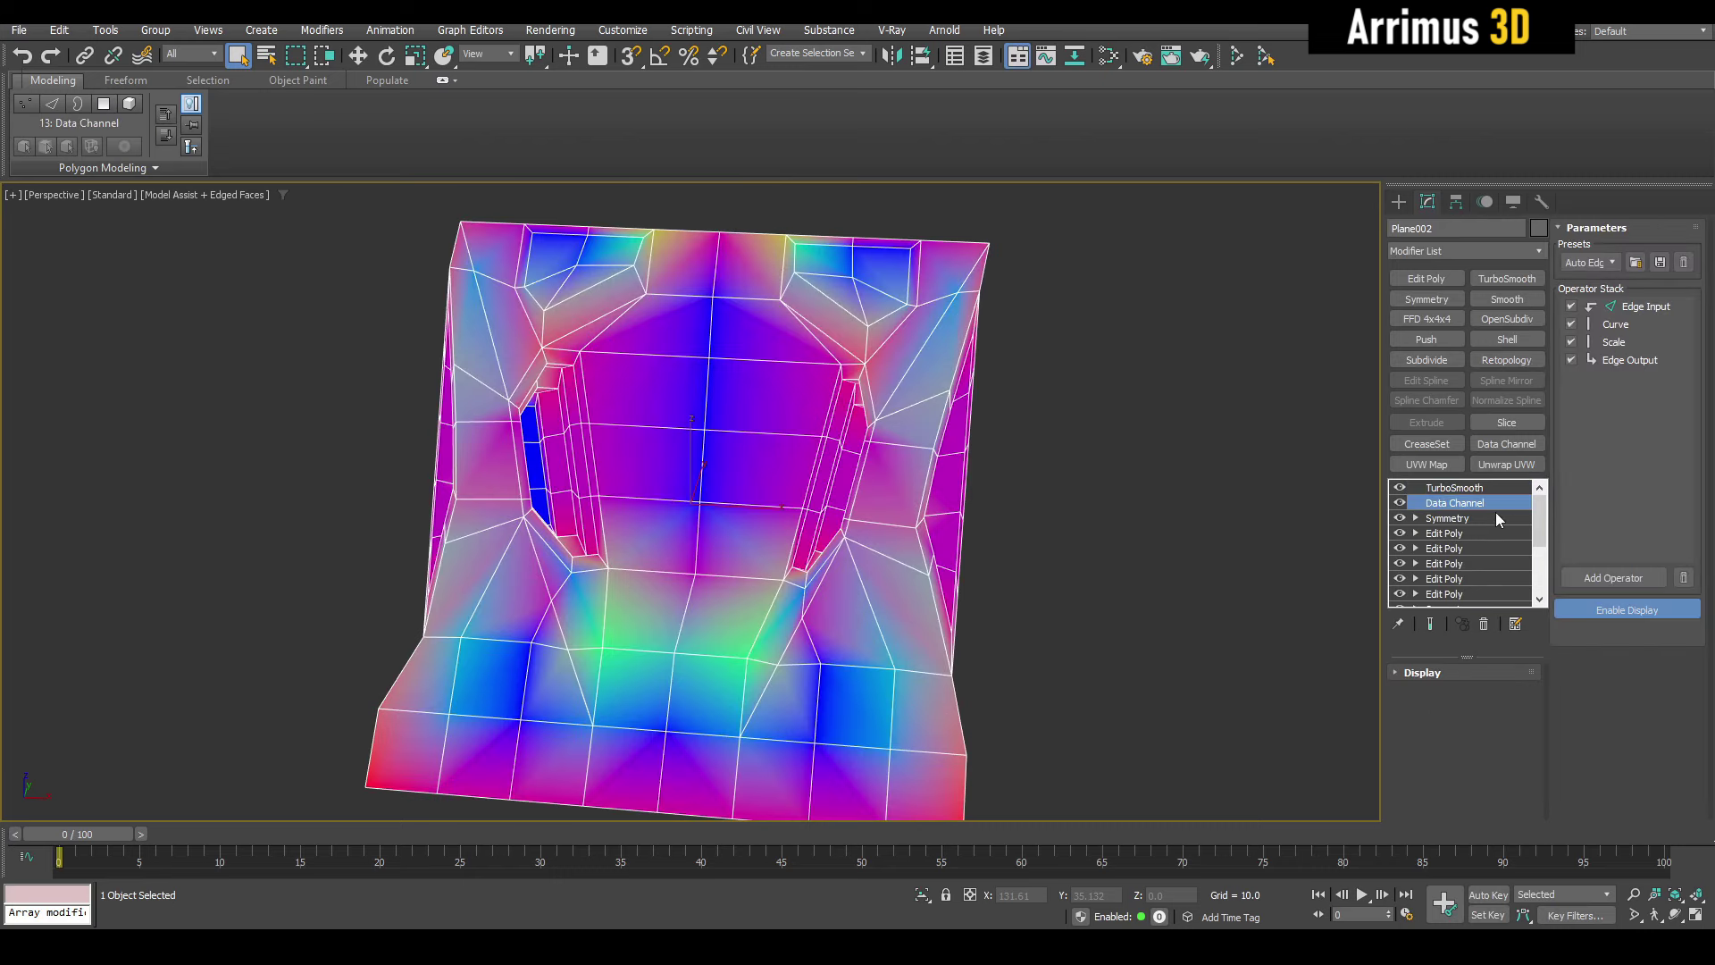
click(1630, 610)
click(1630, 341)
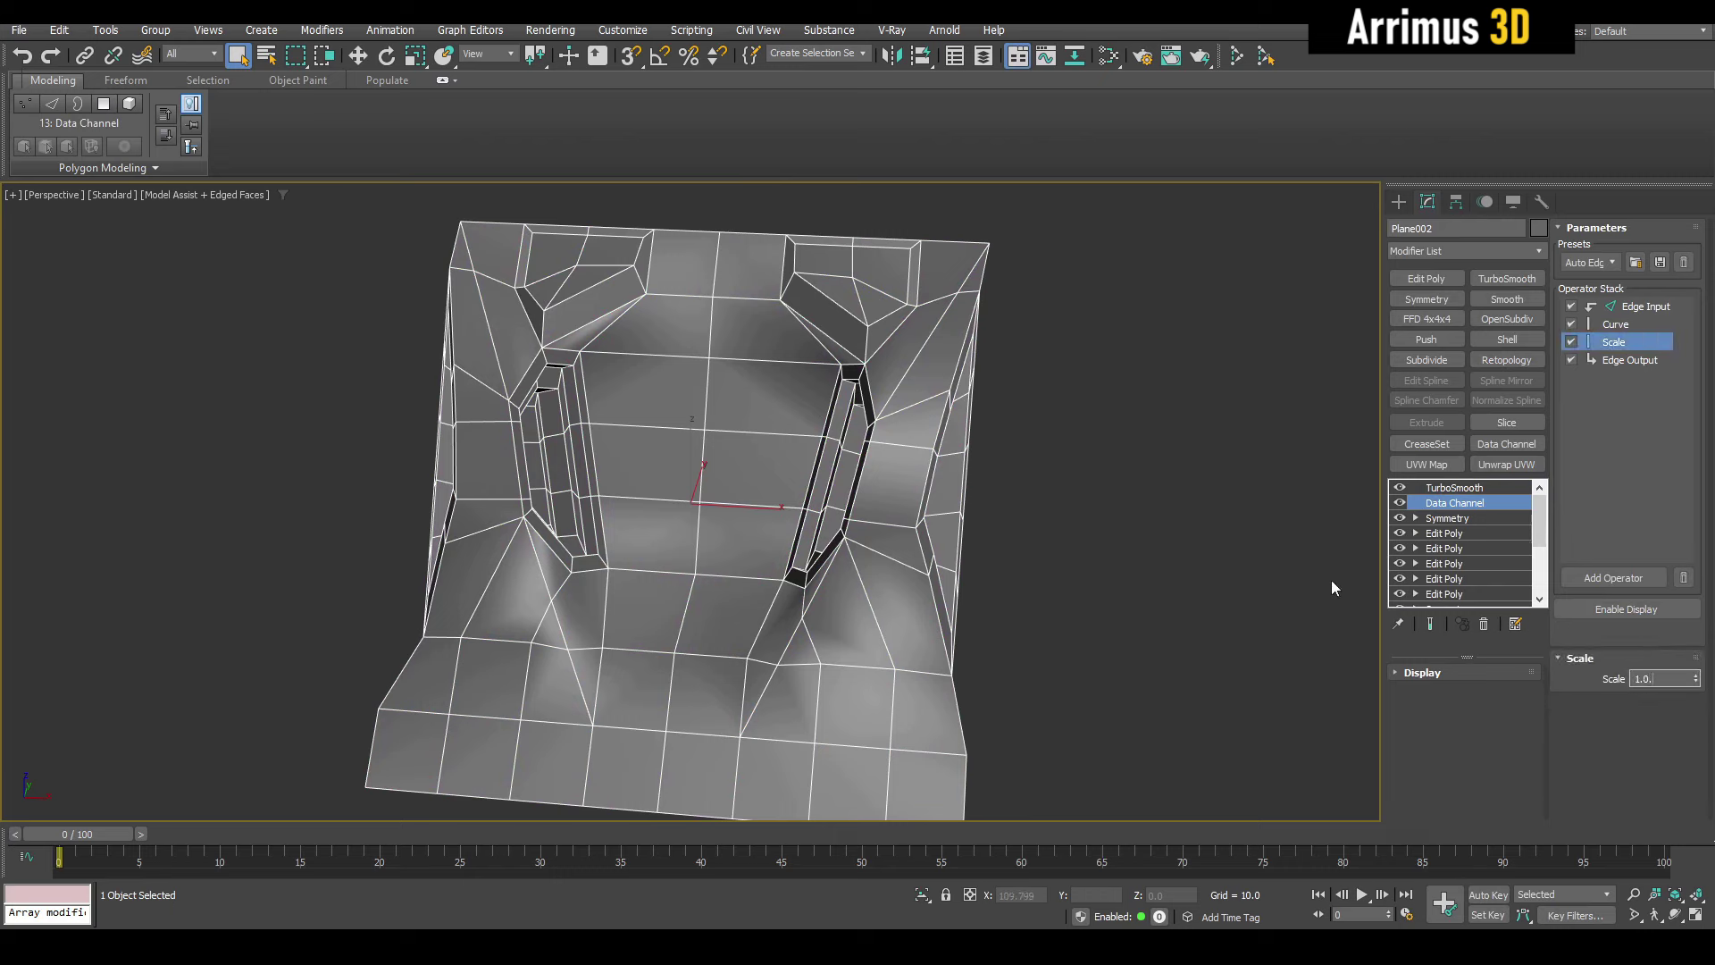
text(0.1)
key(Return)
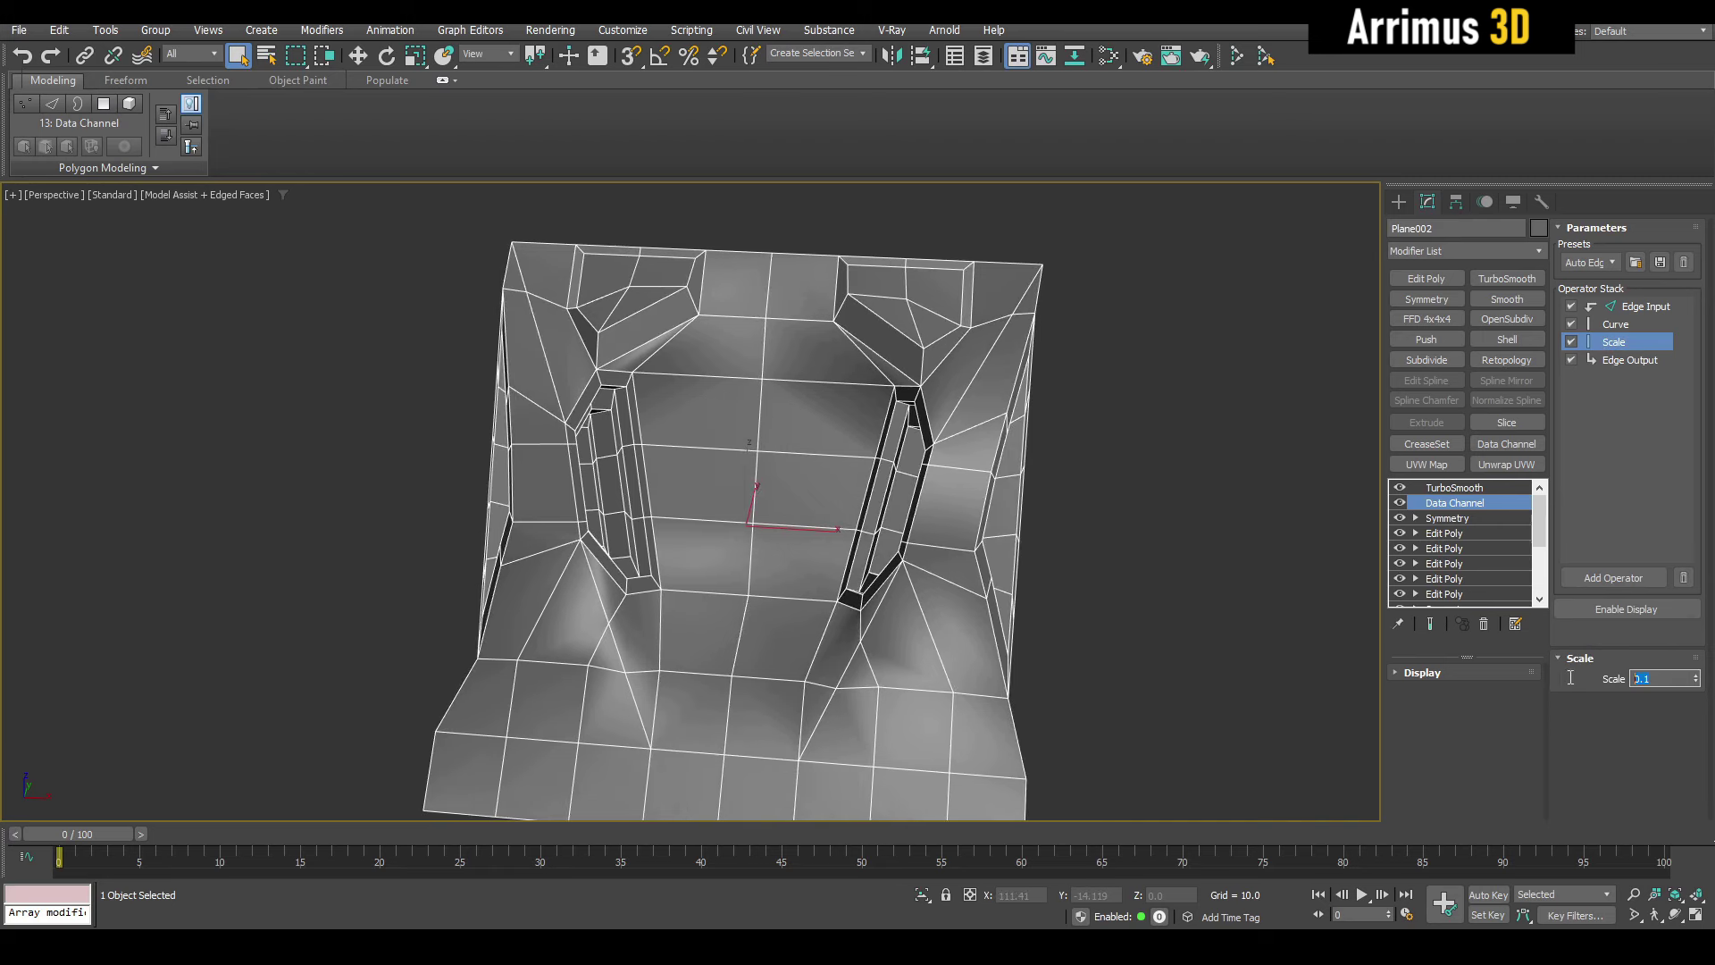
- Replace the TurboSmooth modifier with an OpenSubdiv modifier and a new TurboSmooth above it
click(1483, 488)
right_click(1463, 501)
click(1501, 520)
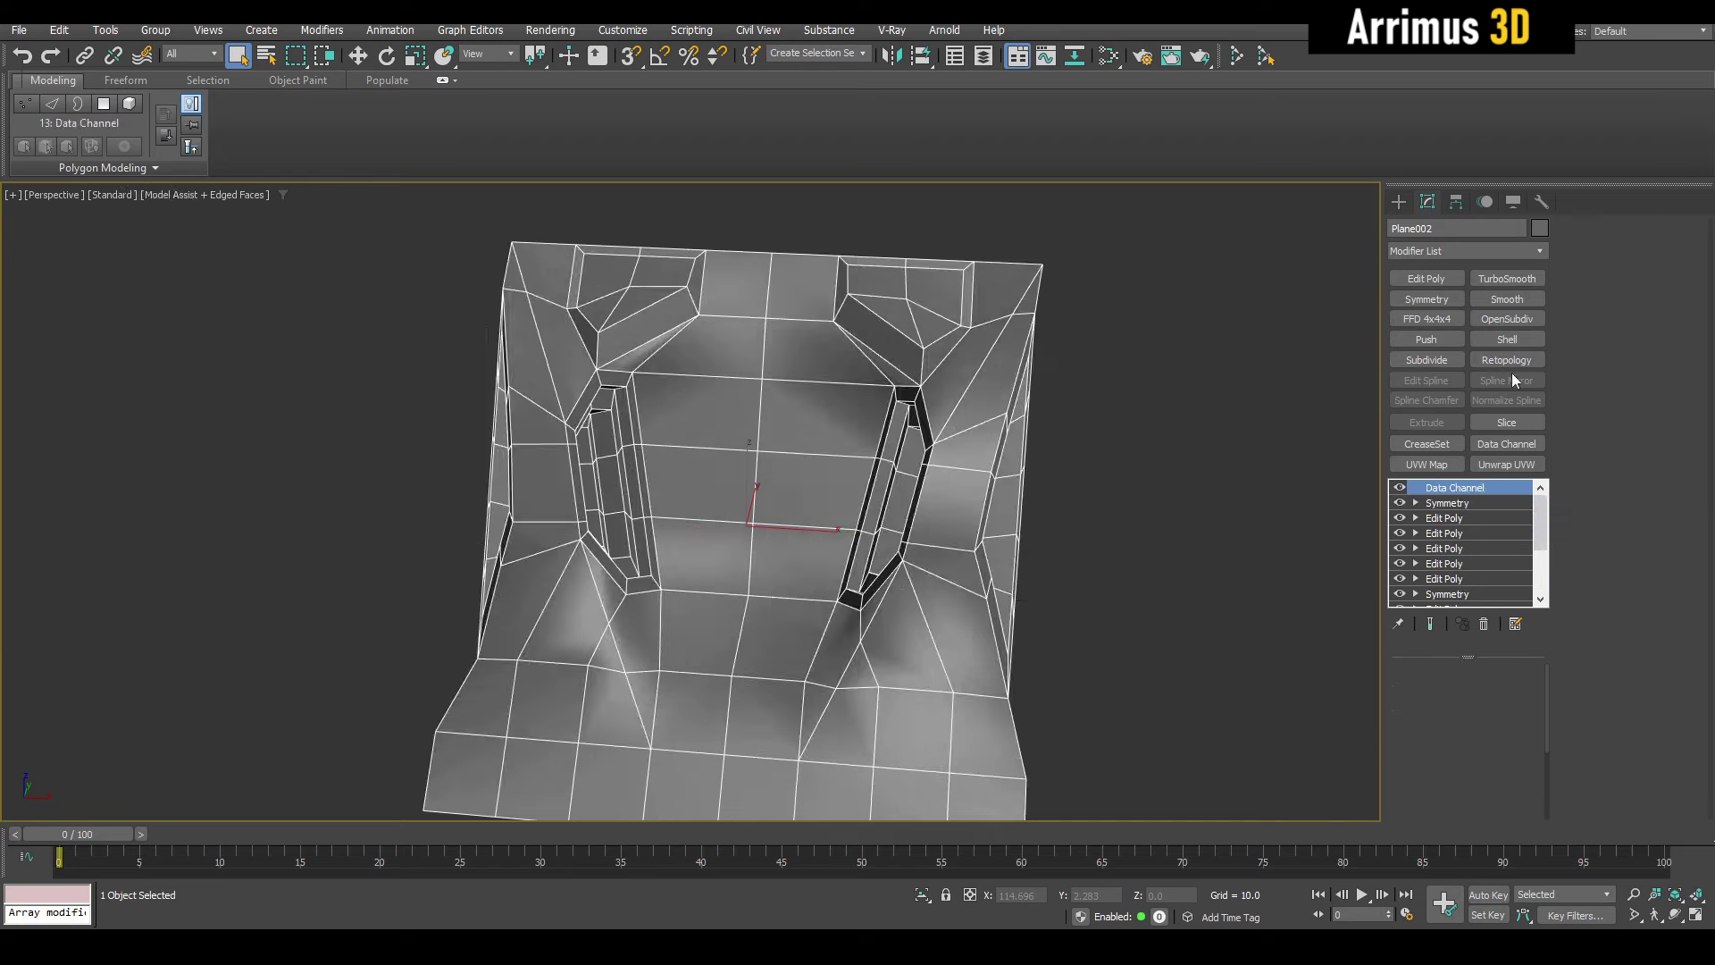
click(1510, 323)
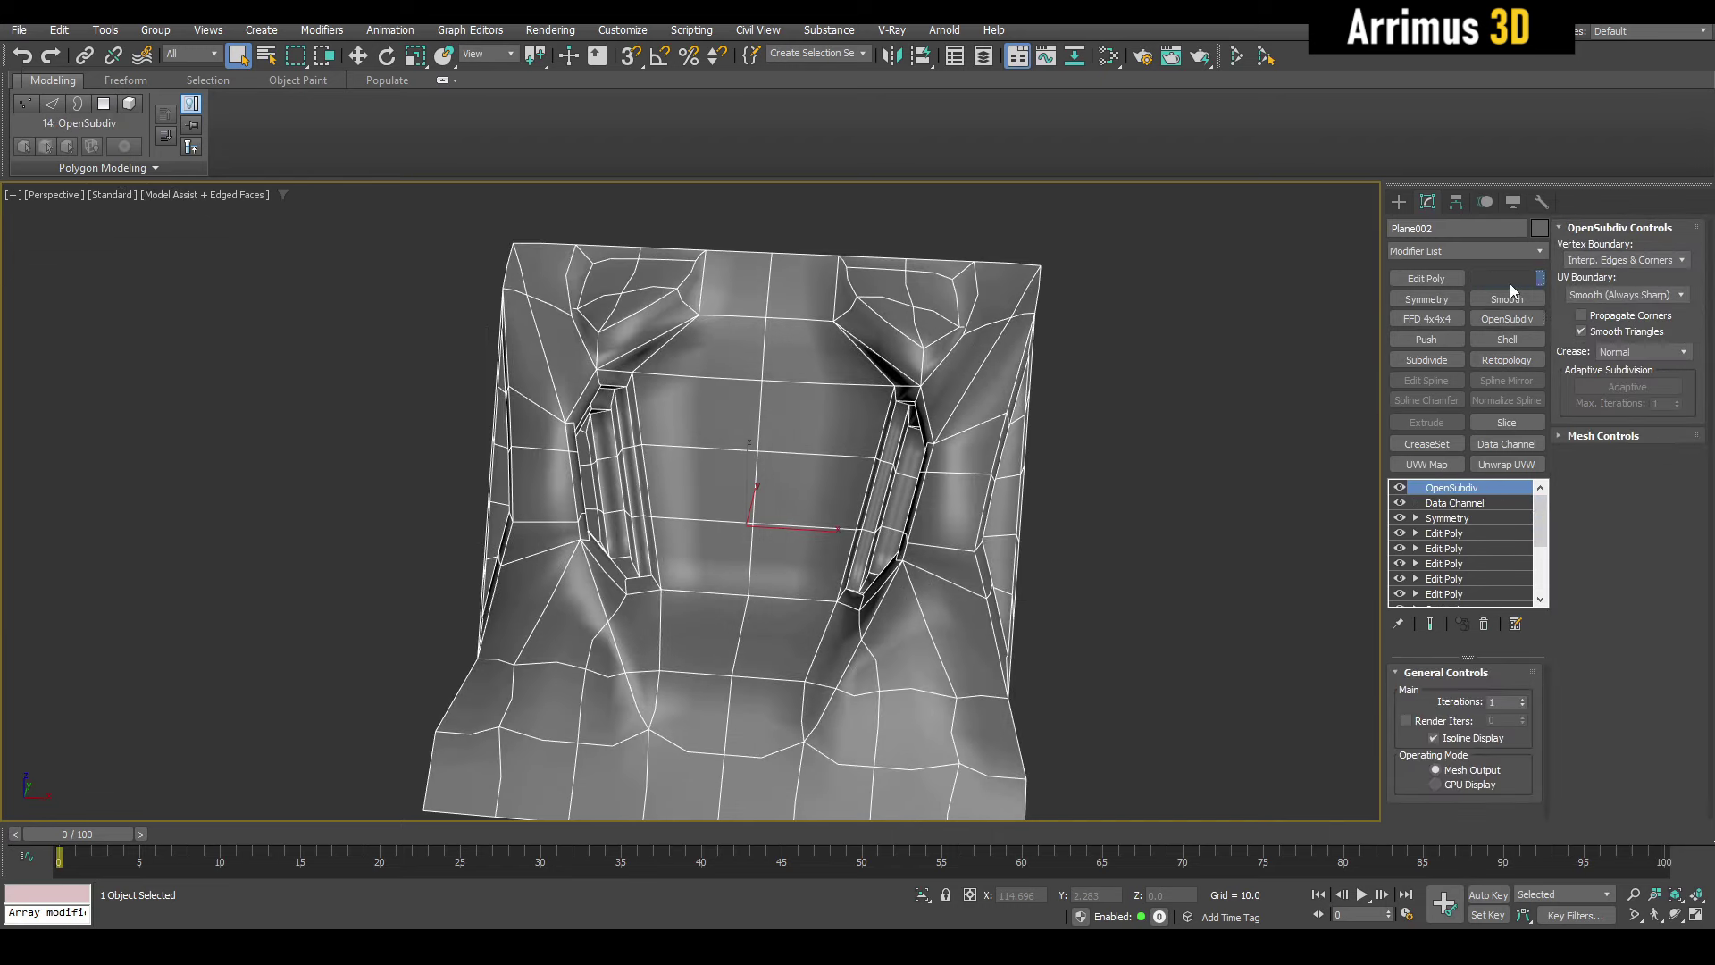
click(1507, 280)
alt+middle_drag(1161, 390, 1181, 541)
key(F4)
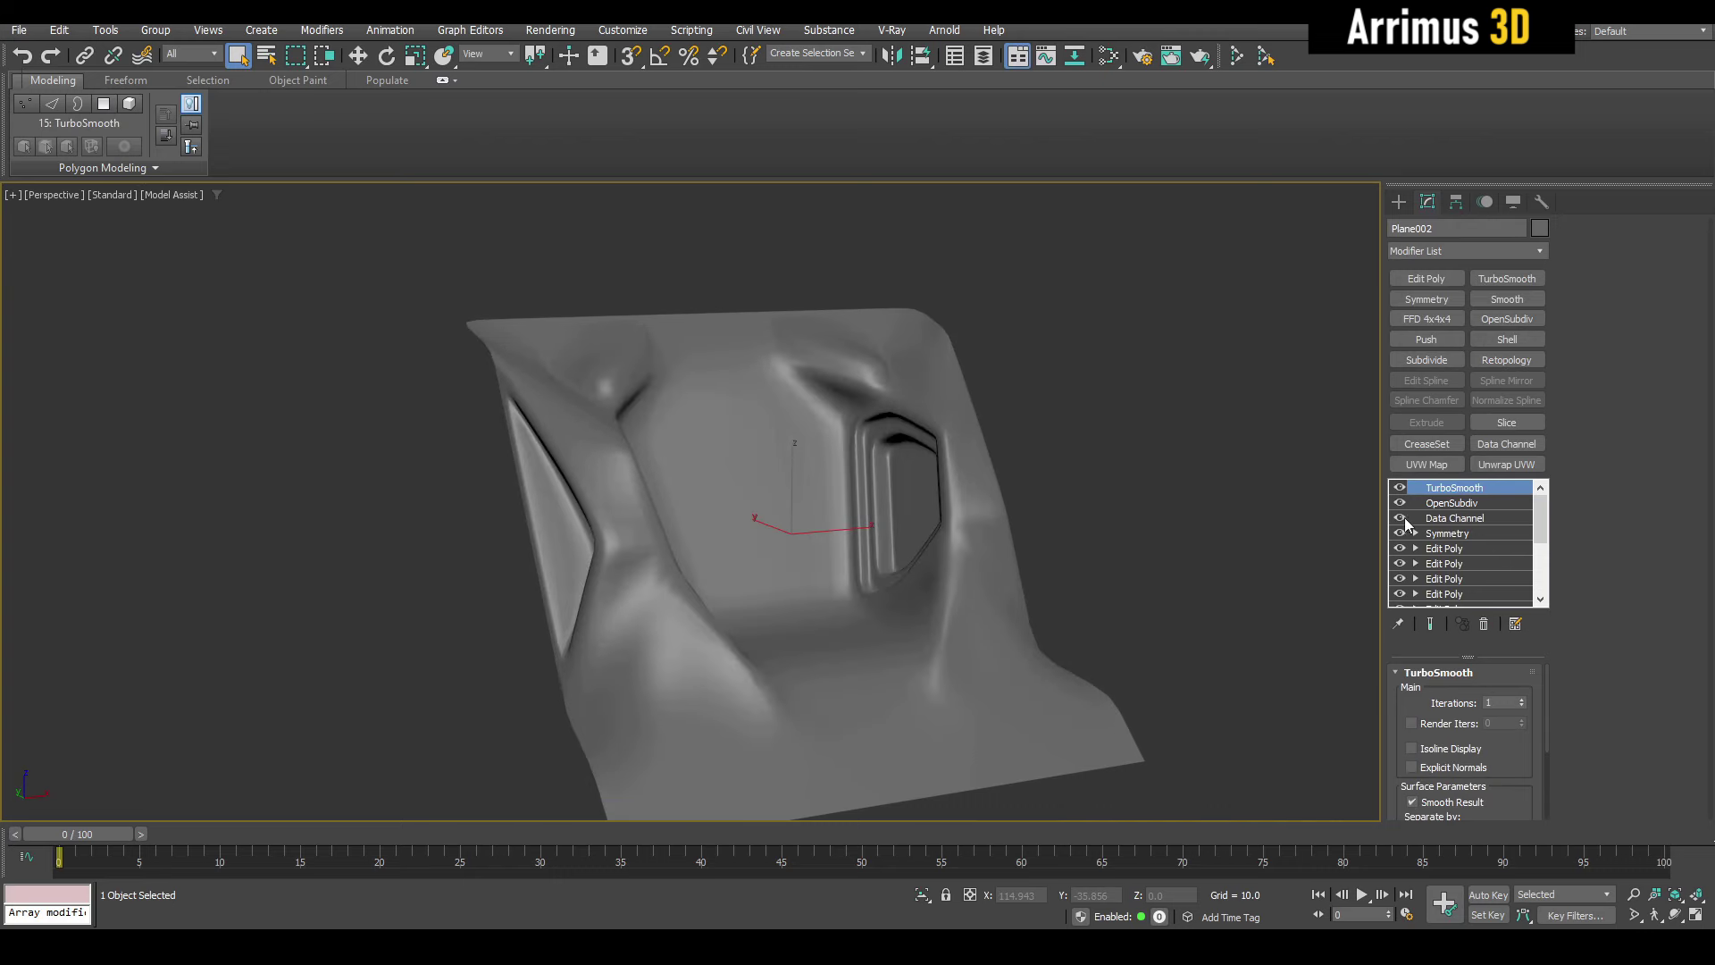
alt+middle_drag(1179, 536, 1147, 523)
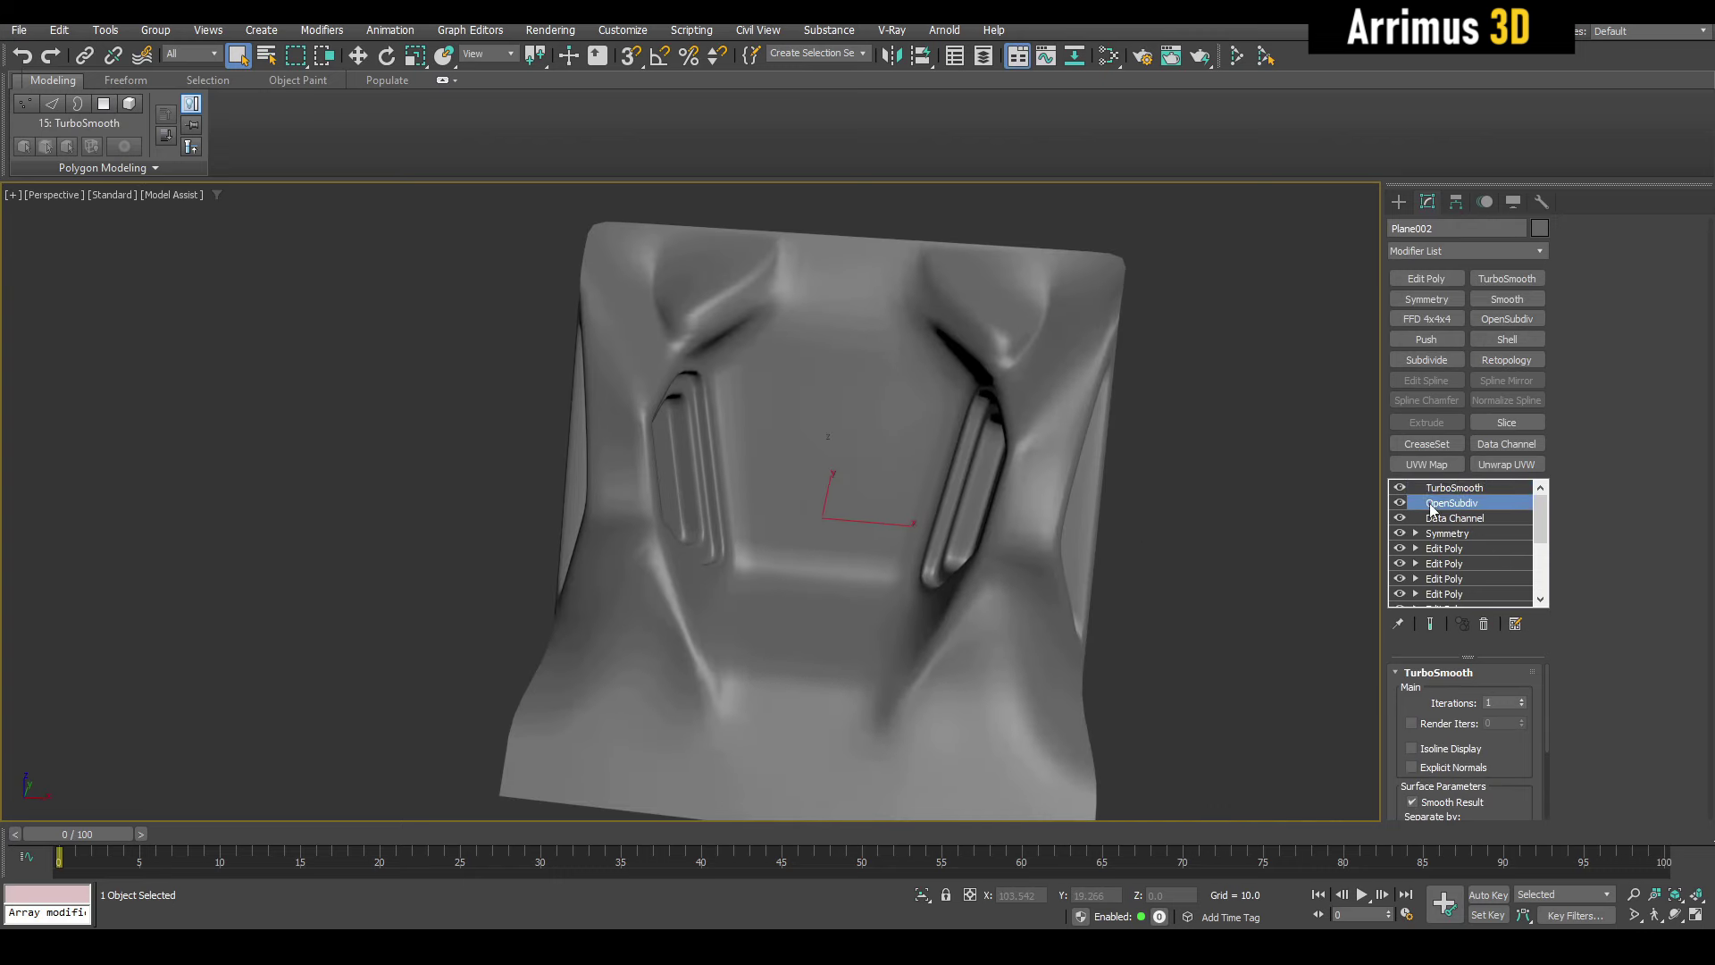
- Raise the OpenSubdiv iterations and inspect the mesh density around the stepped recesses
click(1522, 698)
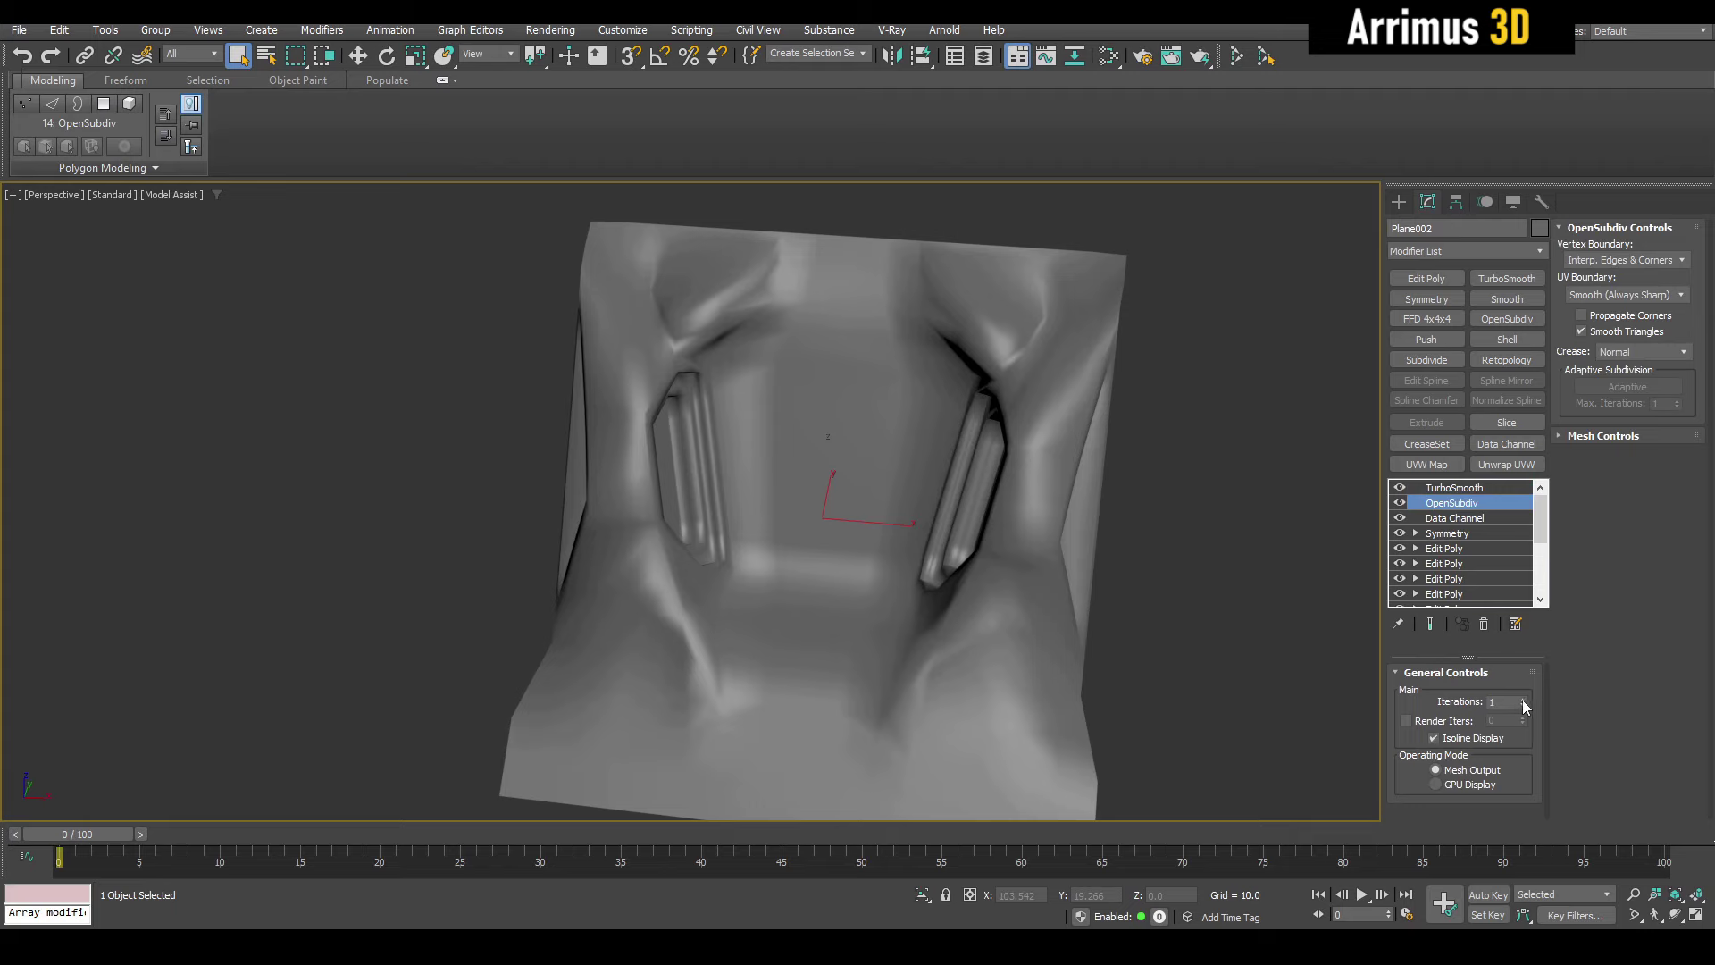
alt+middle_drag(1366, 581, 1226, 548)
click(1212, 528)
scroll(1003, 440, up, 5)
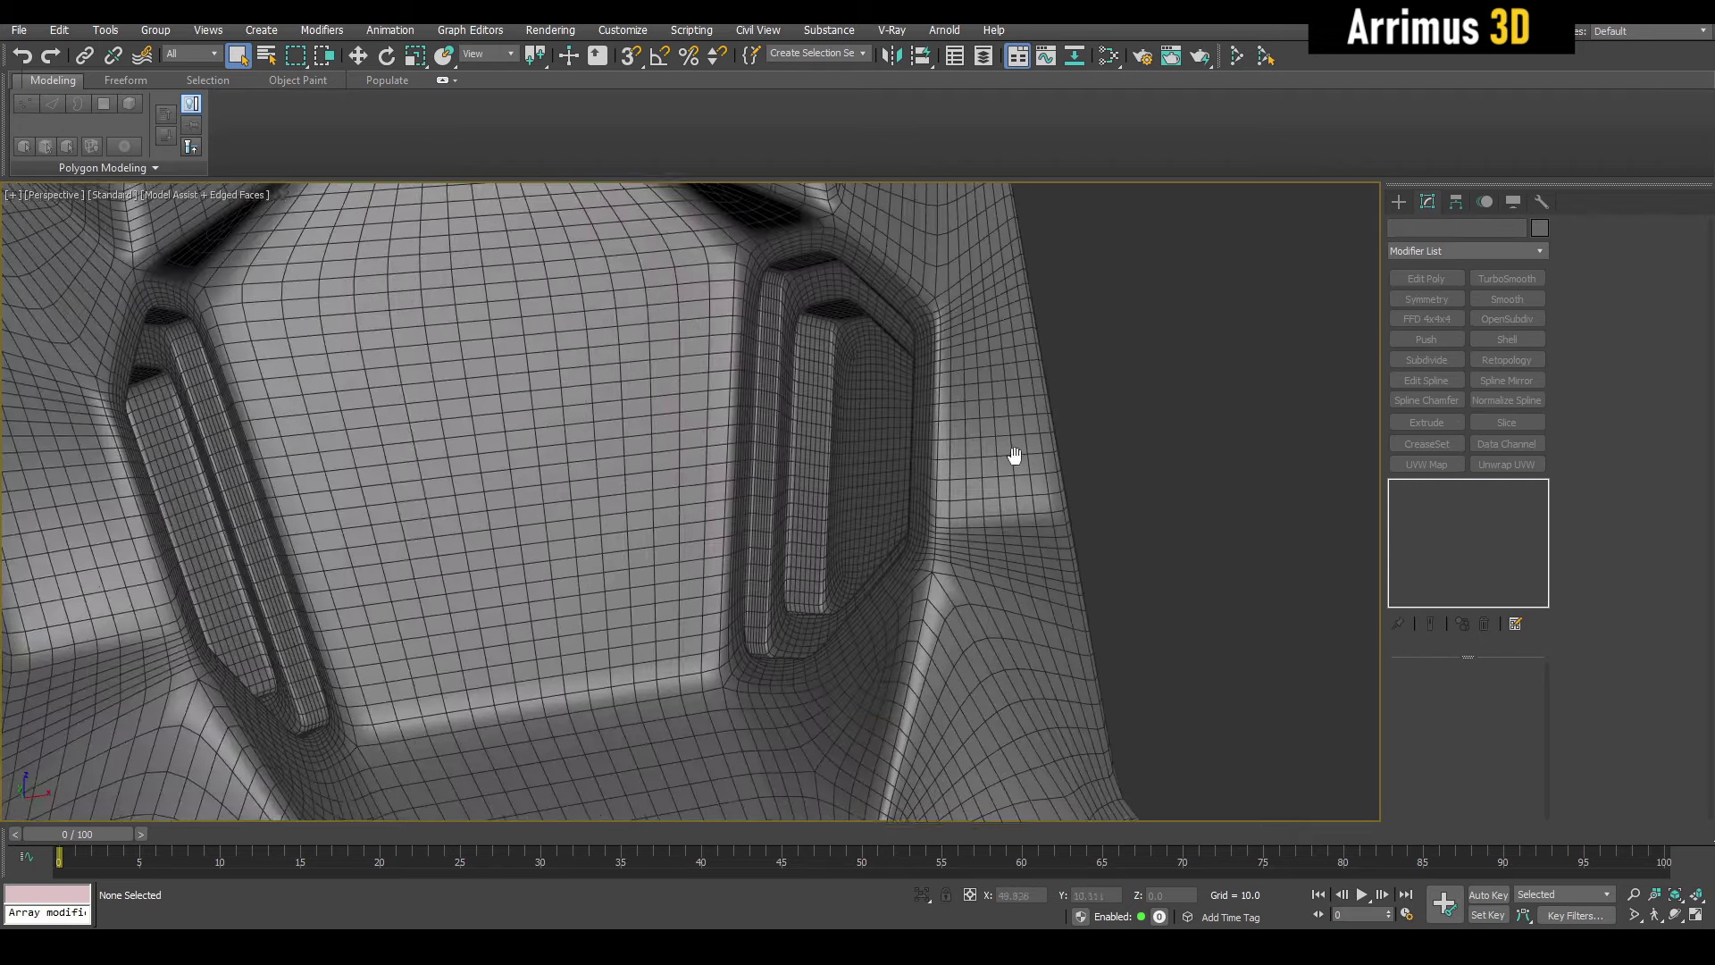
scroll(1027, 460, down, 5)
click(1043, 466)
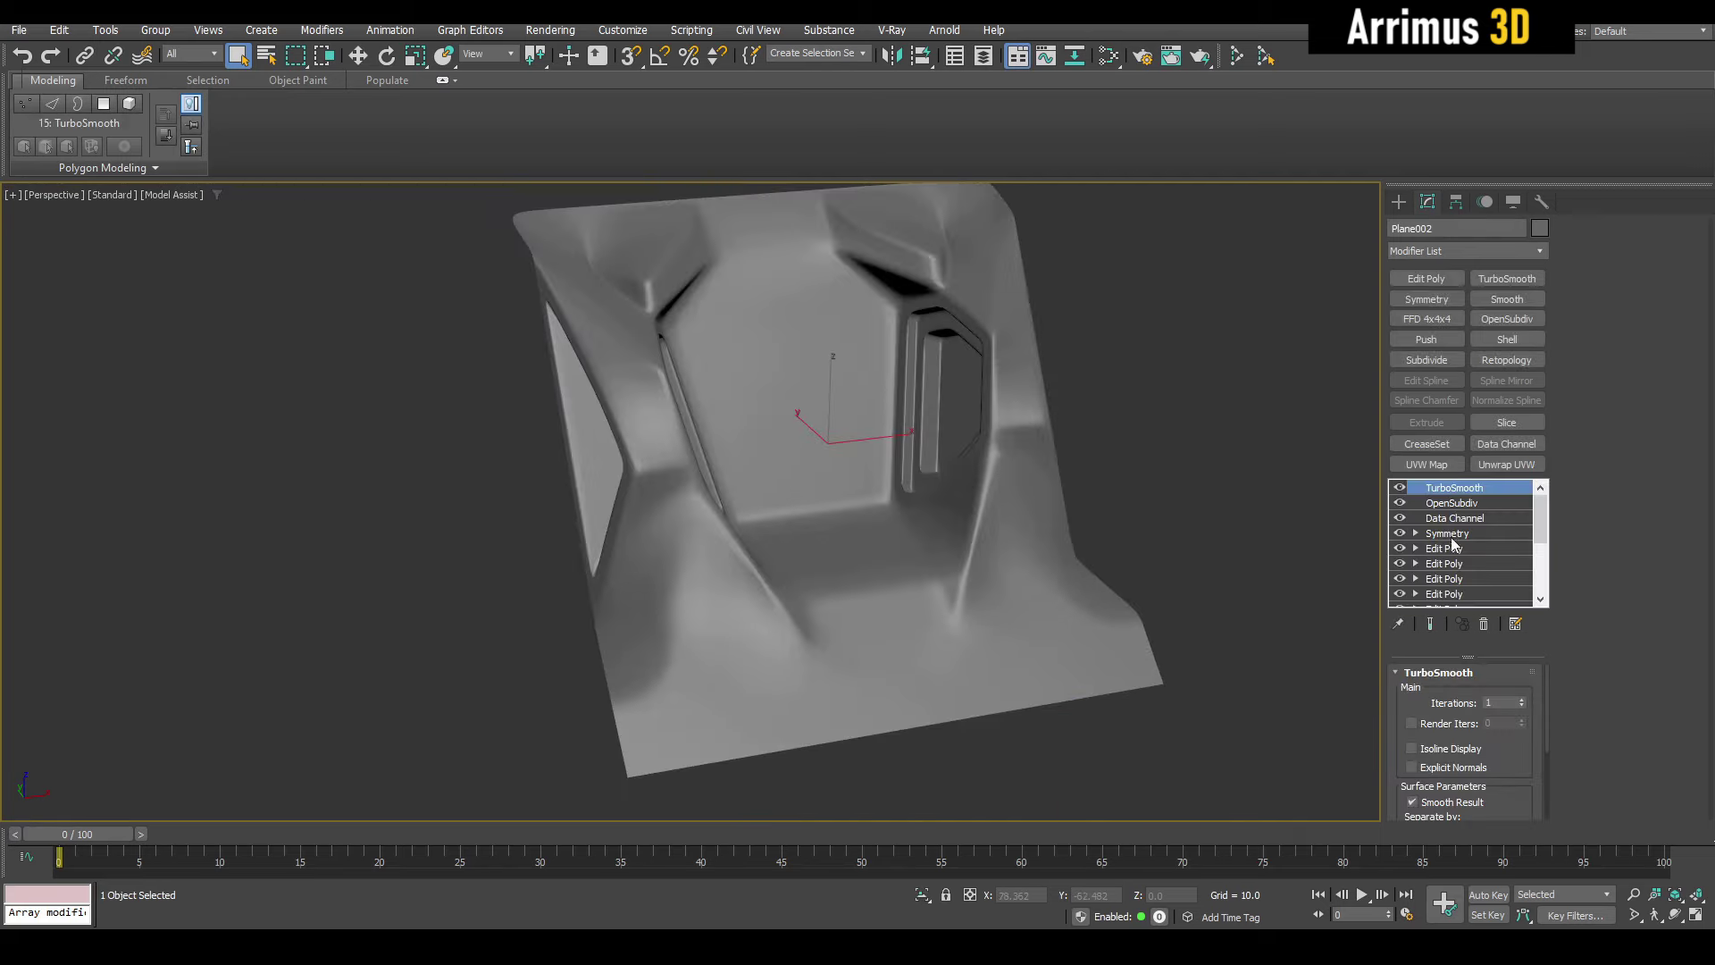
- Rotate the six polygons at the plane's lower right corner to bend the mirrored bottom border, with the smoothed result shown
key(F4)
click(1444, 548)
key(4)
alt+middle_drag(1166, 576, 1072, 629)
drag(988, 632, 1002, 655)
key(z)
key(e)
scroll(831, 626, down, 3)
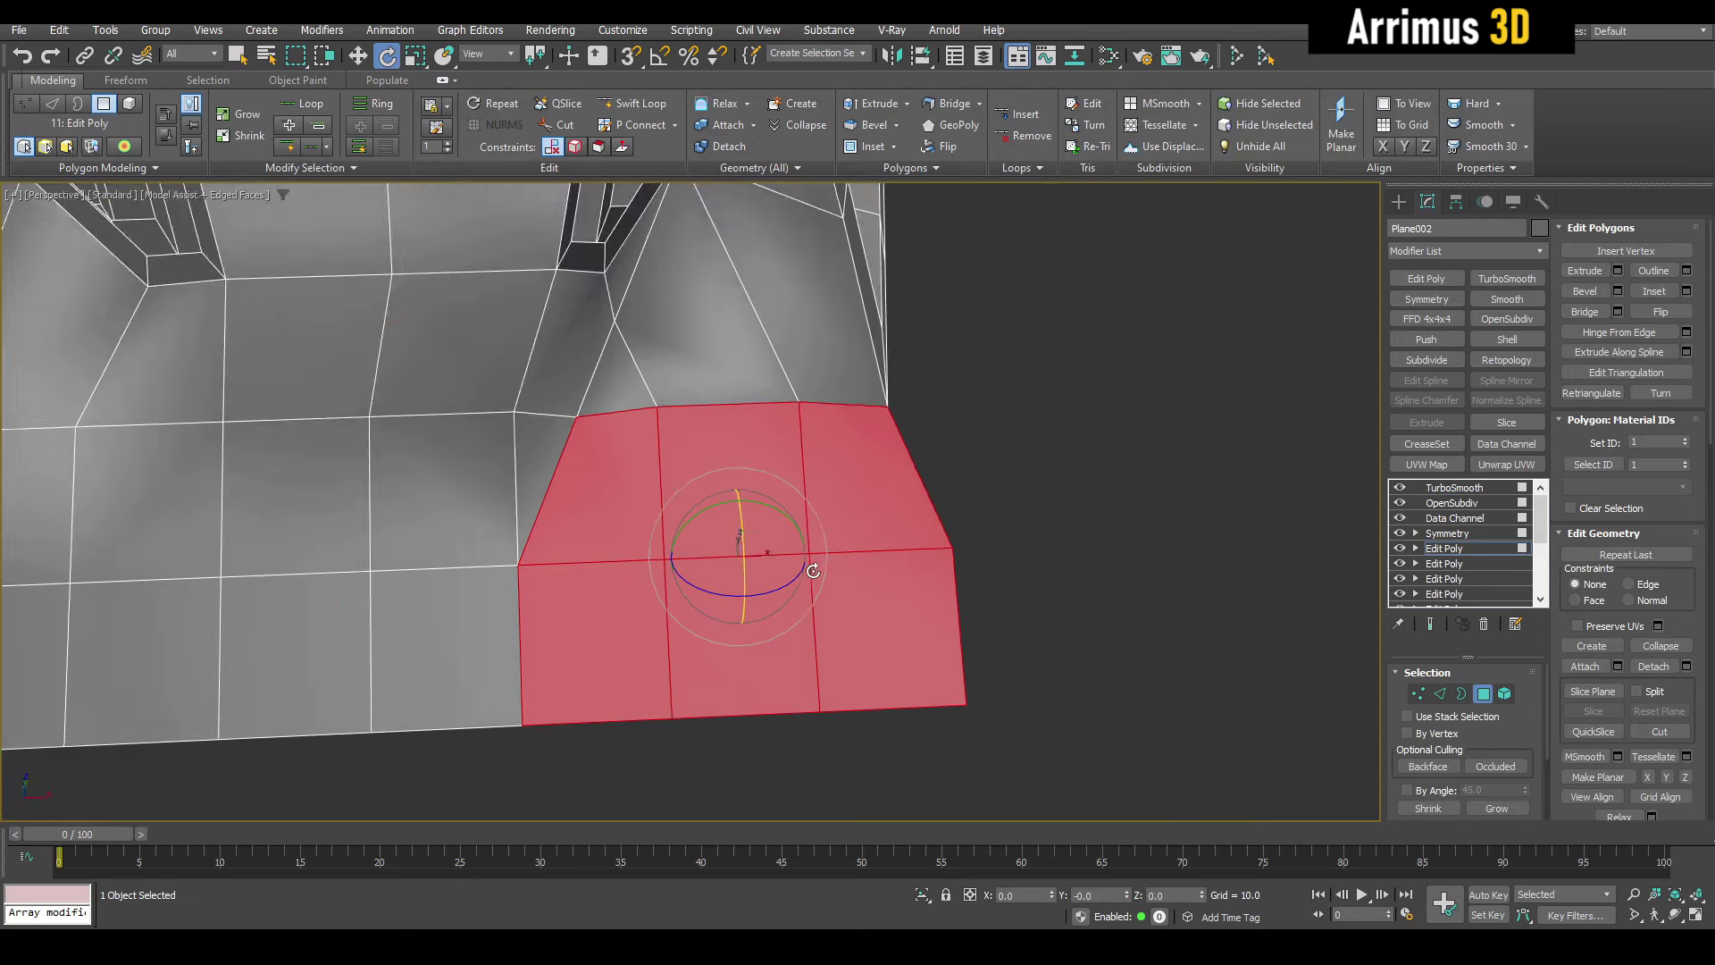
alt+middle_drag(814, 574, 772, 528)
drag(776, 478, 778, 518)
key(ctrl+z)
key(F4)
middle_drag(778, 517, 759, 567)
scroll(782, 522, down, 4)
scroll(809, 566, down, 3)
scroll(773, 550, up, 5)
drag(748, 555, 740, 503)
middle_drag(739, 503, 851, 698)
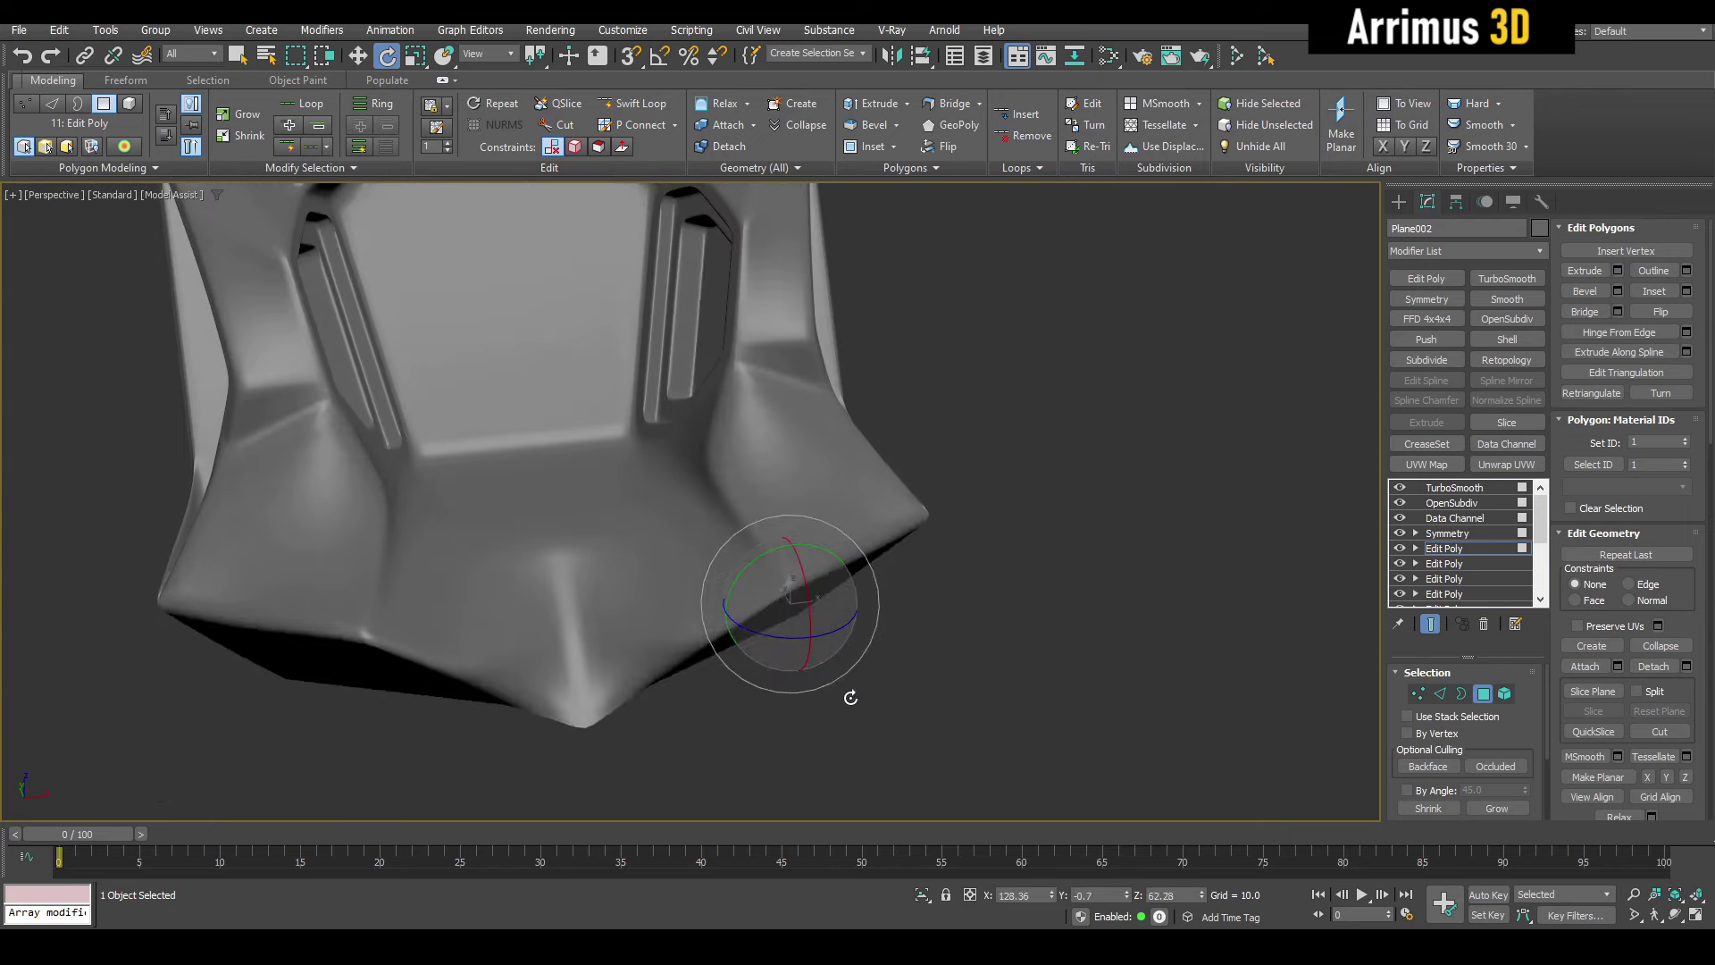
- Rotate the lower corner polygons further to reshape the folded bottom border
drag(872, 710, 871, 776)
alt+middle_drag(689, 555, 786, 508)
key(F4)
scroll(661, 523, up, 4)
scroll(612, 486, down, 3)
key(F4)
scroll(662, 494, down, 4)
drag(770, 462, 705, 422)
alt+middle_drag(706, 422, 768, 581)
scroll(757, 536, up, 4)
mouse_move(767, 581)
mouse_down()
mouse_move(716, 586)
mouse_move(759, 575)
mouse_up()
- Move the lower corner polygons to shift the bottom fold
key(w)
scroll(766, 562, down, 3)
alt+middle_drag(769, 553, 750, 582)
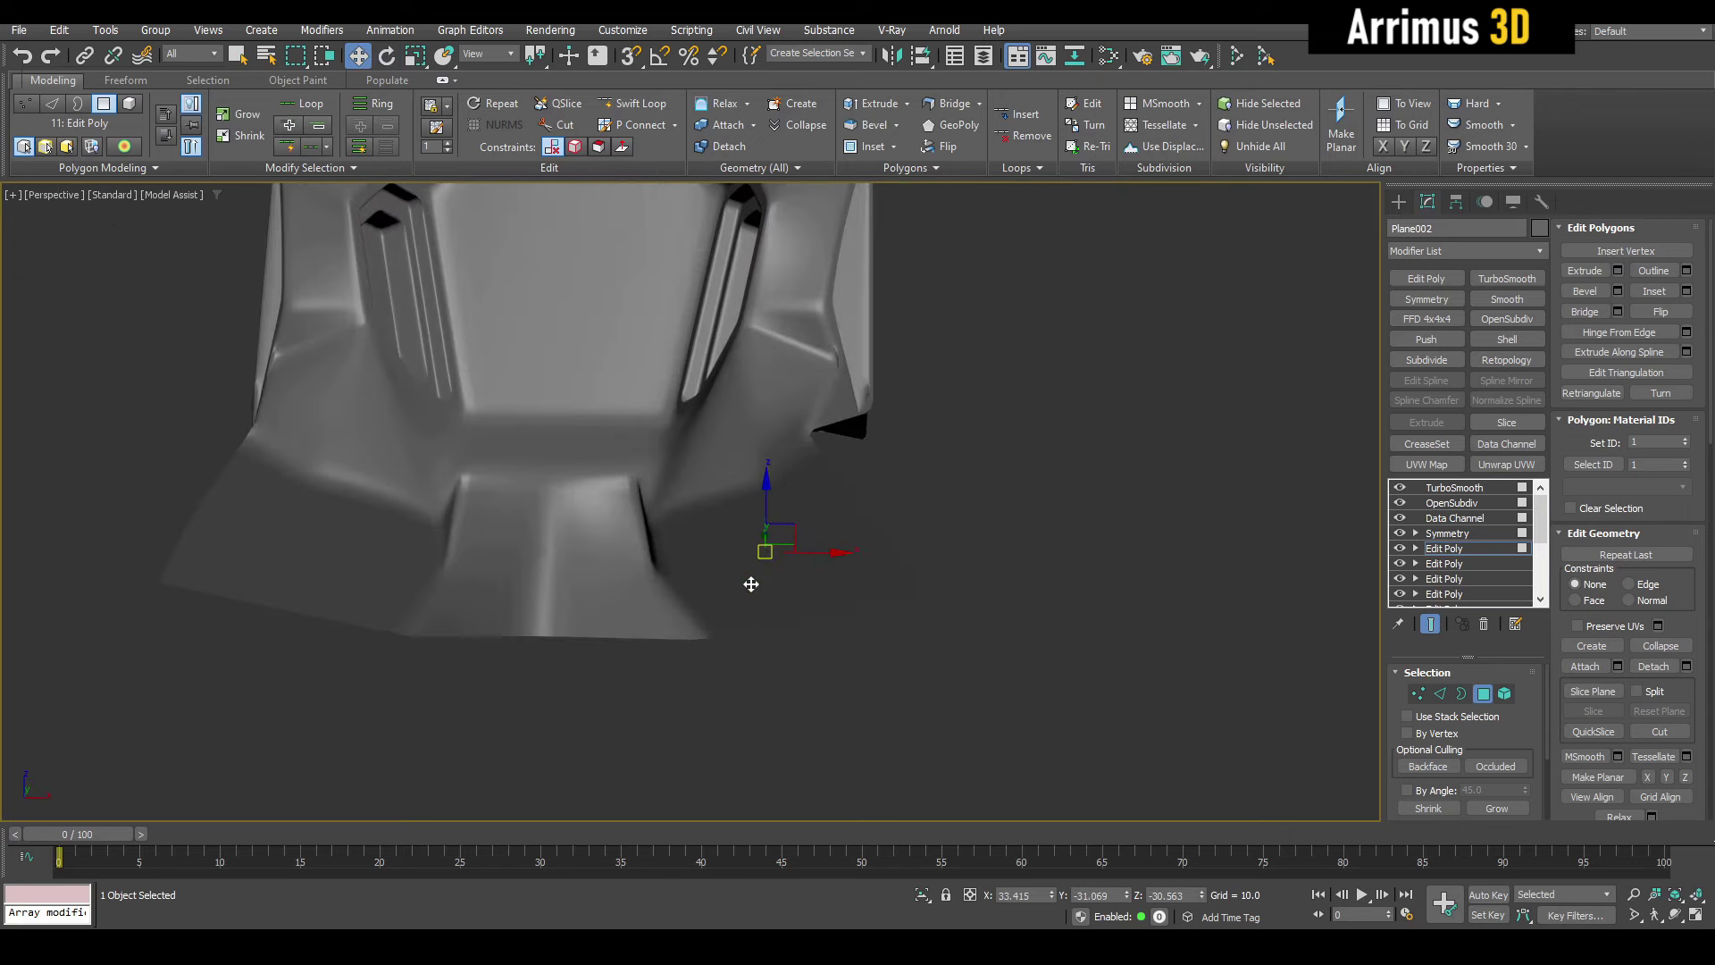
drag(751, 581, 814, 586)
alt+middle_drag(796, 584, 785, 631)
- Rotate two polygons beside the centre line near the lower ends of the slots to form mirrored creases
key(q)
click(902, 616)
alt+middle_drag(903, 616, 768, 565)
key(F4)
scroll(581, 527, up, 5)
click(600, 581)
ctrl+click(604, 730)
alt+middle_drag(604, 731, 688, 546)
key(F4)
drag(665, 537, 574, 567)
middle_drag(574, 566, 645, 504)
scroll(645, 505, down, 10)
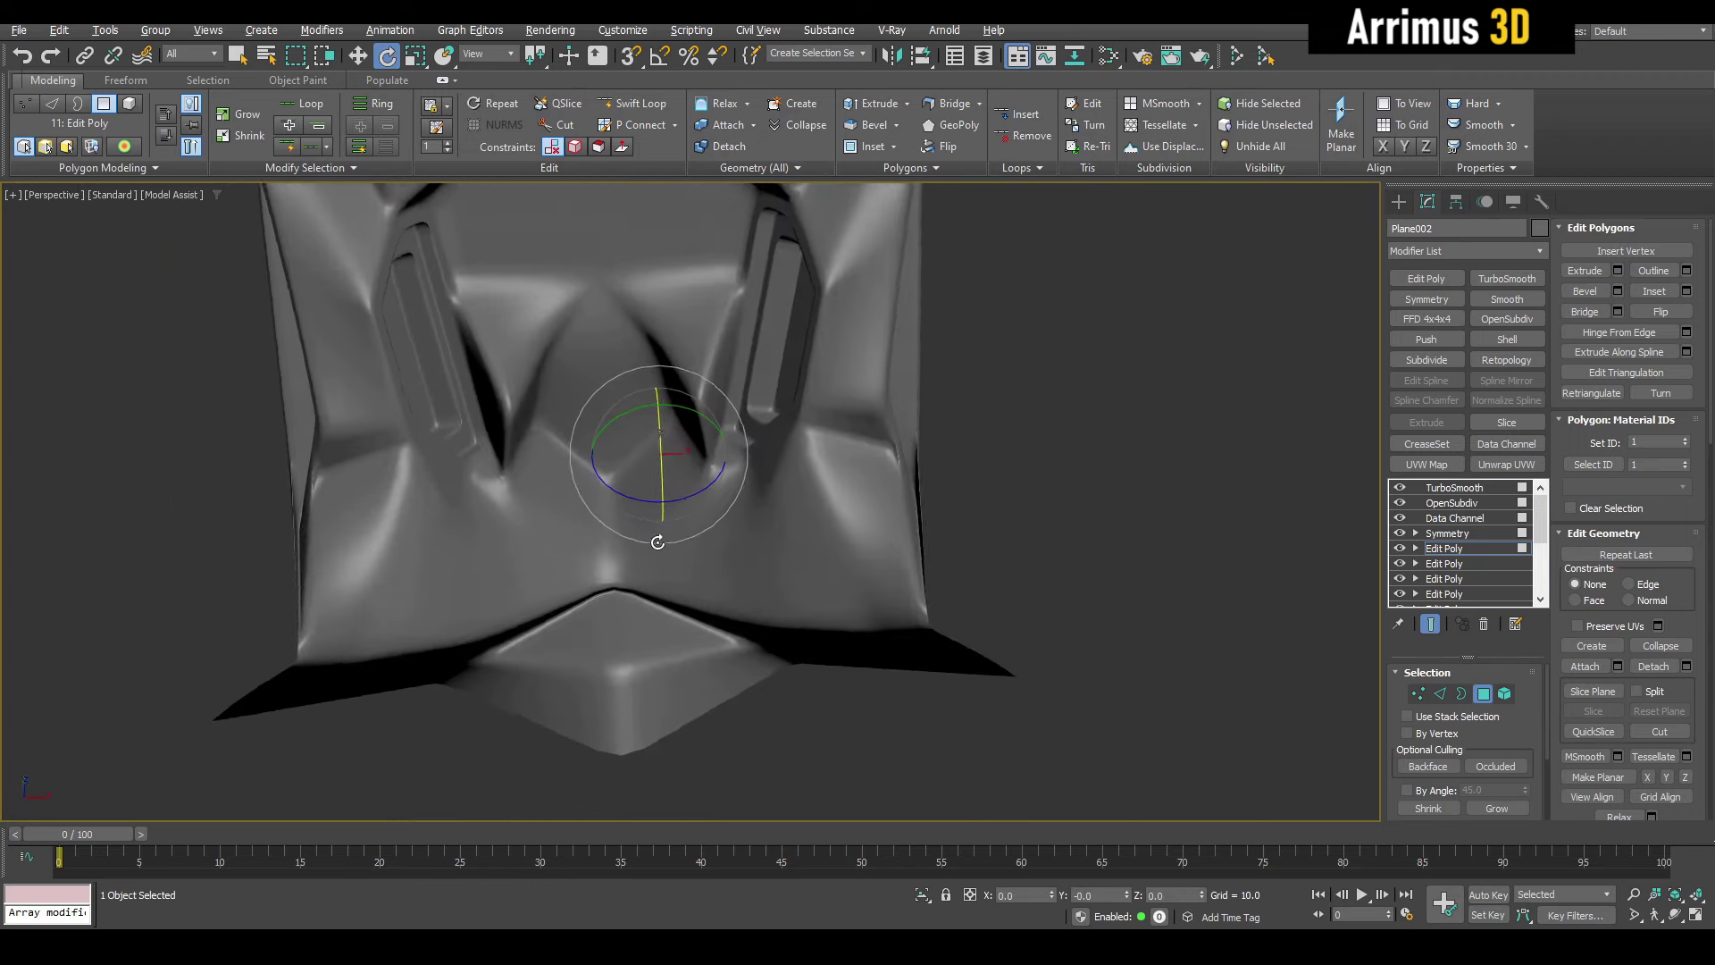
key(q)
key(4)
scroll(655, 464, up, 3)
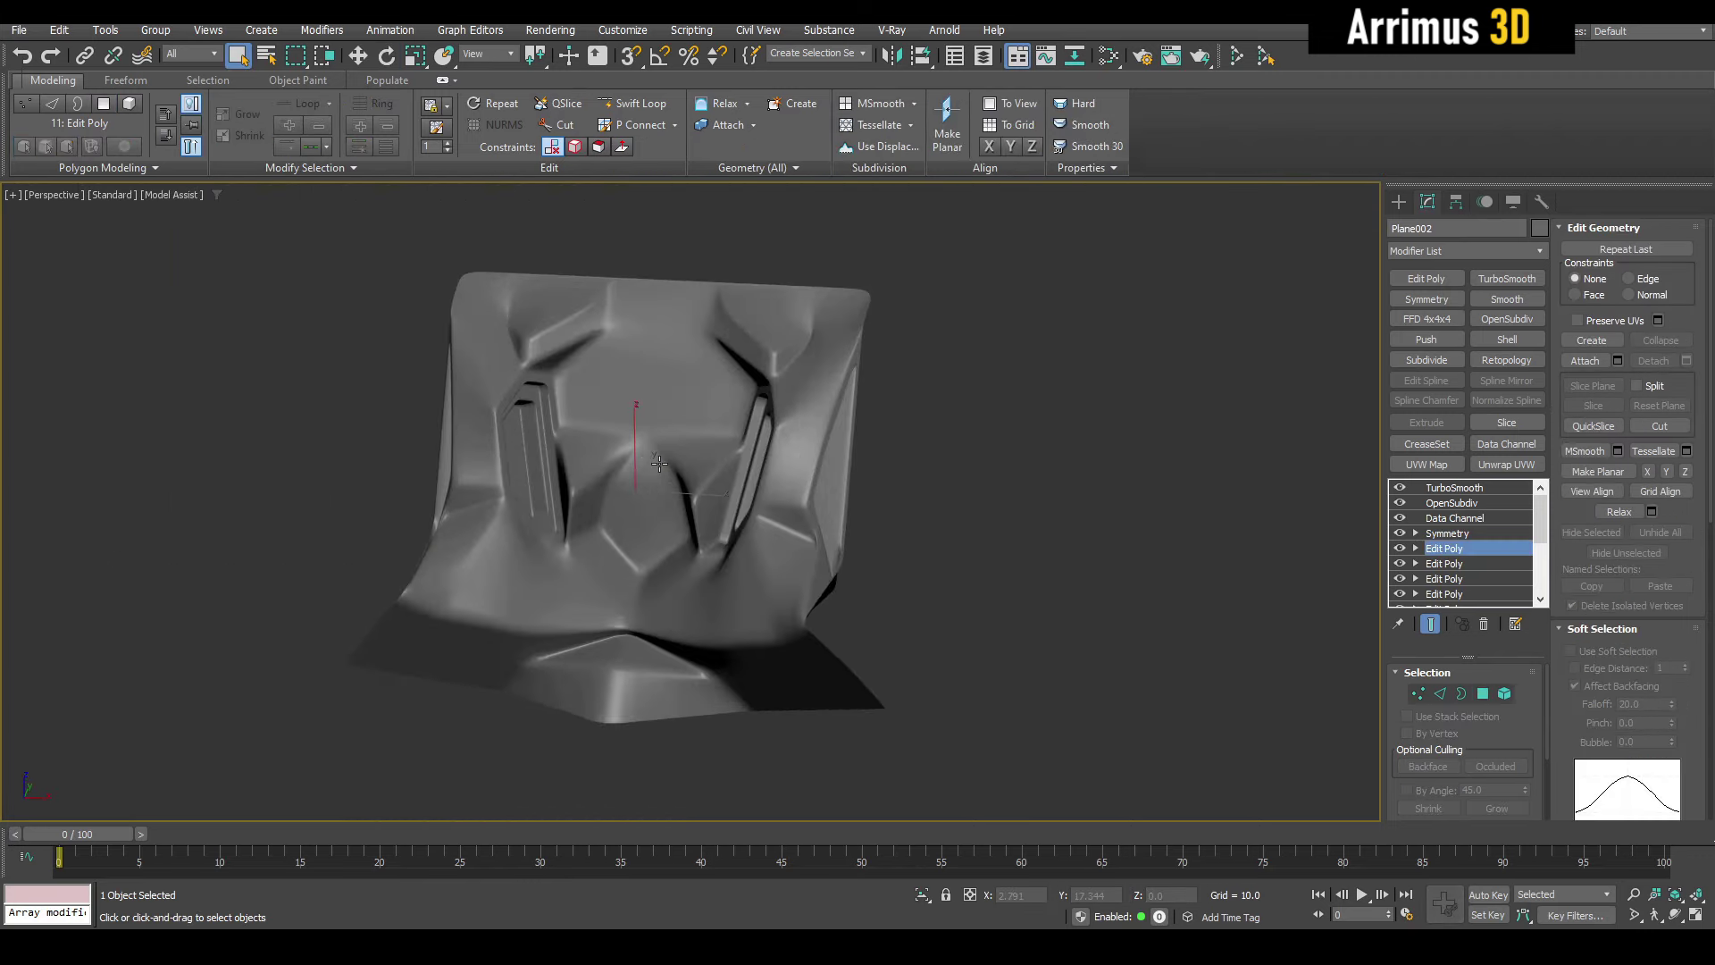
- In a new Edit Poly, rotate the polygons beside the centre line between the slots' upper ends
key(4)
key(F4)
scroll(661, 446, up, 3)
middle_drag(677, 425, 700, 512)
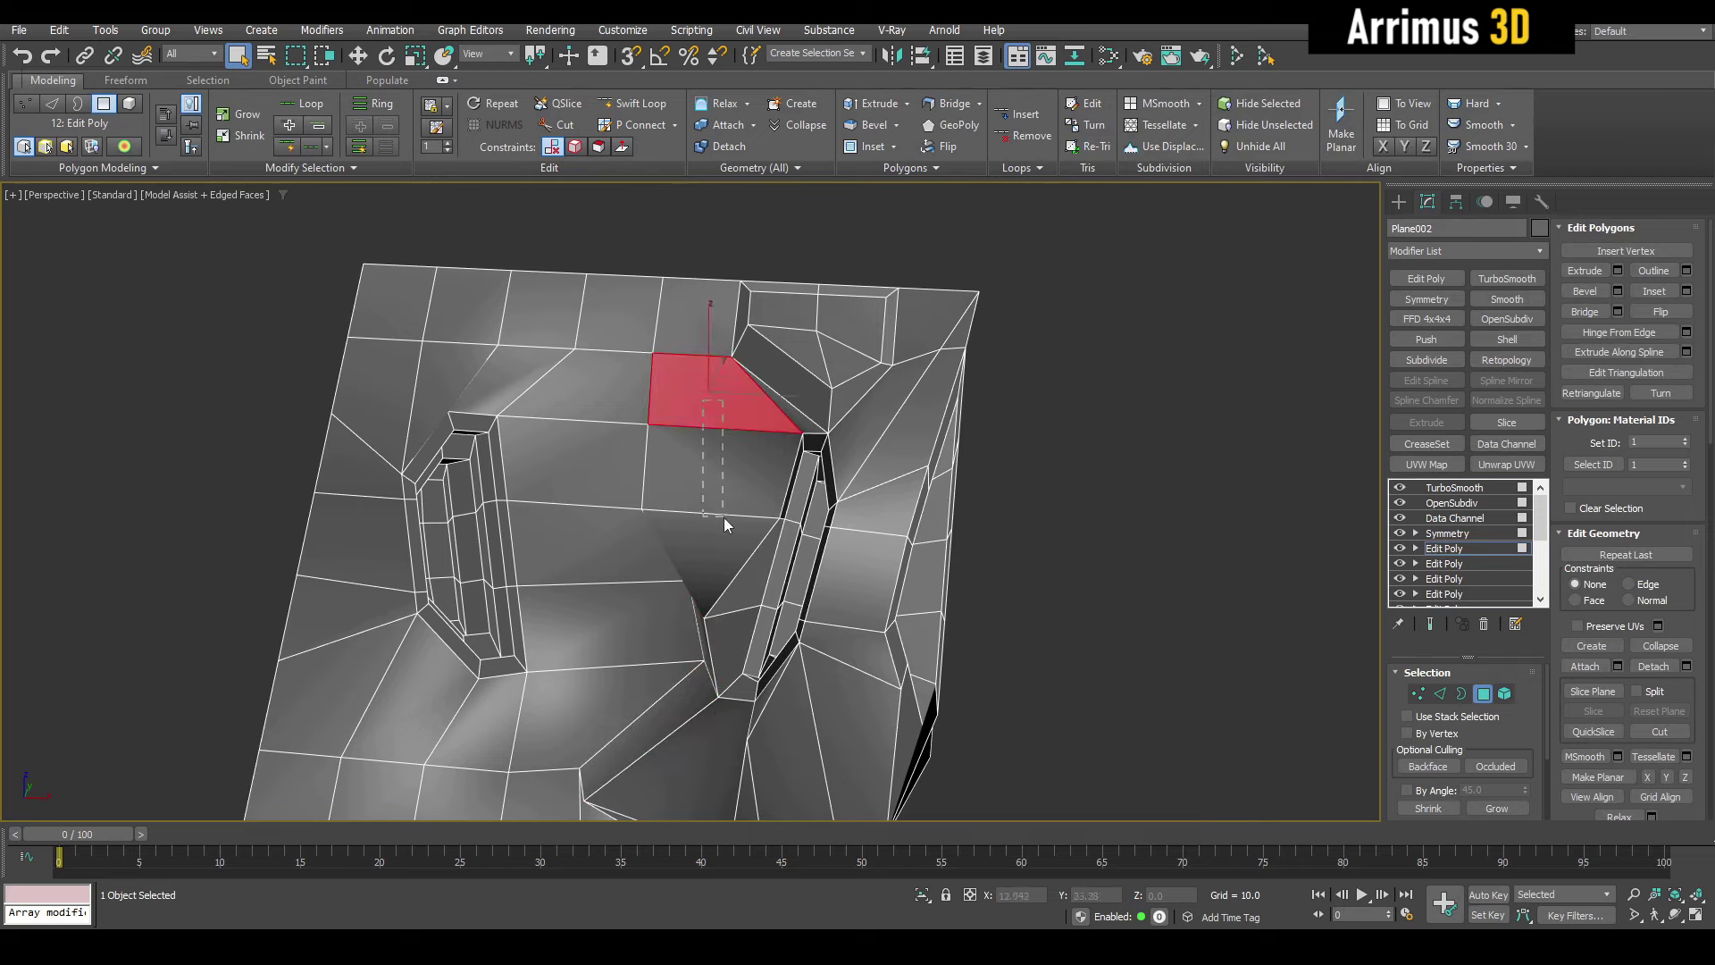
drag(723, 517, 724, 523)
alt+middle_drag(725, 523, 686, 488)
scroll(738, 498, up, 3)
key(e)
key(F4)
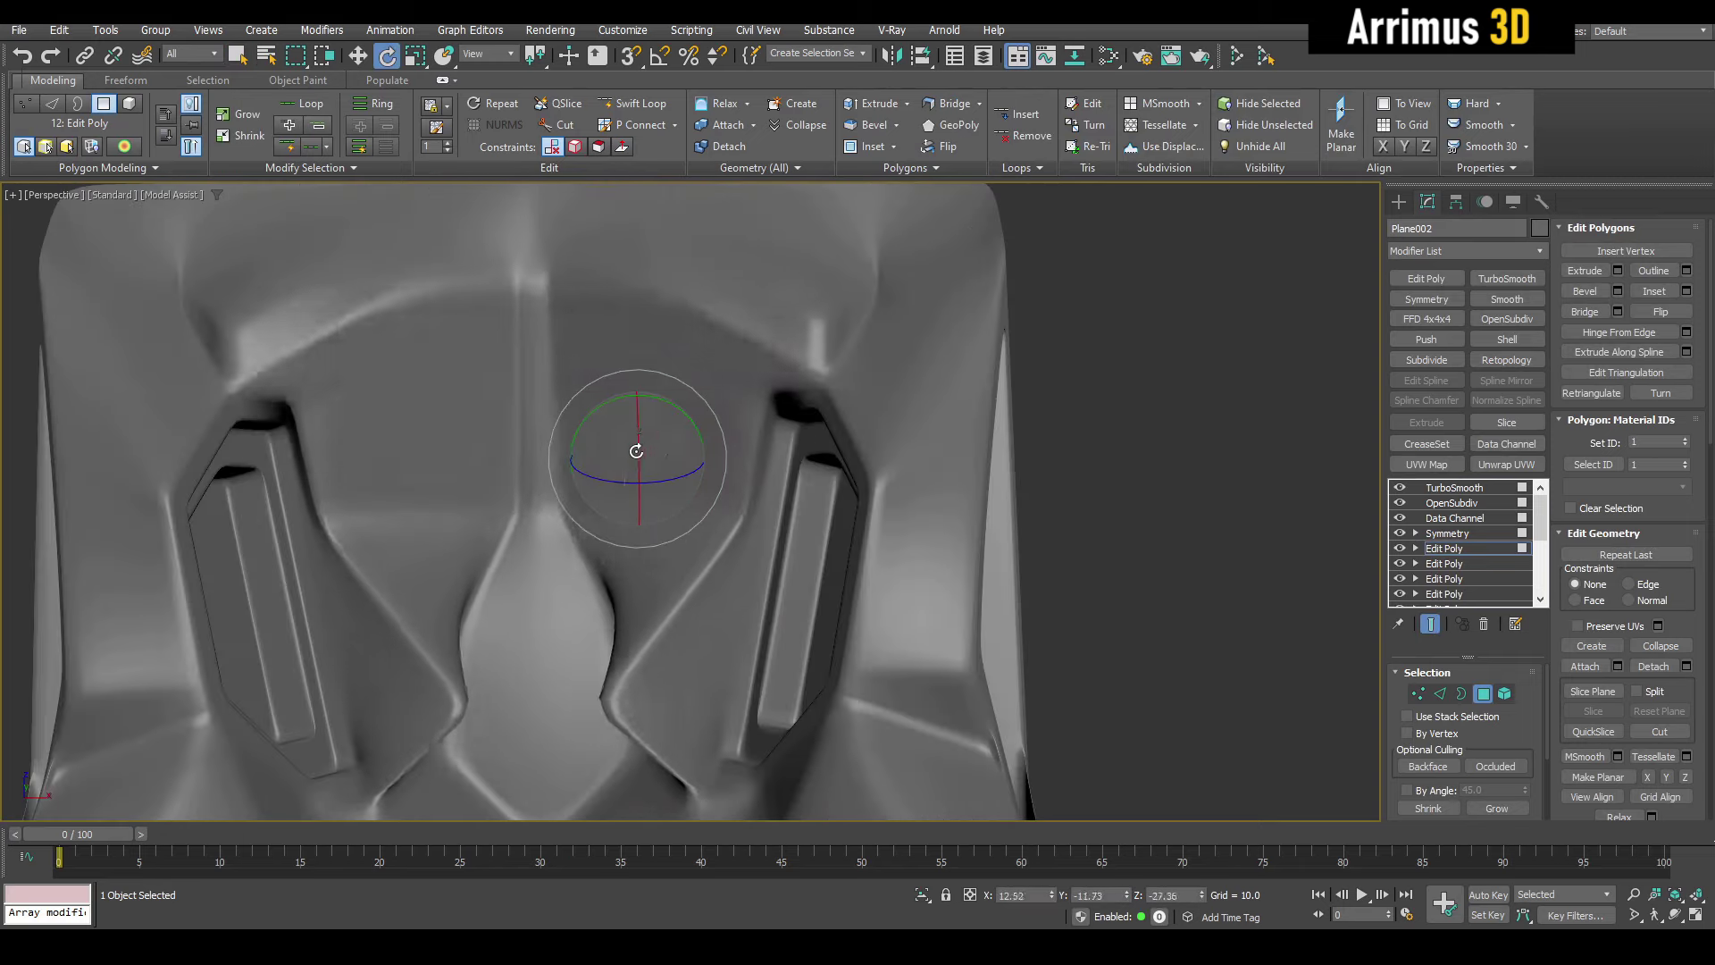
drag(636, 451, 662, 543)
- Leave polygon editing and examine the unsmoothed wireframe of the upper centre area
scroll(679, 518, down, 5)
key(4)
key(q)
alt+middle_drag(689, 571, 732, 520)
scroll(709, 459, up, 5)
key(grave)
key(F4)
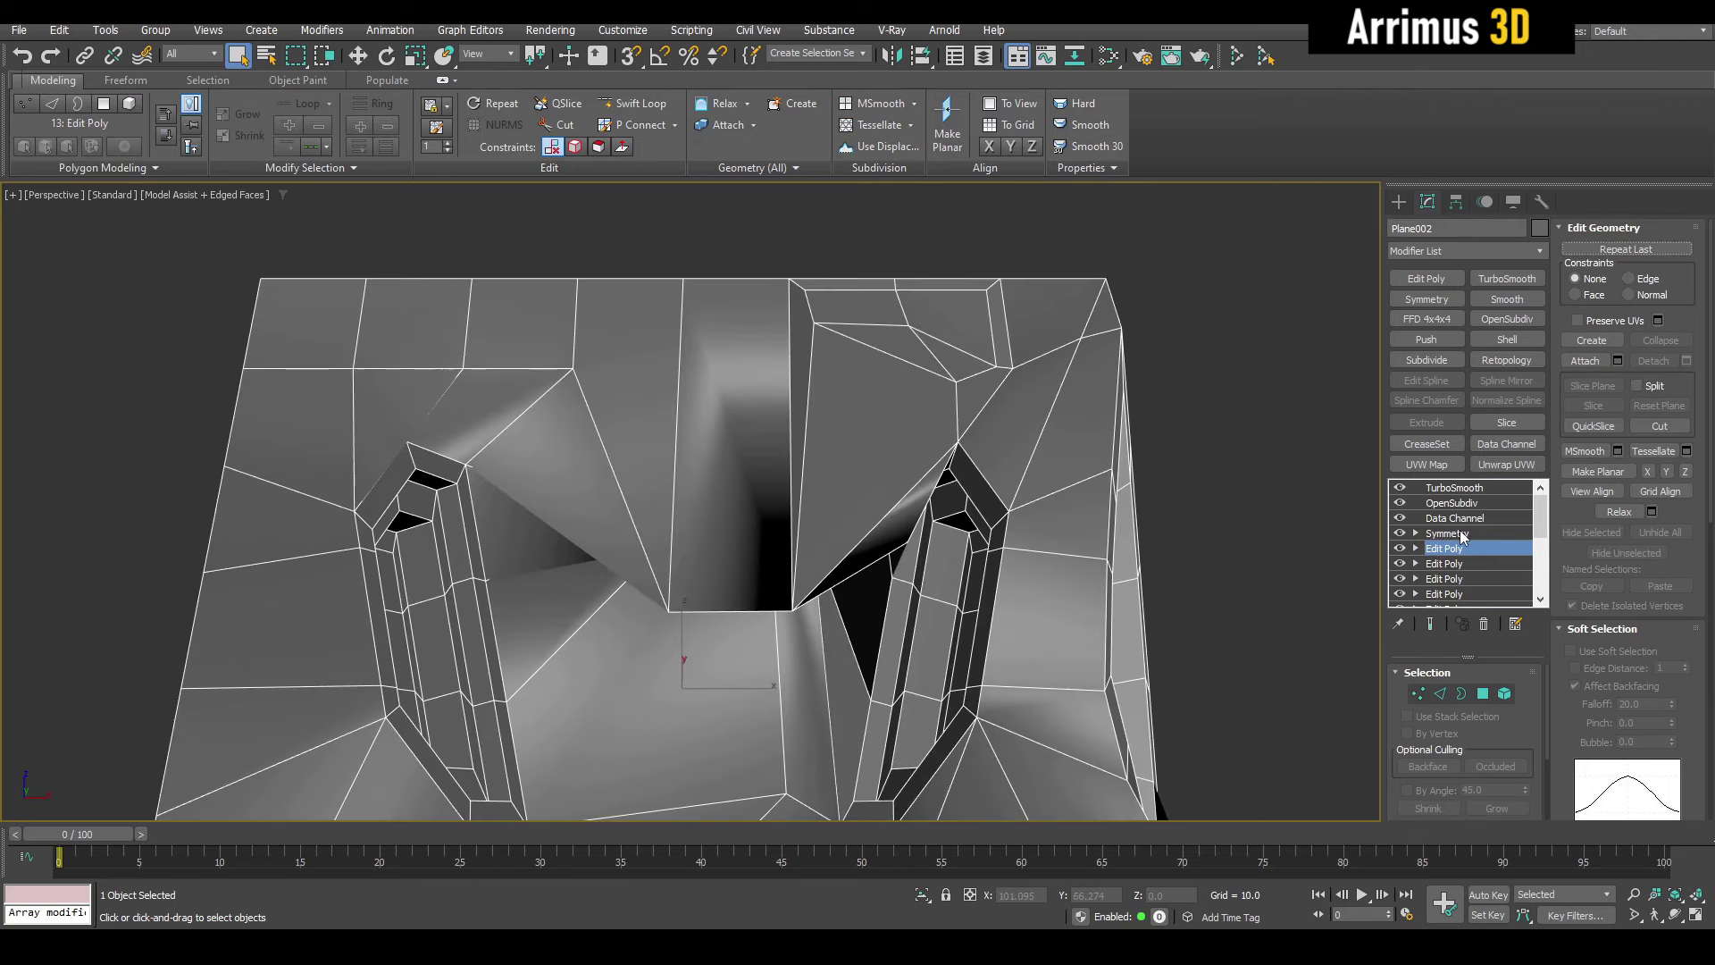
- Copy the Data Channel, OpenSubdiv and TurboSmooth modifiers from the stack
click(1456, 518)
shift+click(1456, 488)
right_click(1471, 490)
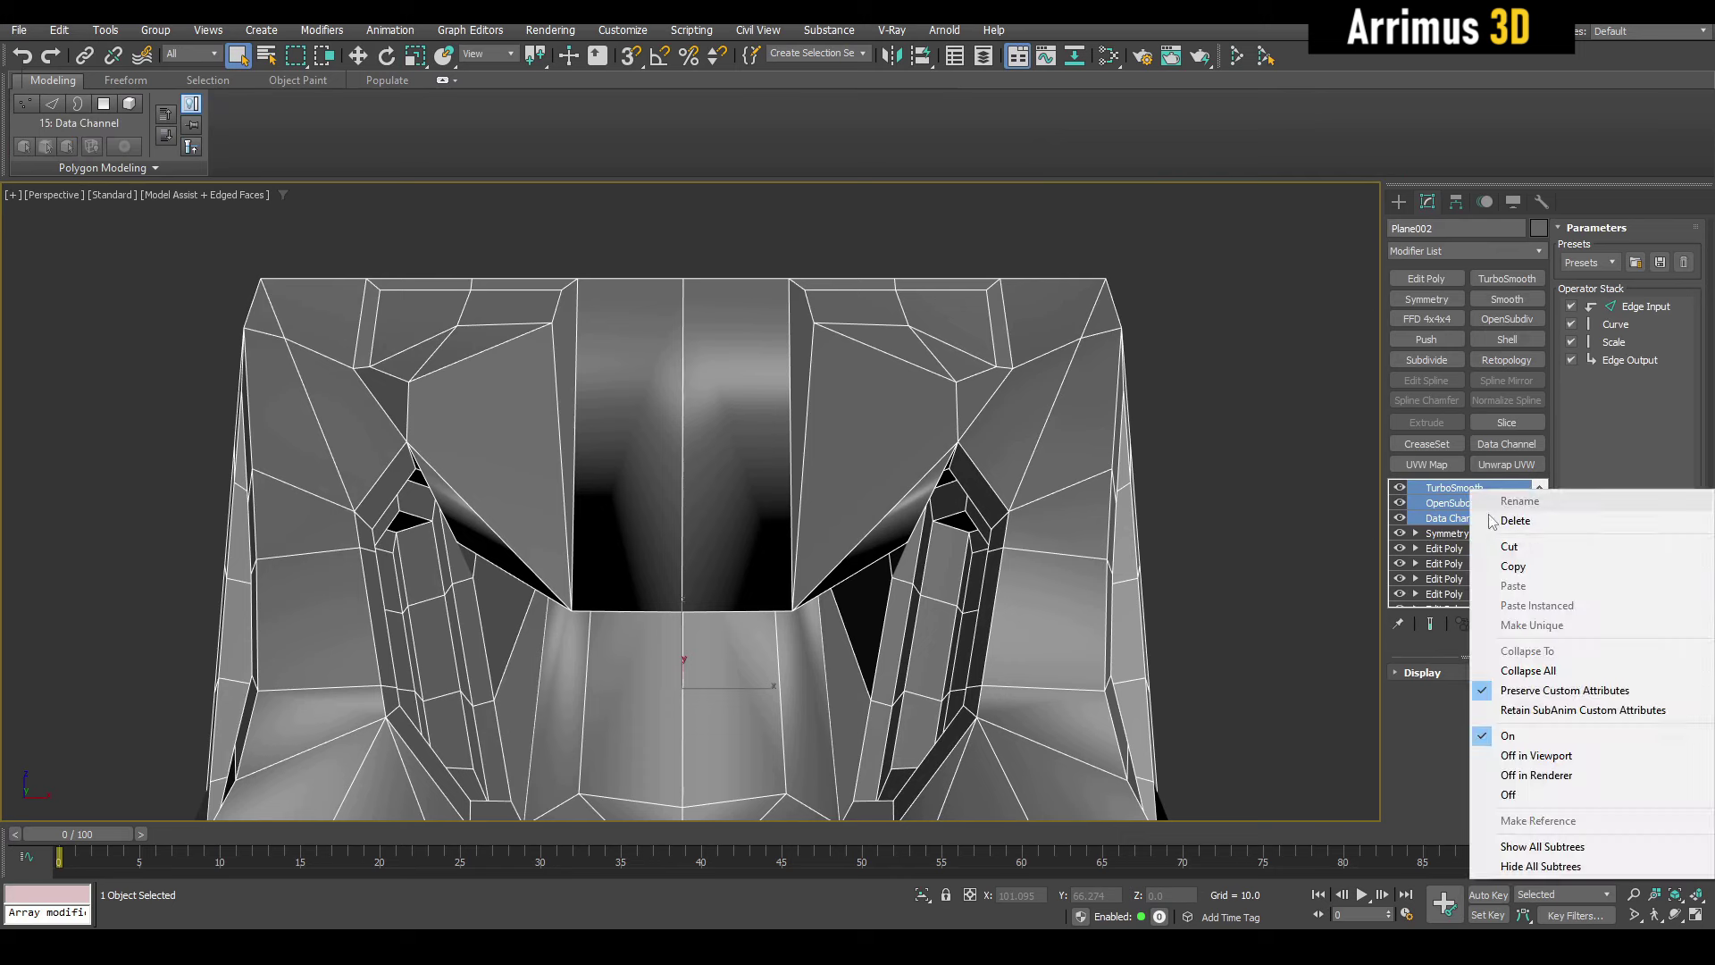
click(1509, 566)
click(1454, 534)
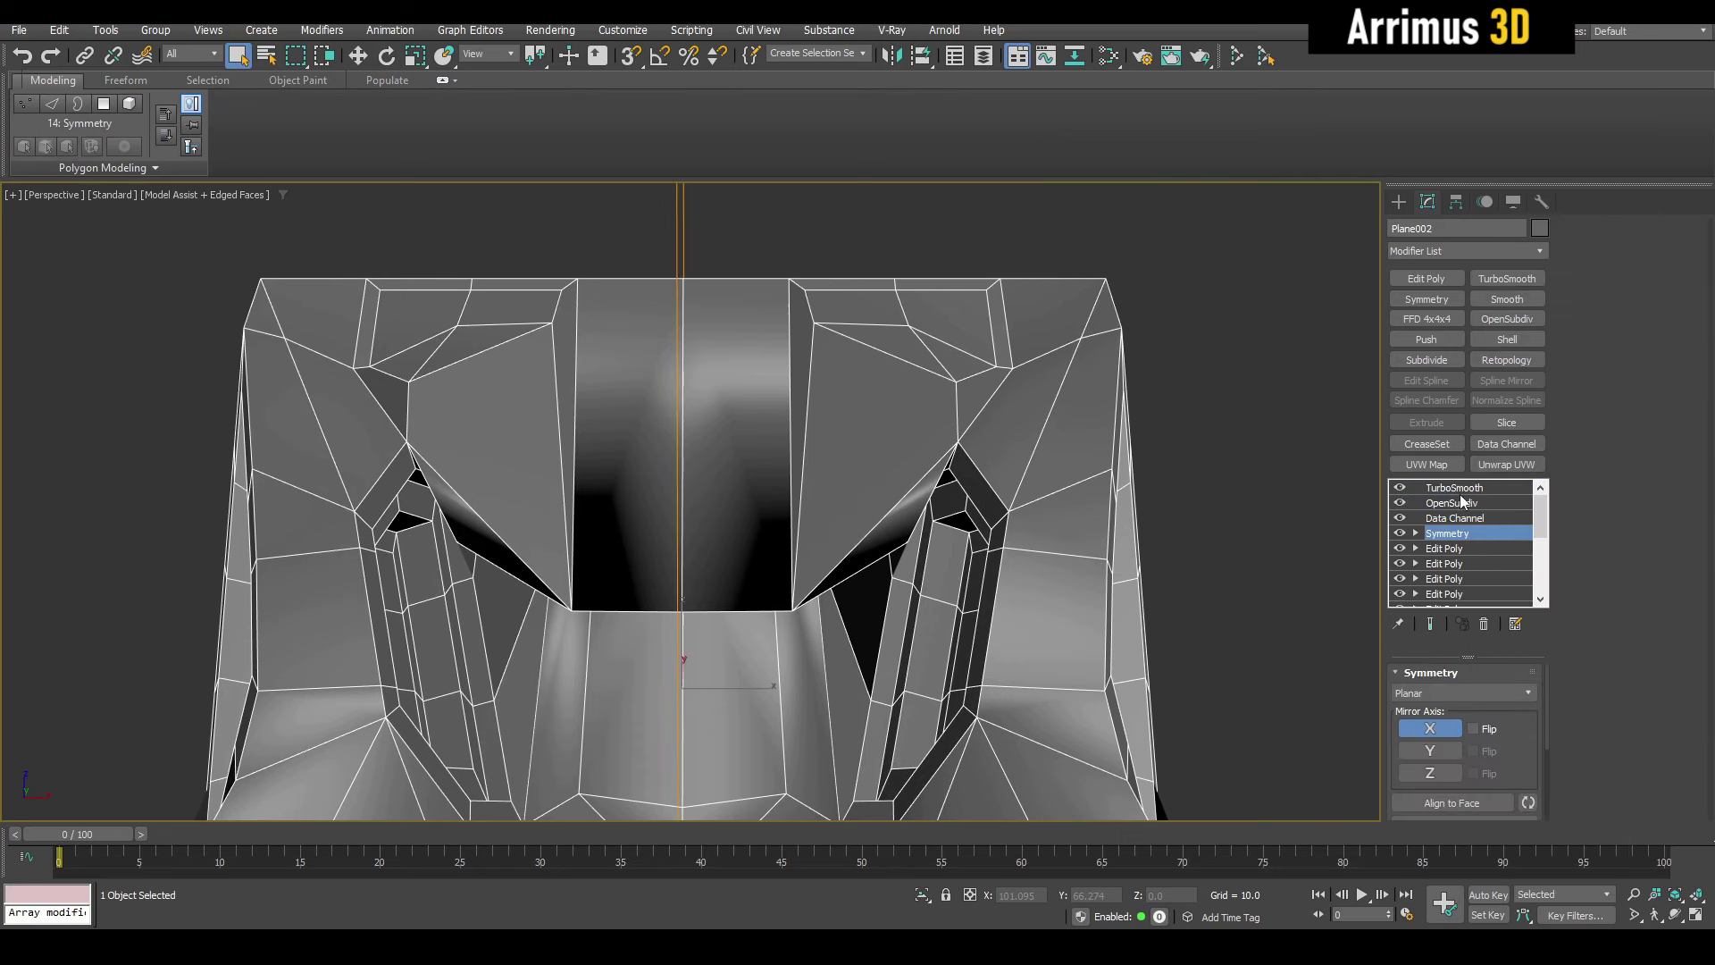
right_click(1461, 497)
click(1490, 547)
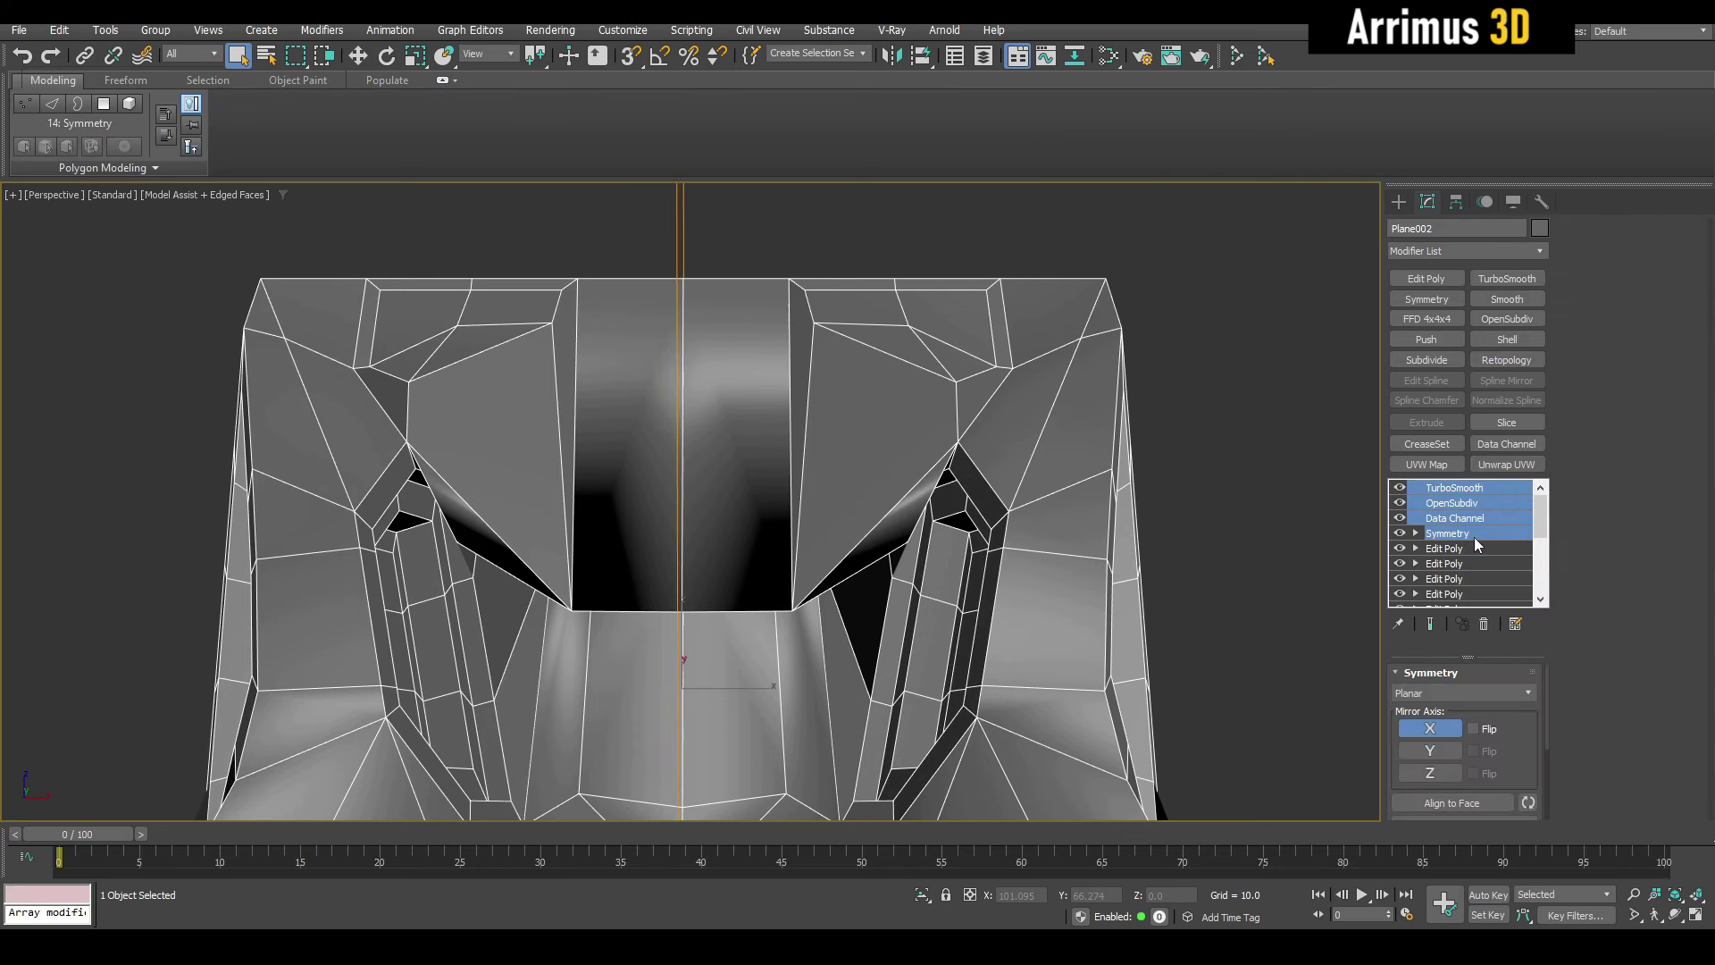
- Add an Edit Poly modifier directly above the Symmetry modifier and enter its polygon editing
click(1440, 536)
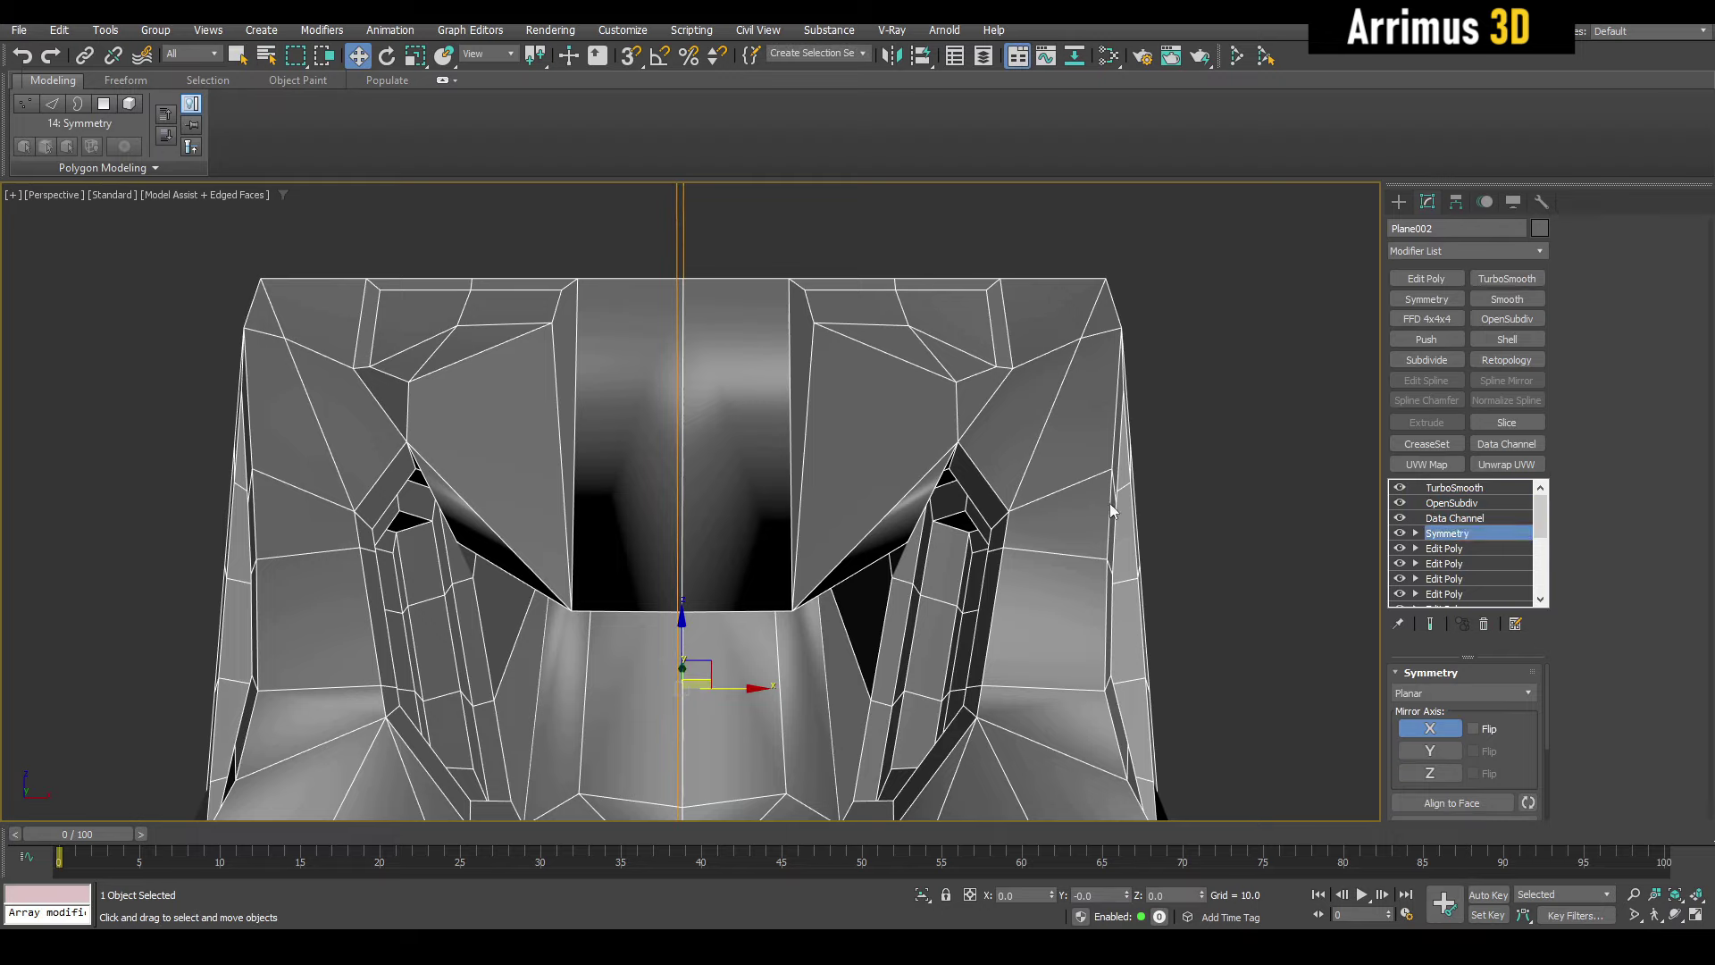
key(shift+e)
key(4)
key(q)
scroll(834, 525, up, 3)
mouse_move(836, 526)
alt+middle_down()
mouse_move(838, 464)
mouse_move(850, 524)
alt+middle_up()
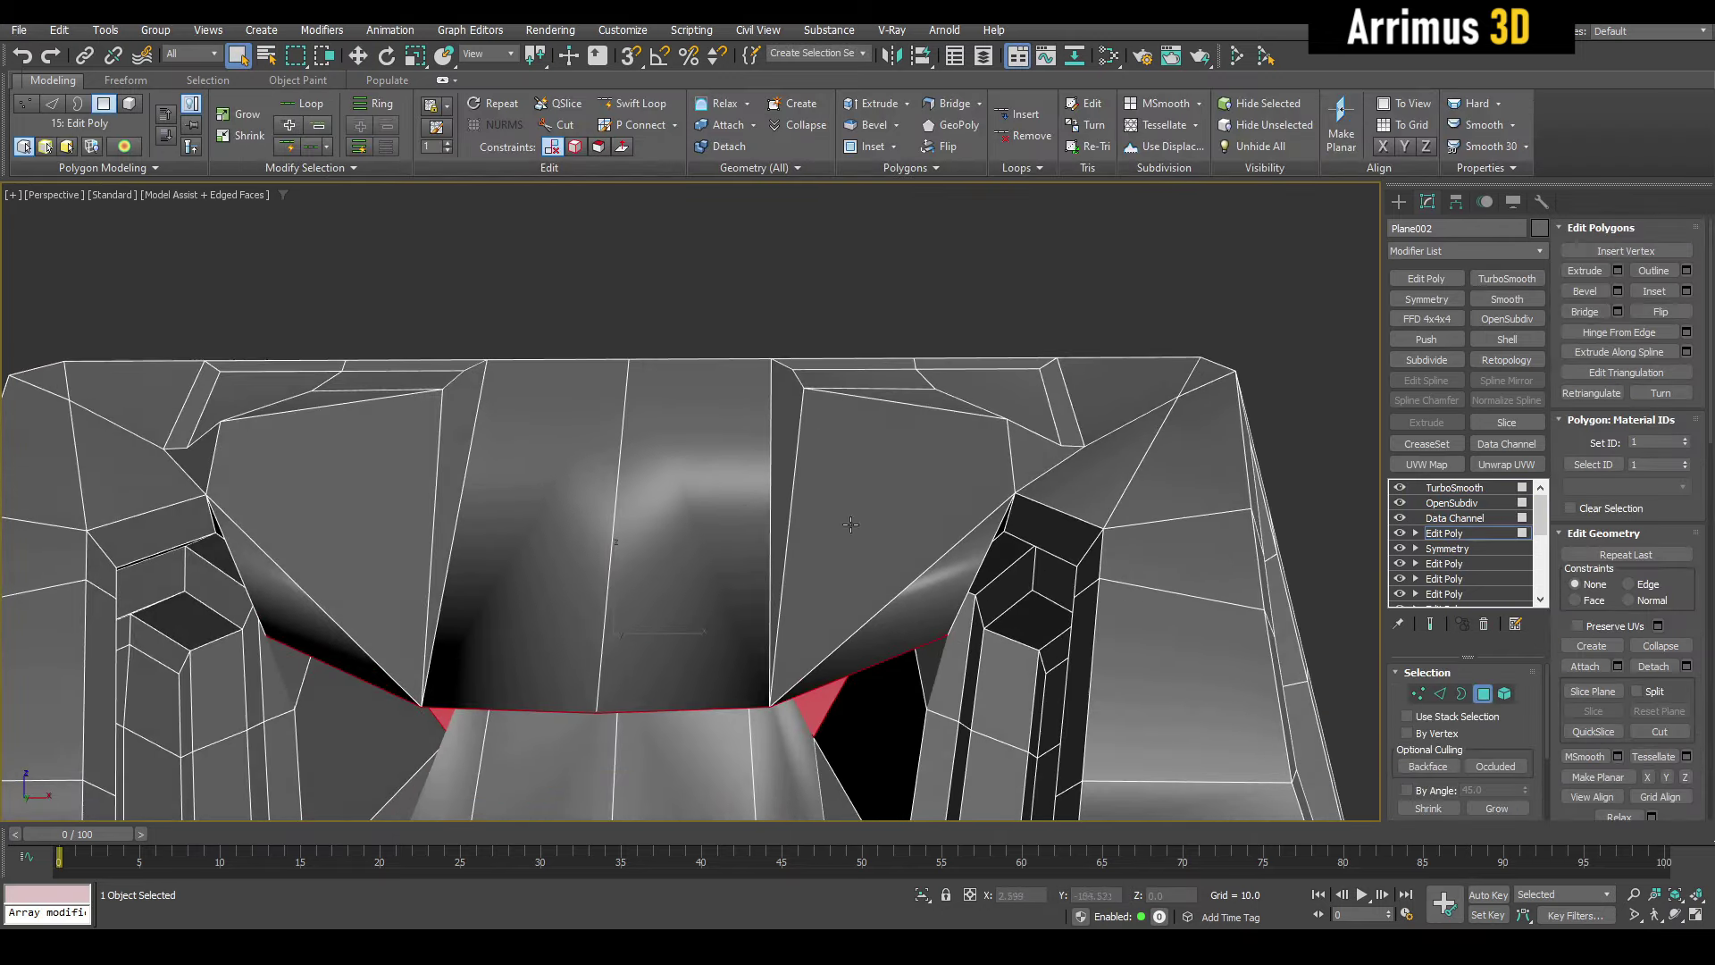
- Cut an edge from the right slot's upper corner across the overhang to the centre line
alt+middle_drag(990, 587, 938, 493)
key(F4)
key(F4)
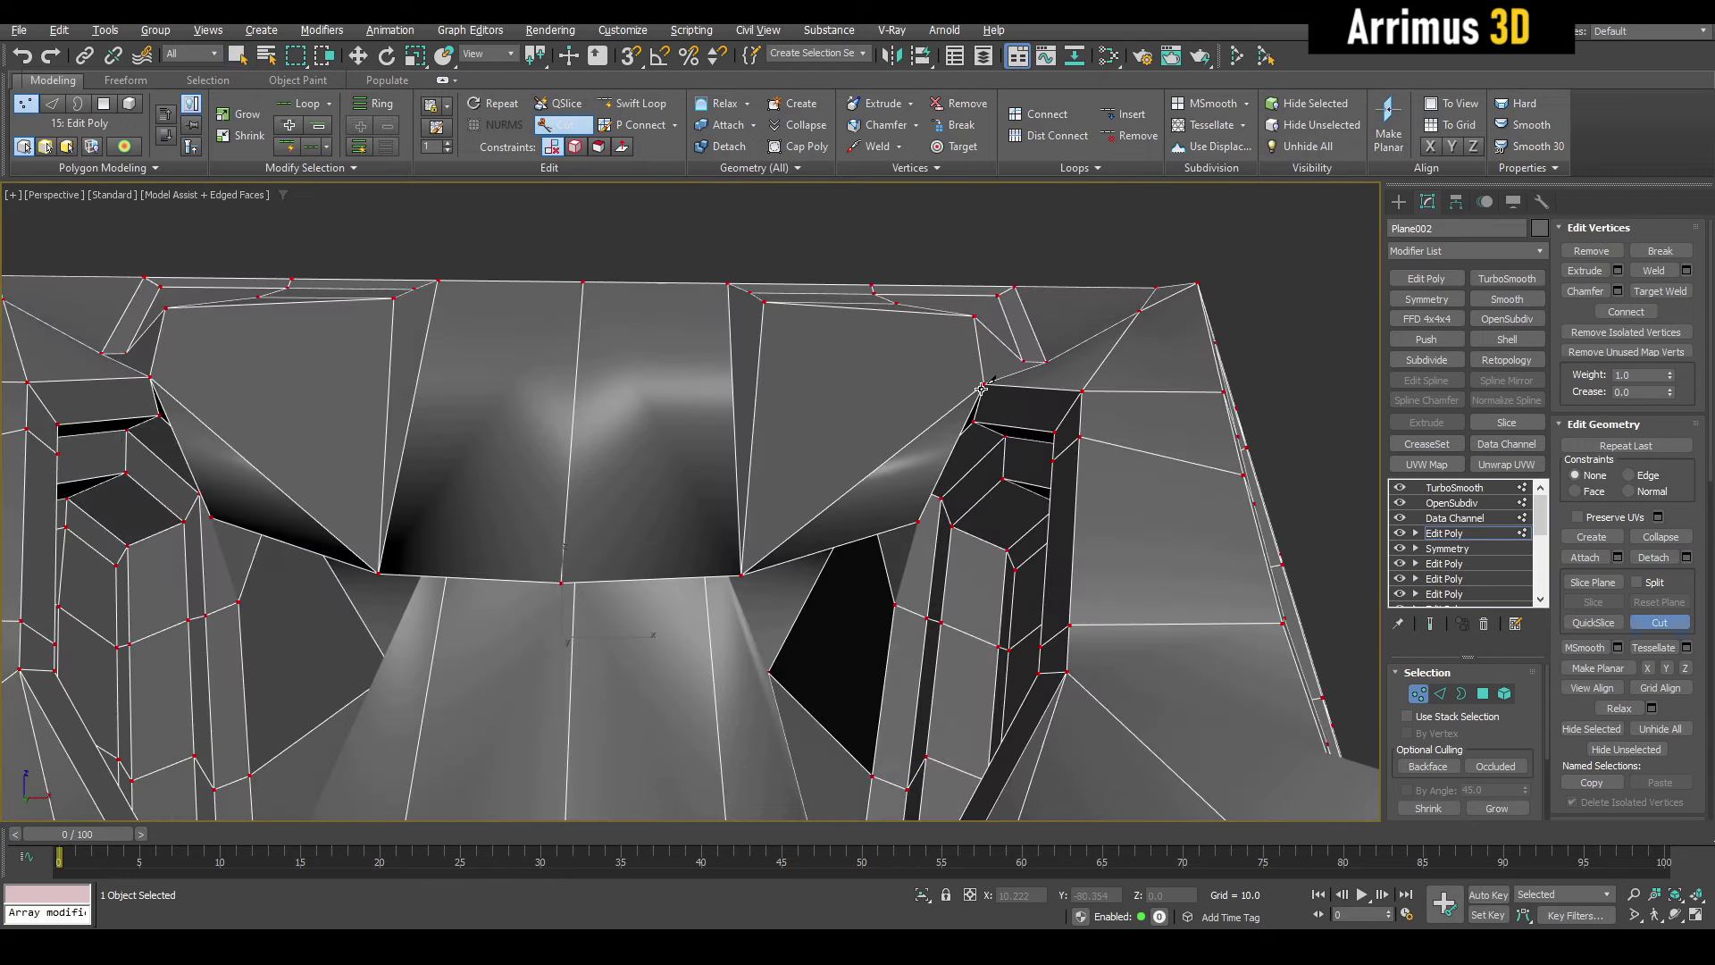
click(568, 490)
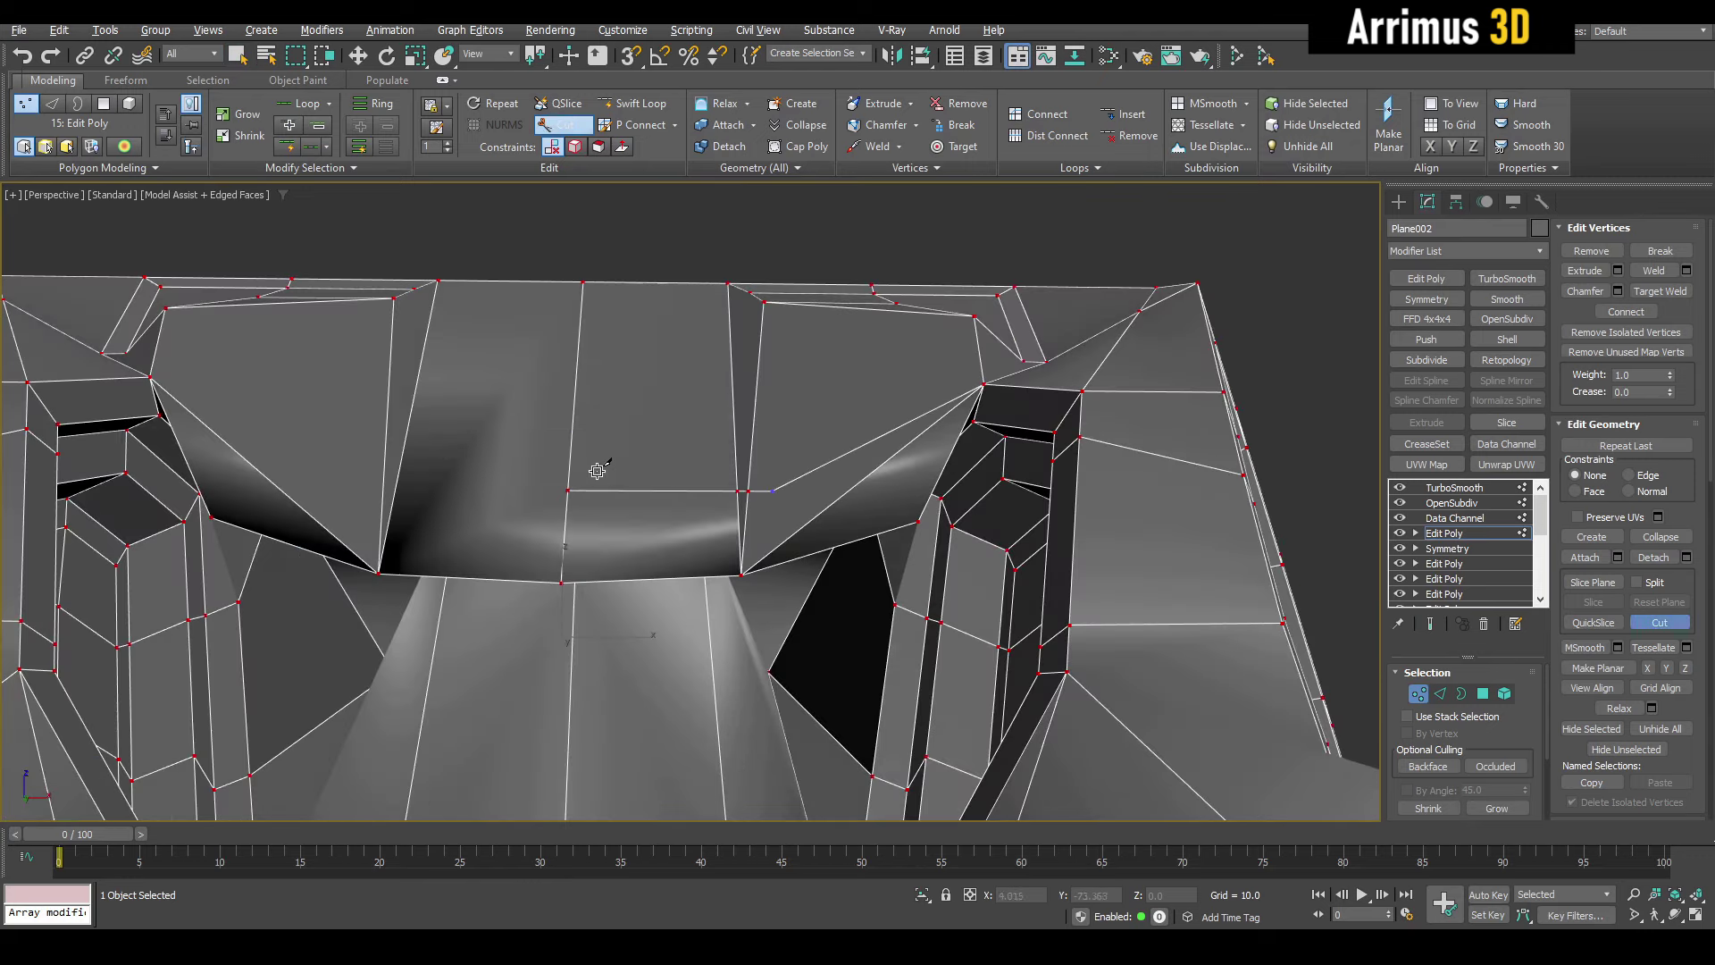
- Select the vertices of the new cut, move them to reshape the overhang, and check the smoothed result
key(alt+x)
drag(533, 464, 556, 482)
alt+middle_drag(769, 498, 525, 499)
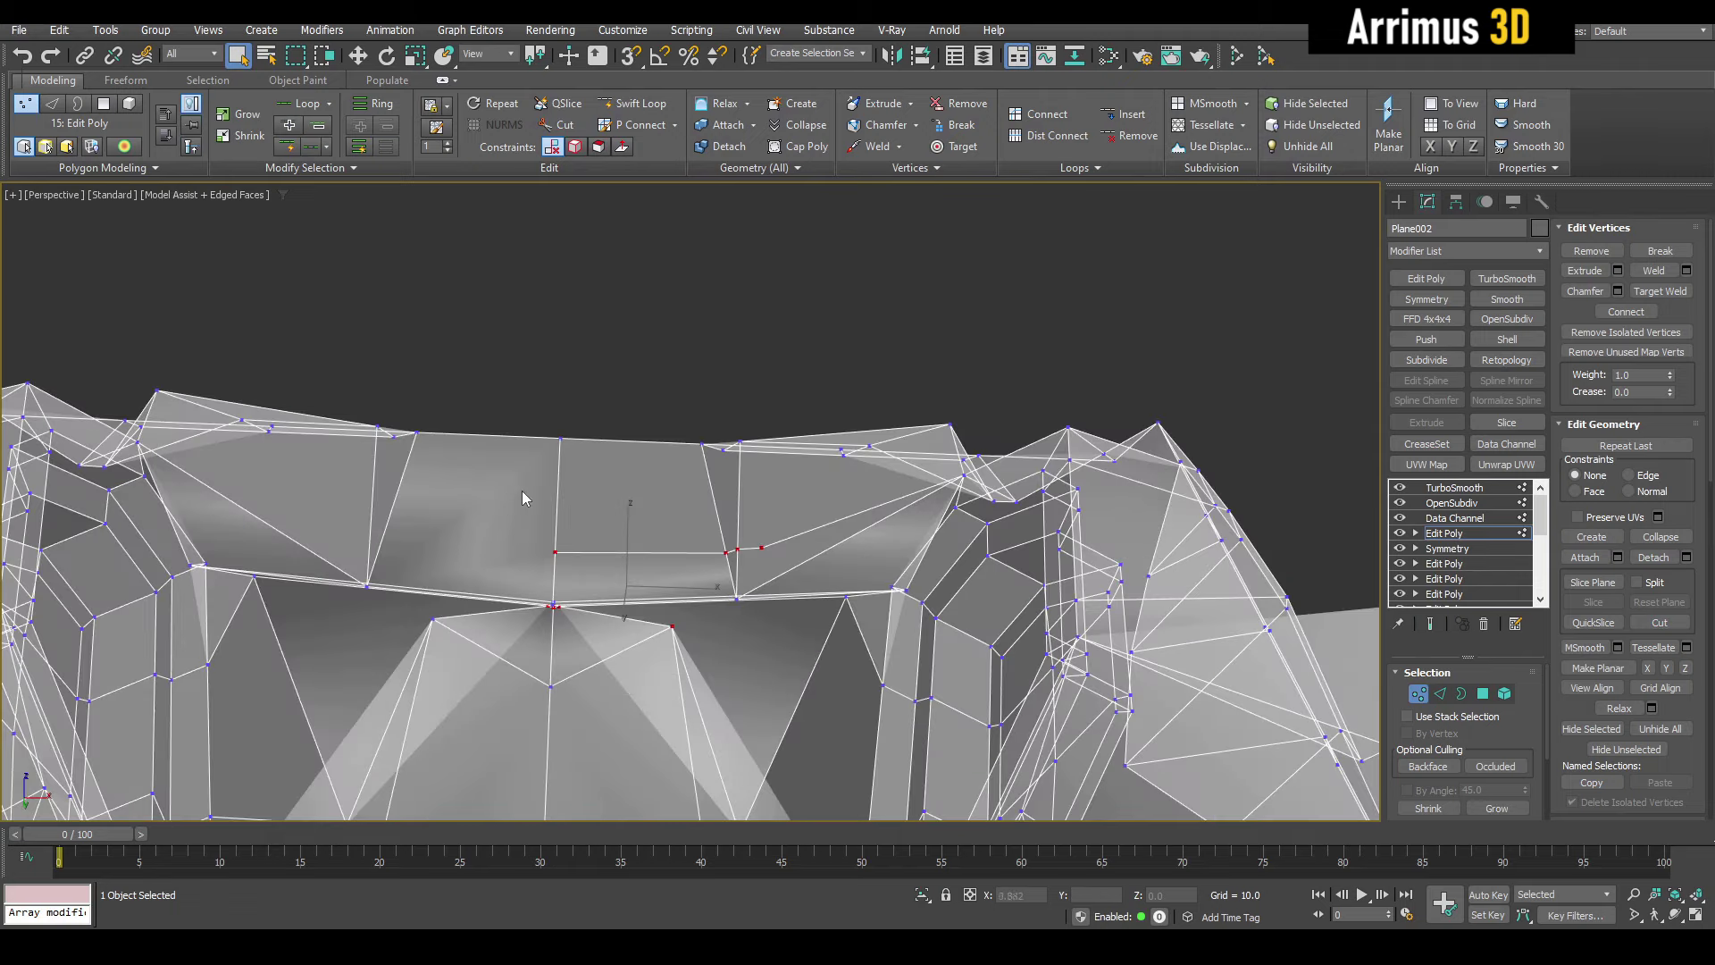
key(alt+x)
alt+middle_drag(782, 585, 734, 548)
key(w)
scroll(711, 546, down, 3)
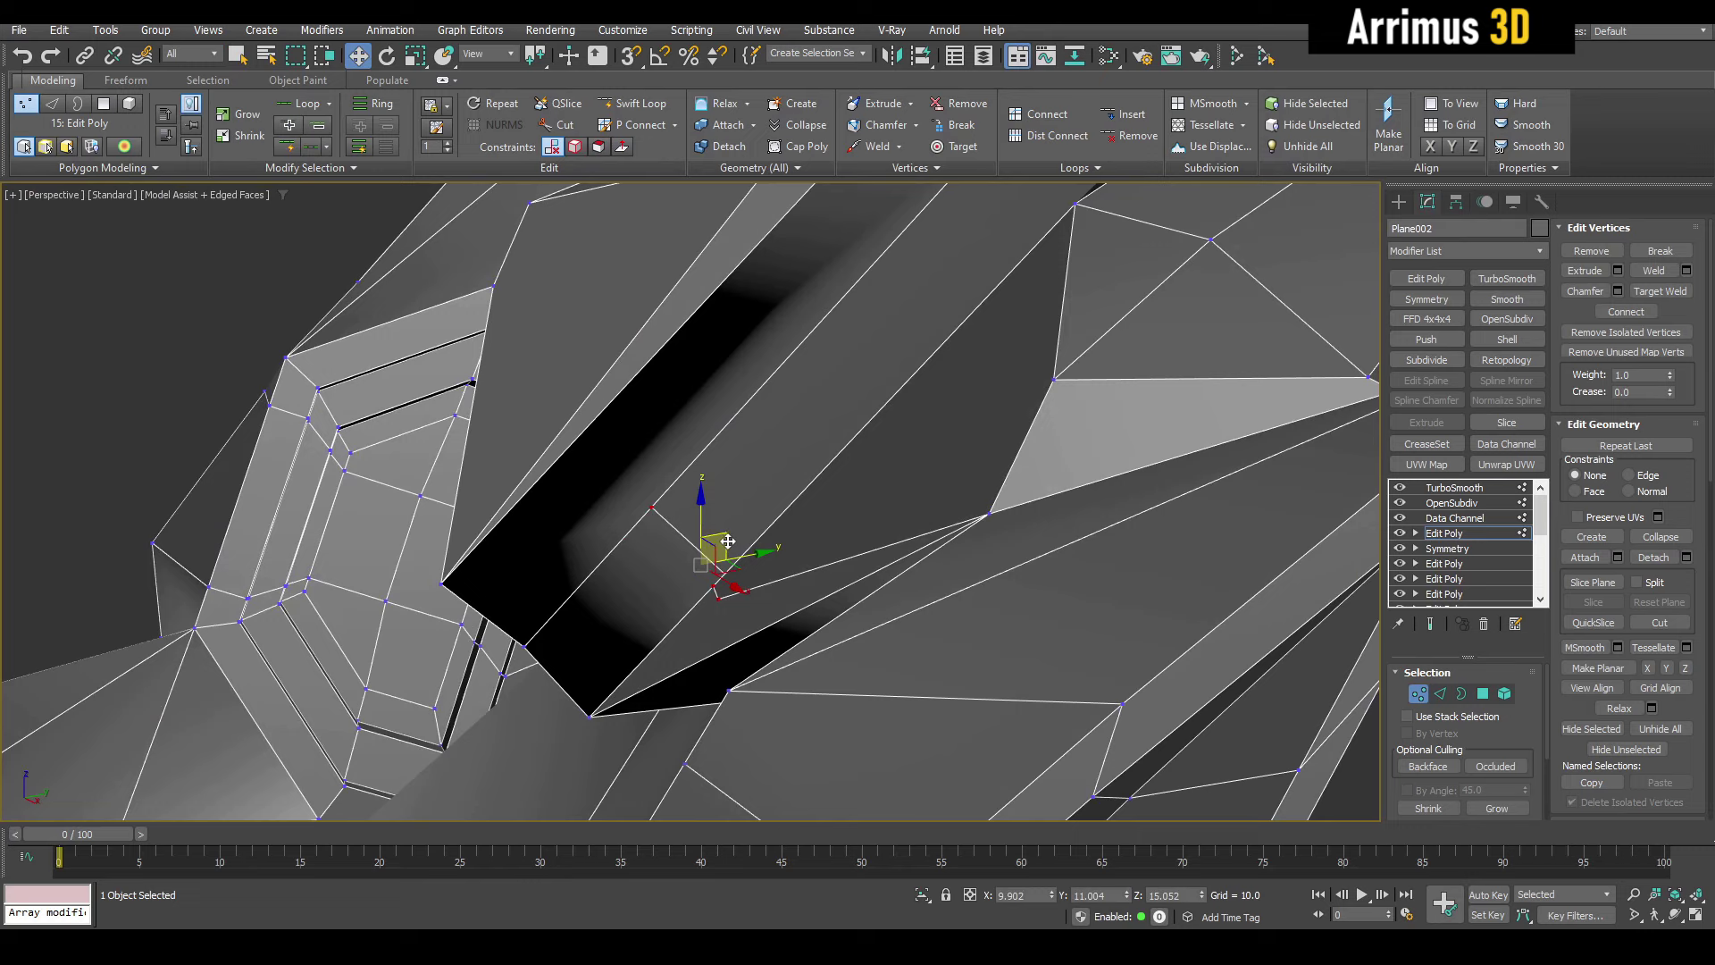
drag(728, 541, 593, 509)
key(ctrl+q)
key(F4)
alt+middle_drag(593, 509, 792, 498)
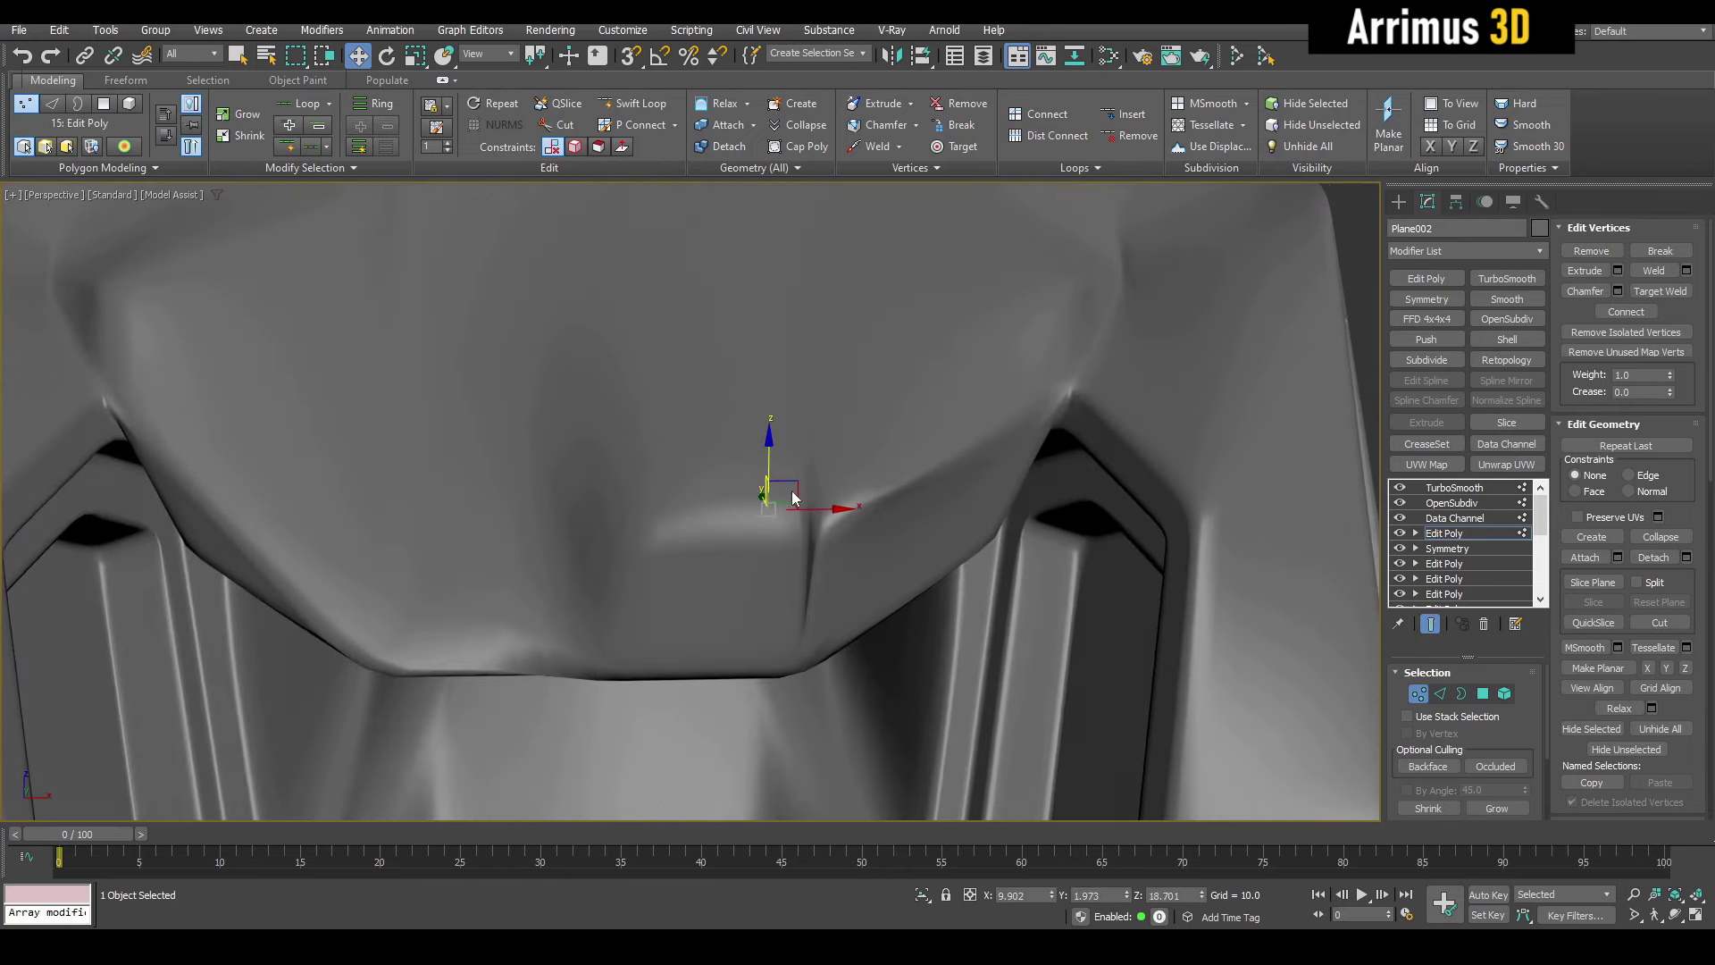
- Target-weld the stray vertex beside the overhang's new cut onto the cut's outer corner vertex
key(1)
key(q)
key(q)
key(ctrl+q)
key(F4)
key(1)
key(ctrl+shift+w)
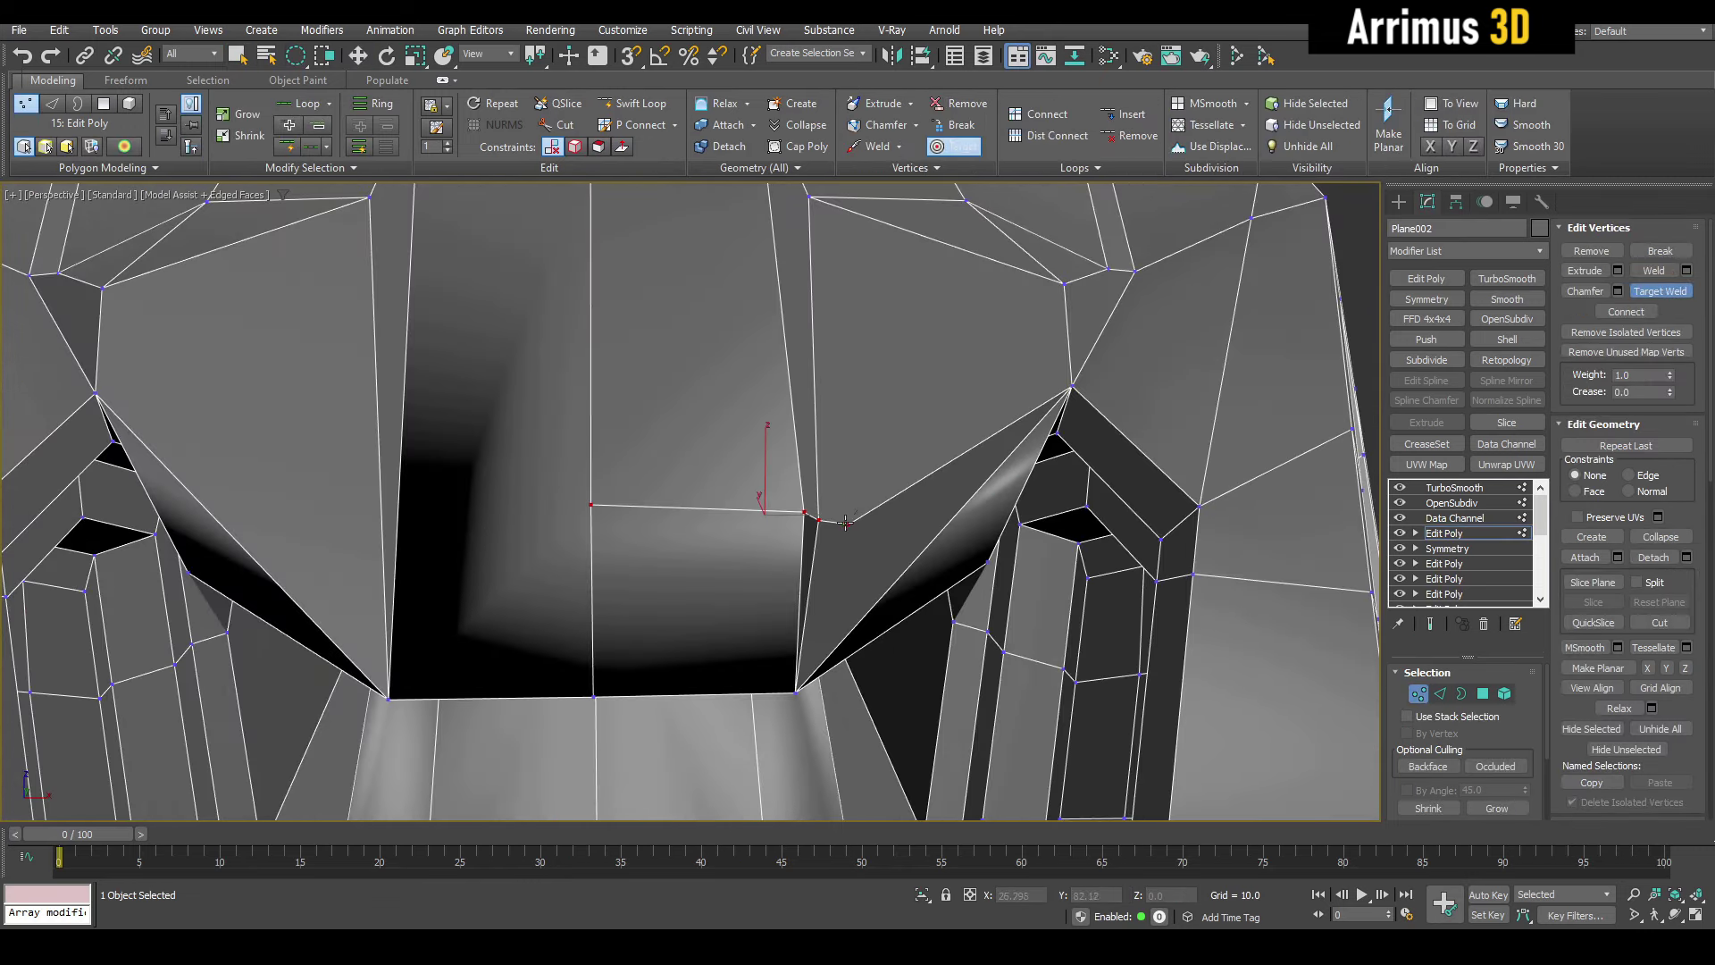
click(803, 515)
right_click(809, 512)
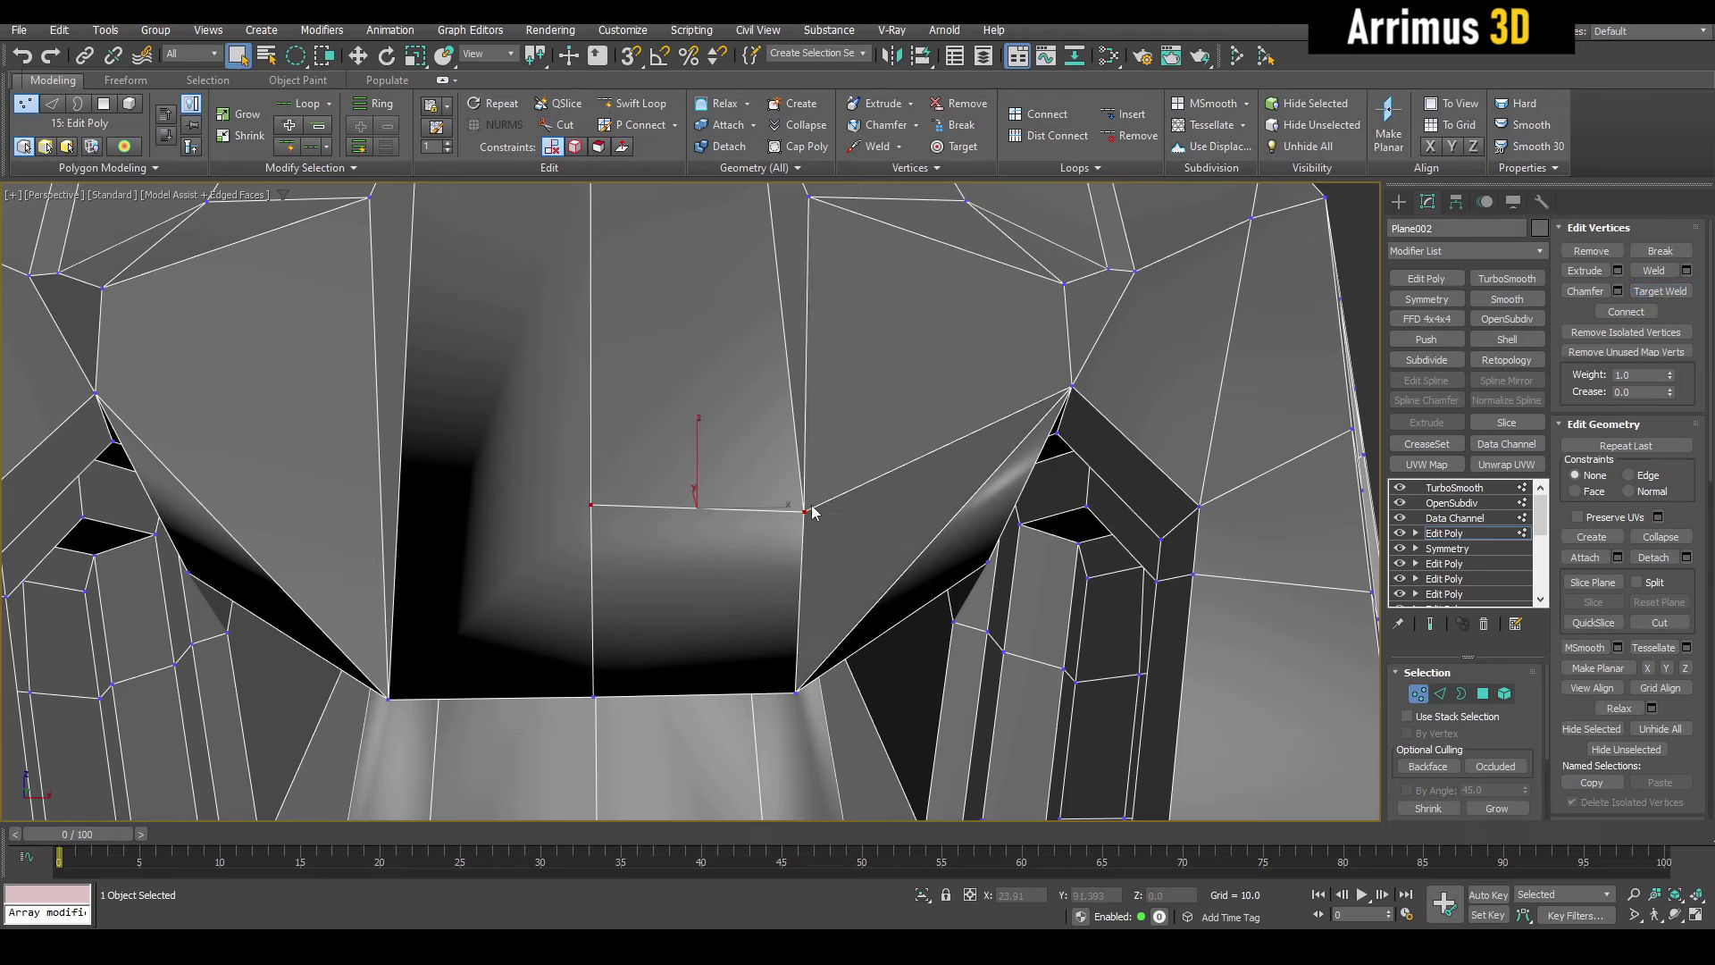
- Replace the modifiers above the top Edit Poly with the copied stack of Symmetry, Data Channel, OpenSubdiv and TurboSmooth
scroll(807, 512, down, 3)
key(ctrl+q)
key(F4)
scroll(807, 536, down, 2)
key(1)
alt+middle_drag(807, 536, 759, 589)
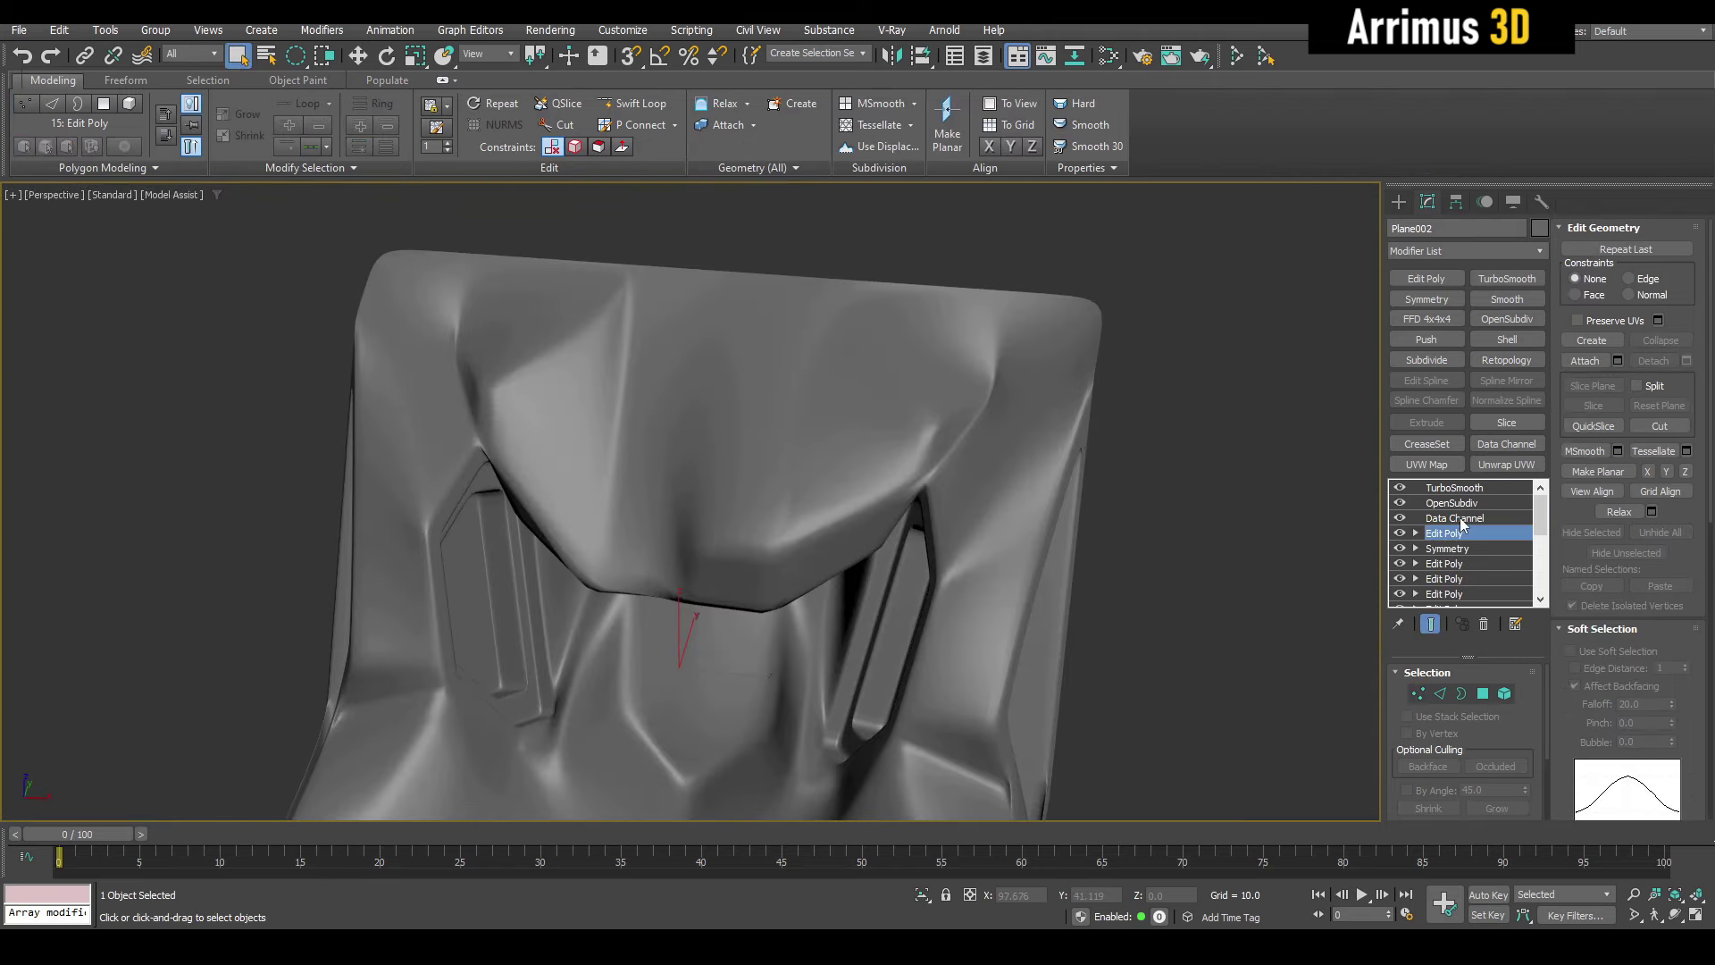
click(1454, 518)
right_click(1470, 489)
click(1505, 509)
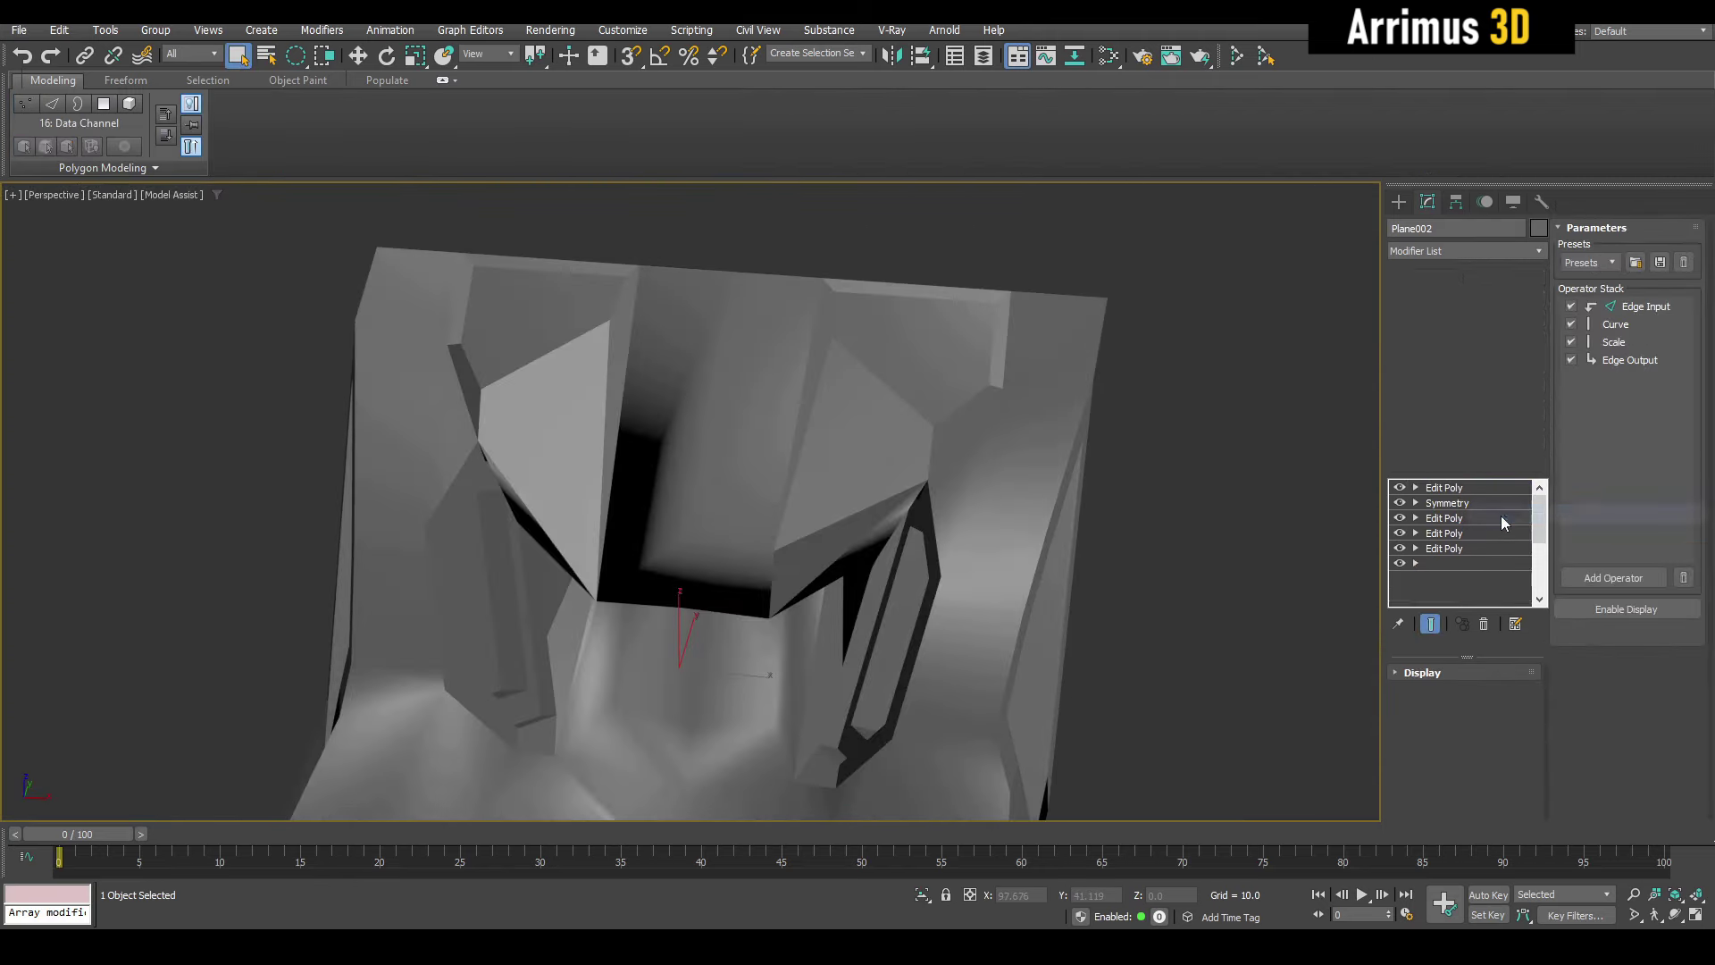
click(1465, 488)
right_click(1466, 494)
click(1494, 586)
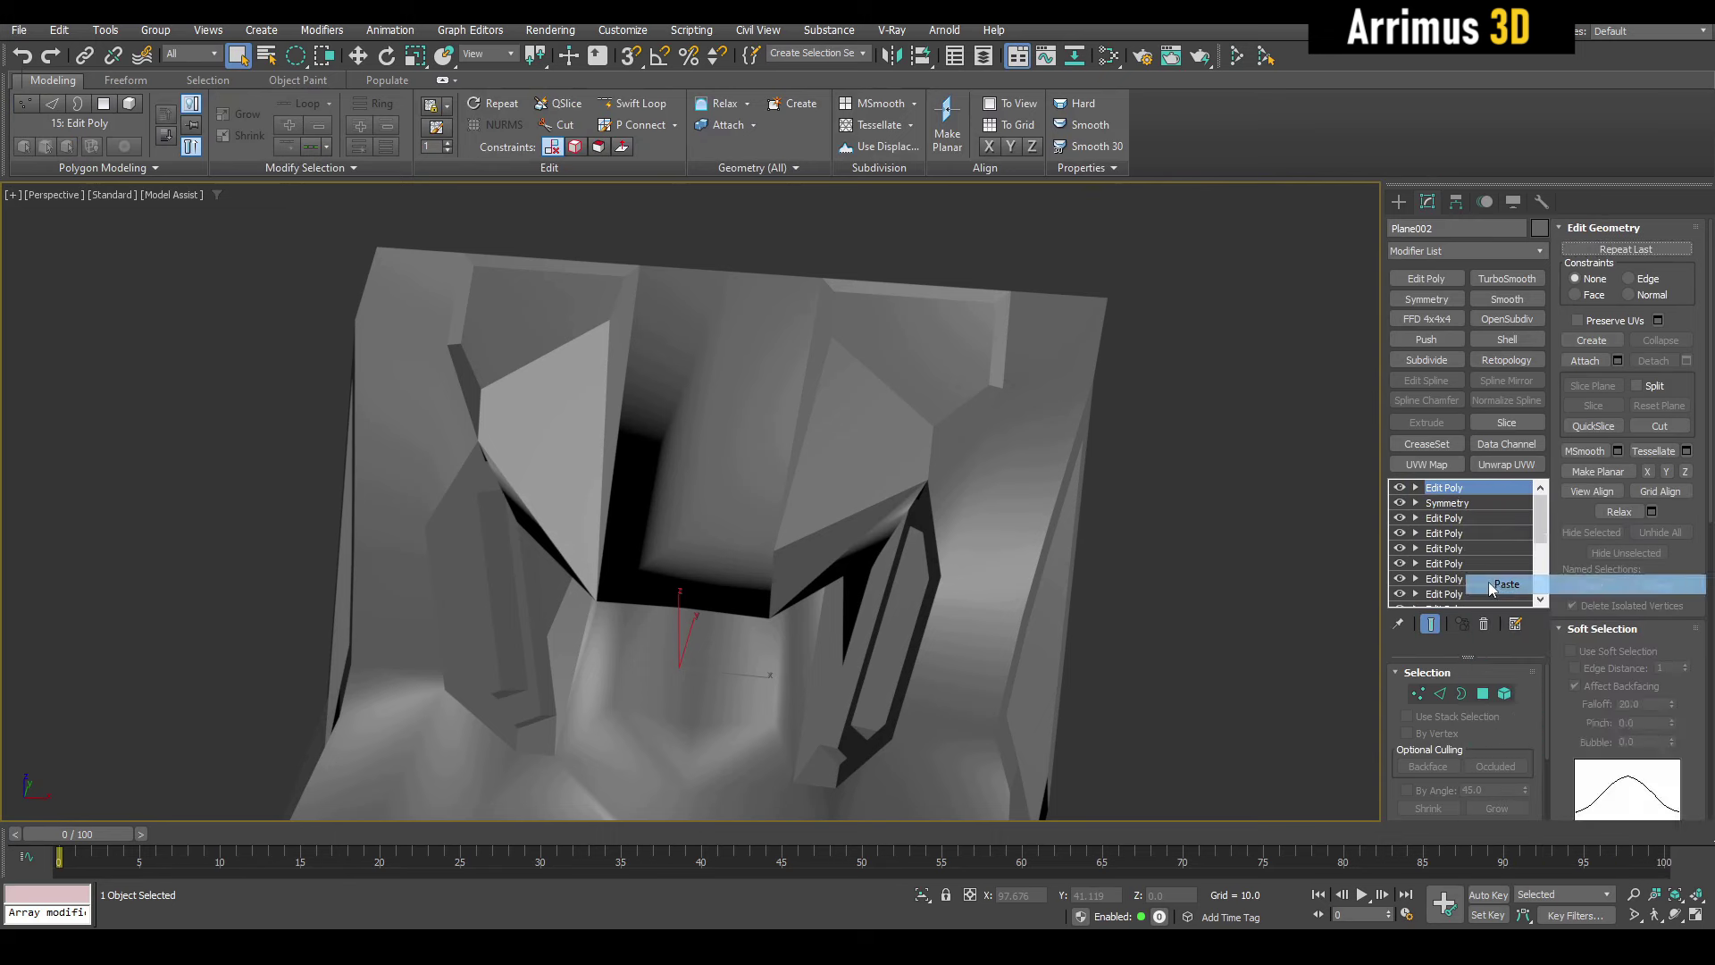
- Deselect the surface and examine its mirrored, smoothed shape from the front and at an angle
middle_drag(1146, 540, 1192, 499)
click(1192, 501)
scroll(1067, 536, down, 3)
alt+middle_drag(1056, 529, 916, 393)
scroll(1052, 539, down, 3)
scroll(1048, 482, up, 5)
scroll(1000, 471, down, 5)
middle_drag(835, 317, 896, 456)
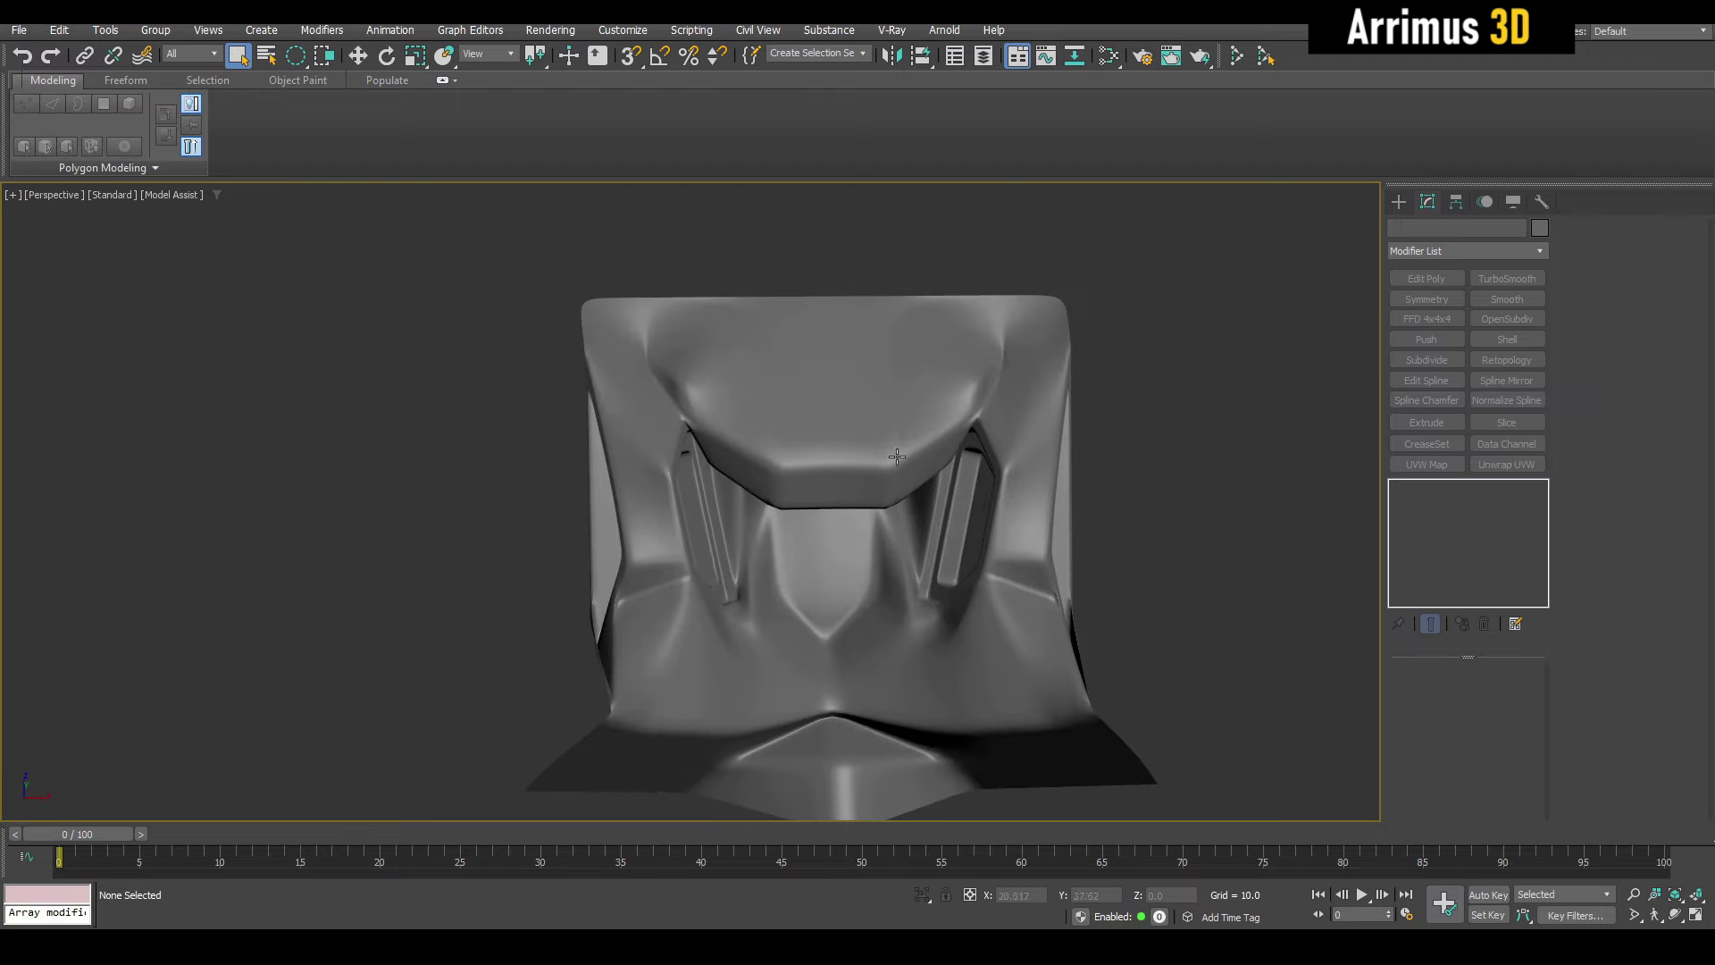
- Go to the Edit Poly below the top Symmetry without the end result and add a Smooth modifier above it
scroll(880, 421, up, 3)
key(F4)
click(880, 422)
click(1445, 547)
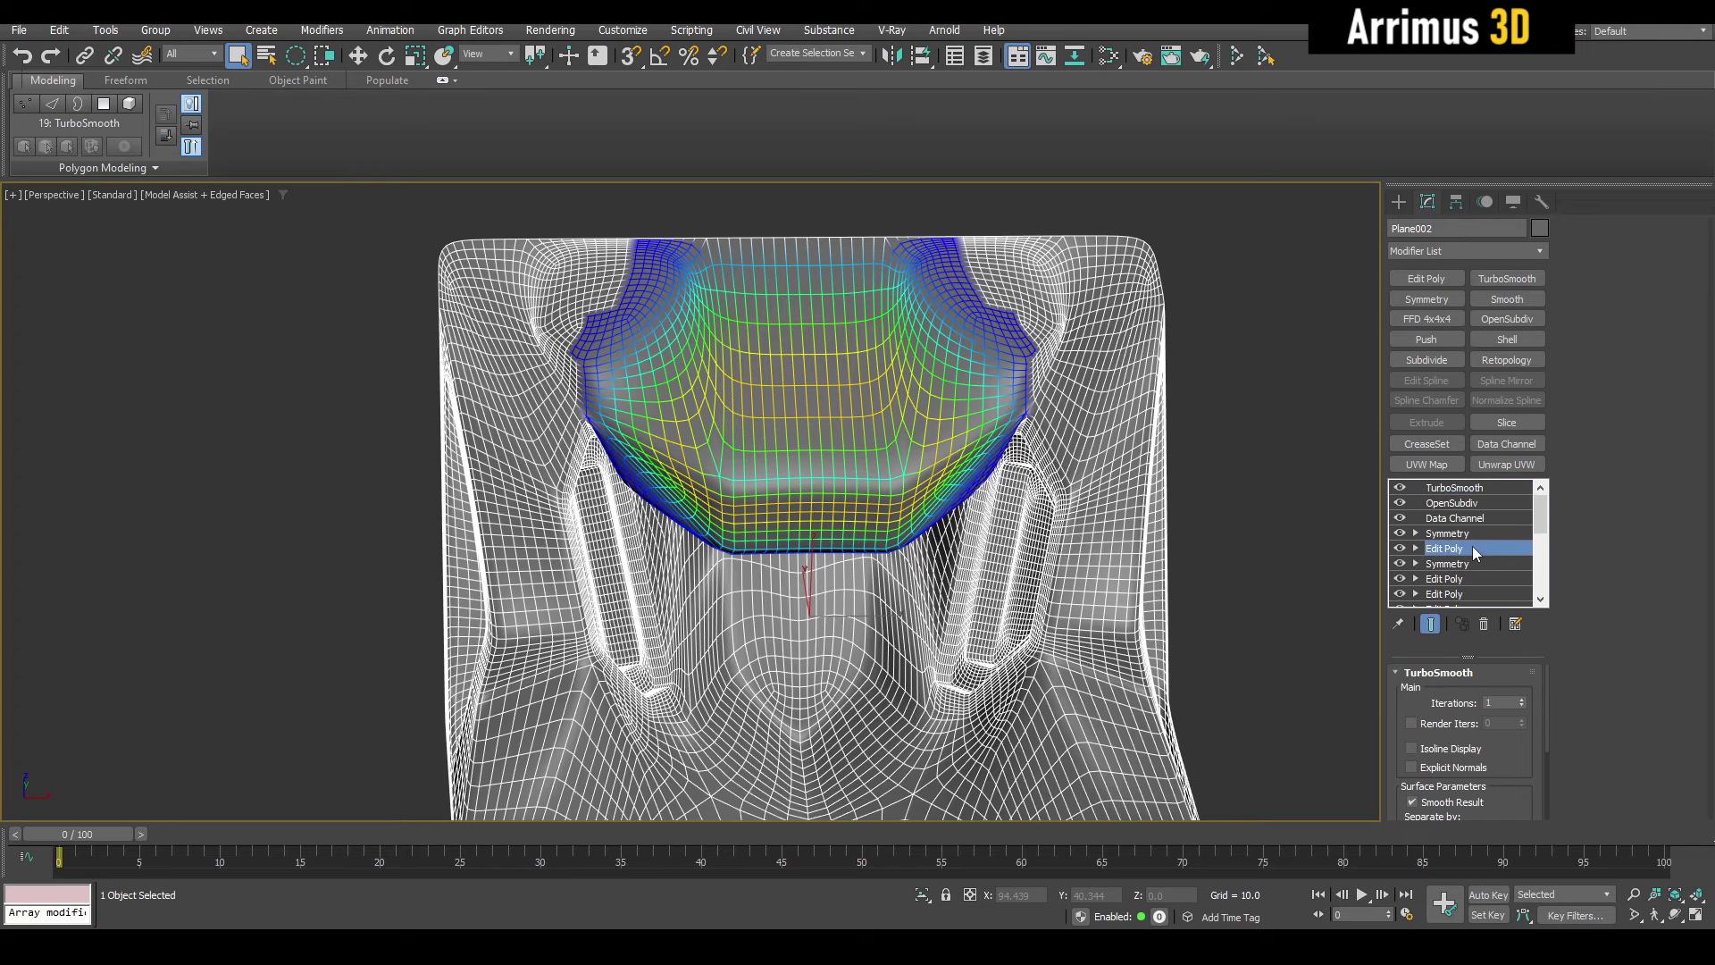
click(1430, 623)
scroll(958, 442, up, 3)
middle_drag(957, 442, 970, 415)
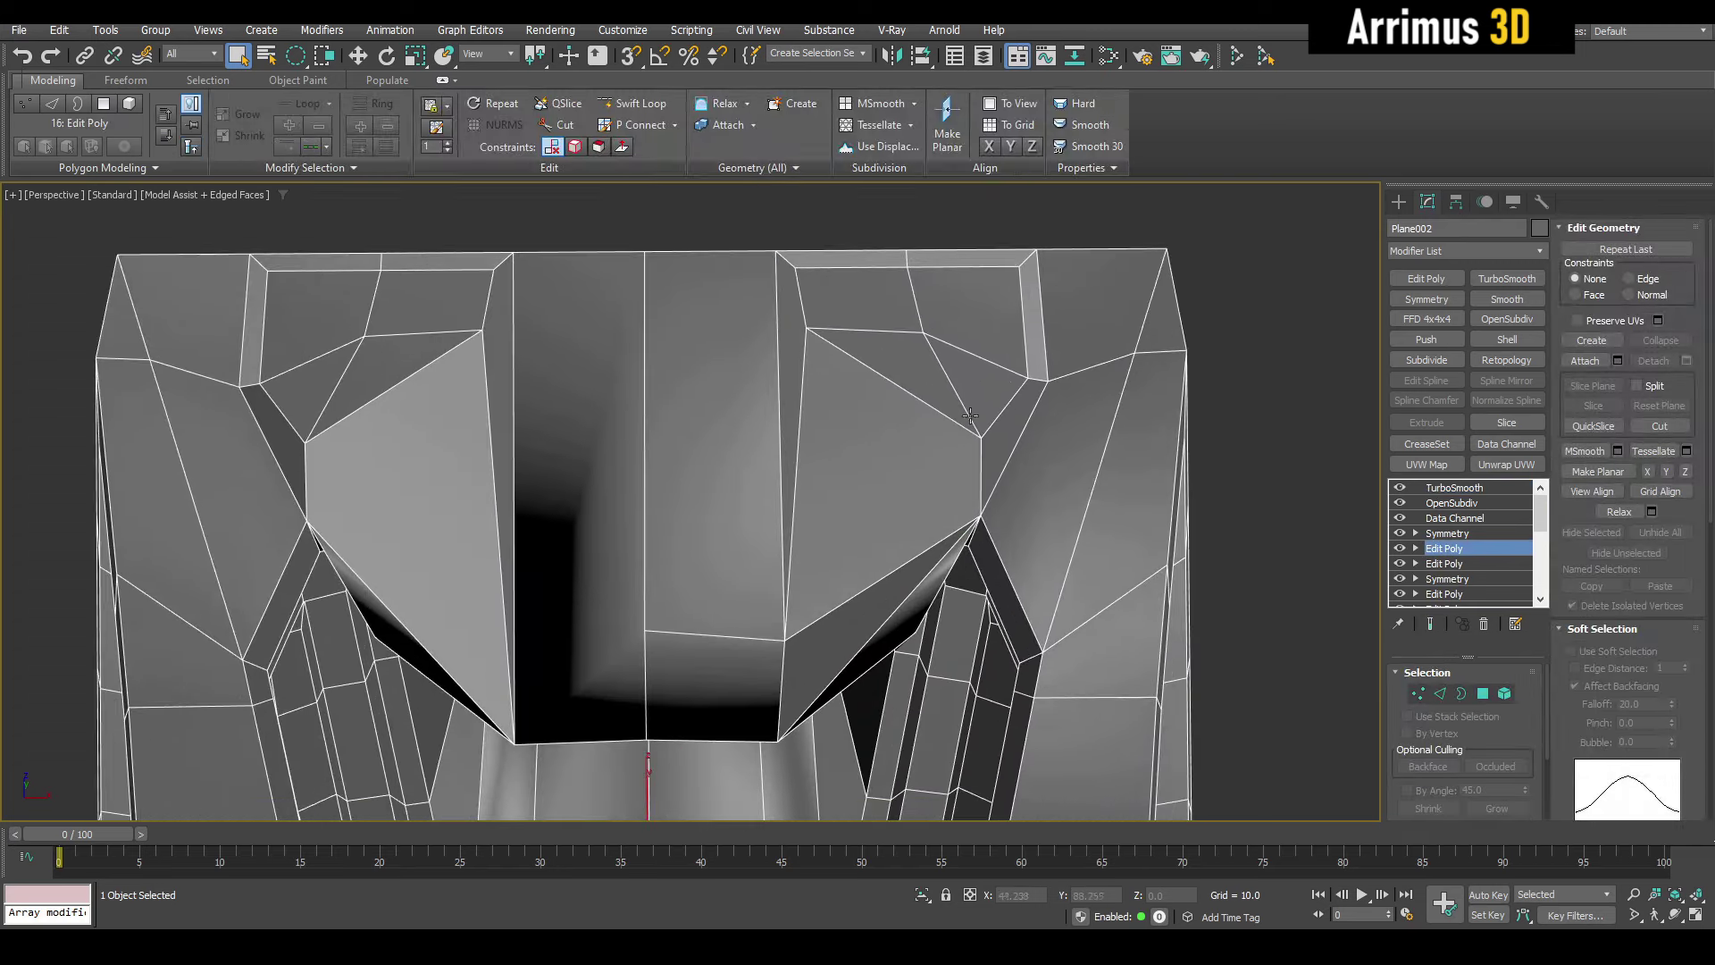
middle_drag(940, 486, 1000, 317)
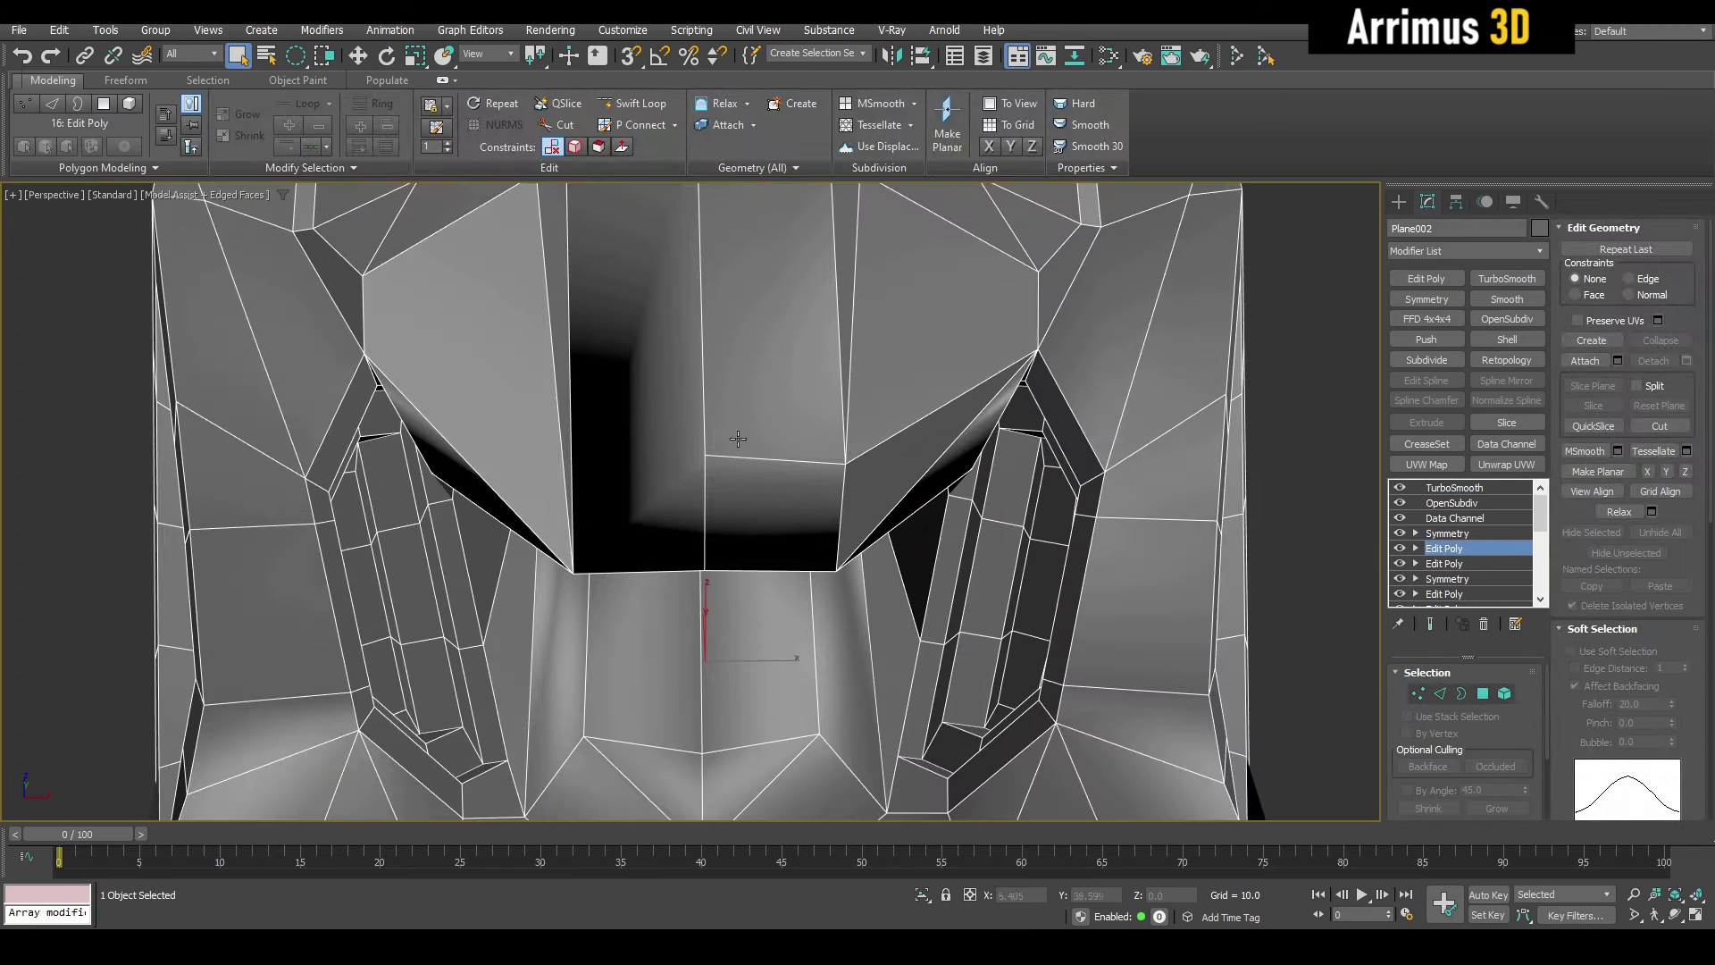
middle_drag(1221, 426, 1167, 482)
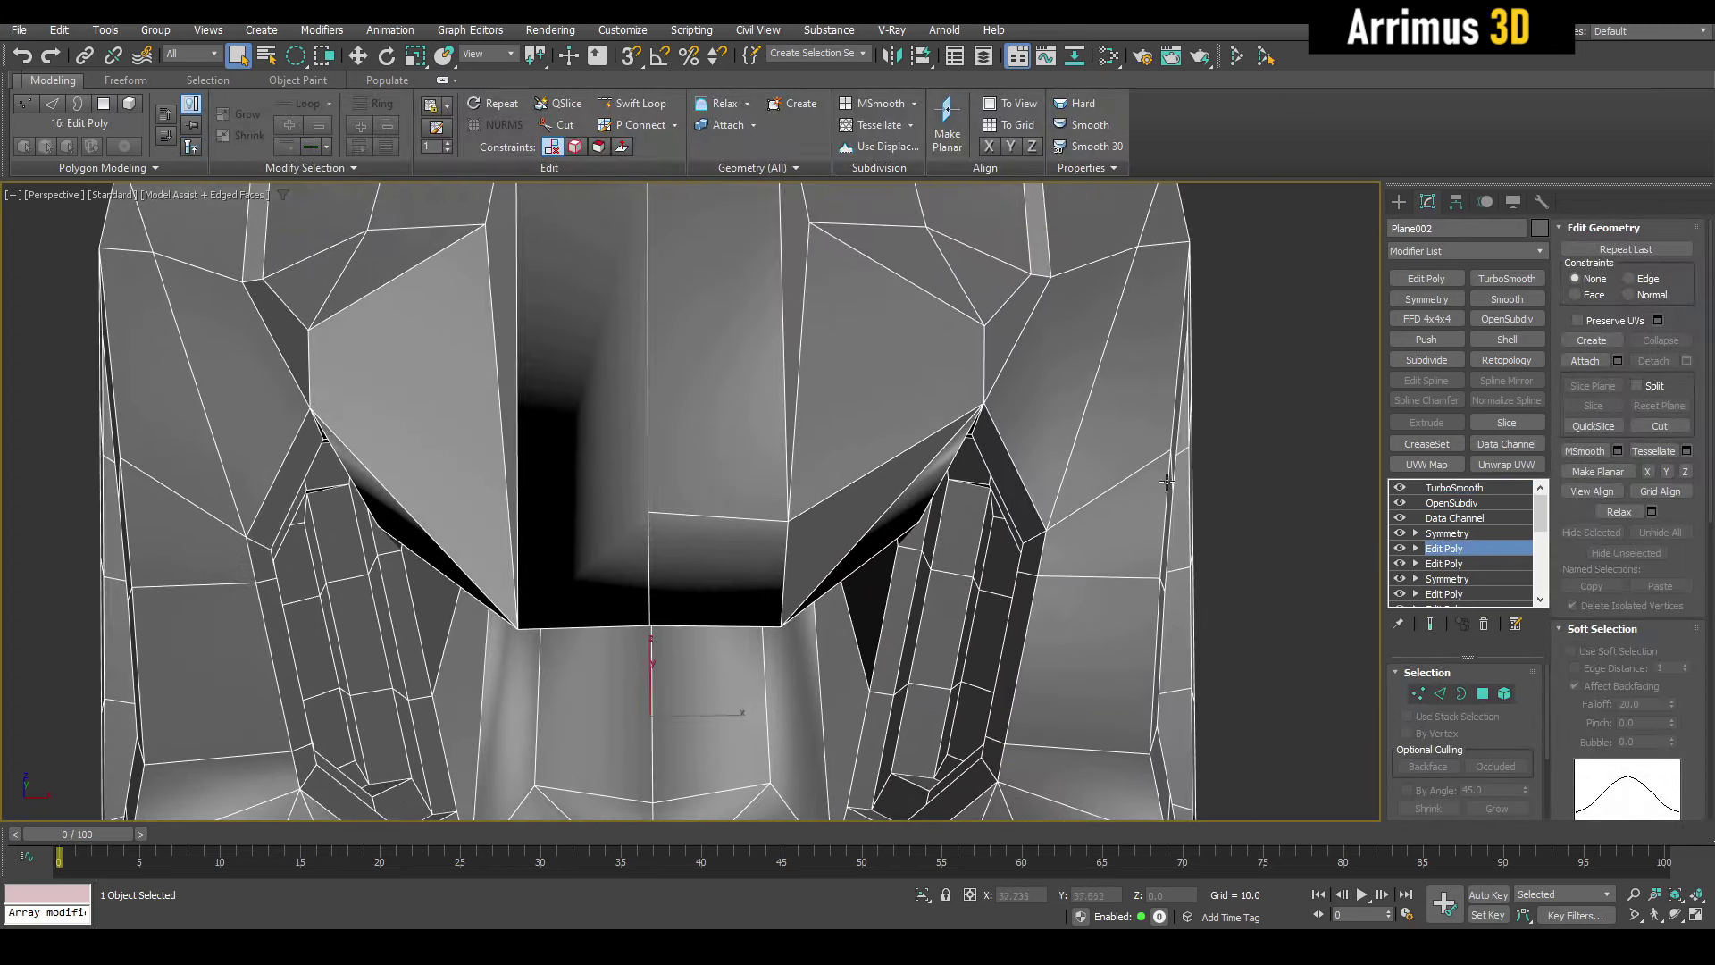
click(1518, 301)
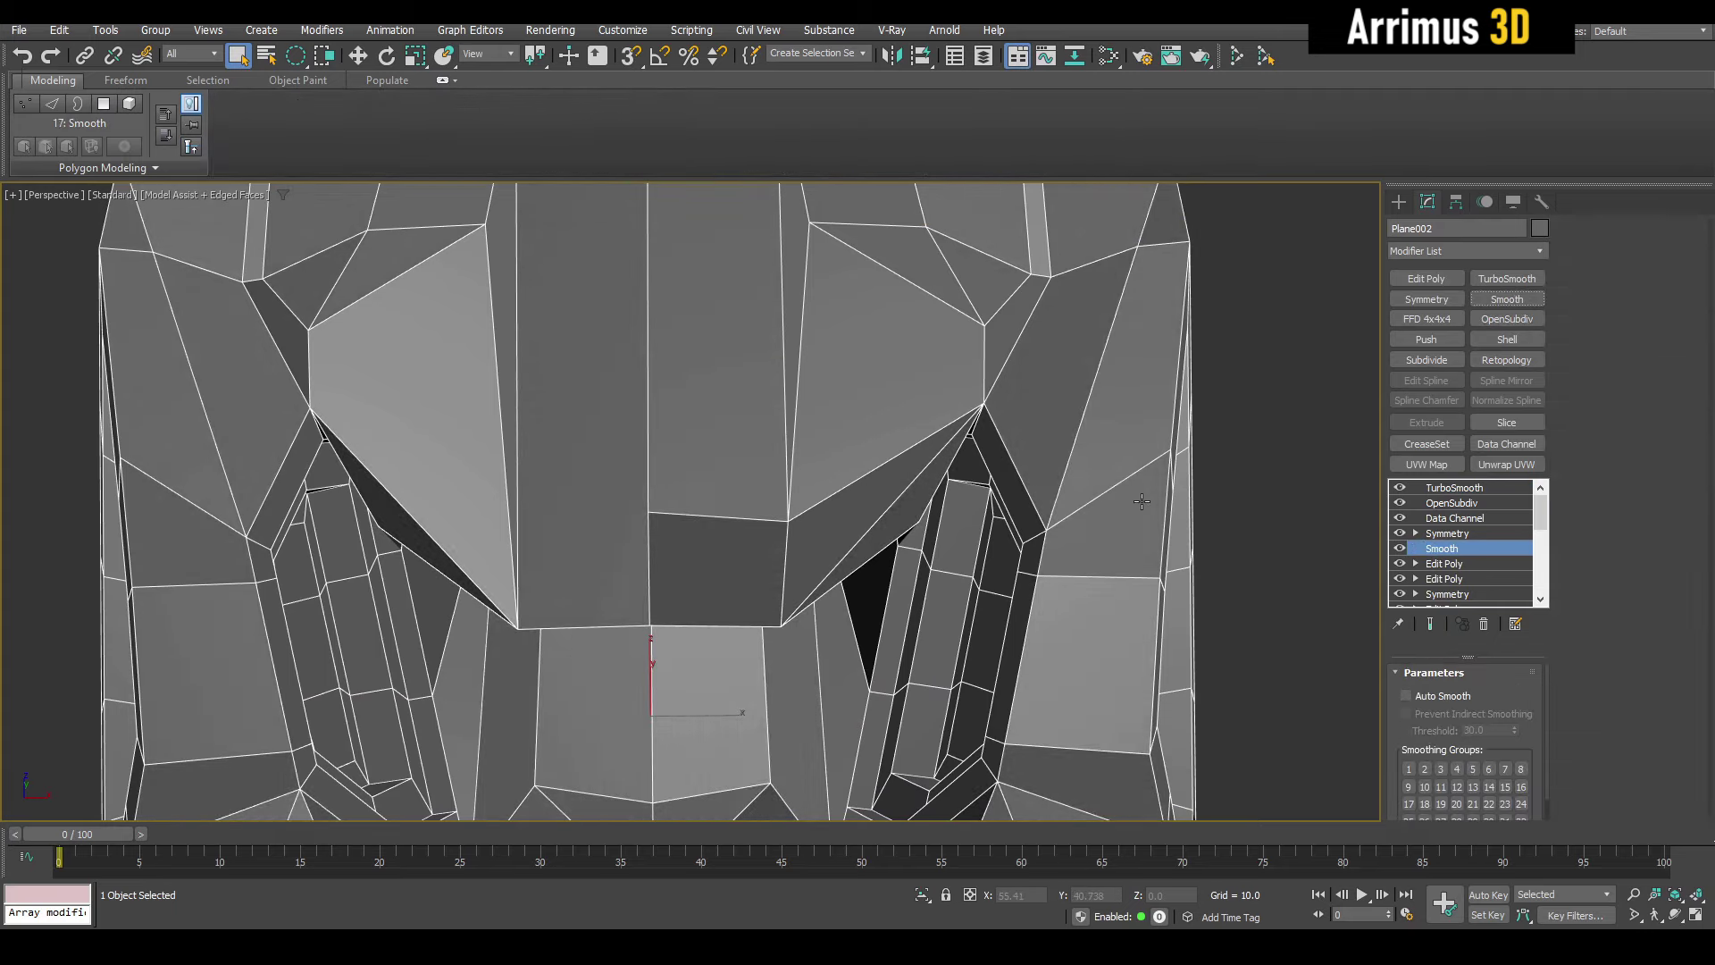
- Add an Edit Poly modifier directly above the Smooth modifier and enter its vertex editing
click(1426, 278)
key(4)
middle_drag(907, 440, 973, 421)
key(1)
key(ctrl+q)
key(ctrl+q)
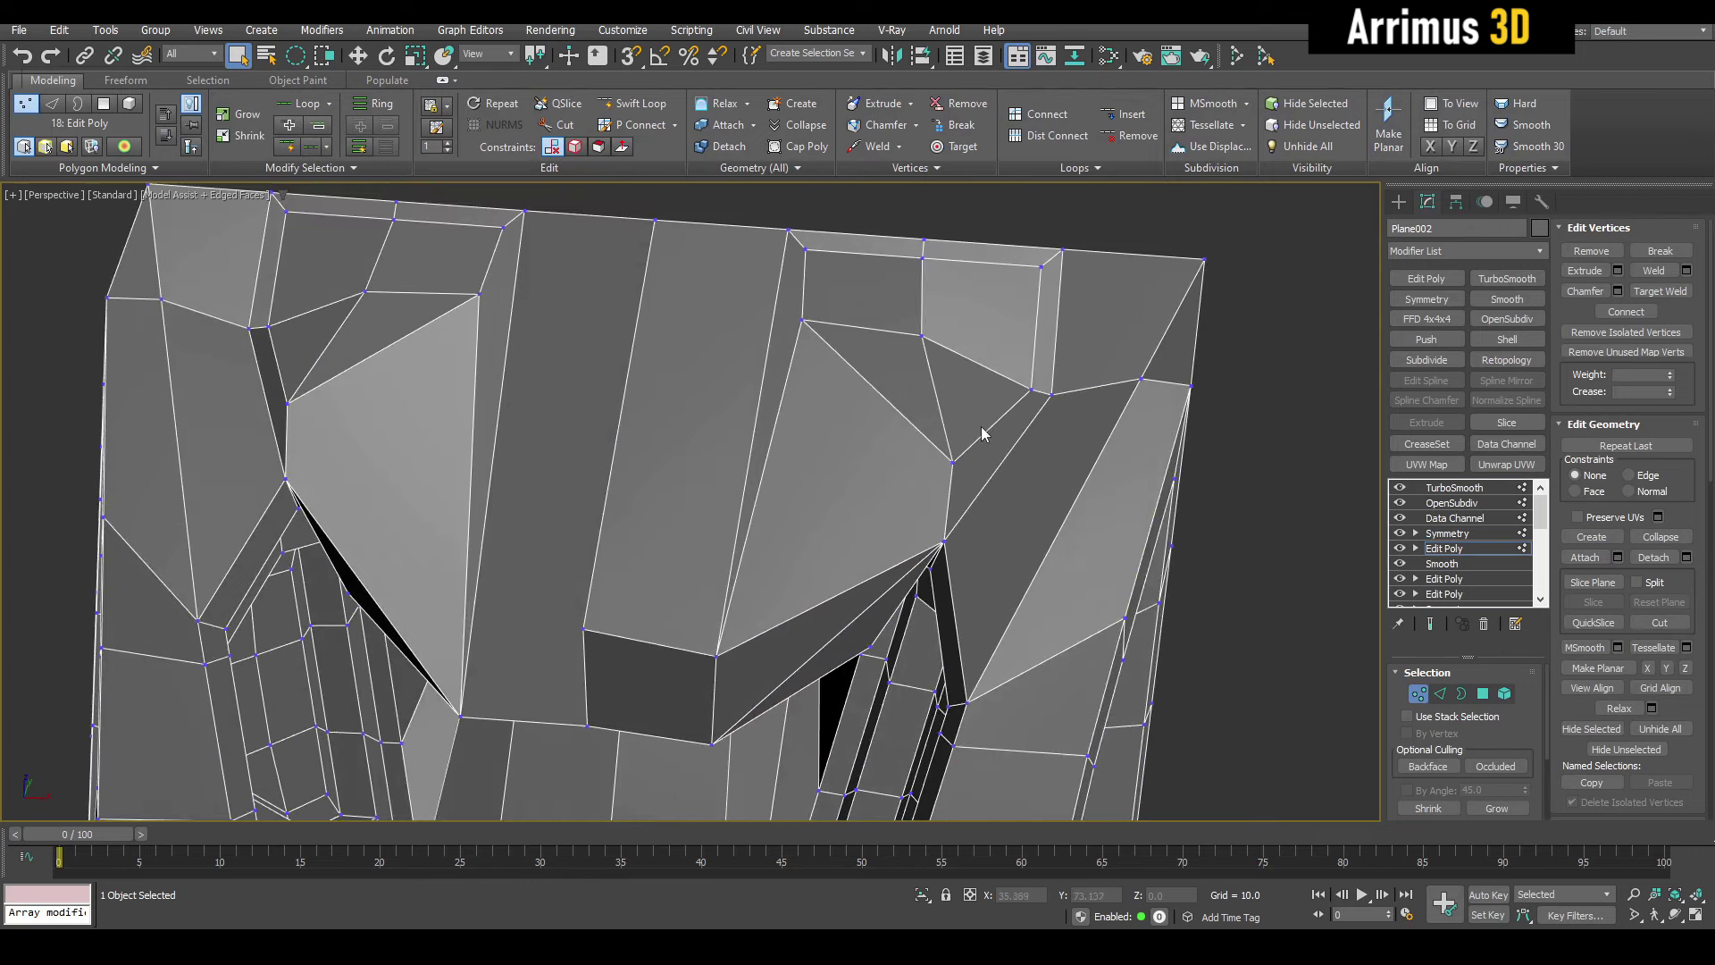
- Remove the edges framing the right-hand recess near the surface's upper border
key(2)
click(985, 431)
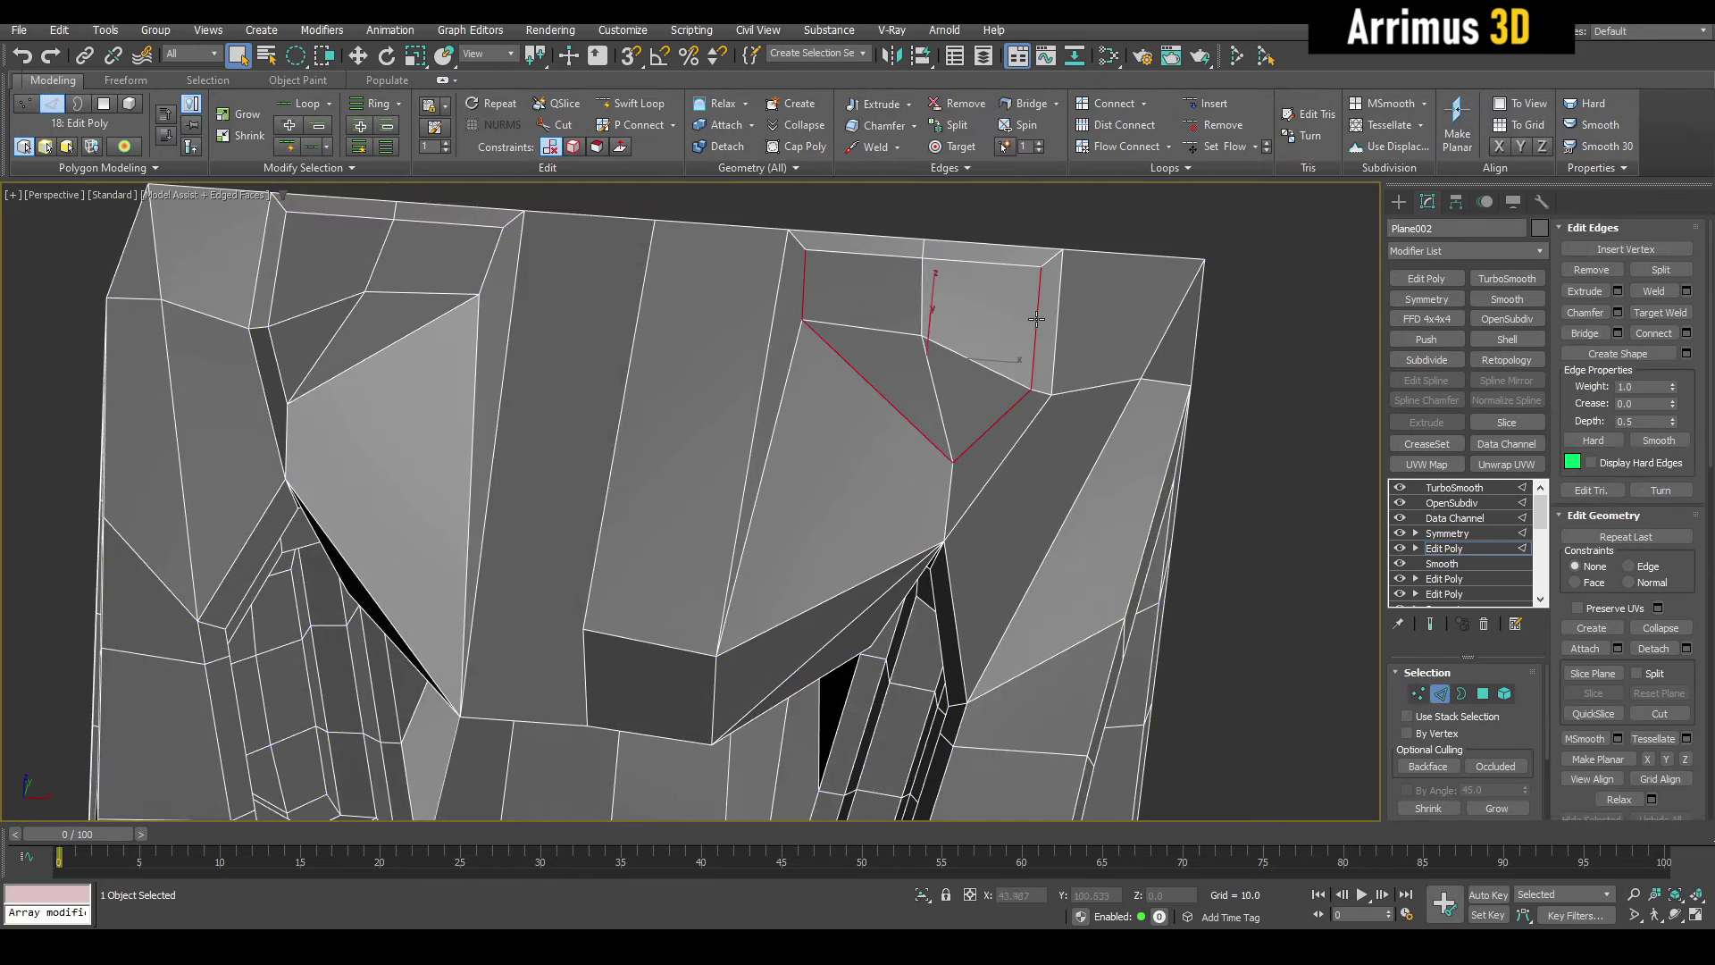
ctrl+click(979, 263)
click(1582, 269)
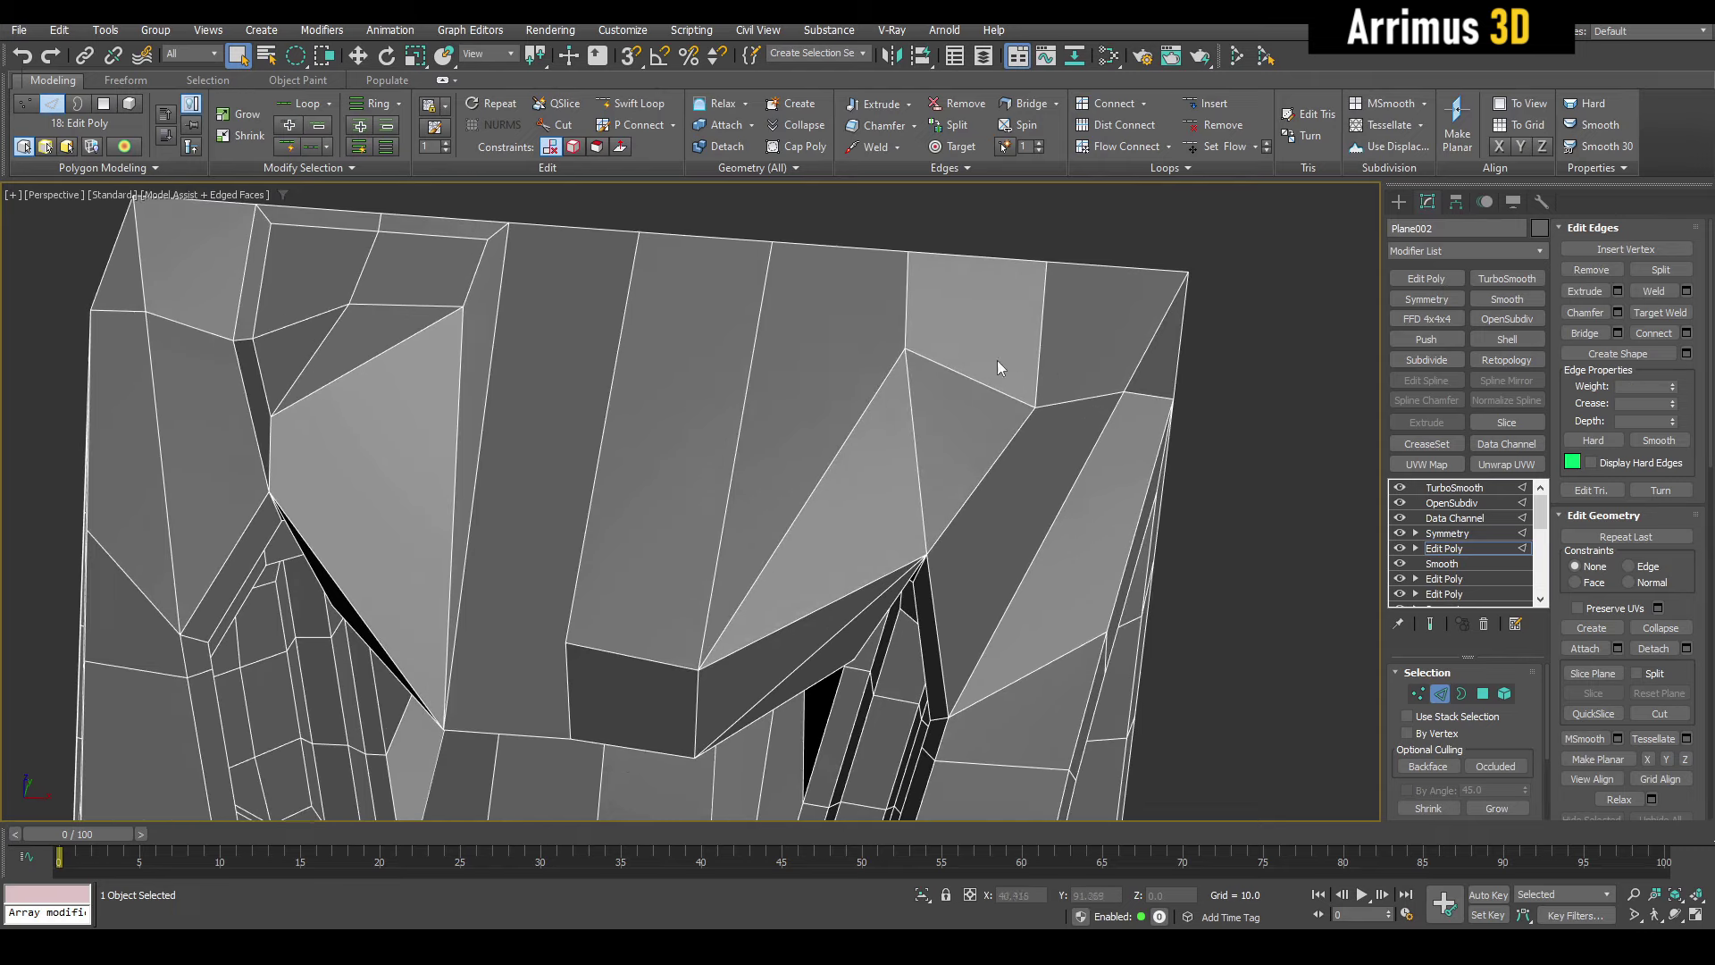
key(ctrl+z)
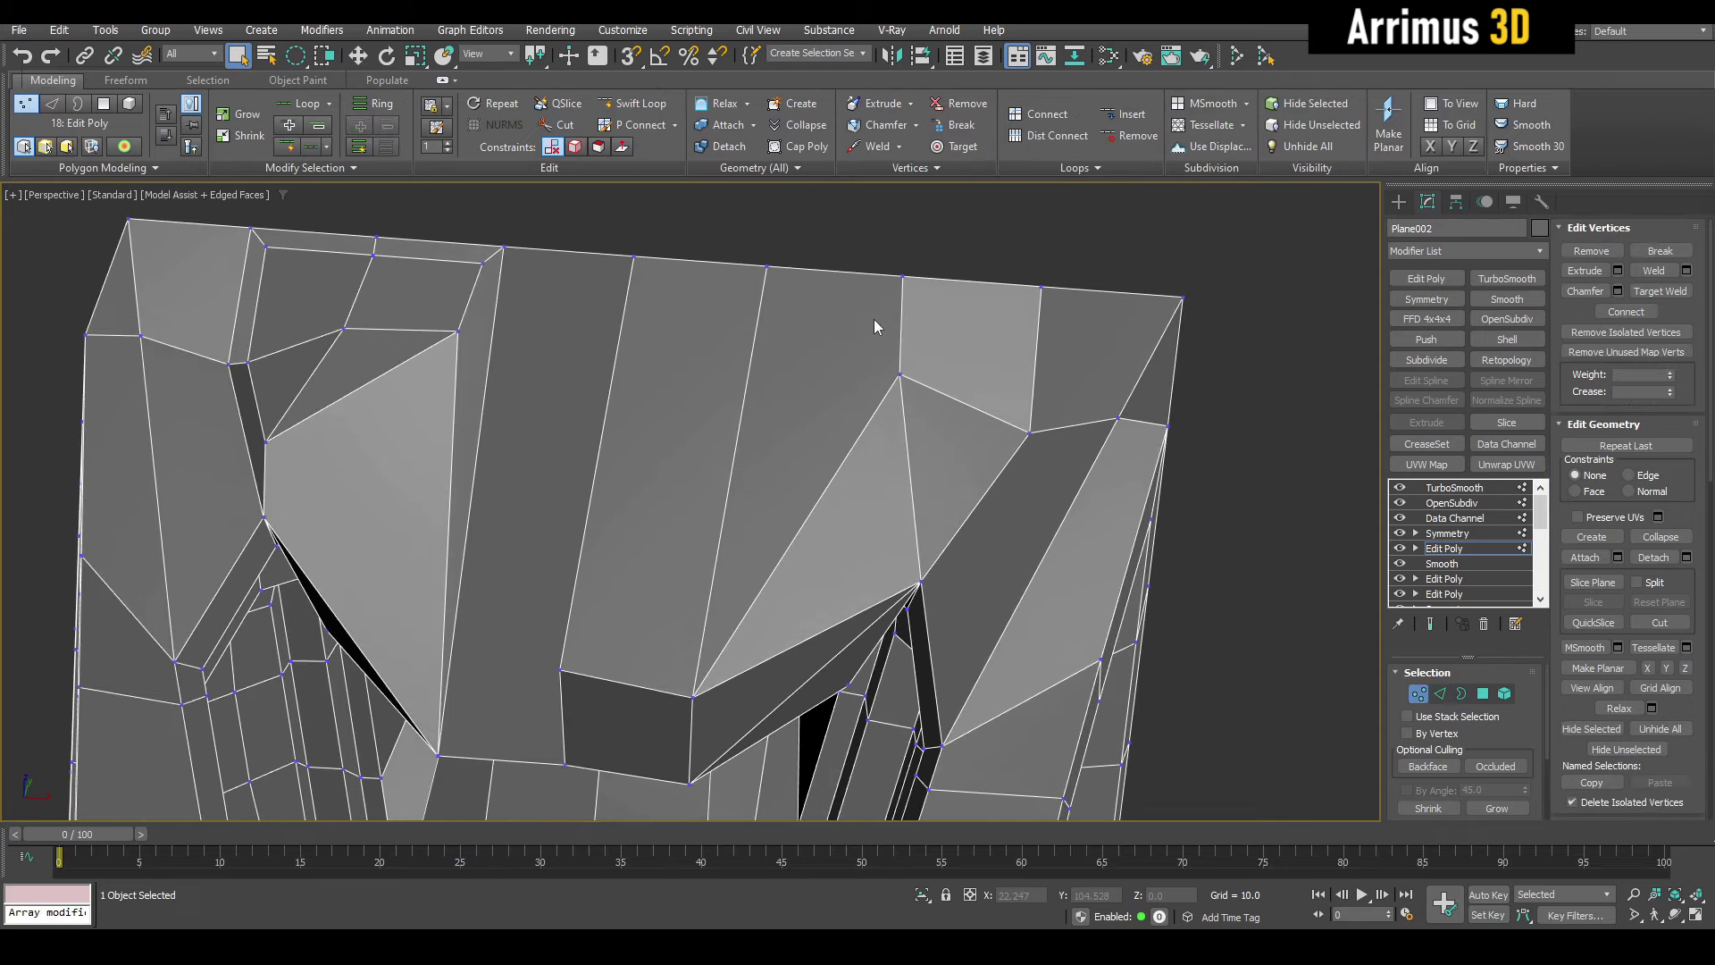
- Try to move the short edge running from the upper border to the overhang's right-hand peak
key(w)
alt+middle_drag(1041, 363, 1046, 393)
key(q)
key(q)
middle_drag(1099, 448, 1030, 379)
key(w)
click(972, 370)
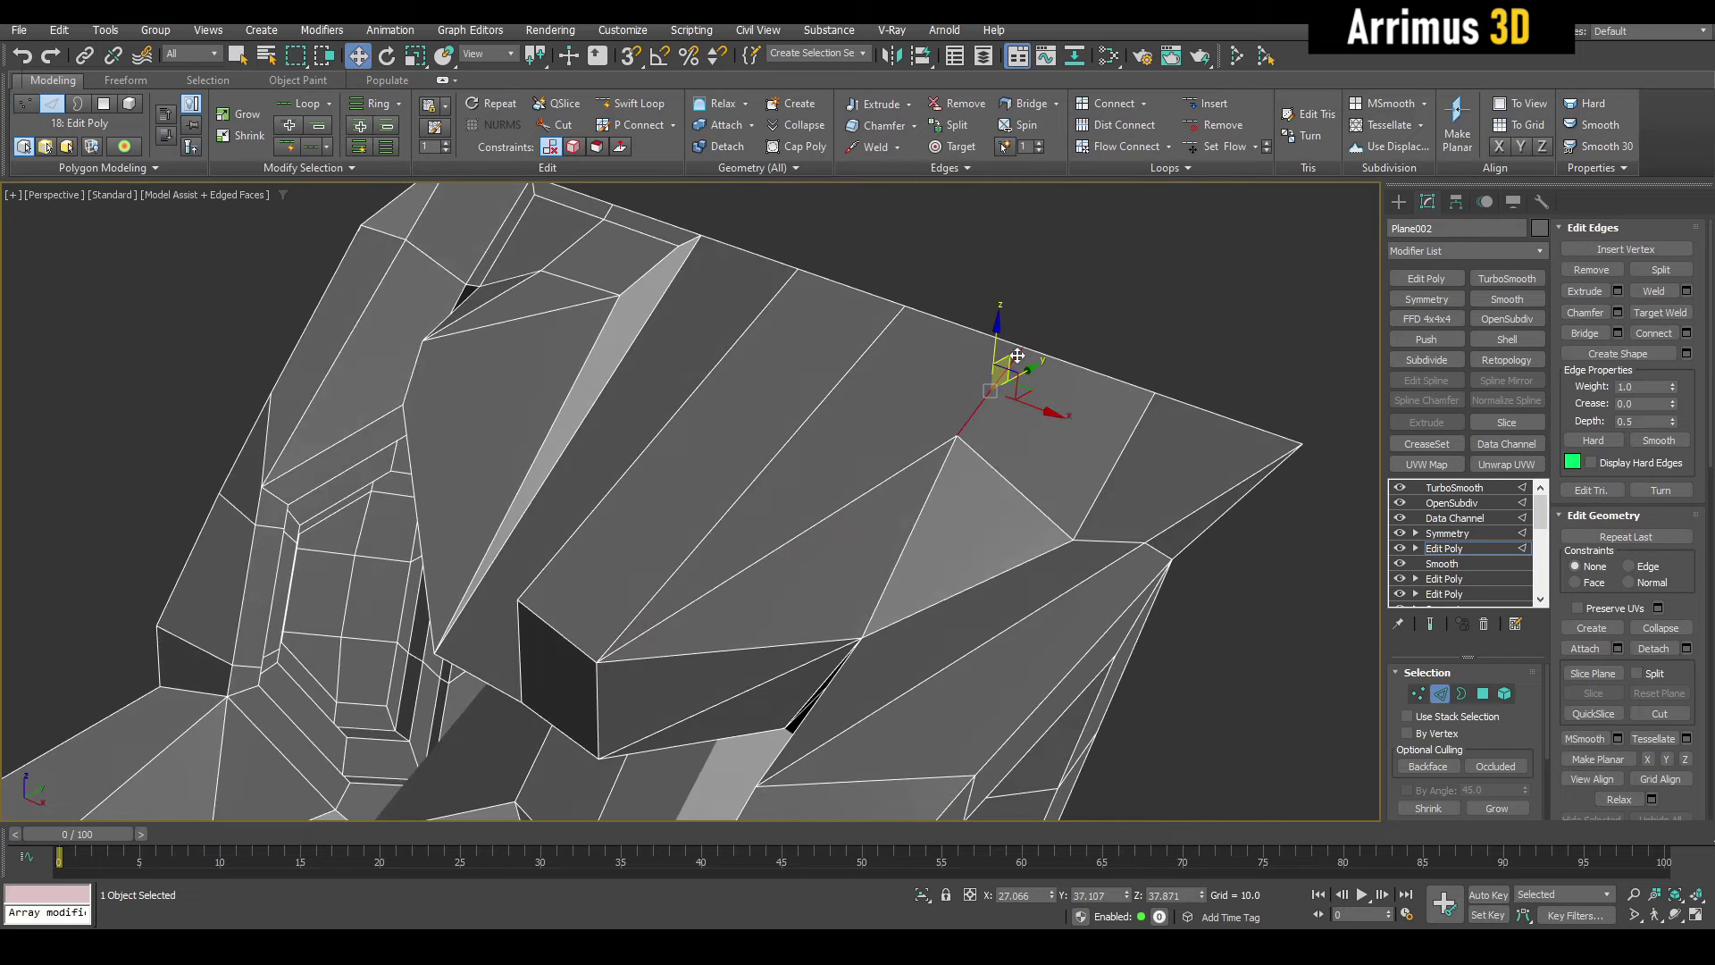
key(F4)
drag(1016, 356, 978, 324)
key(ctrl+e)
key(F4)
key(4)
key(q)
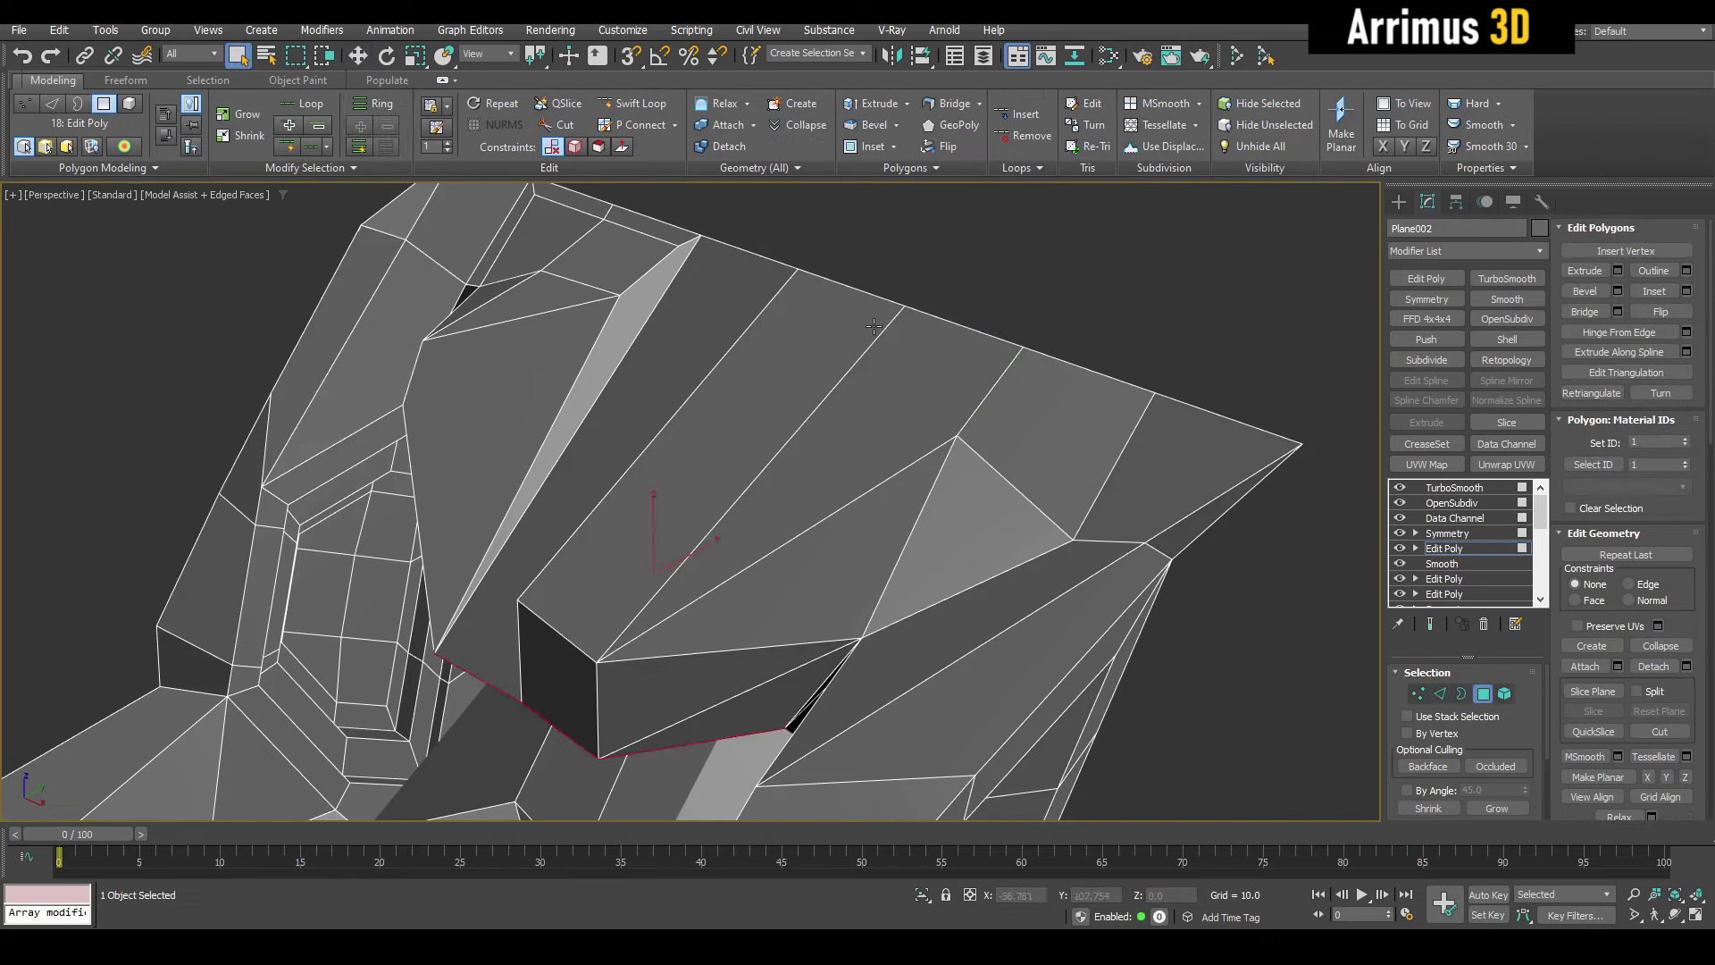
- Try to move the two upper border edges right of the centre line
click(870, 317)
key(2)
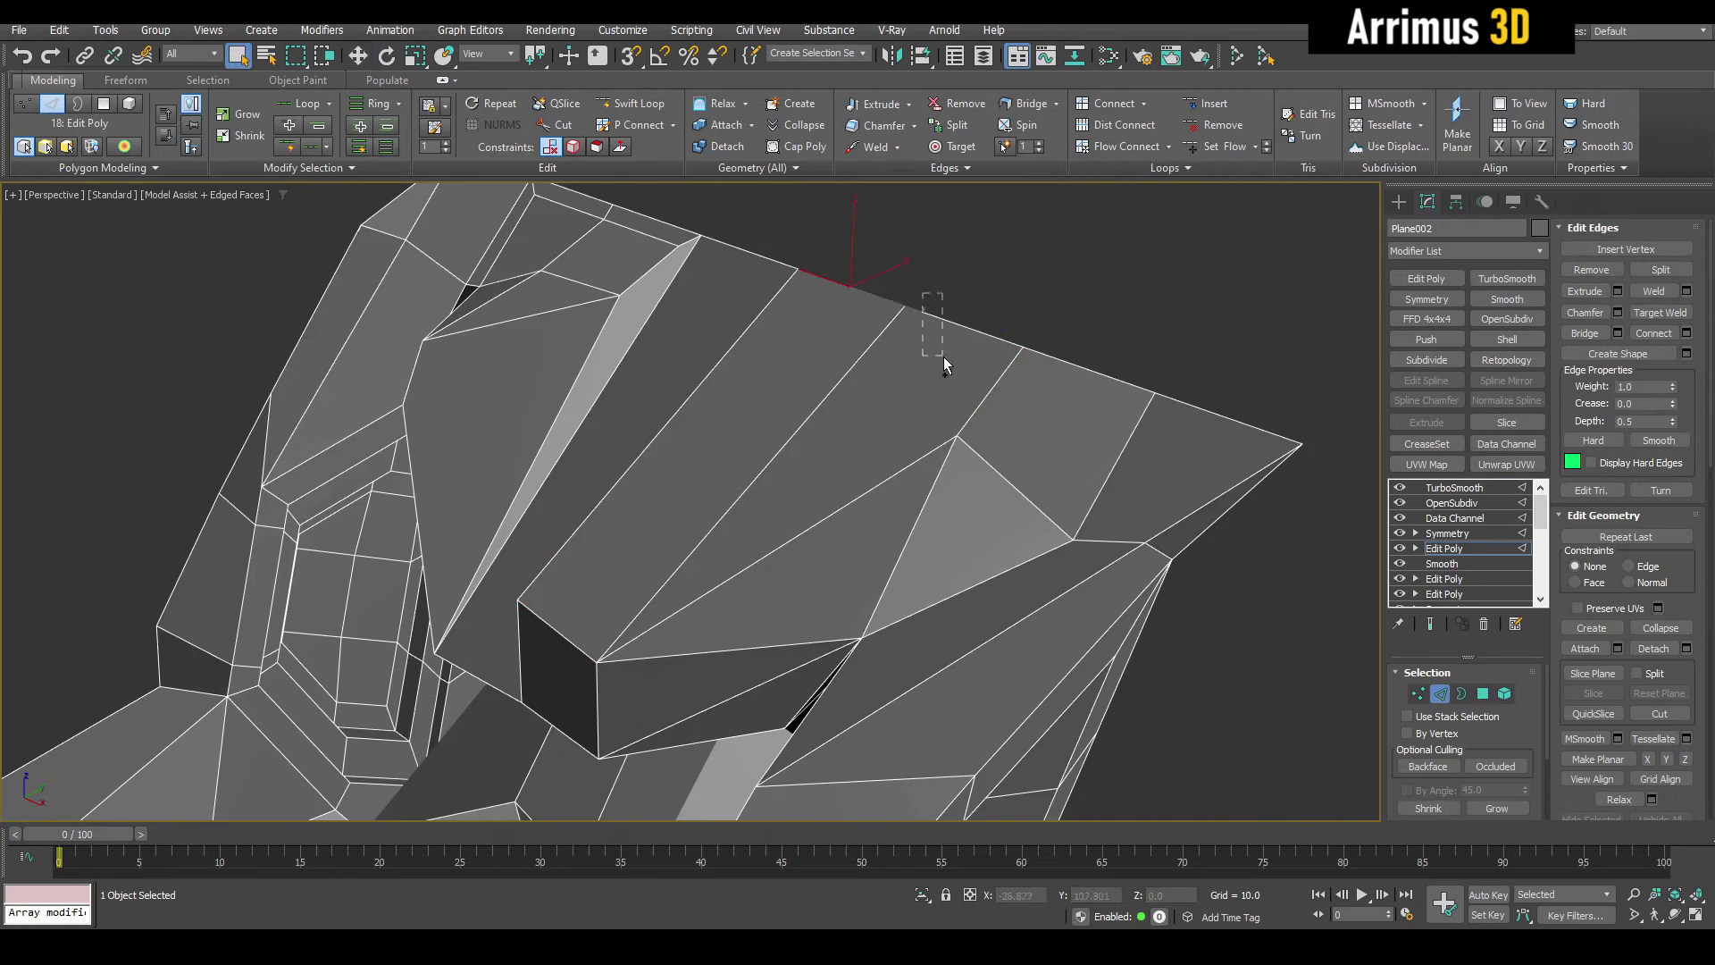
key(F4)
key(ctrl+e)
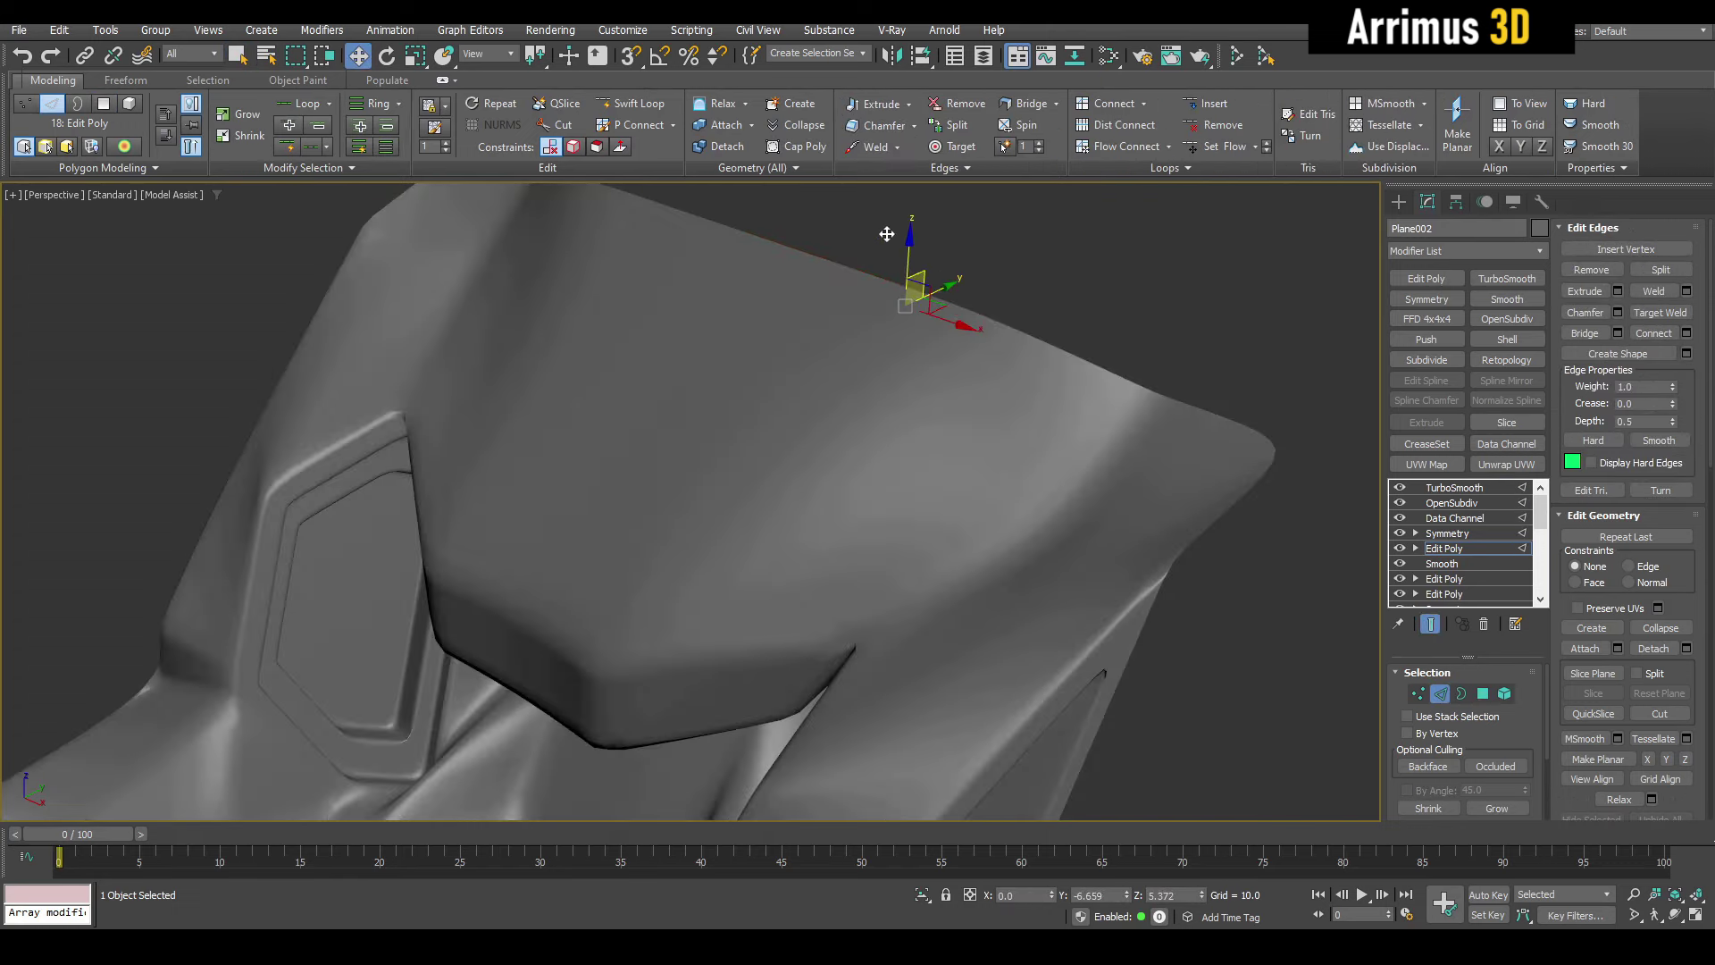
key(ctrl+e)
key(F4)
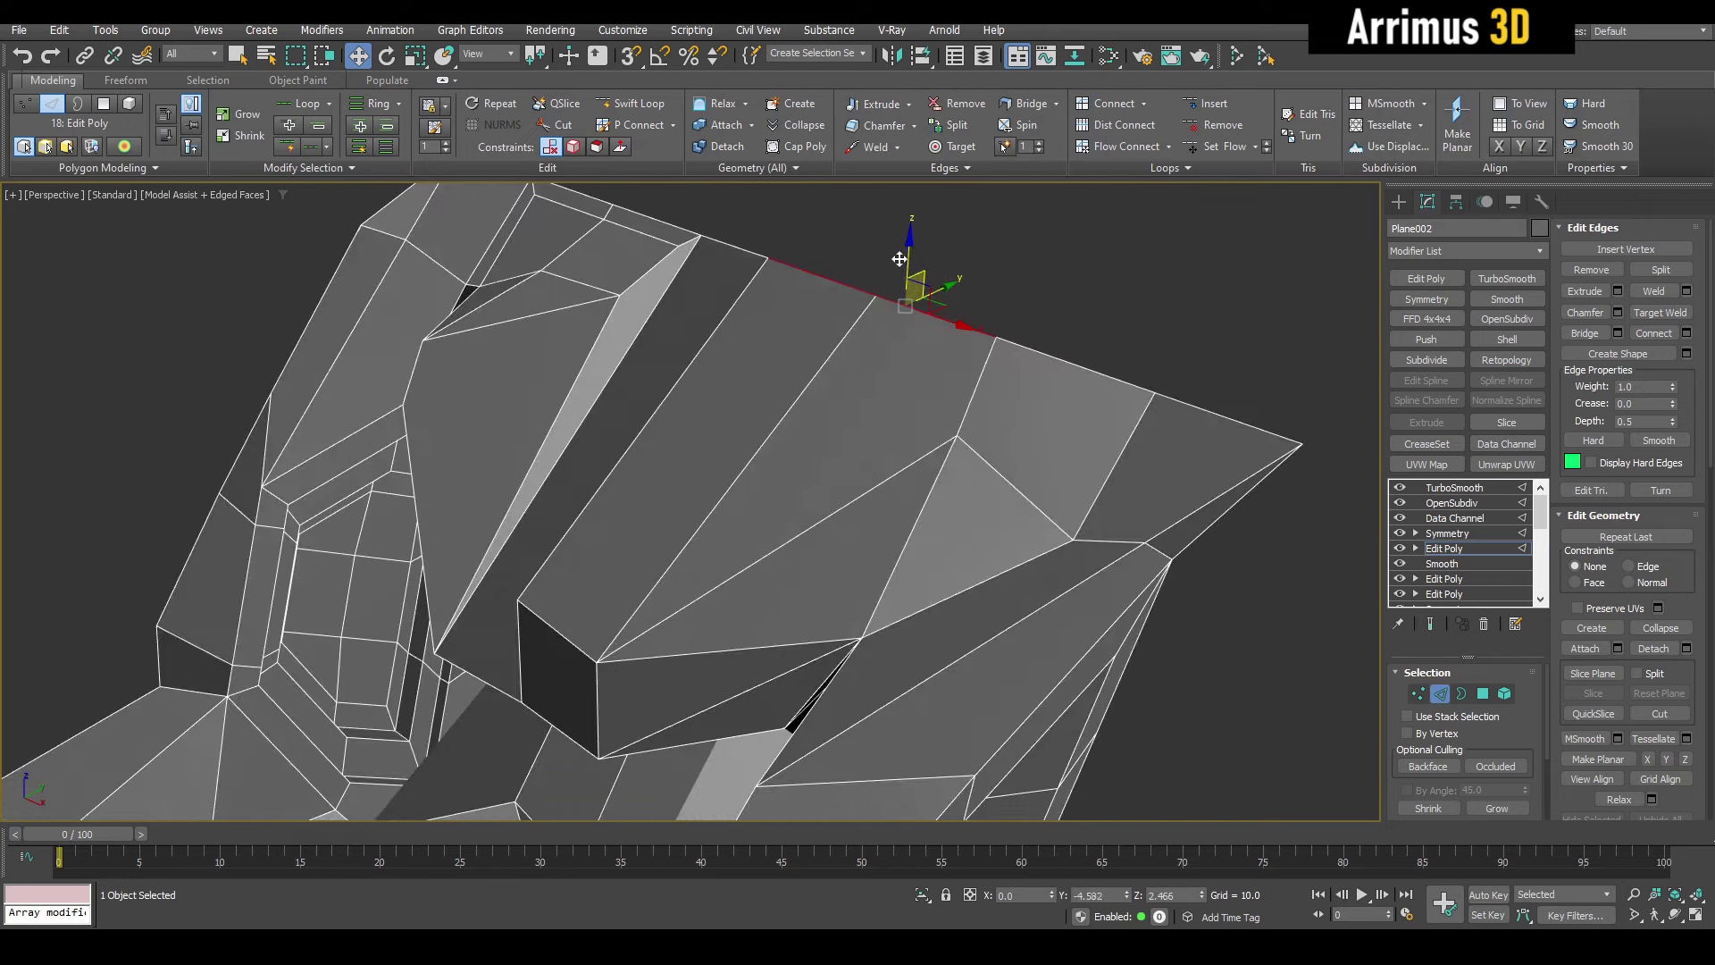
key(4)
key(q)
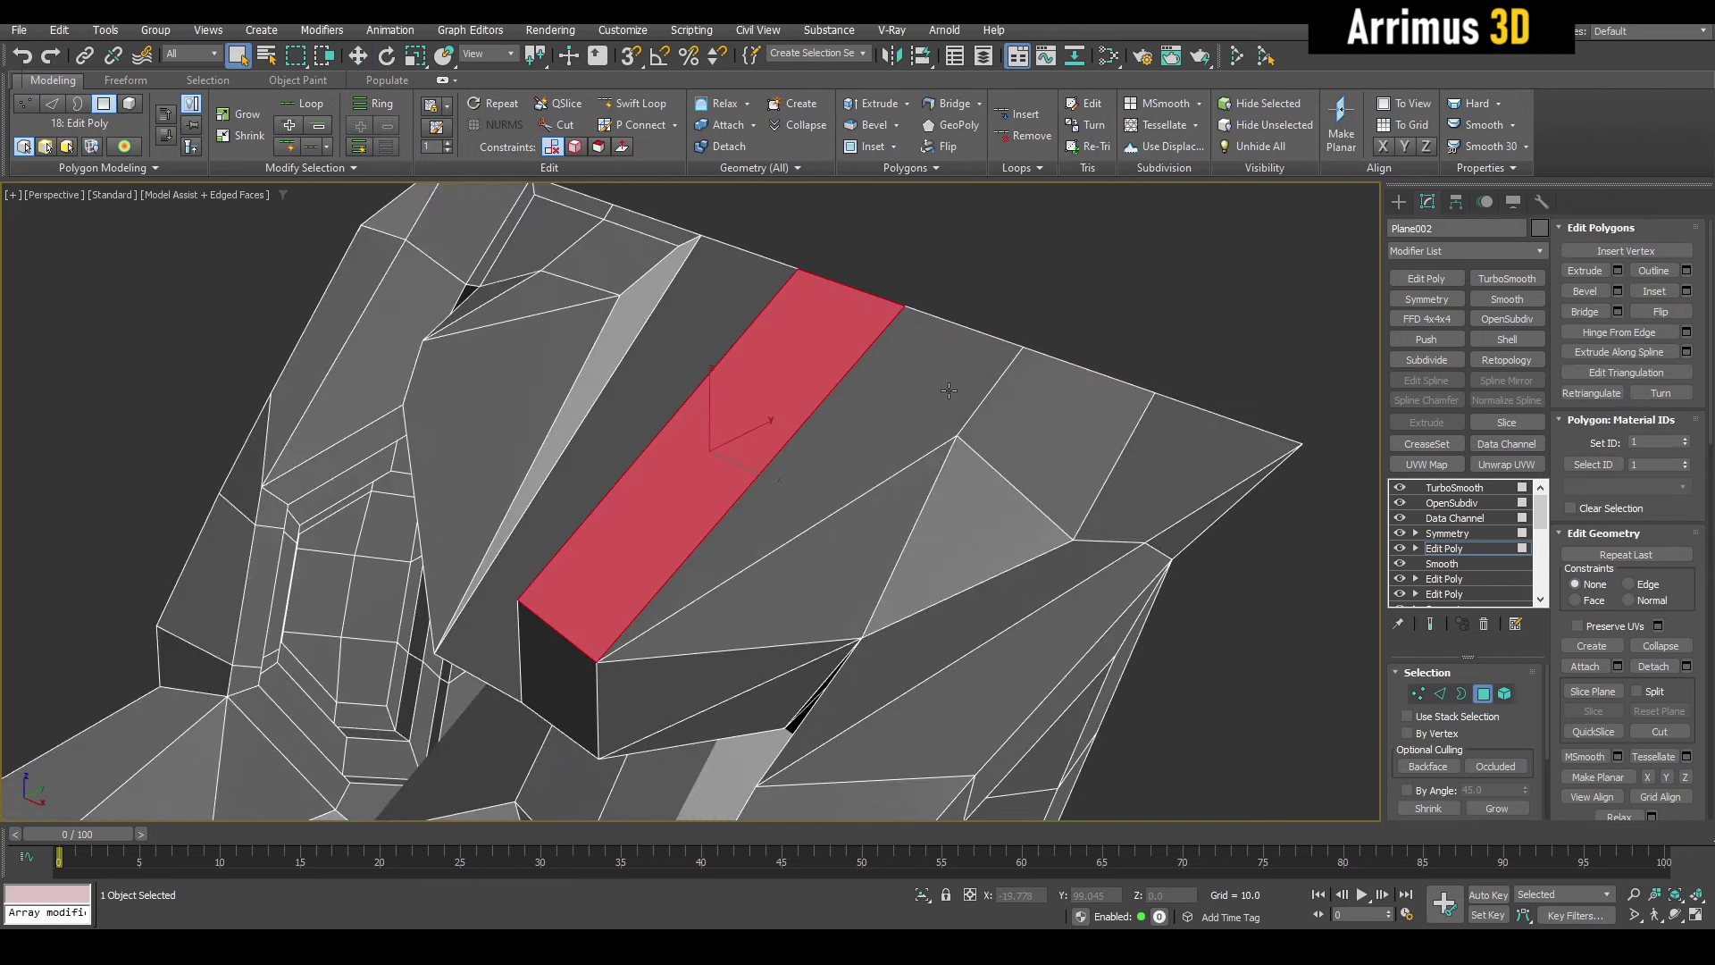
- Move the upper border edges and the adjoining short edge upward and back along Y and Z
key(2)
click(984, 388)
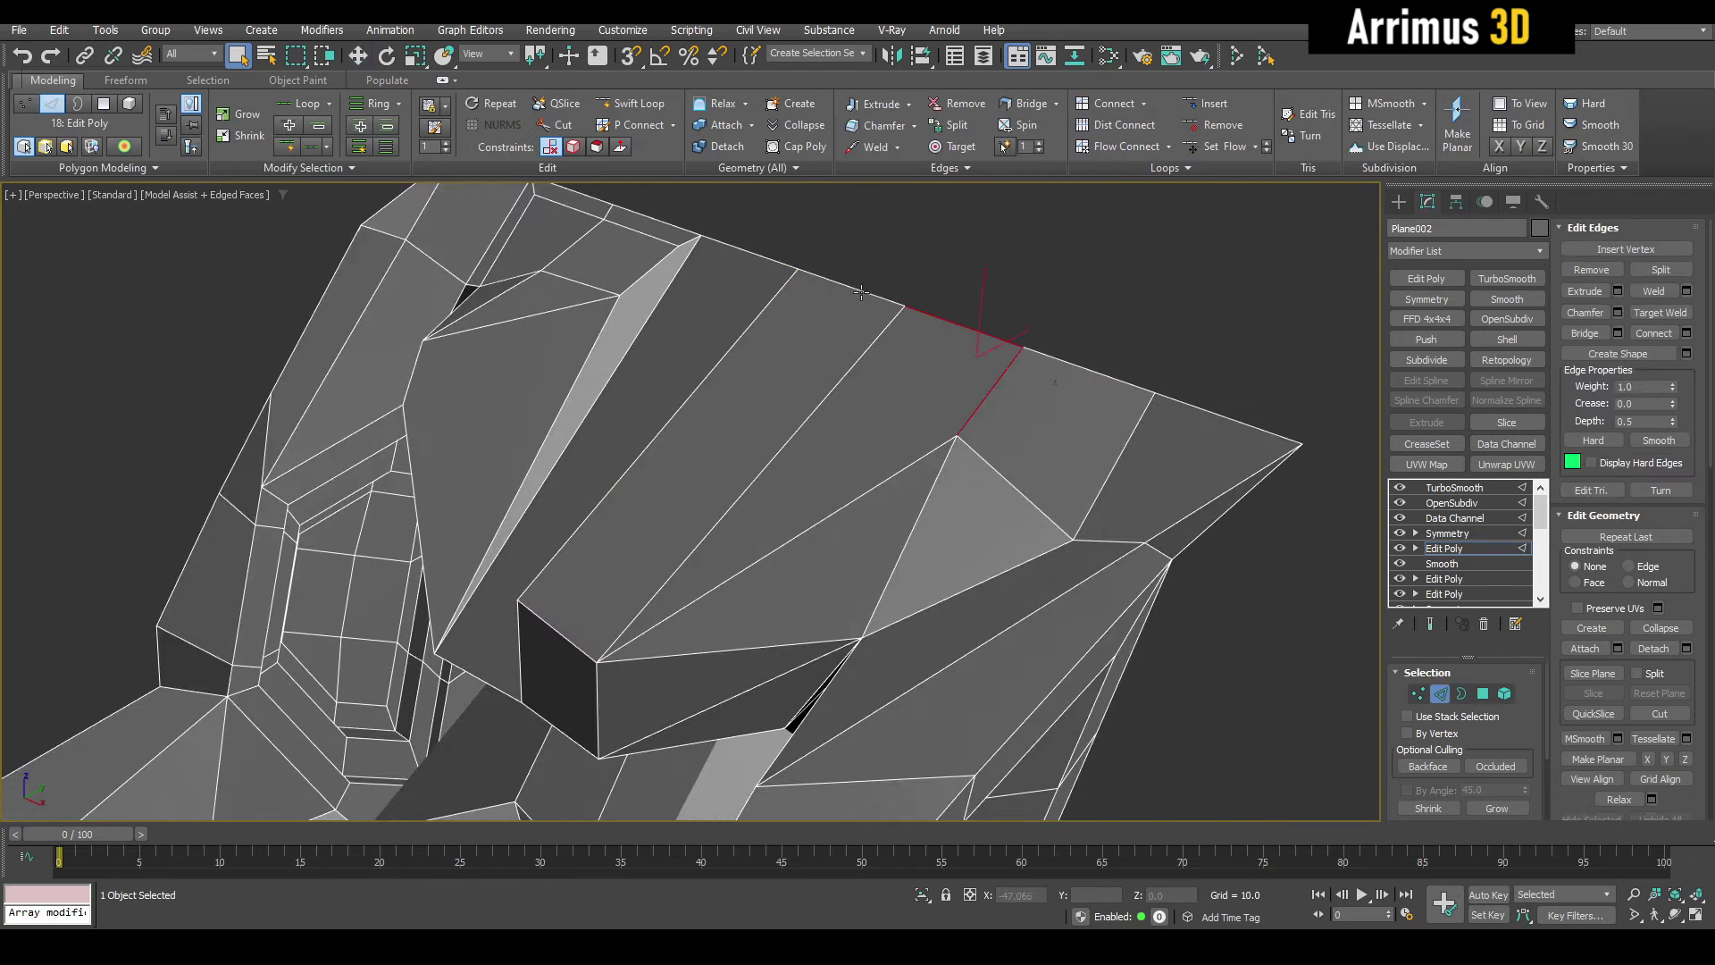
alt+middle_drag(952, 312, 1036, 352)
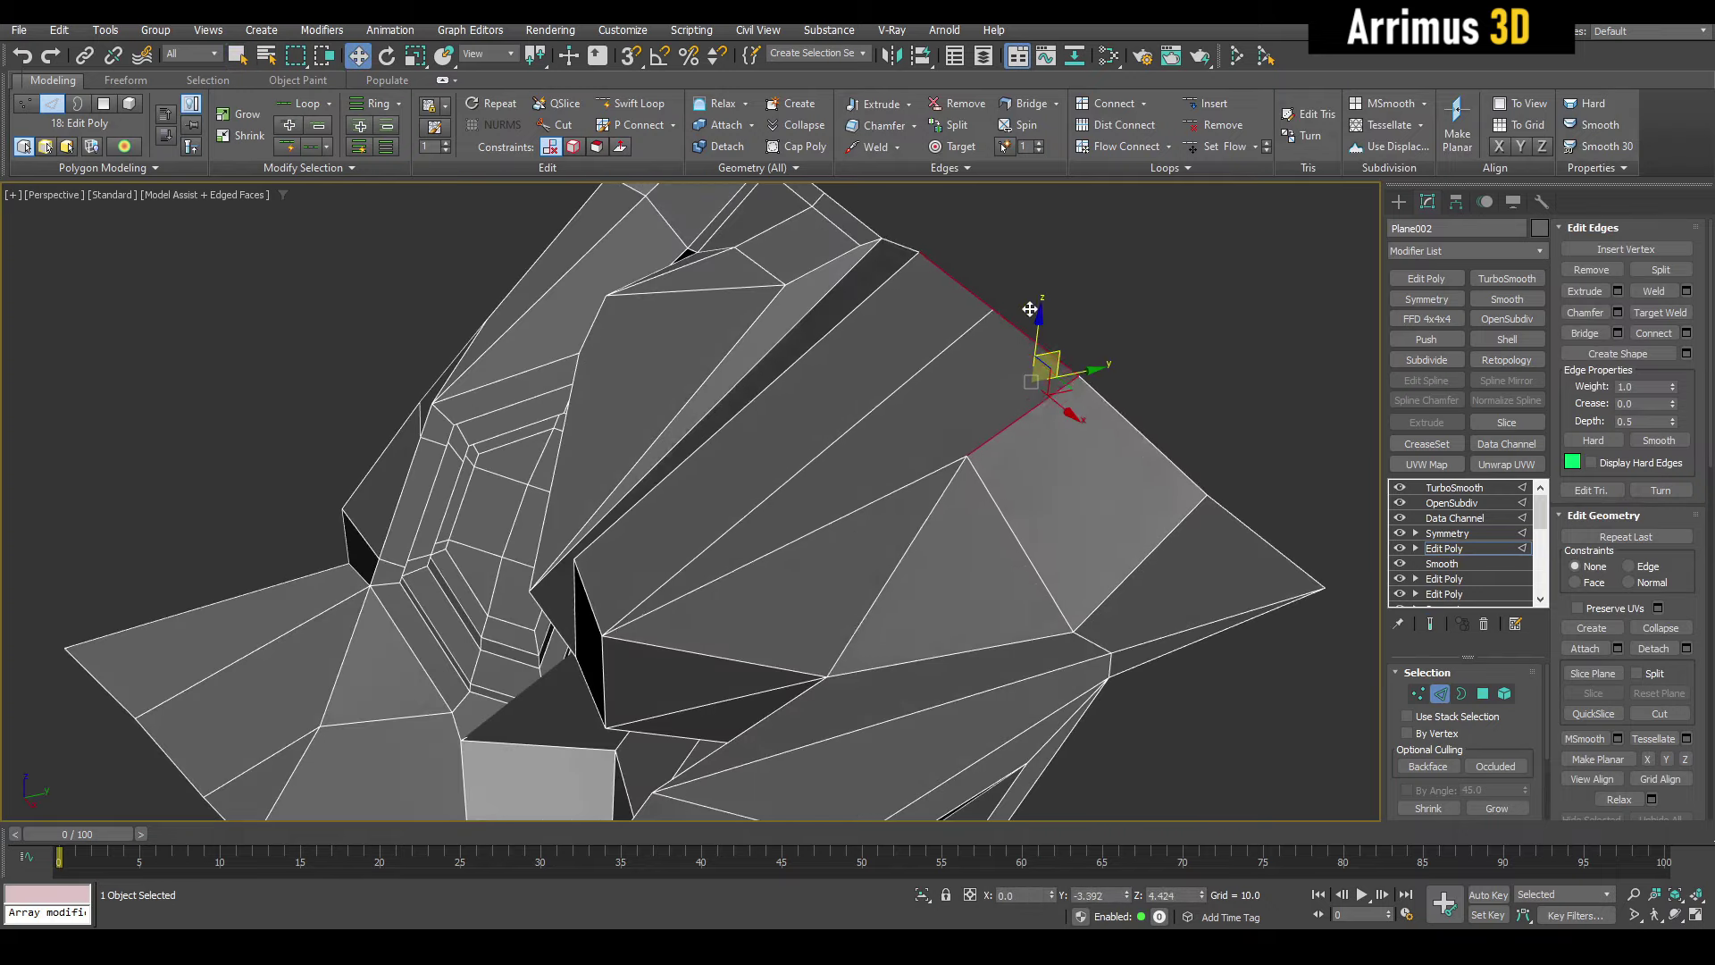
key(ctrl+e)
key(F4)
key(ctrl+e)
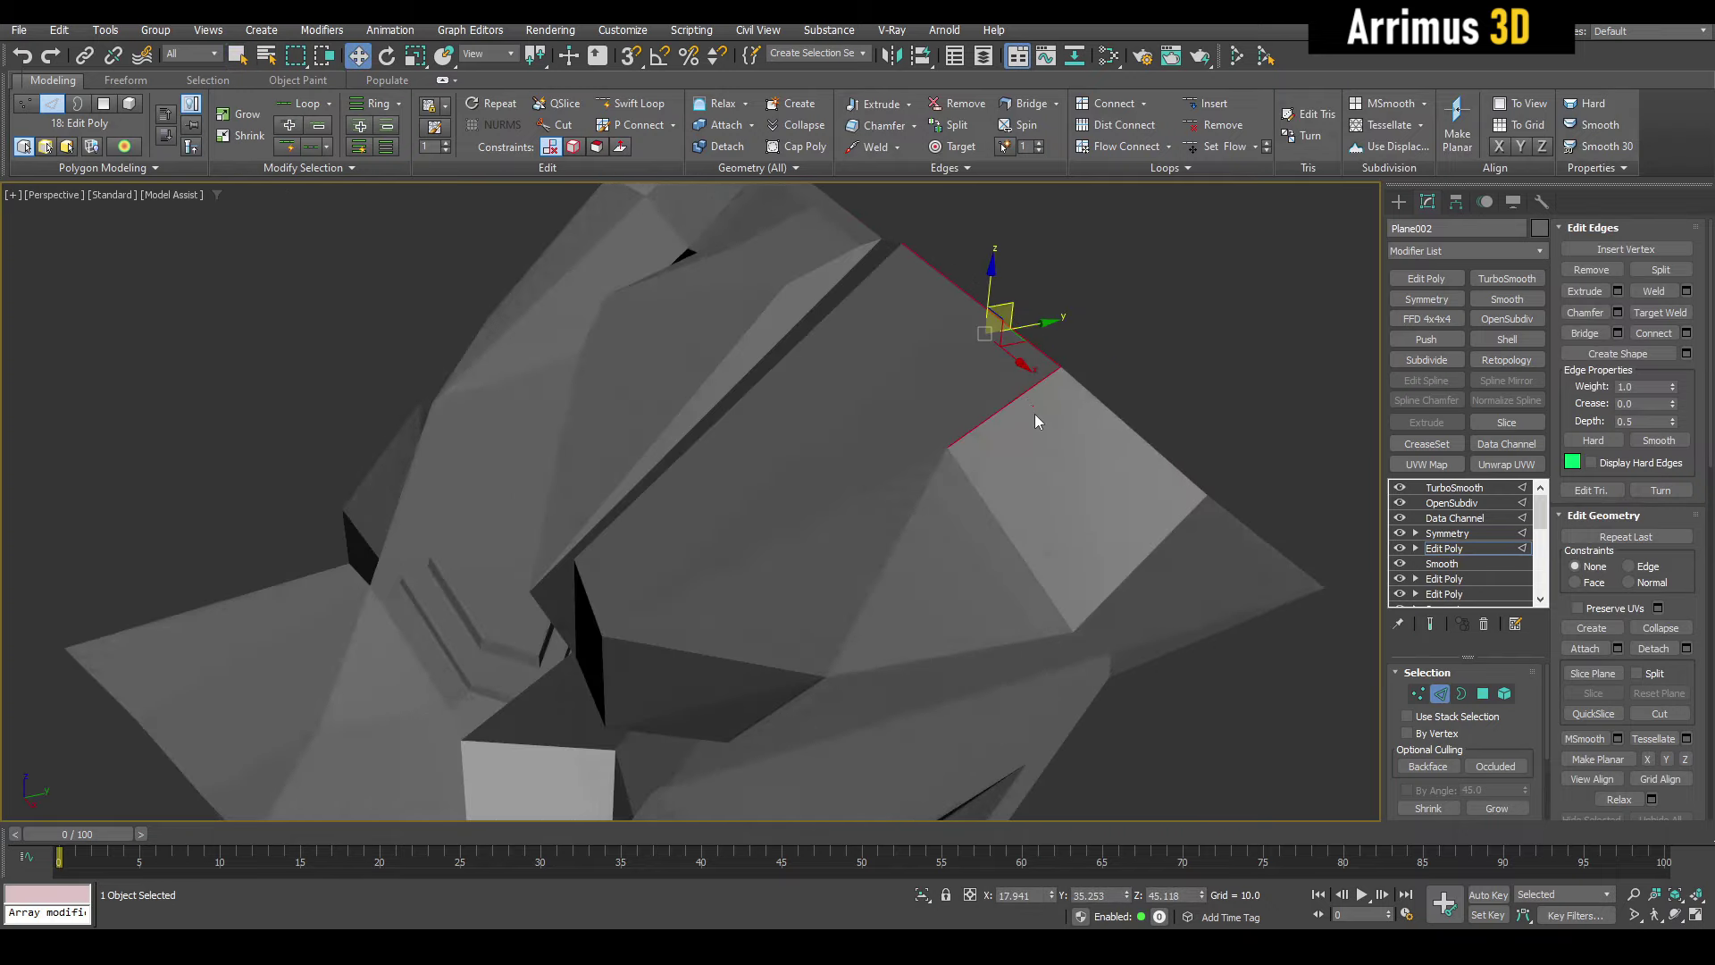
key(F4)
- Raise only the short edge beside the upper border into a ridge and check the smoothed surface
click(988, 379)
key(ctrl+e)
key(F4)
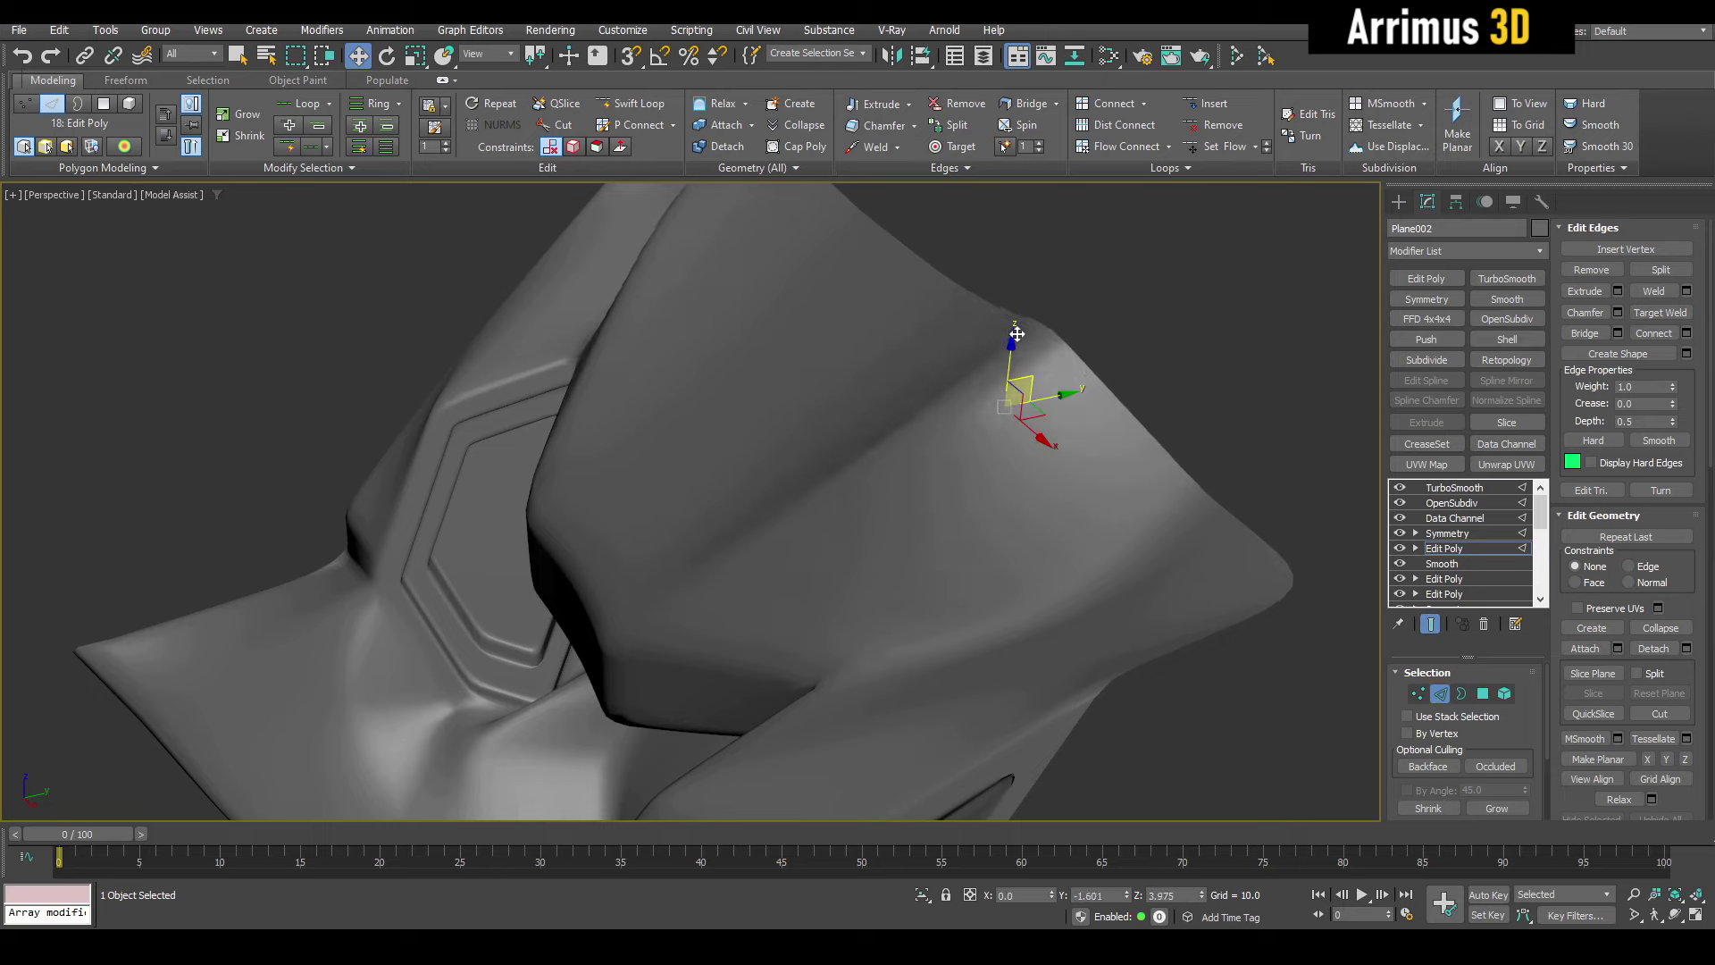
alt+middle_drag(995, 361, 977, 398)
key(q)
scroll(924, 410, down, 3)
- Add another Edit Poly modifier above the current one and show its unsmoothed vertices
key(2)
key(shift+e)
key(1)
key(ctrl+e)
key(F4)
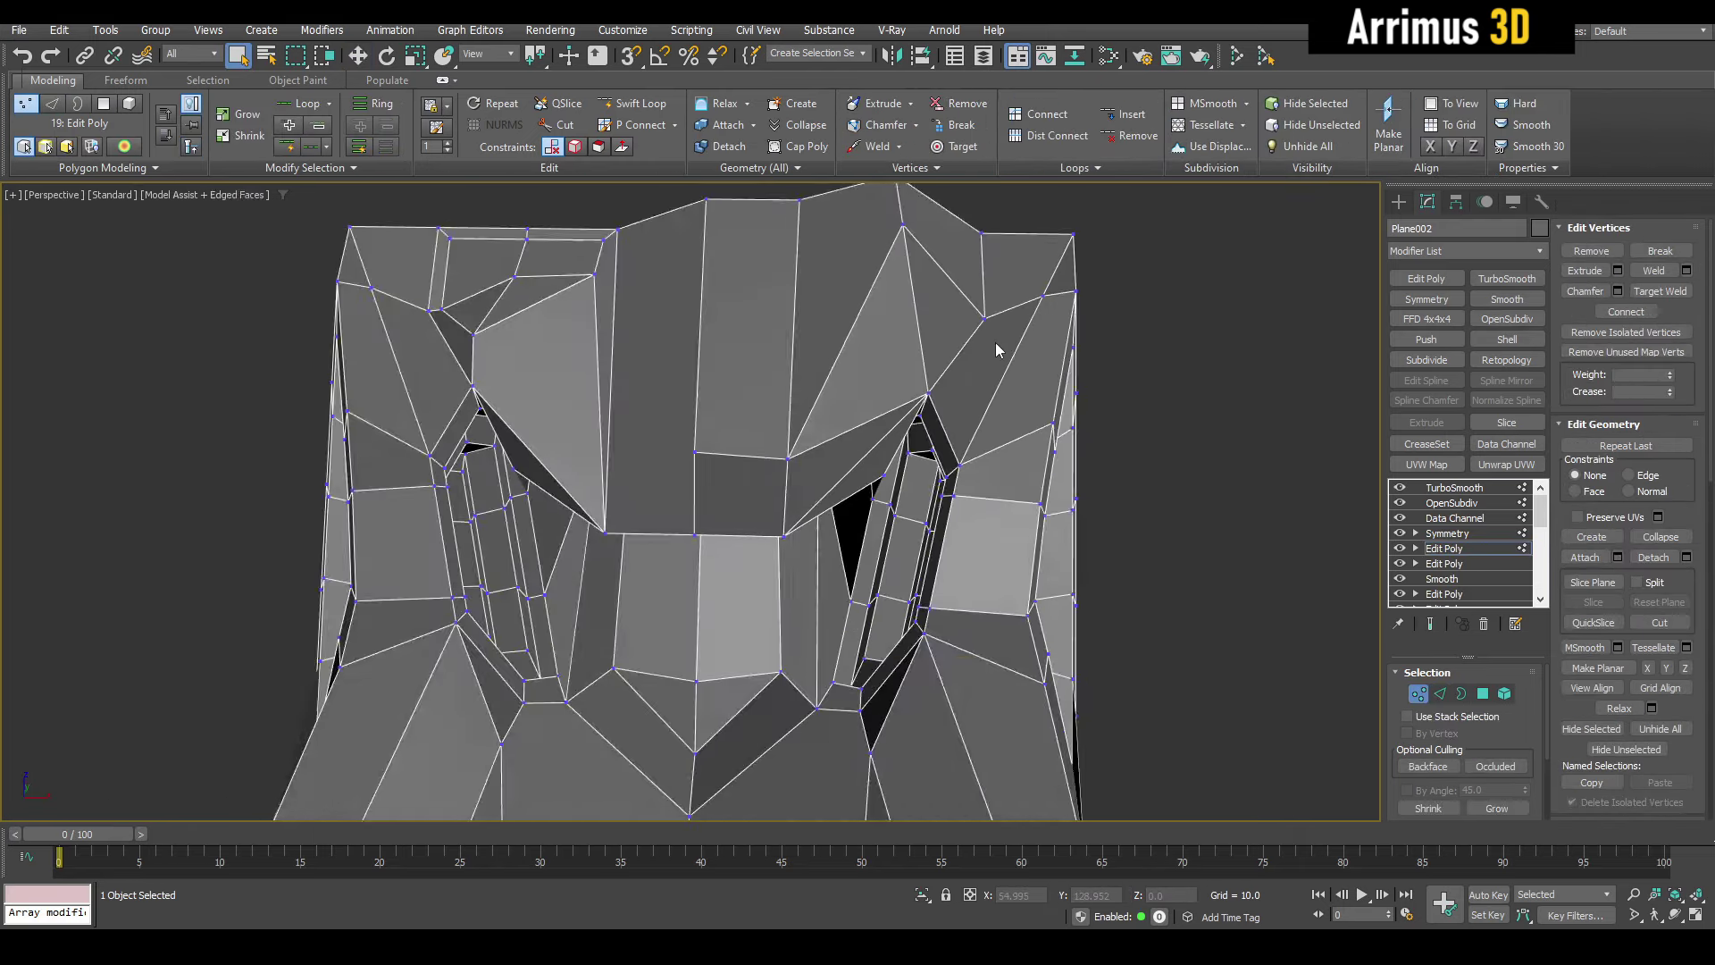
- Move the inner vertex near the upper right corner about 4.4 units up and check the smoothed shape
scroll(995, 341, up, 3)
middle_drag(995, 341, 991, 470)
click(1031, 369)
key(w)
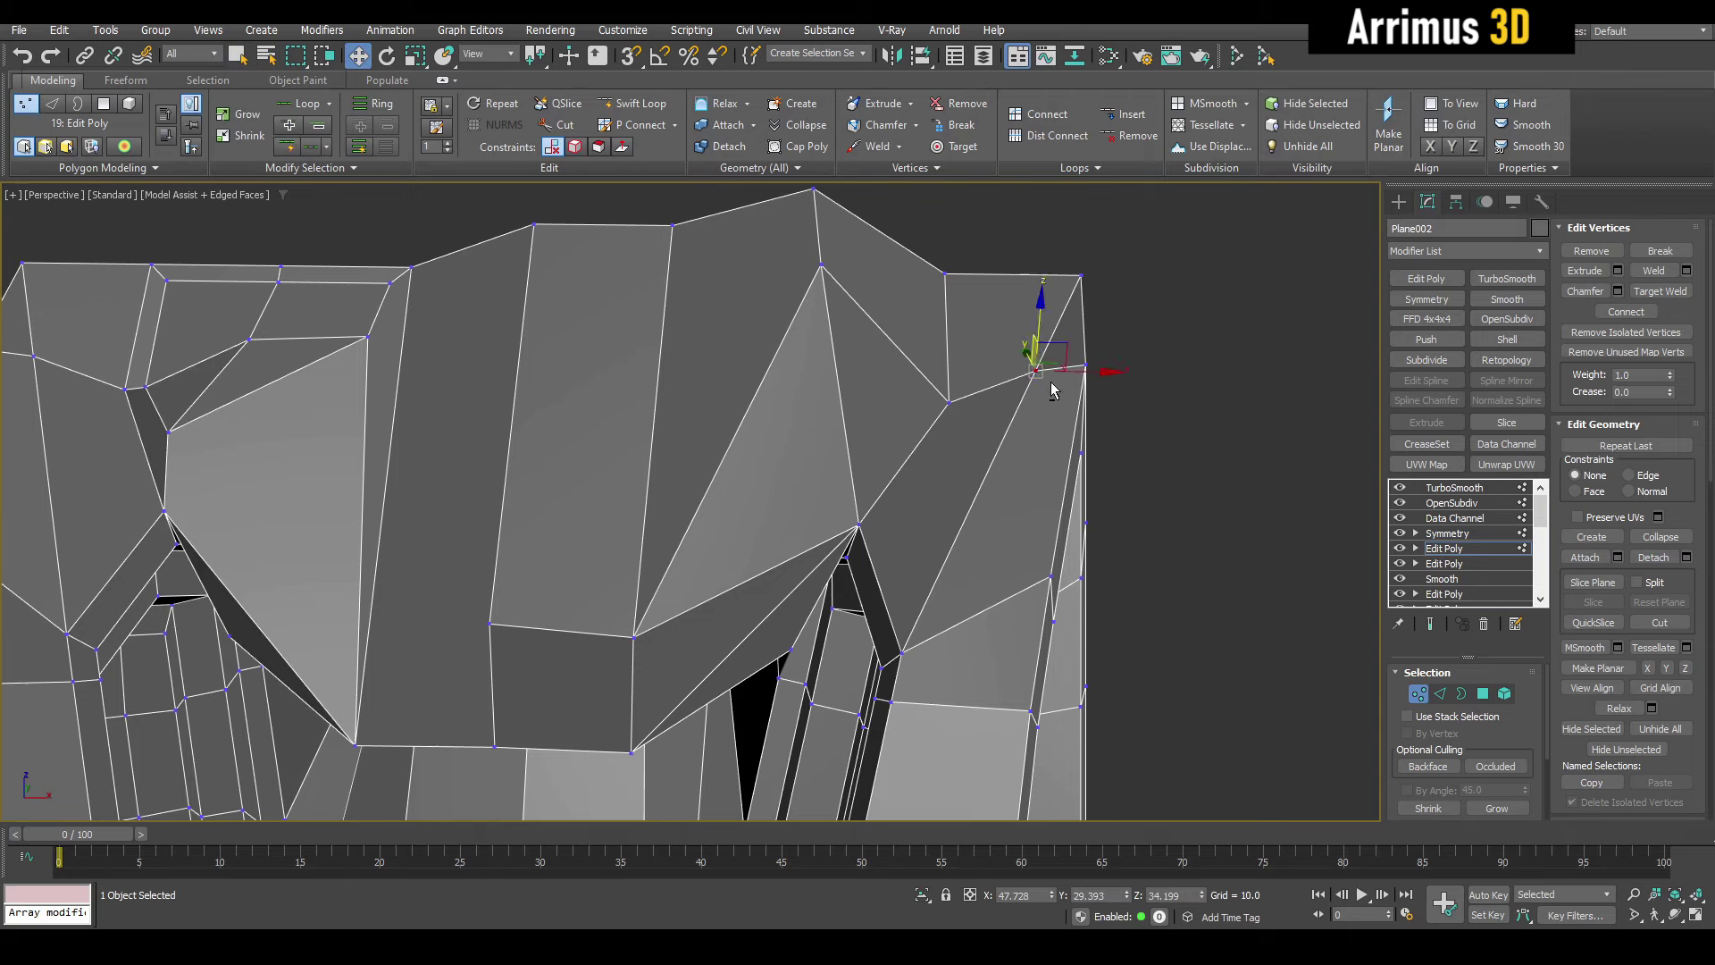
alt+middle_drag(1057, 382, 1091, 453)
drag(1096, 433, 1080, 391)
key(ctrl+e)
key(F4)
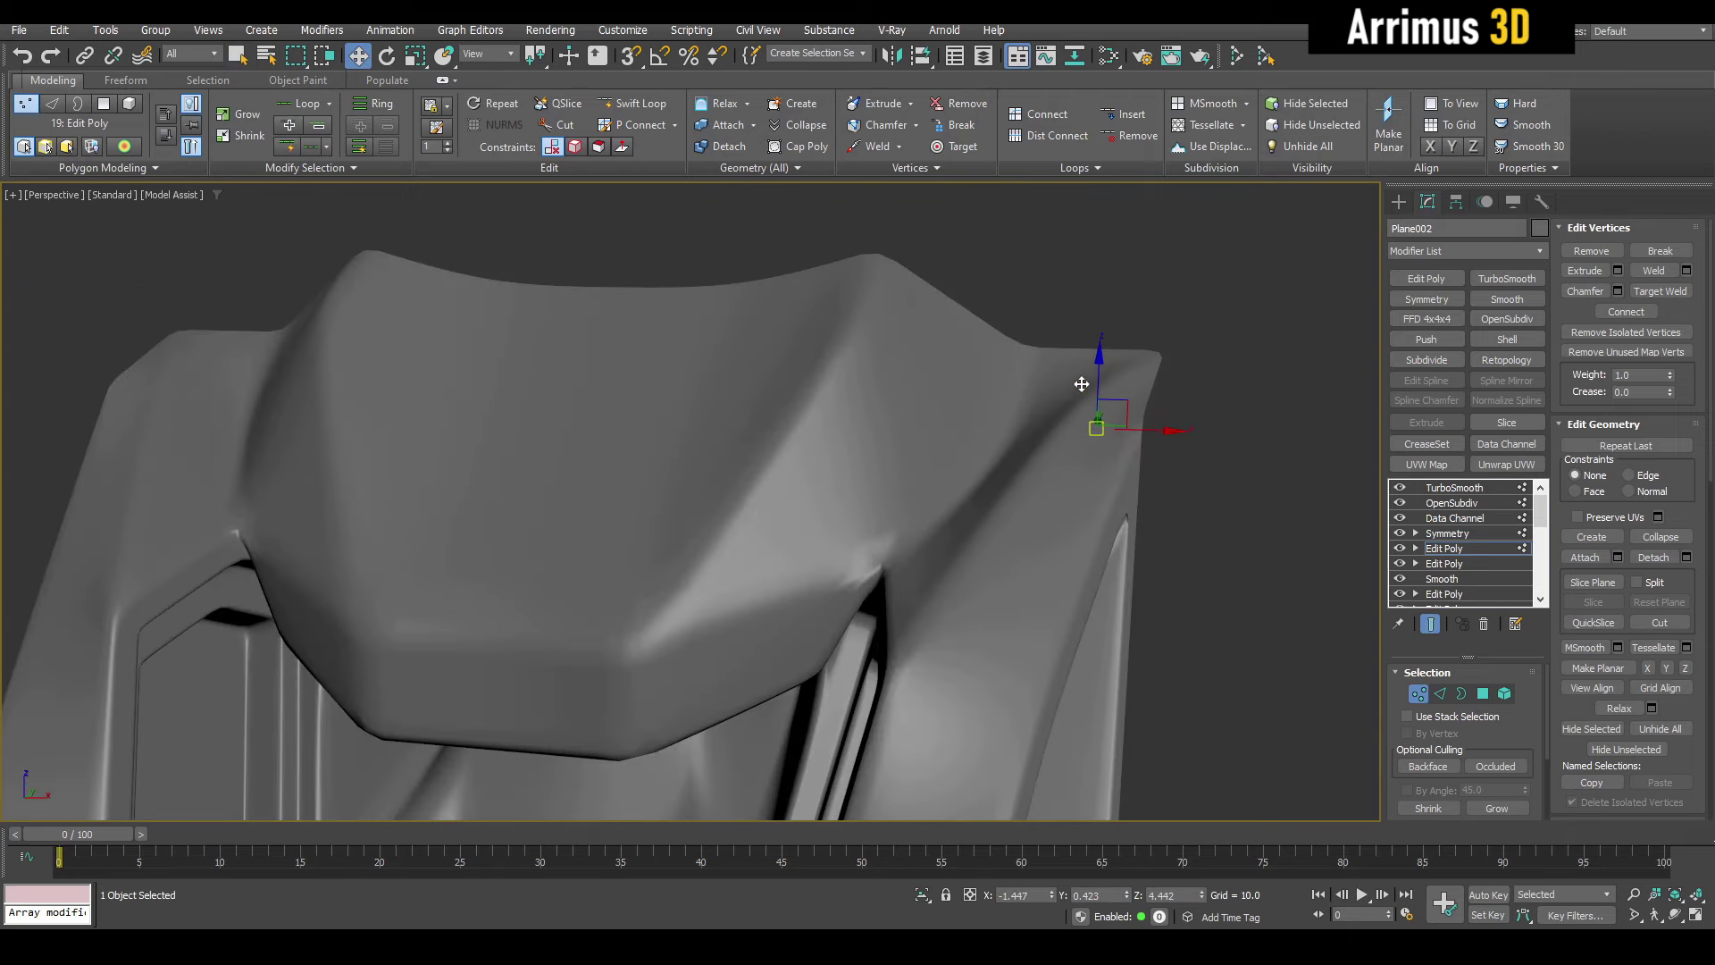
alt+middle_drag(1085, 374, 912, 527)
click(1108, 432)
- Select the lower right corner's vertices and move them outward about 14.6 units along X
key(q)
scroll(1047, 420, down, 5)
key(ctrl+e)
key(F4)
scroll(973, 524, up, 4)
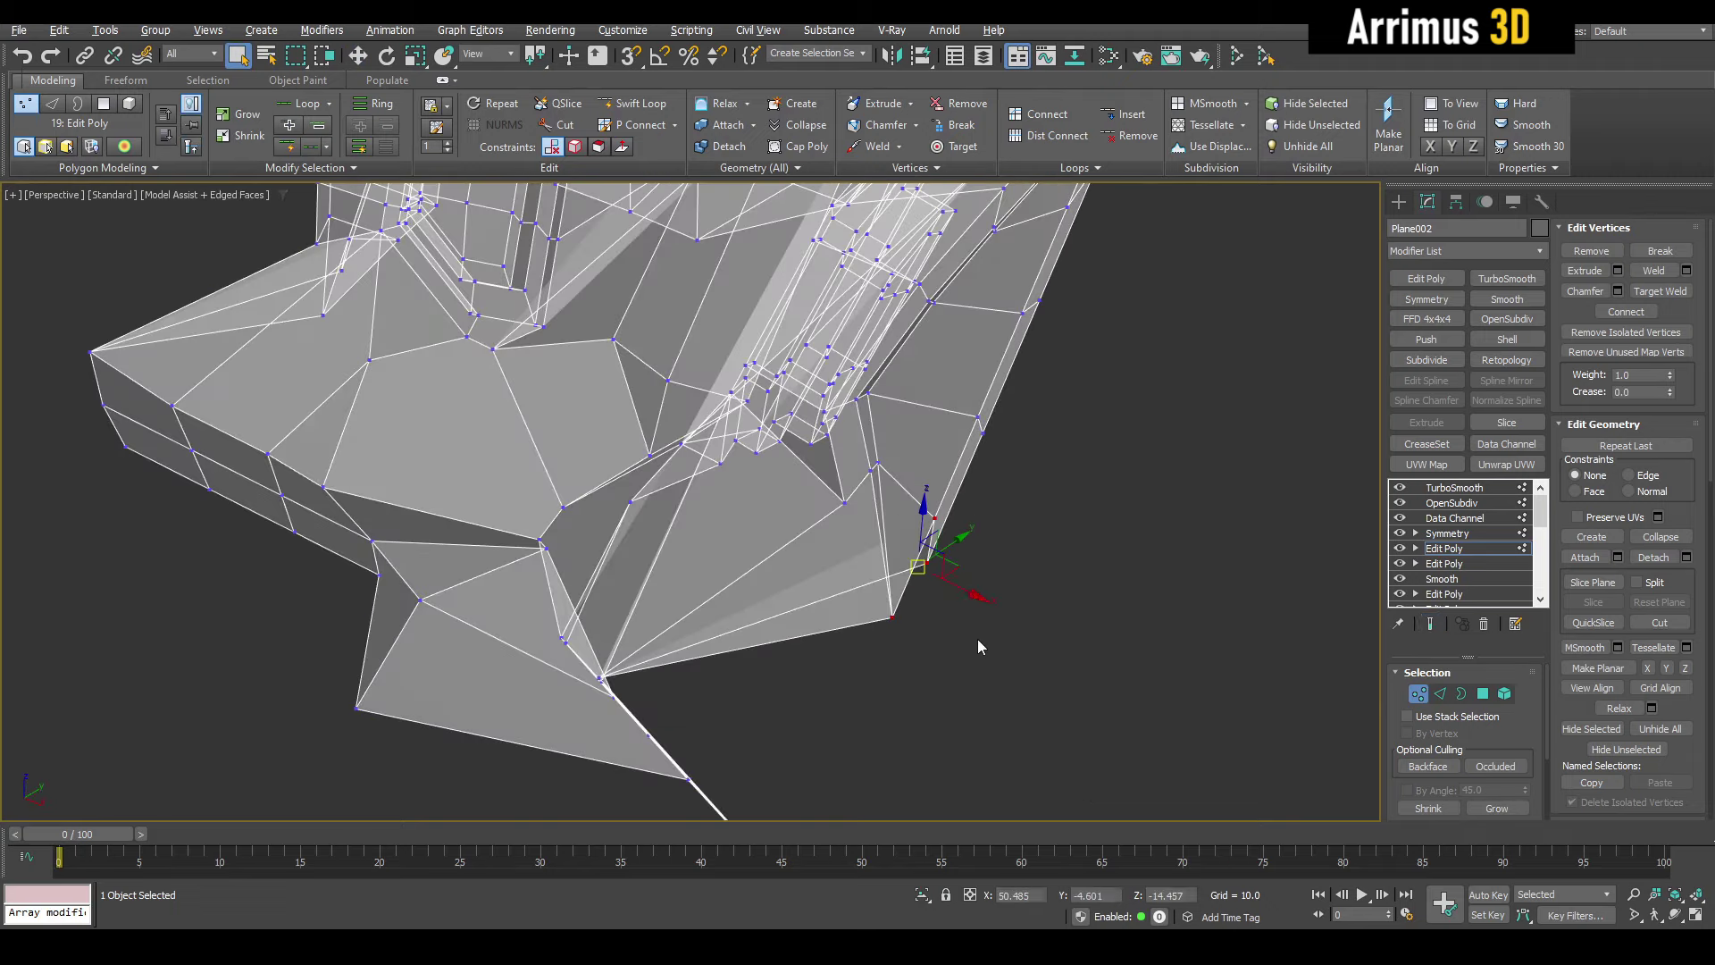
key(w)
alt+middle_drag(977, 640, 1027, 596)
key(ctrl+e)
key(F4)
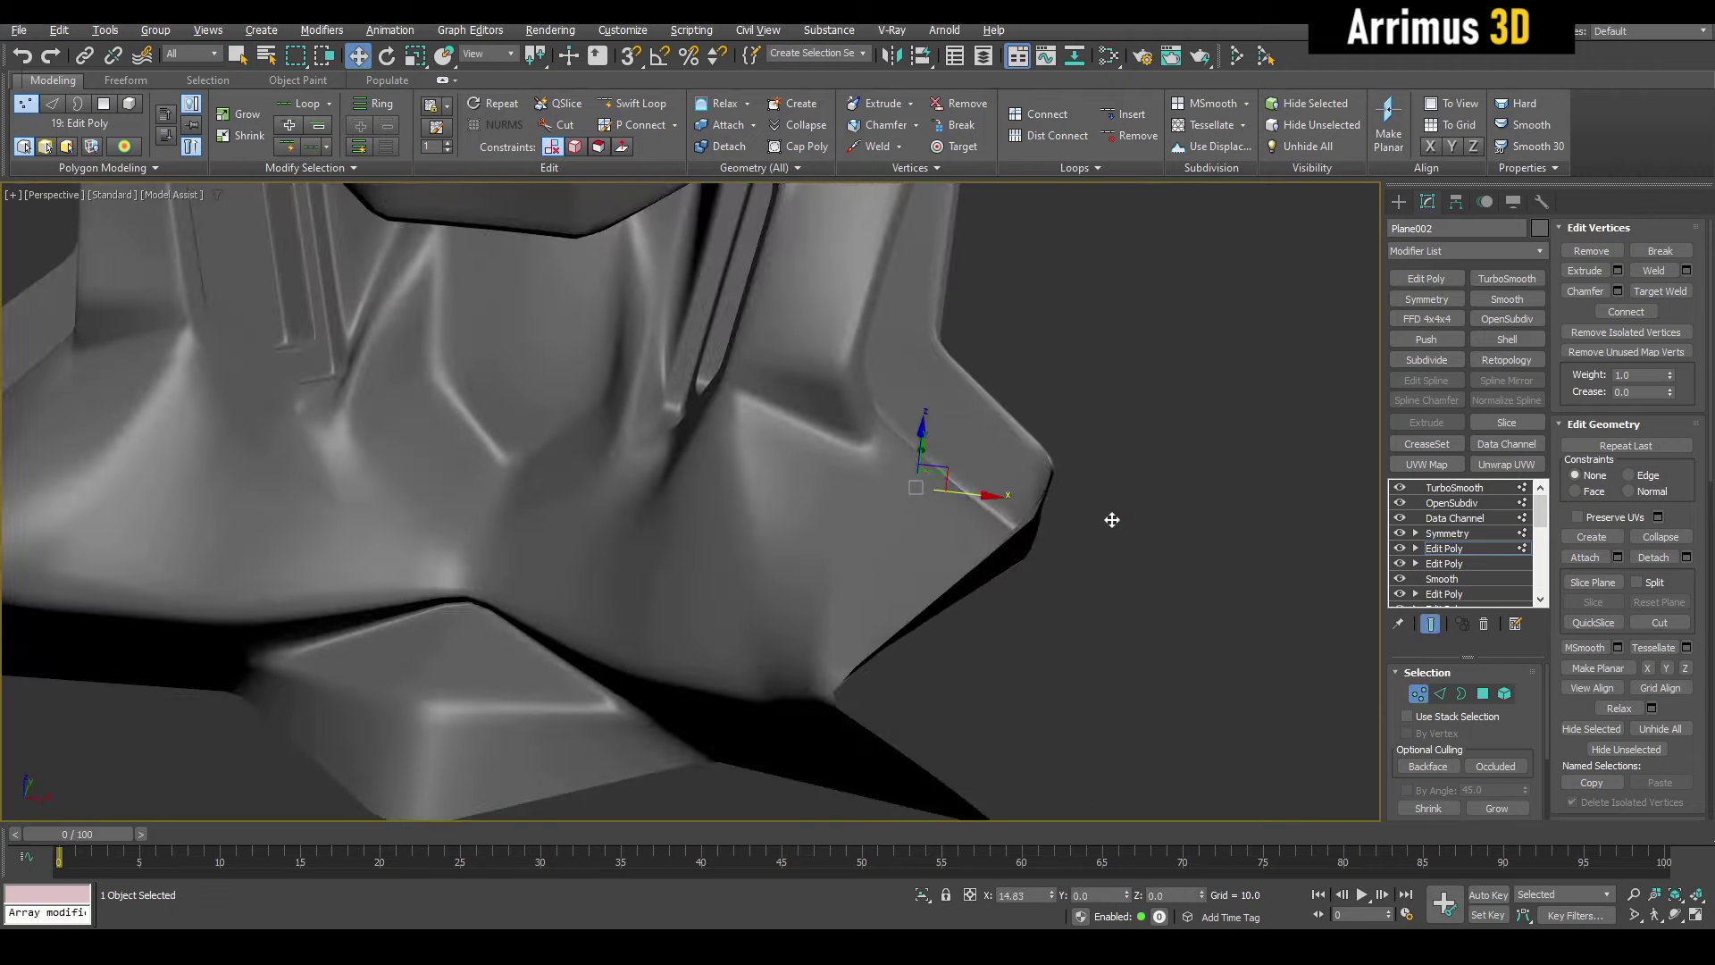
key(ctrl+e)
key(F4)
alt+middle_drag(1106, 517, 1033, 429)
- Select the edge loops along the surface's right side down to the lower corner
key(2)
key(q)
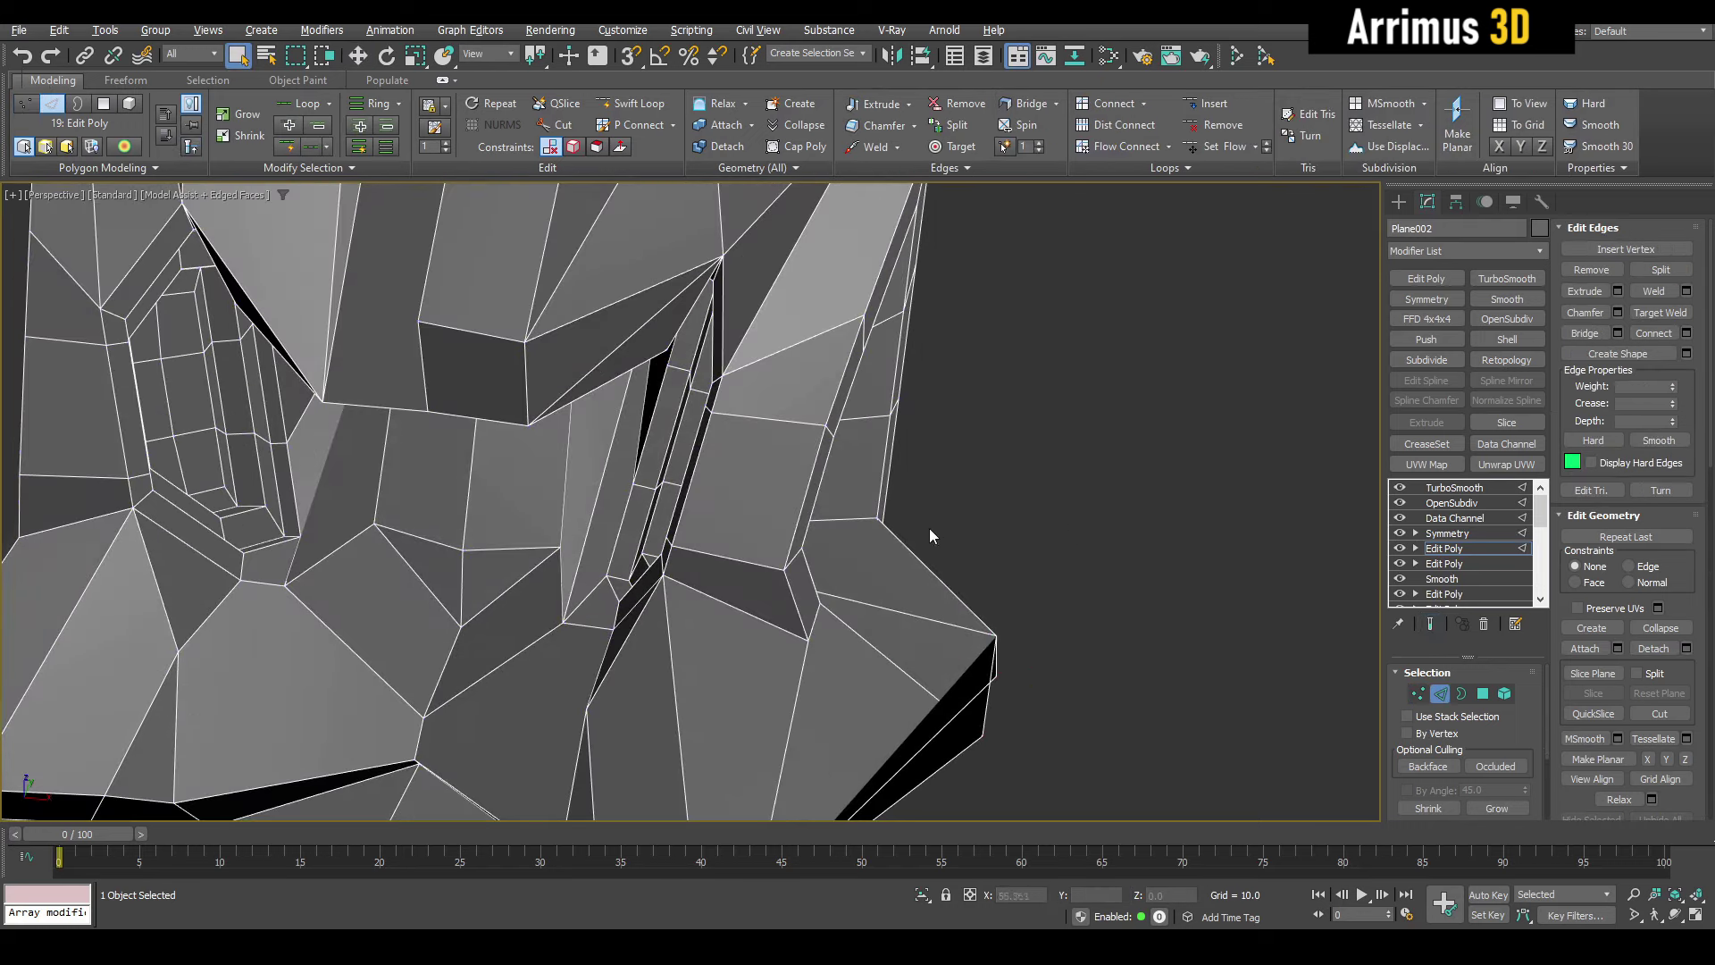
scroll(929, 534, down, 3)
double_click(957, 590)
alt+middle_drag(957, 589, 923, 451)
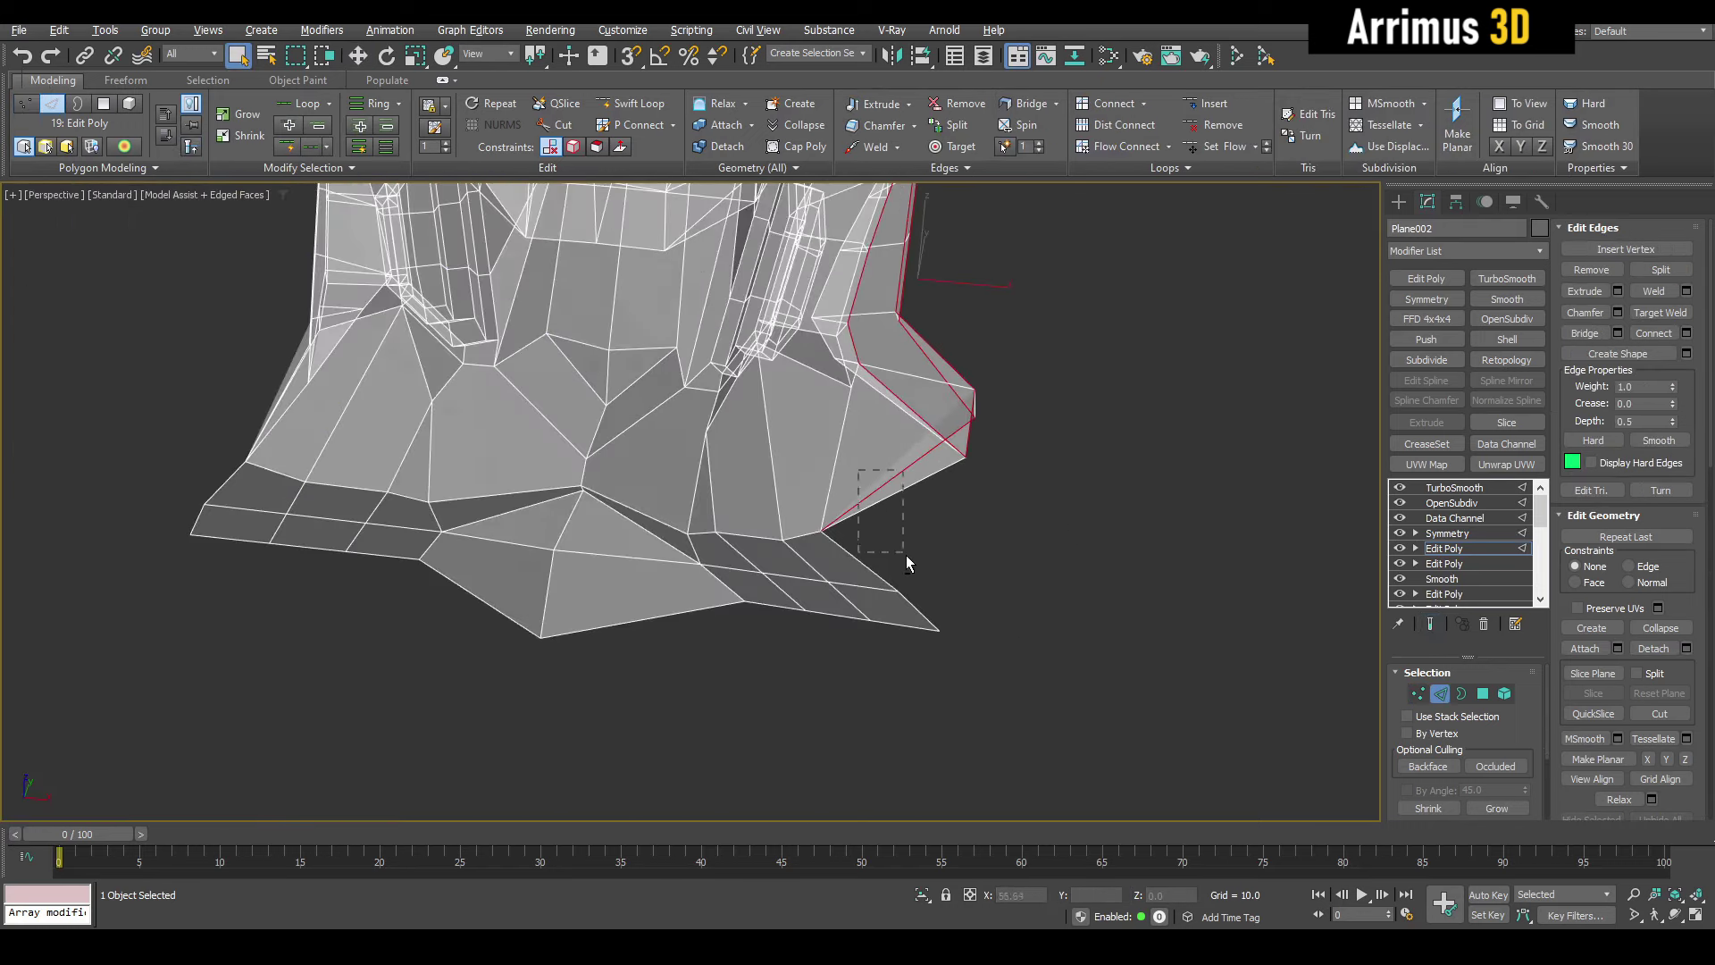
alt+middle_drag(905, 555, 931, 592)
mouse_move(961, 339)
alt+middle_down()
mouse_move(987, 556)
mouse_move(986, 512)
mouse_move(929, 540)
mouse_move(930, 460)
mouse_move(995, 491)
mouse_move(1067, 483)
mouse_move(922, 501)
mouse_move(857, 459)
alt+middle_up()
click(988, 556)
- Delete the polygon at the side of the flared lower right corner and check the smoothed result
key(4)
click(851, 430)
key(Delete)
key(ctrl+e)
key(F4)
key(ctrl+e)
key(F4)
- Target-weld the leftover vertex at the lower right corner onto the neighbouring side vertex
key(1)
click(741, 529)
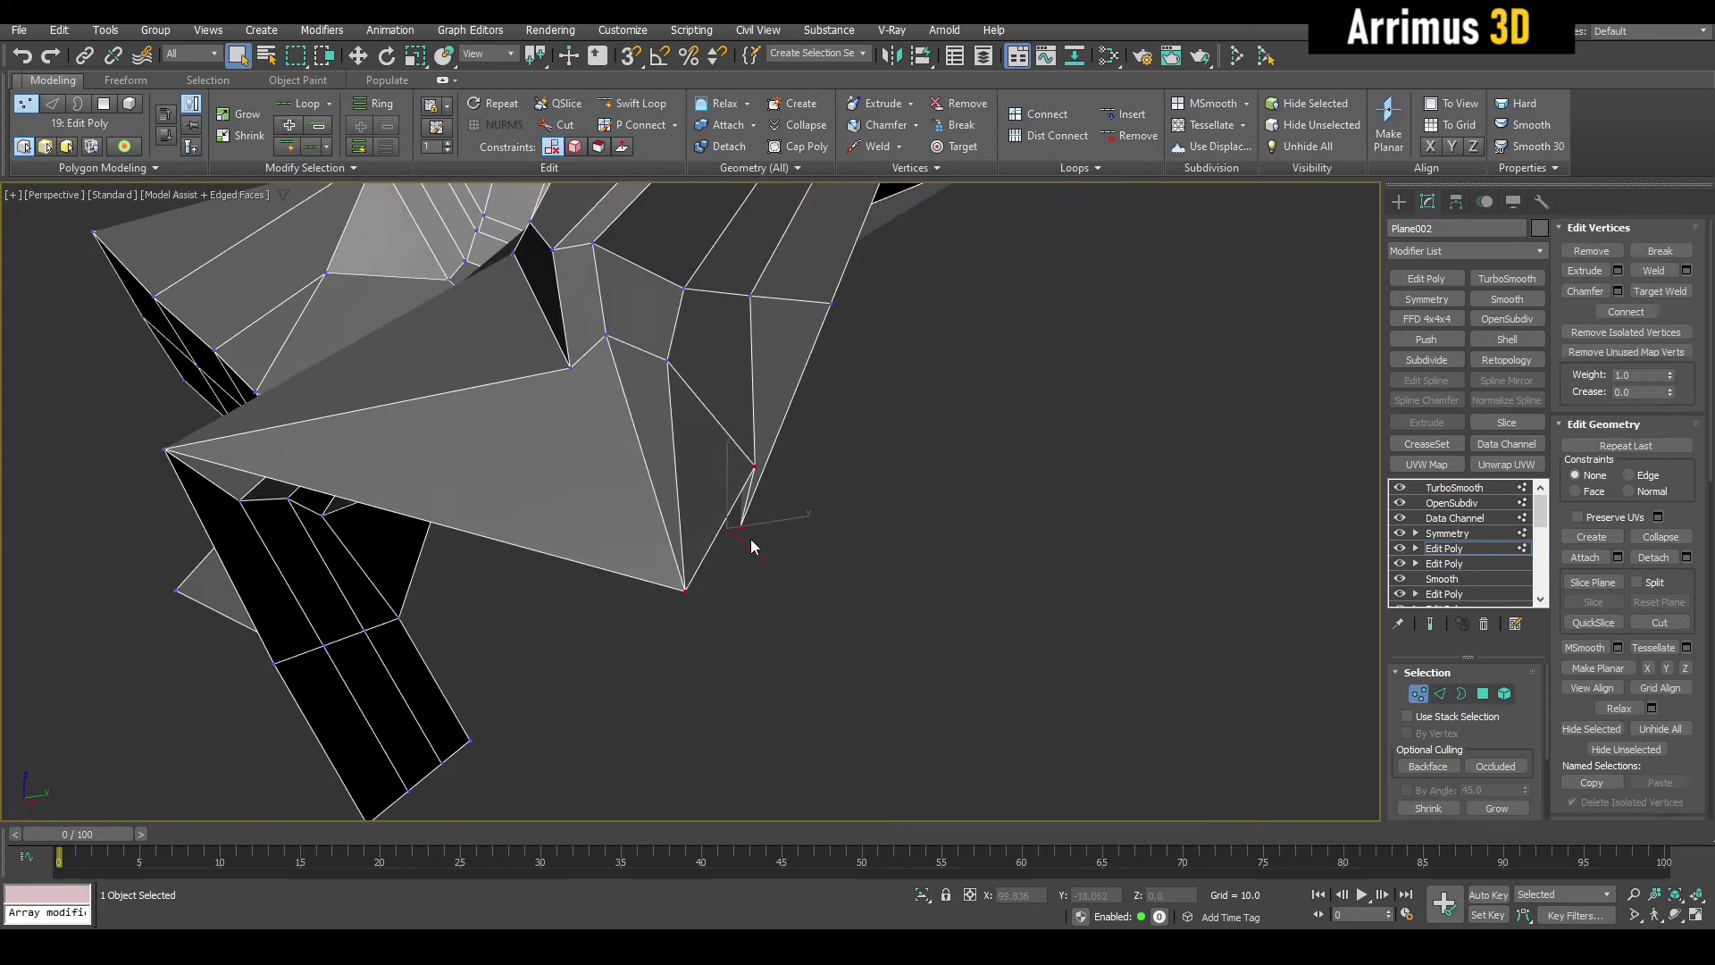
key(w)
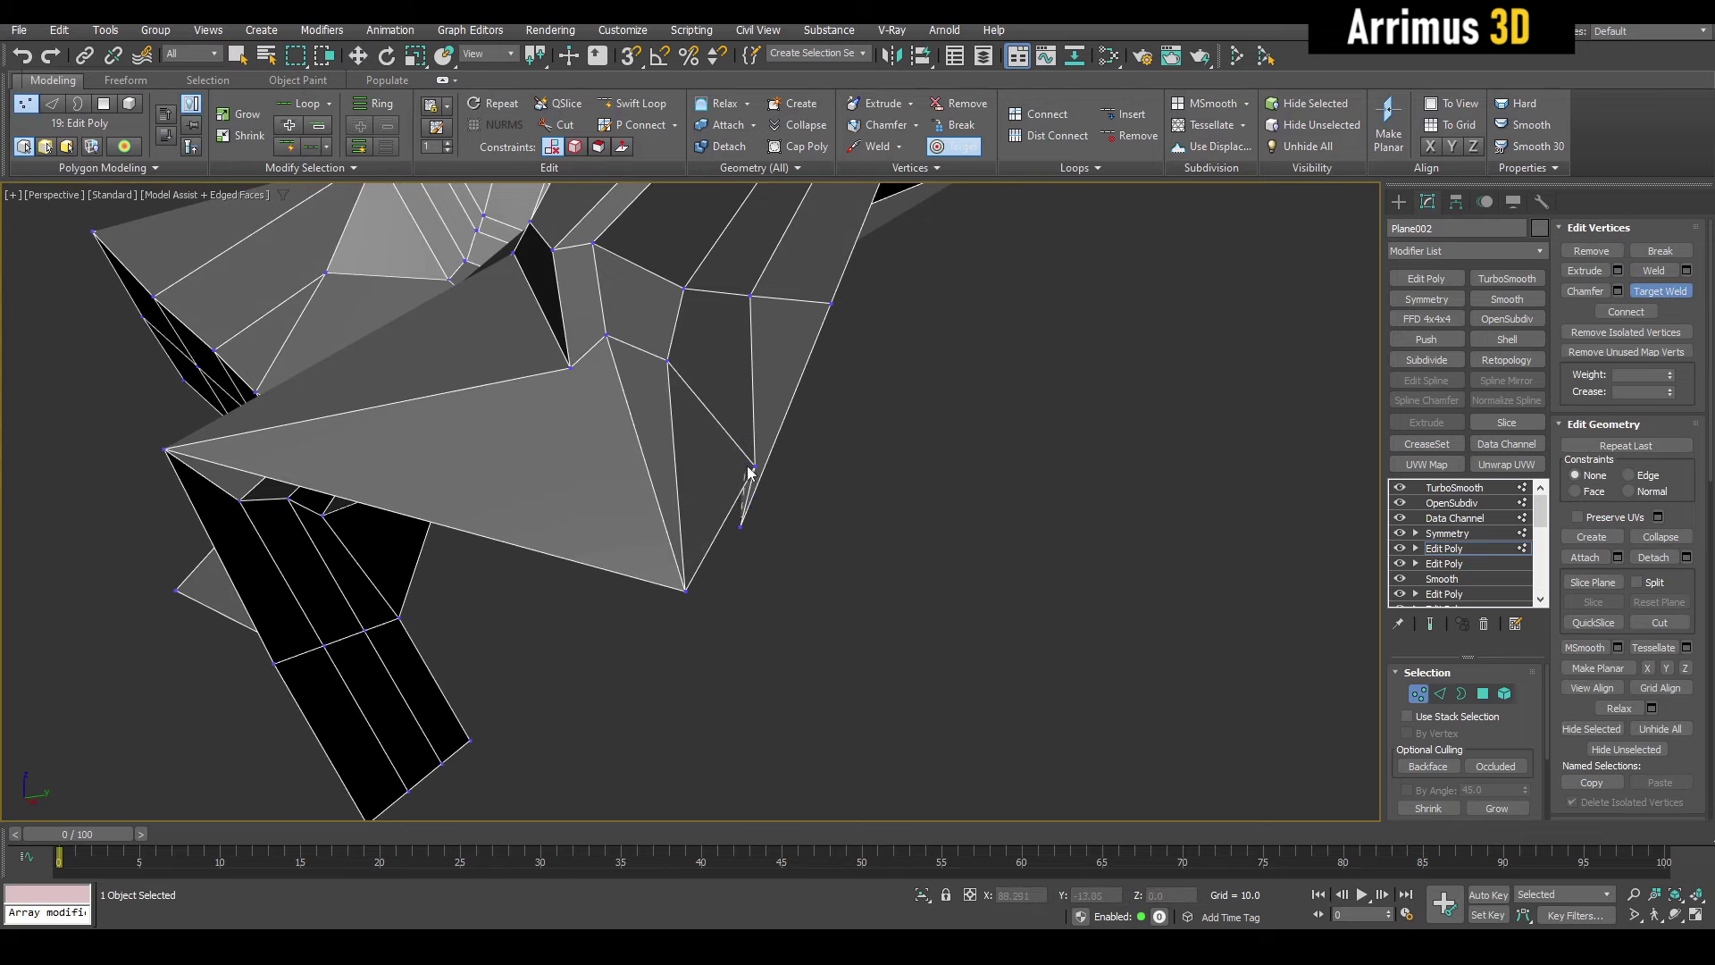
right_click(762, 462)
alt+middle_drag(762, 464, 748, 409)
- Select the edge loop running down the surface's right side and check the smoothed result
key(q)
key(2)
double_click(793, 384)
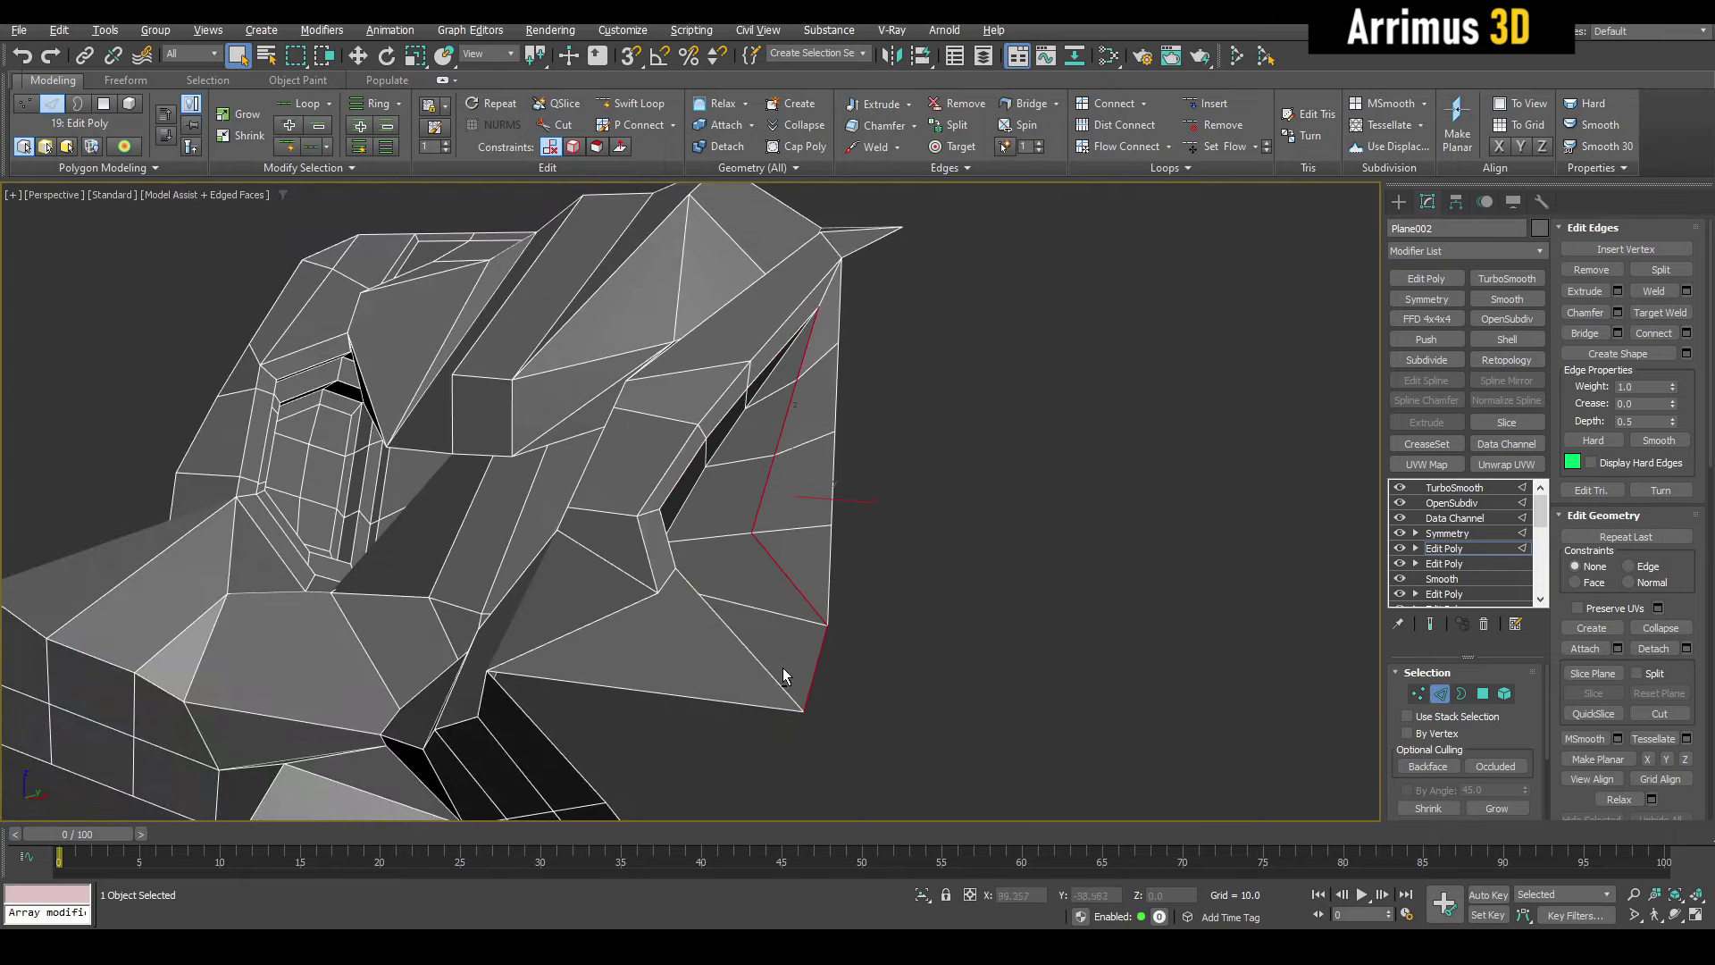
alt+middle_drag(856, 694, 877, 568)
key(grave)
key(F4)
key(grave)
key(F4)
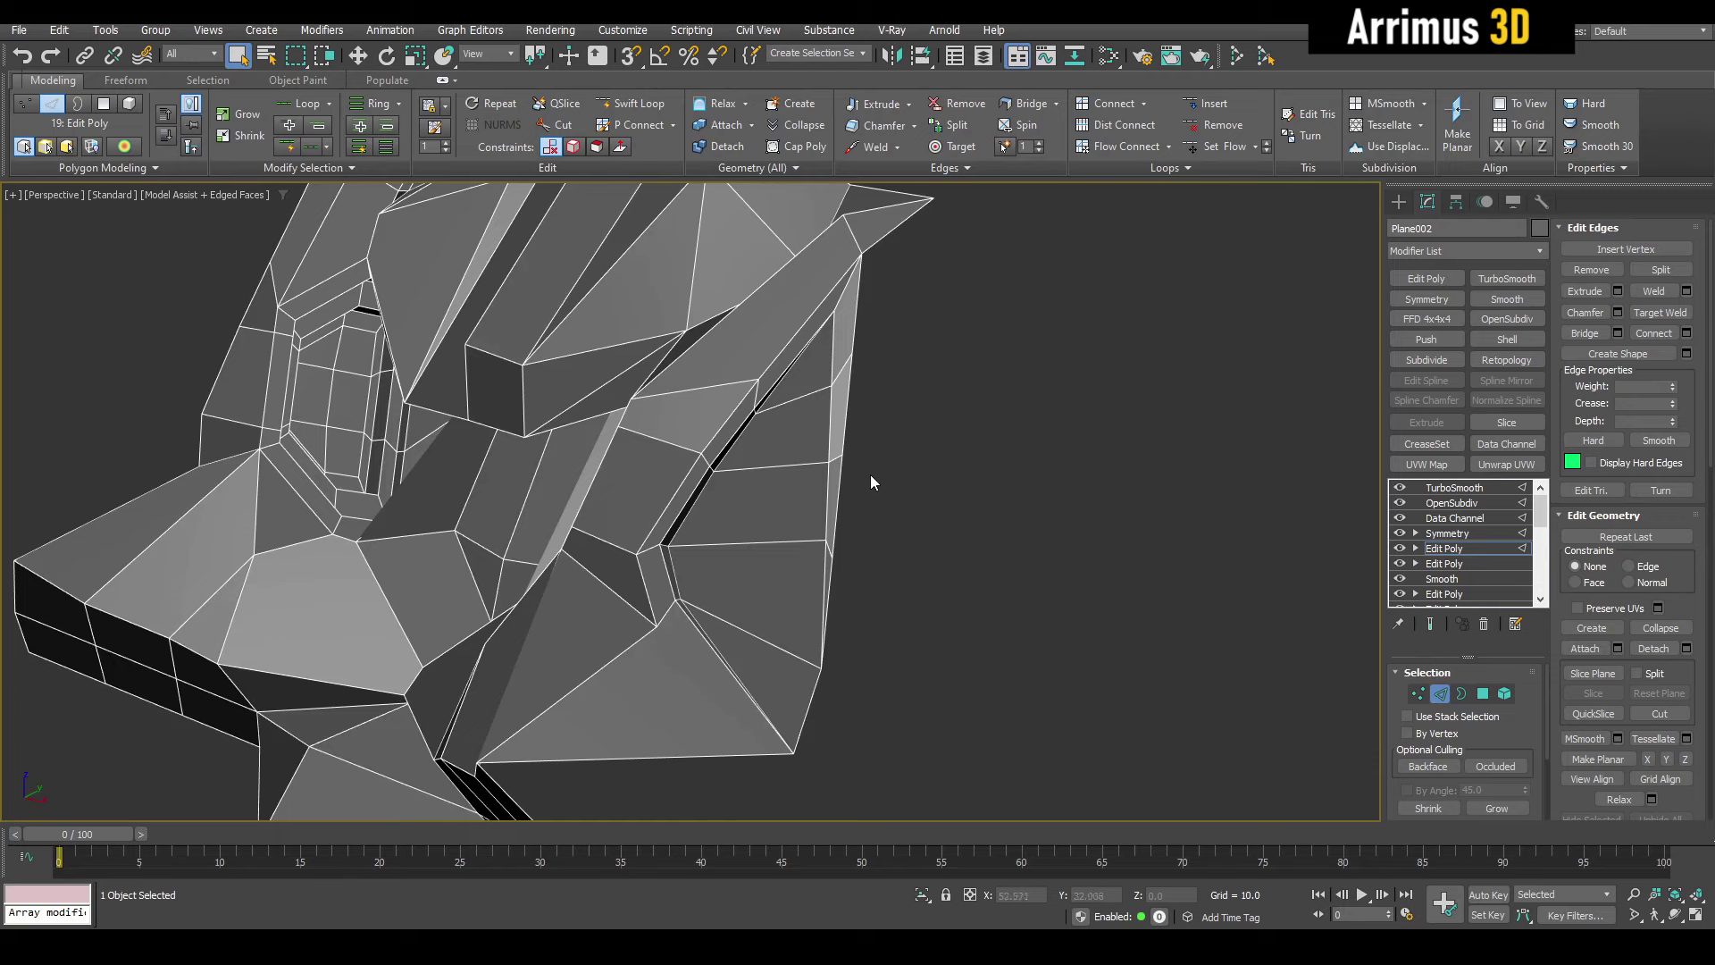
- Move the outermost edge midway along the surface's right side outward to widen the thin border strip
key(2)
click(838, 436)
mouse_move(838, 436)
alt+middle_down()
mouse_move(826, 502)
mouse_move(752, 547)
alt+middle_up()
scroll(813, 507, up, 4)
key(w)
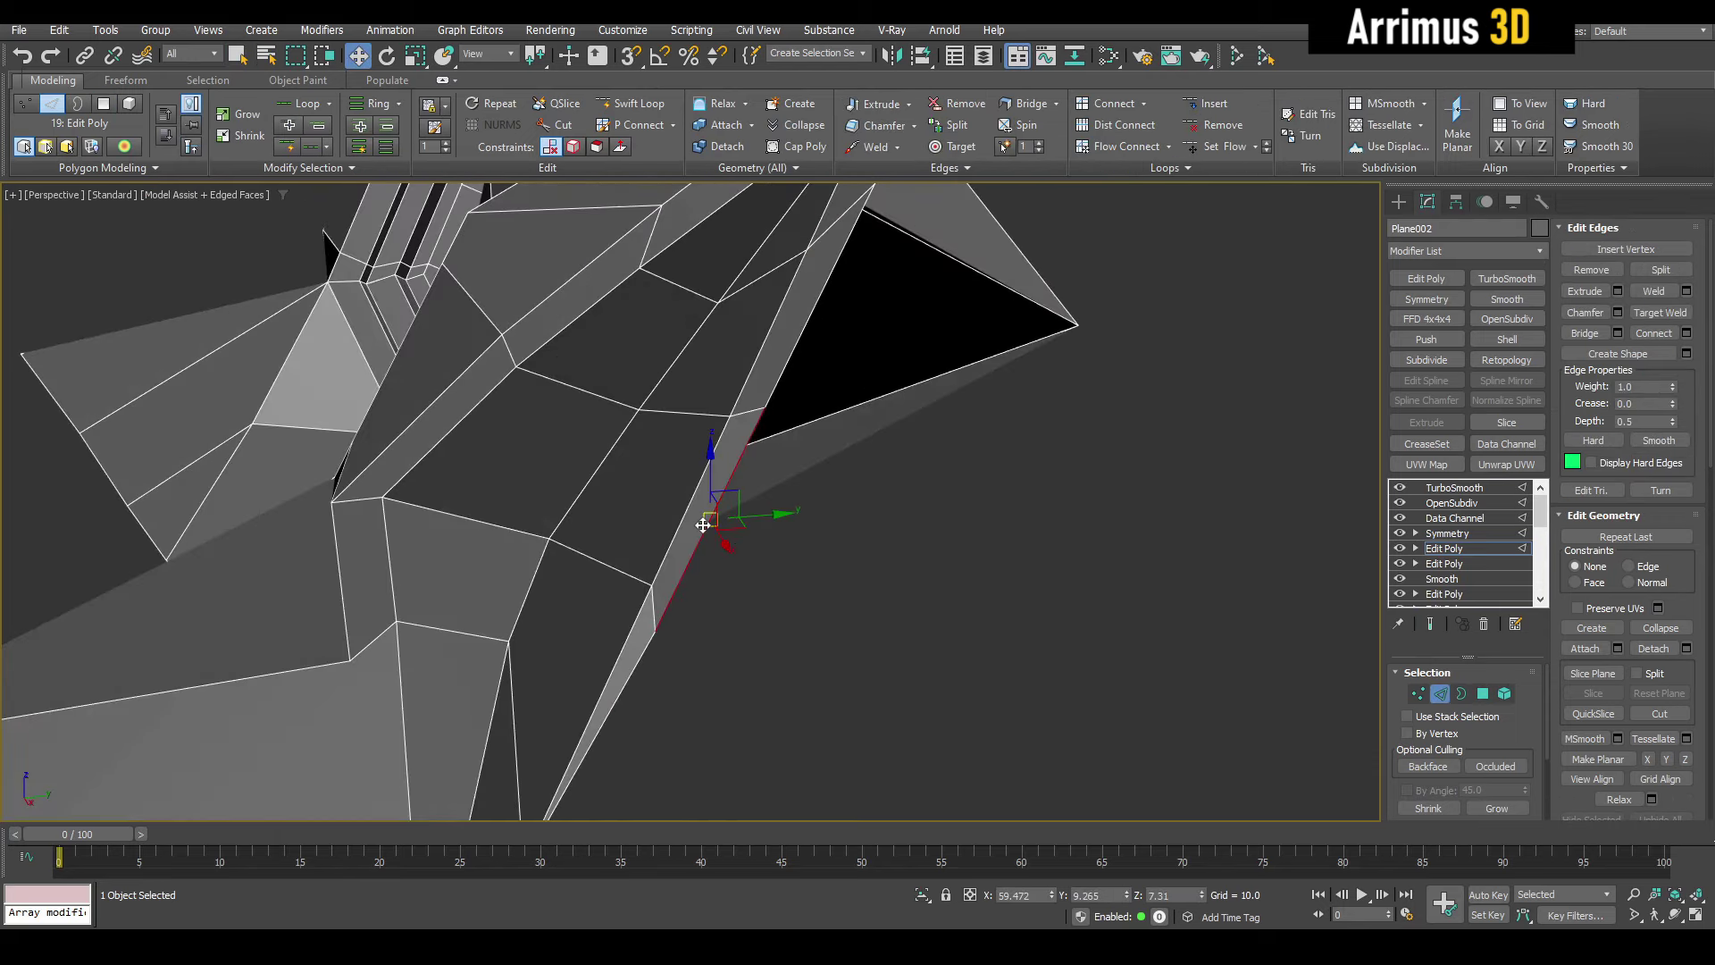
drag(703, 525, 839, 618)
scroll(861, 498, down, 2)
alt+middle_drag(861, 498, 842, 490)
- Move the upper outer vertex of the right side strip outward to round the outline, and check the smoothed result
key(1)
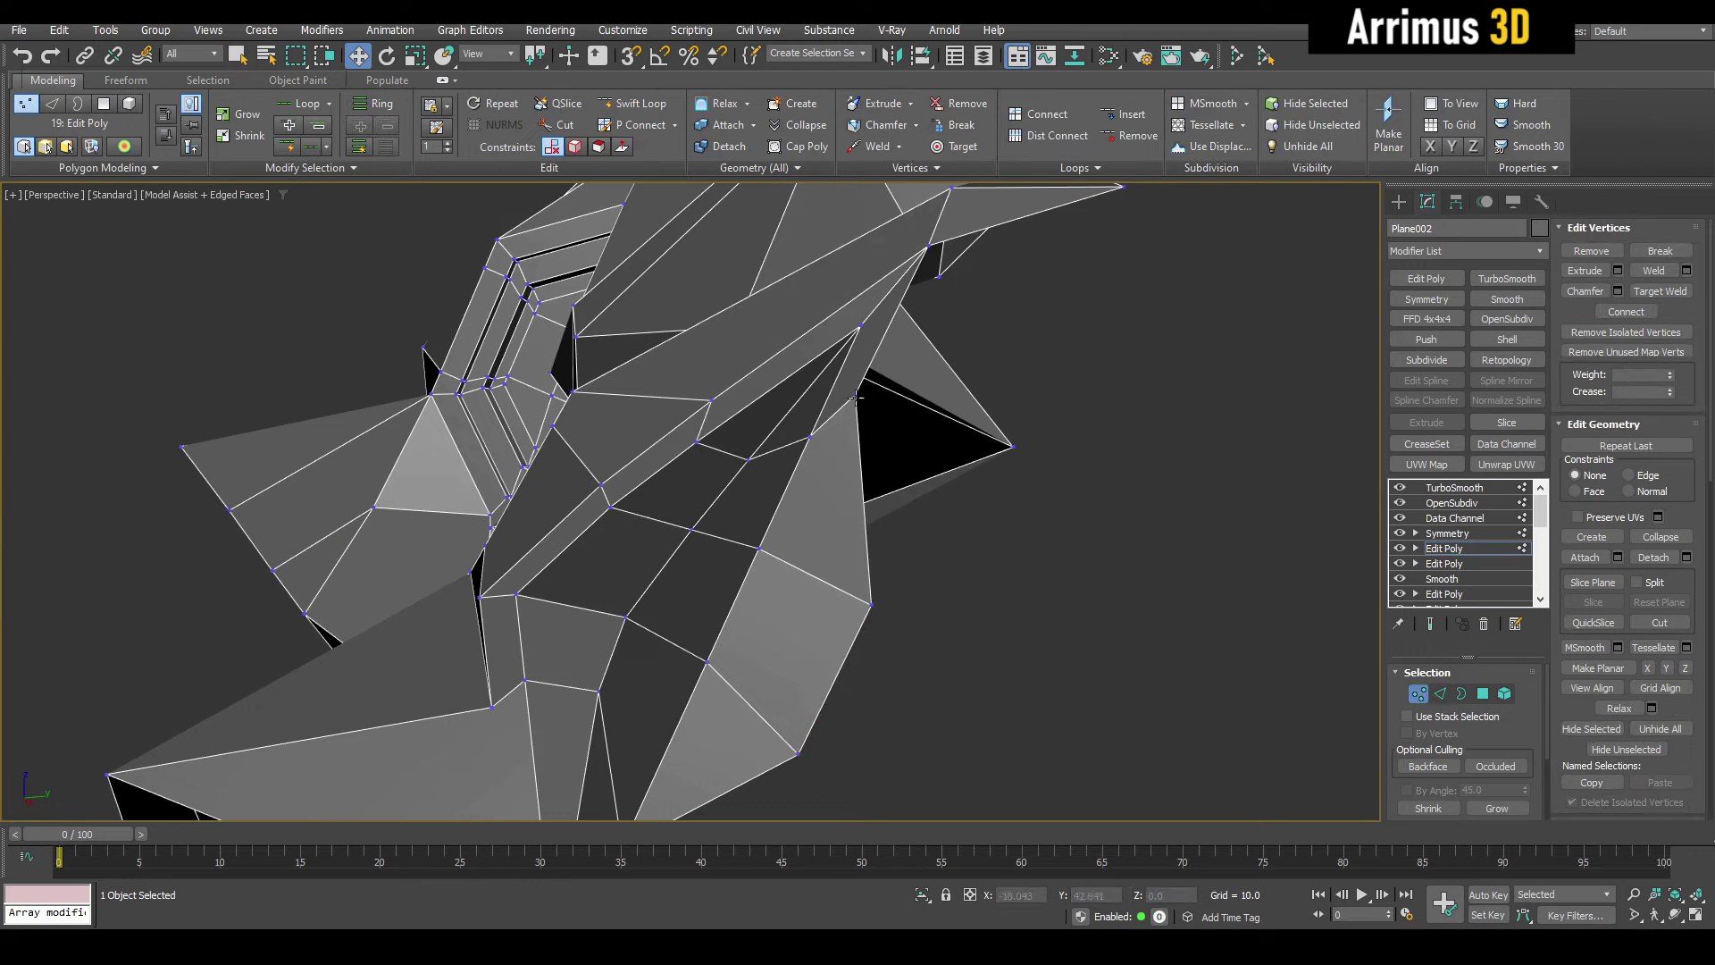
drag(856, 398, 926, 452)
alt+middle_drag(915, 450, 815, 399)
key(2)
key(q)
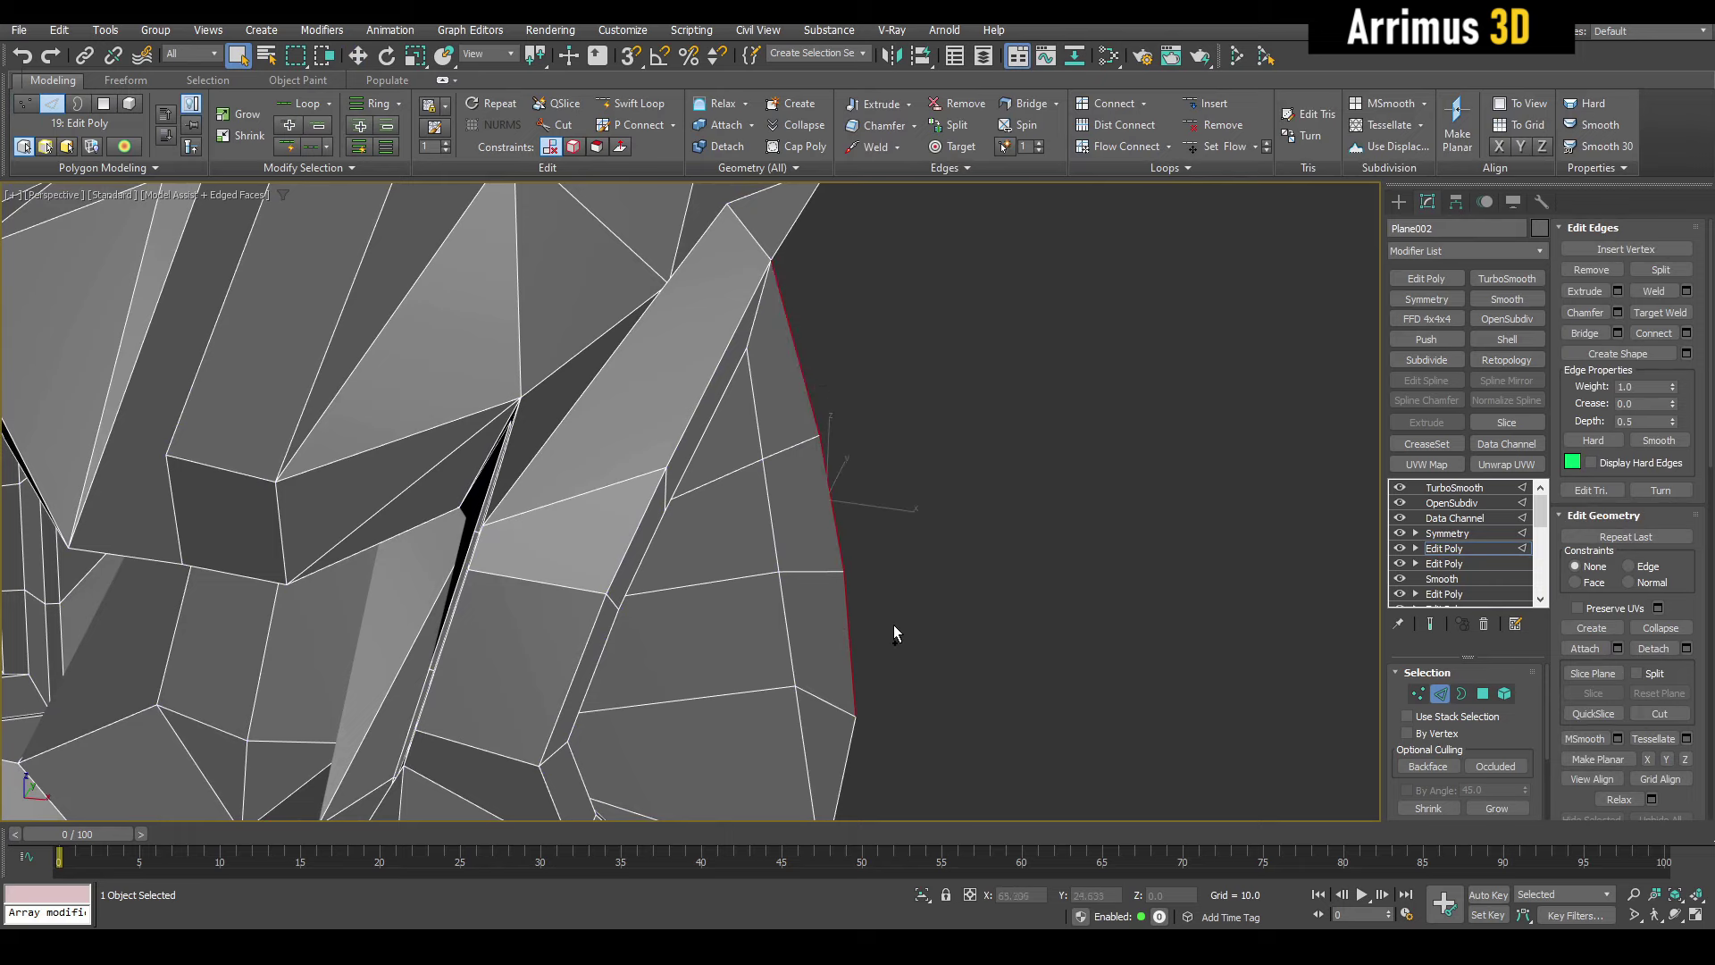
alt+middle_drag(893, 625, 938, 501)
click(926, 587)
key(F4)
scroll(861, 500, down, 3)
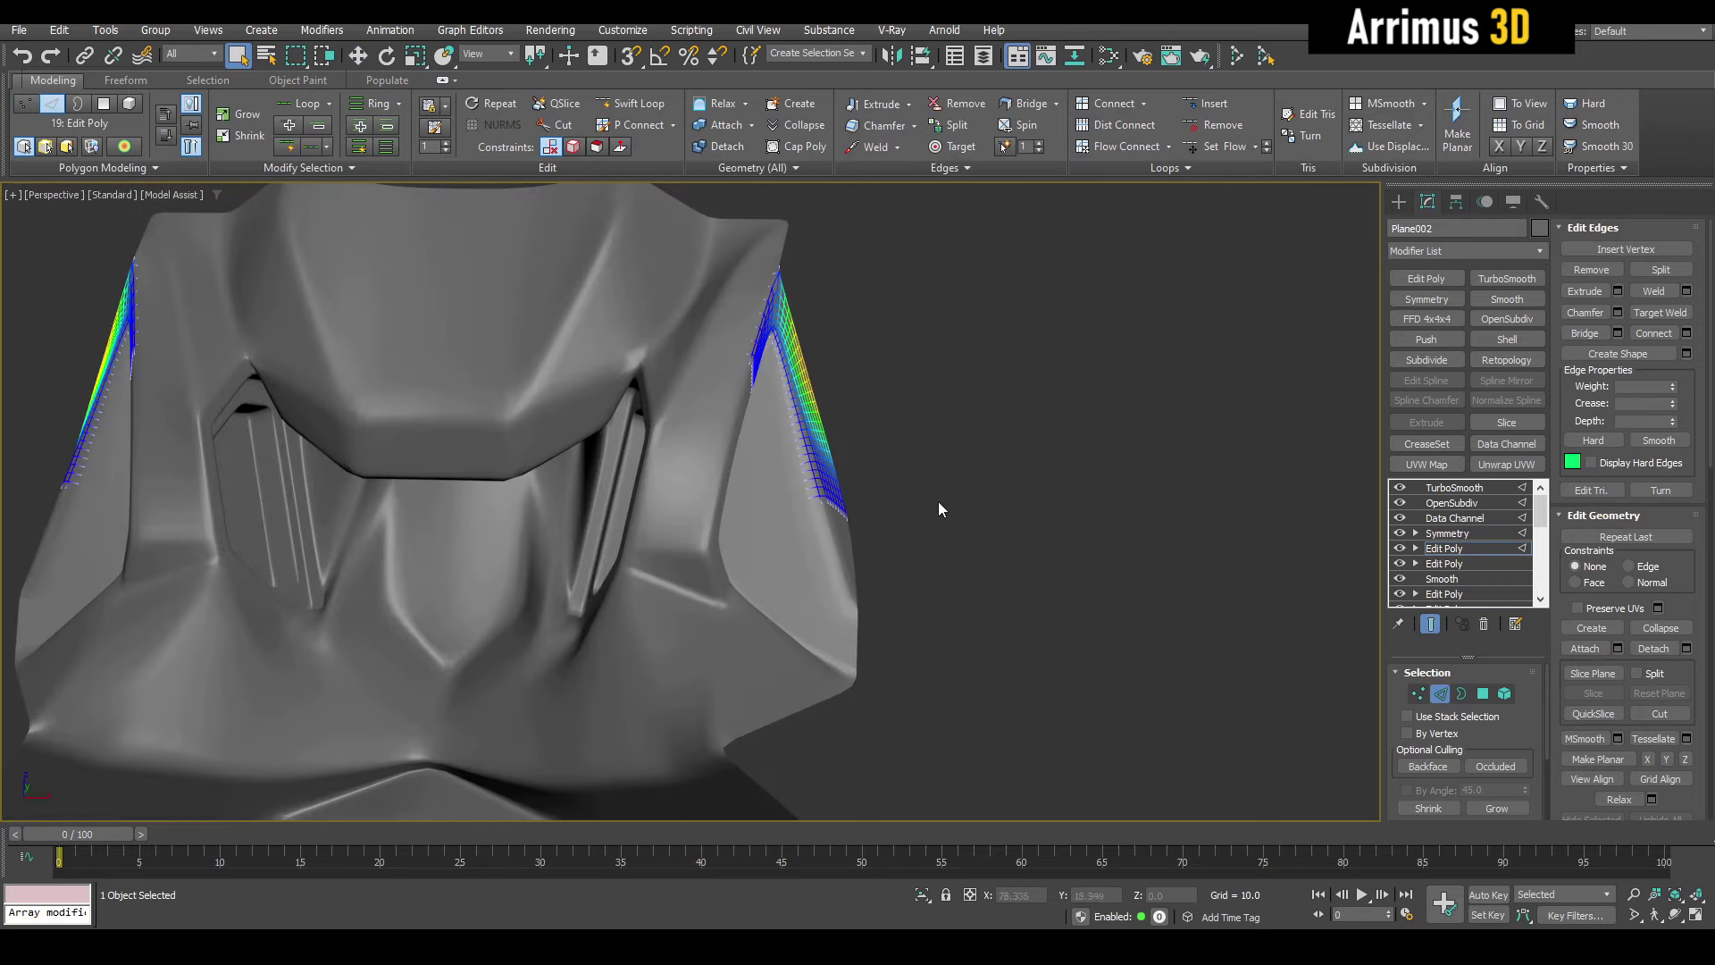
- Add another Edit Poly, select the polygons along the outer right side strip and reposition the strip's outer vertex
key(2)
scroll(894, 491, down, 3)
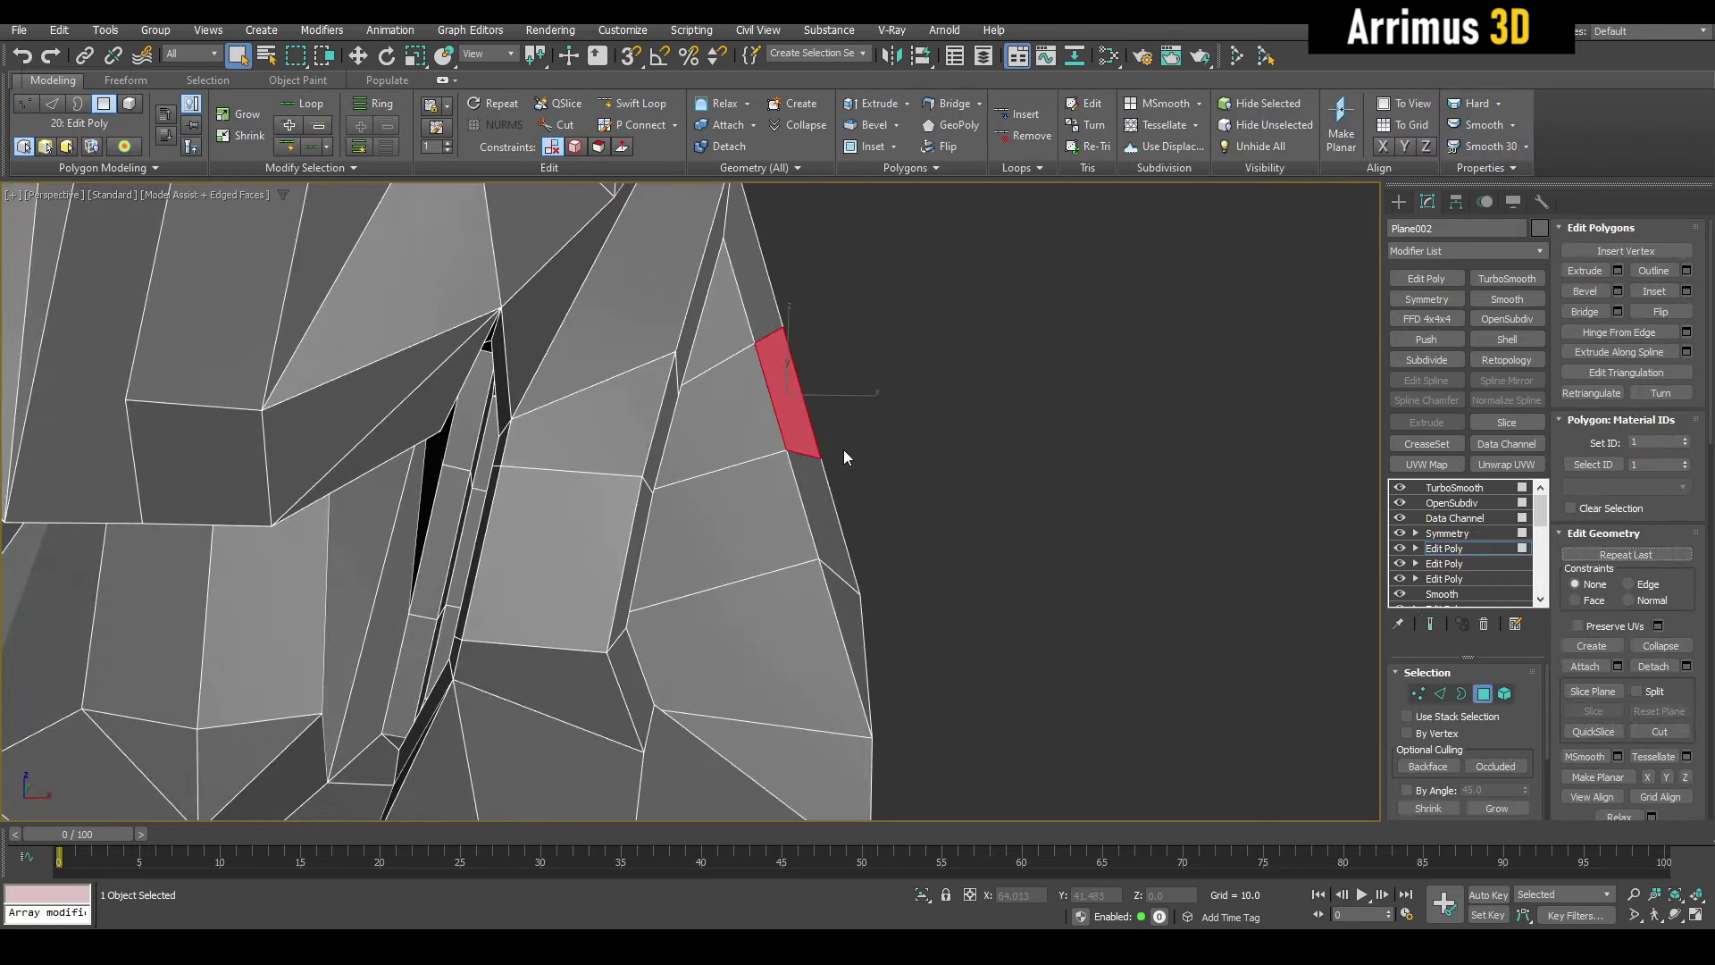
click(868, 516)
alt+middle_drag(868, 516, 868, 616)
click(824, 523)
click(806, 437)
key(1)
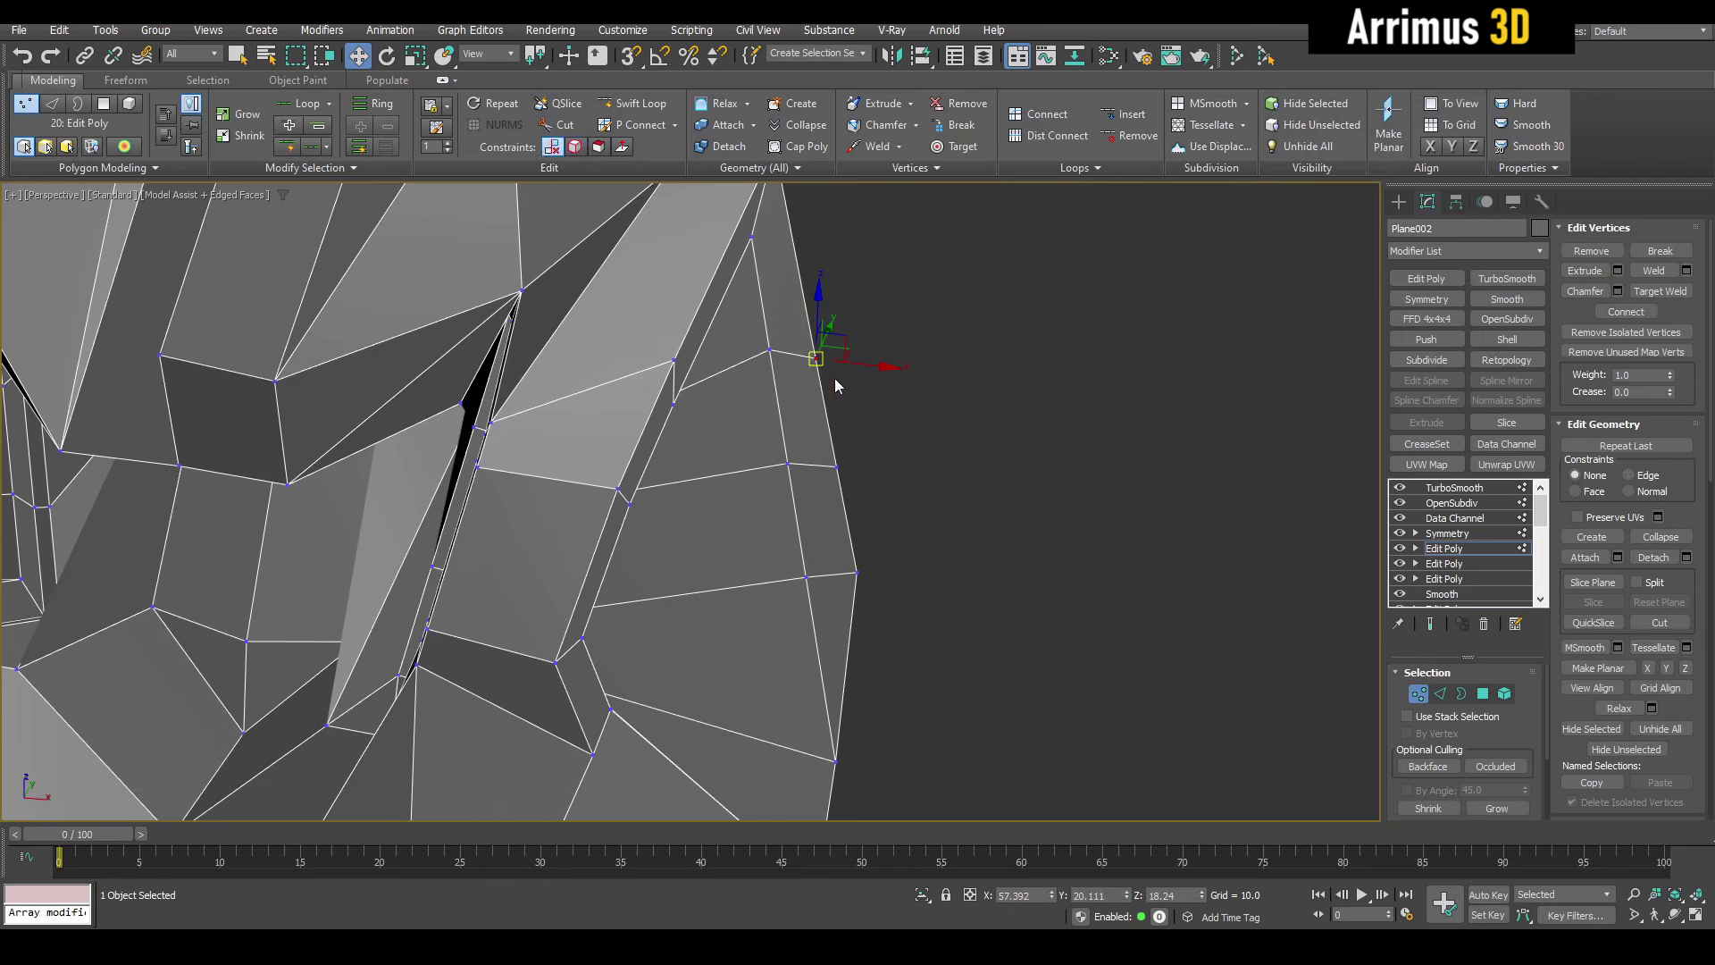
- Bevel the two middle polygons of the outer right side strip outward into a raised block
key(4)
alt+middle_drag(834, 379, 802, 427)
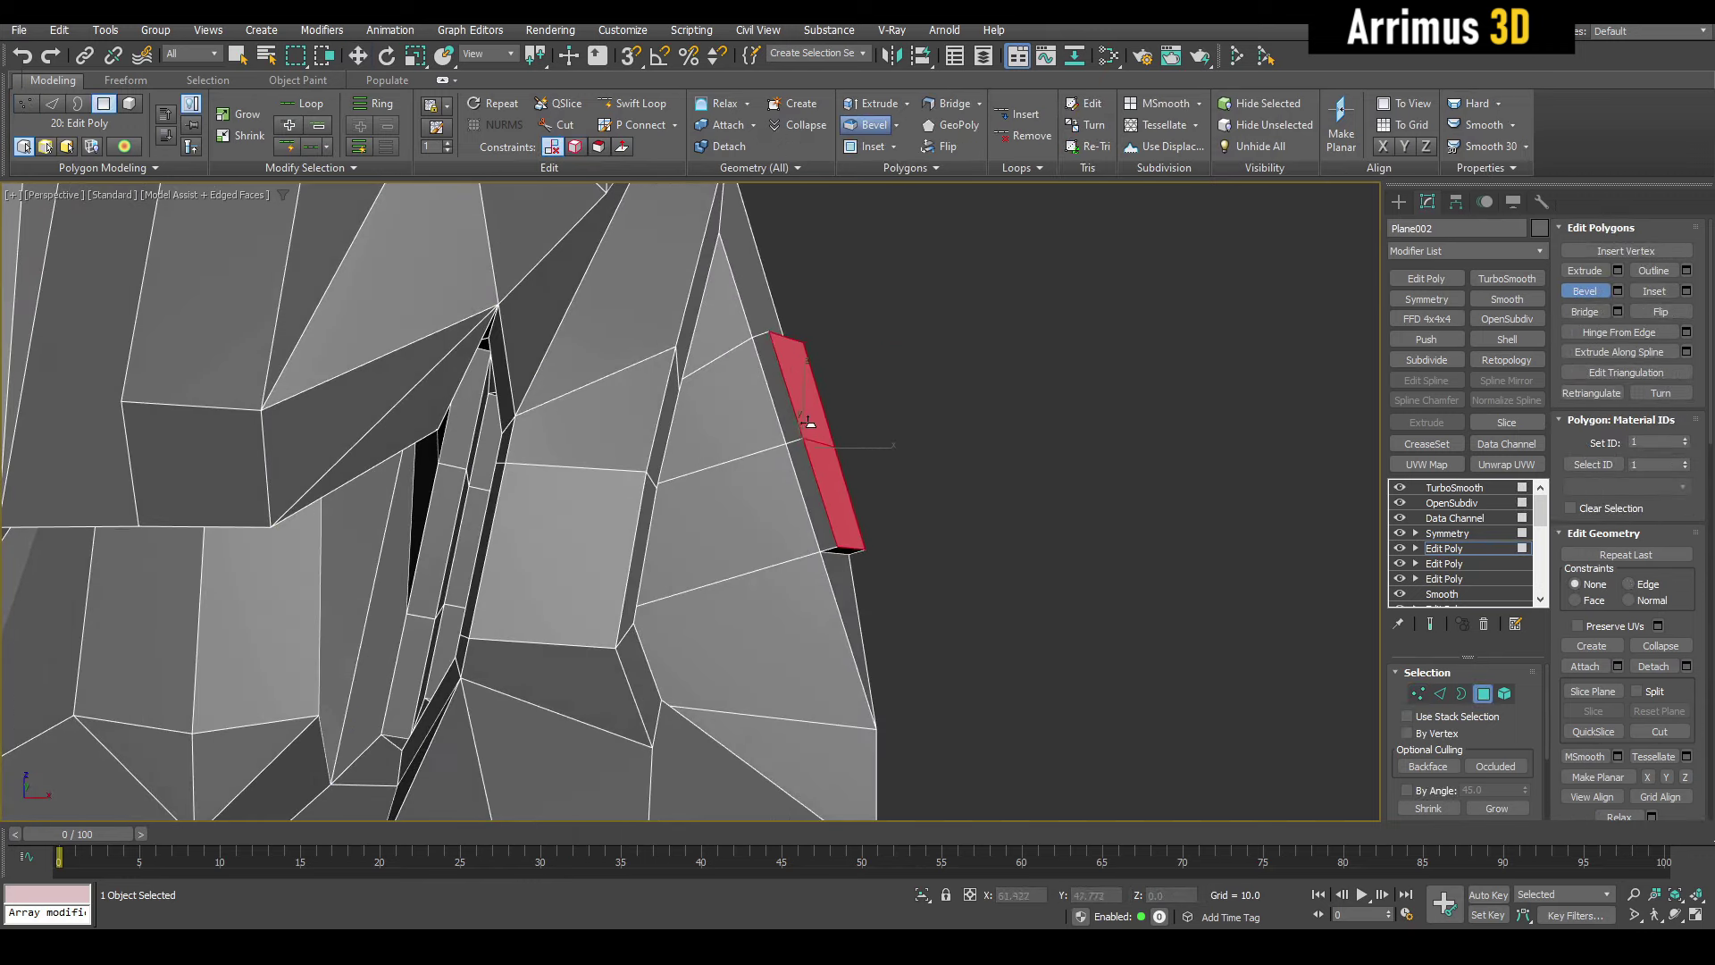
drag(809, 423, 852, 516)
alt+middle_drag(852, 517, 791, 442)
- Move the inner edges of the raised side block outward to make its top face narrower
key(2)
click(790, 441)
key(w)
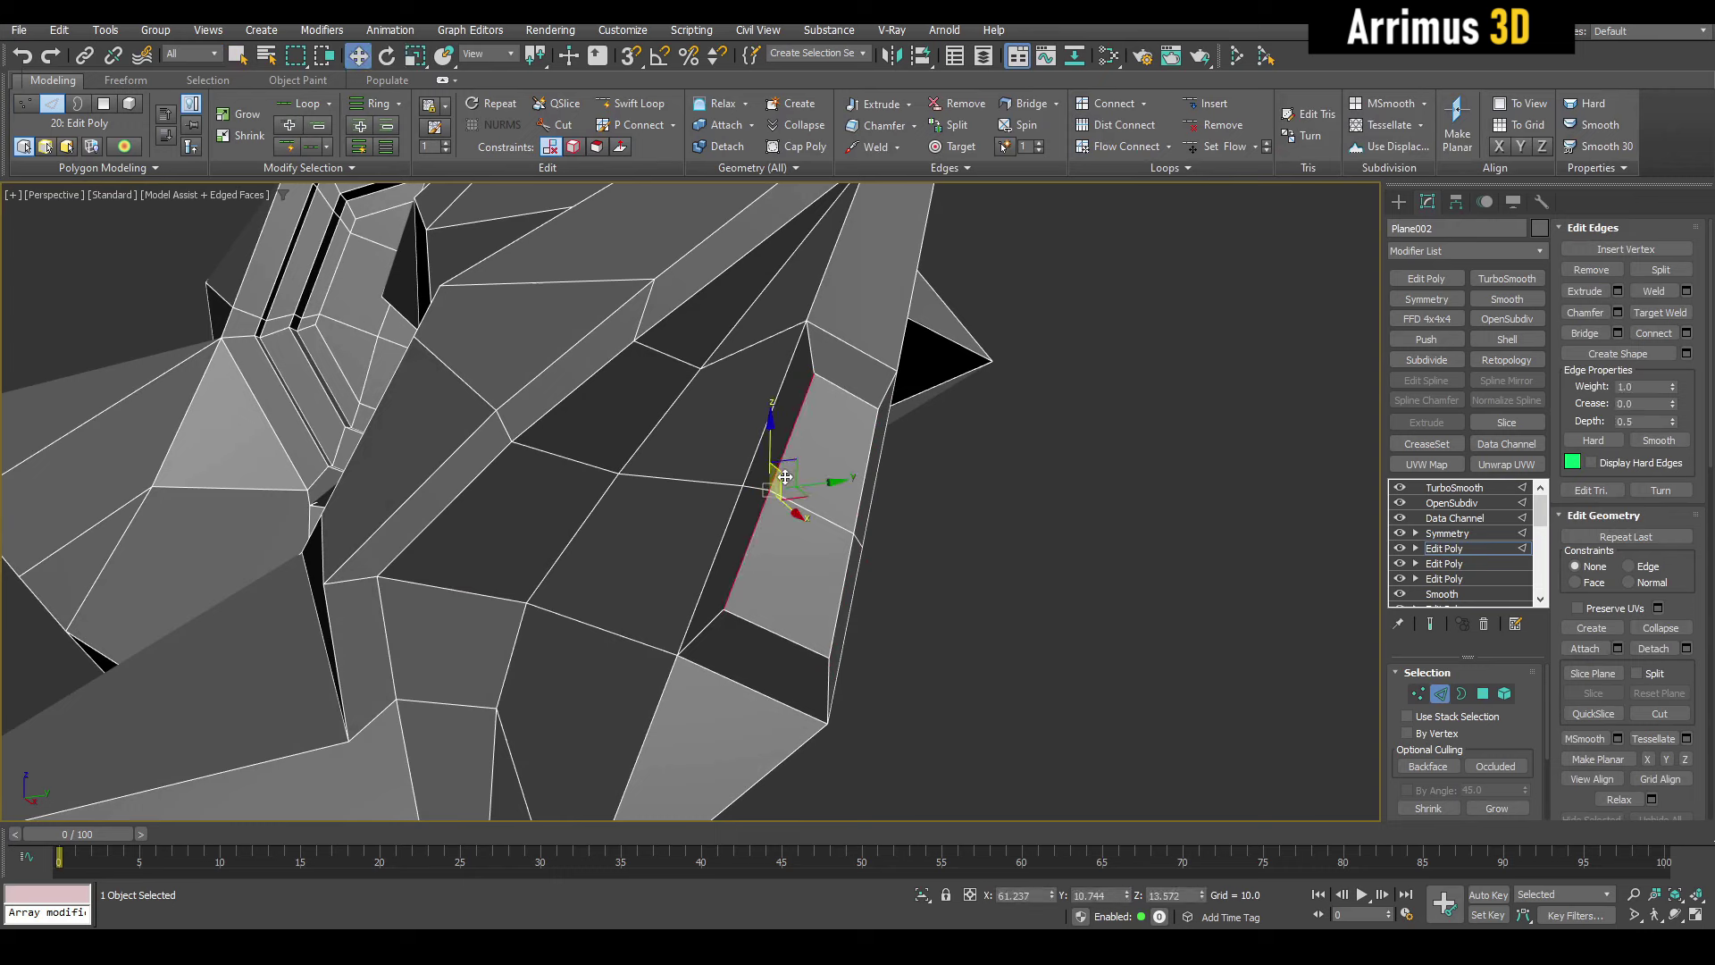
drag(763, 497, 794, 518)
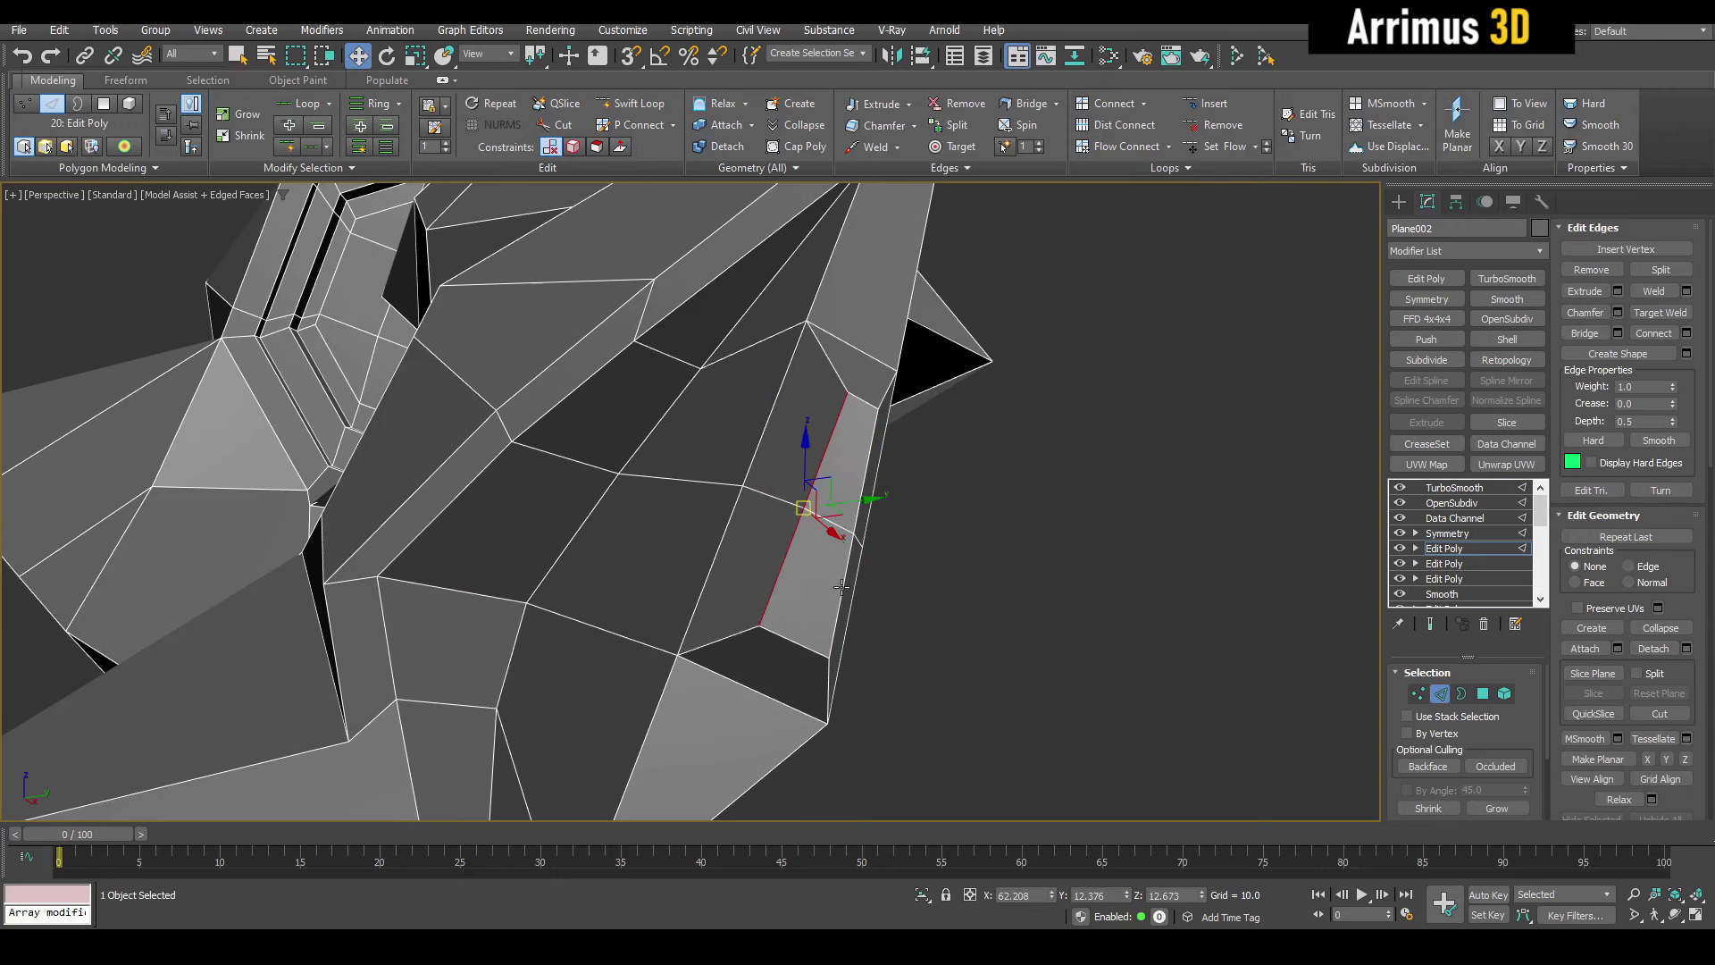
- Slide the side block's outer vertices inward along their edges using the Edge constraint, and check the smoothed model
key(1)
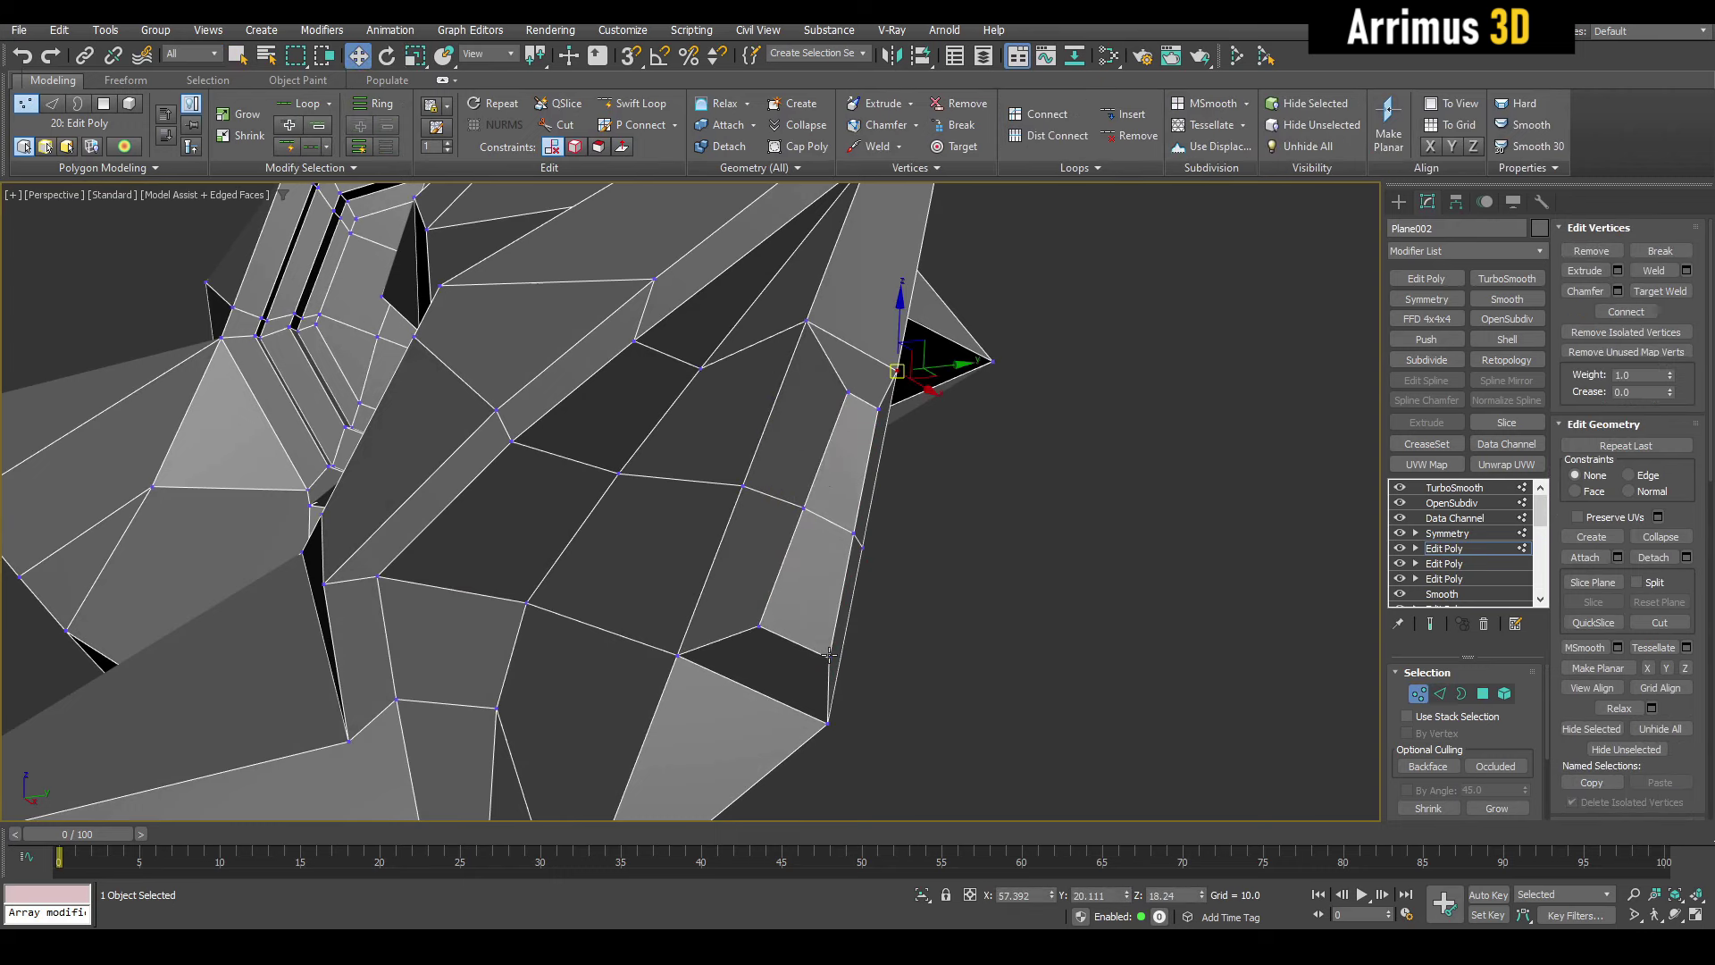
click(820, 655)
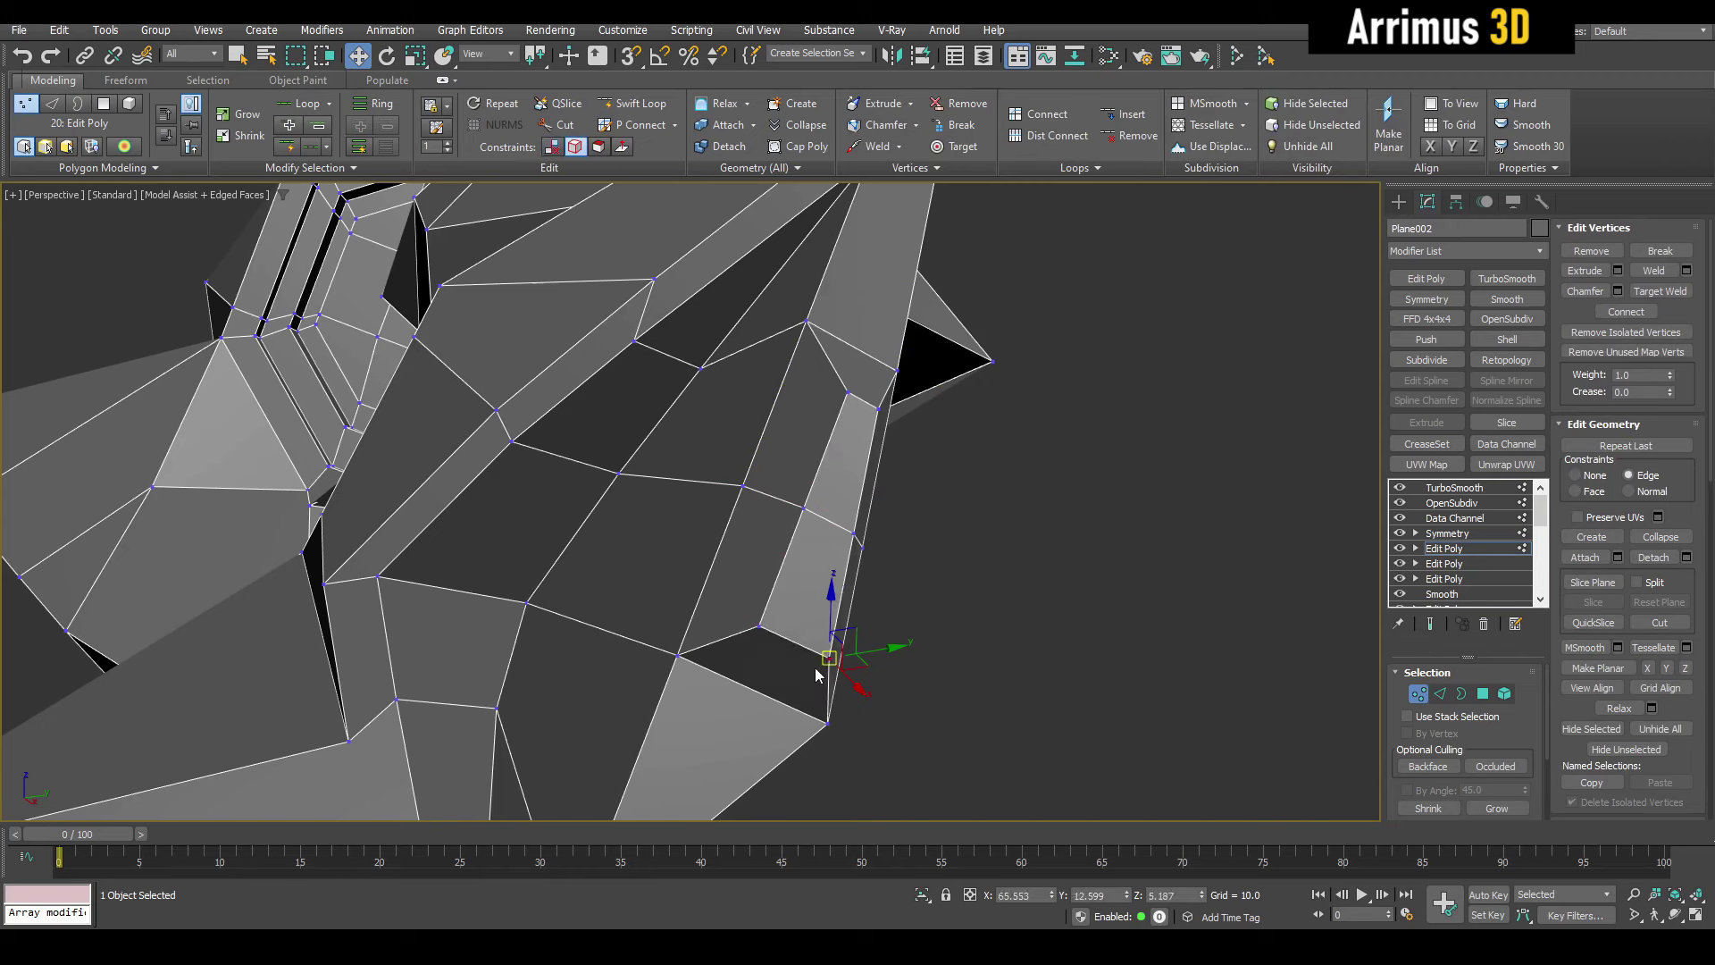
click(827, 658)
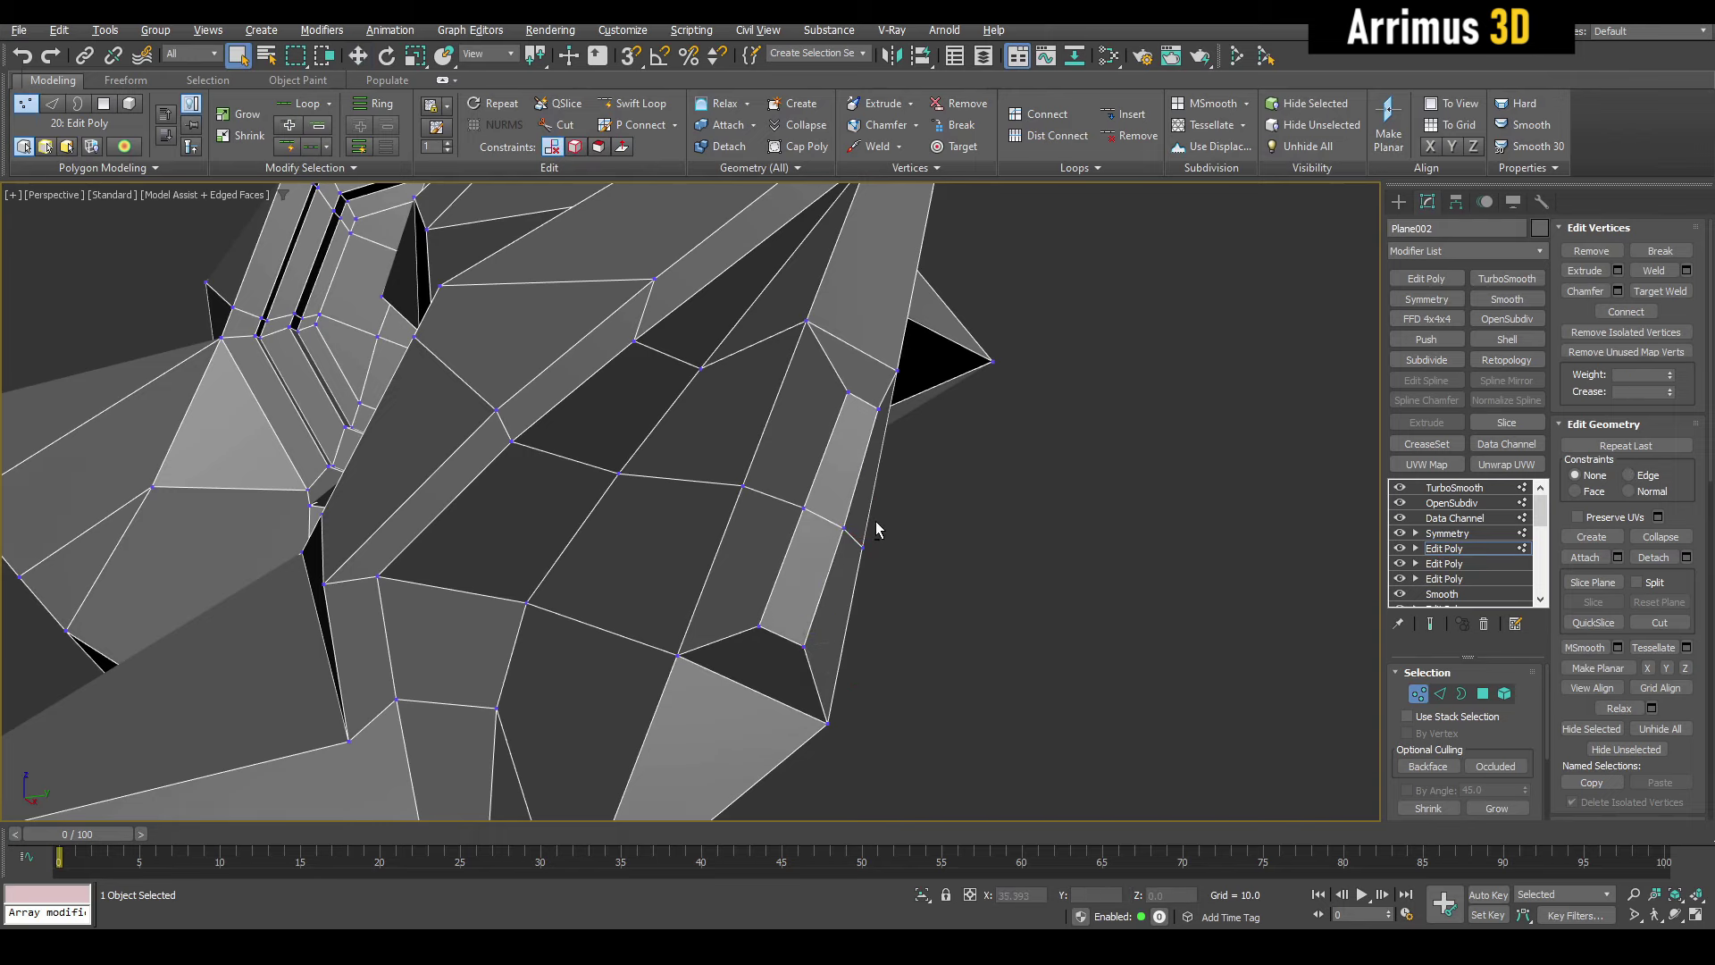
scroll(946, 540, down, 10)
key(F4)
key(1)
alt+middle_drag(943, 536, 976, 520)
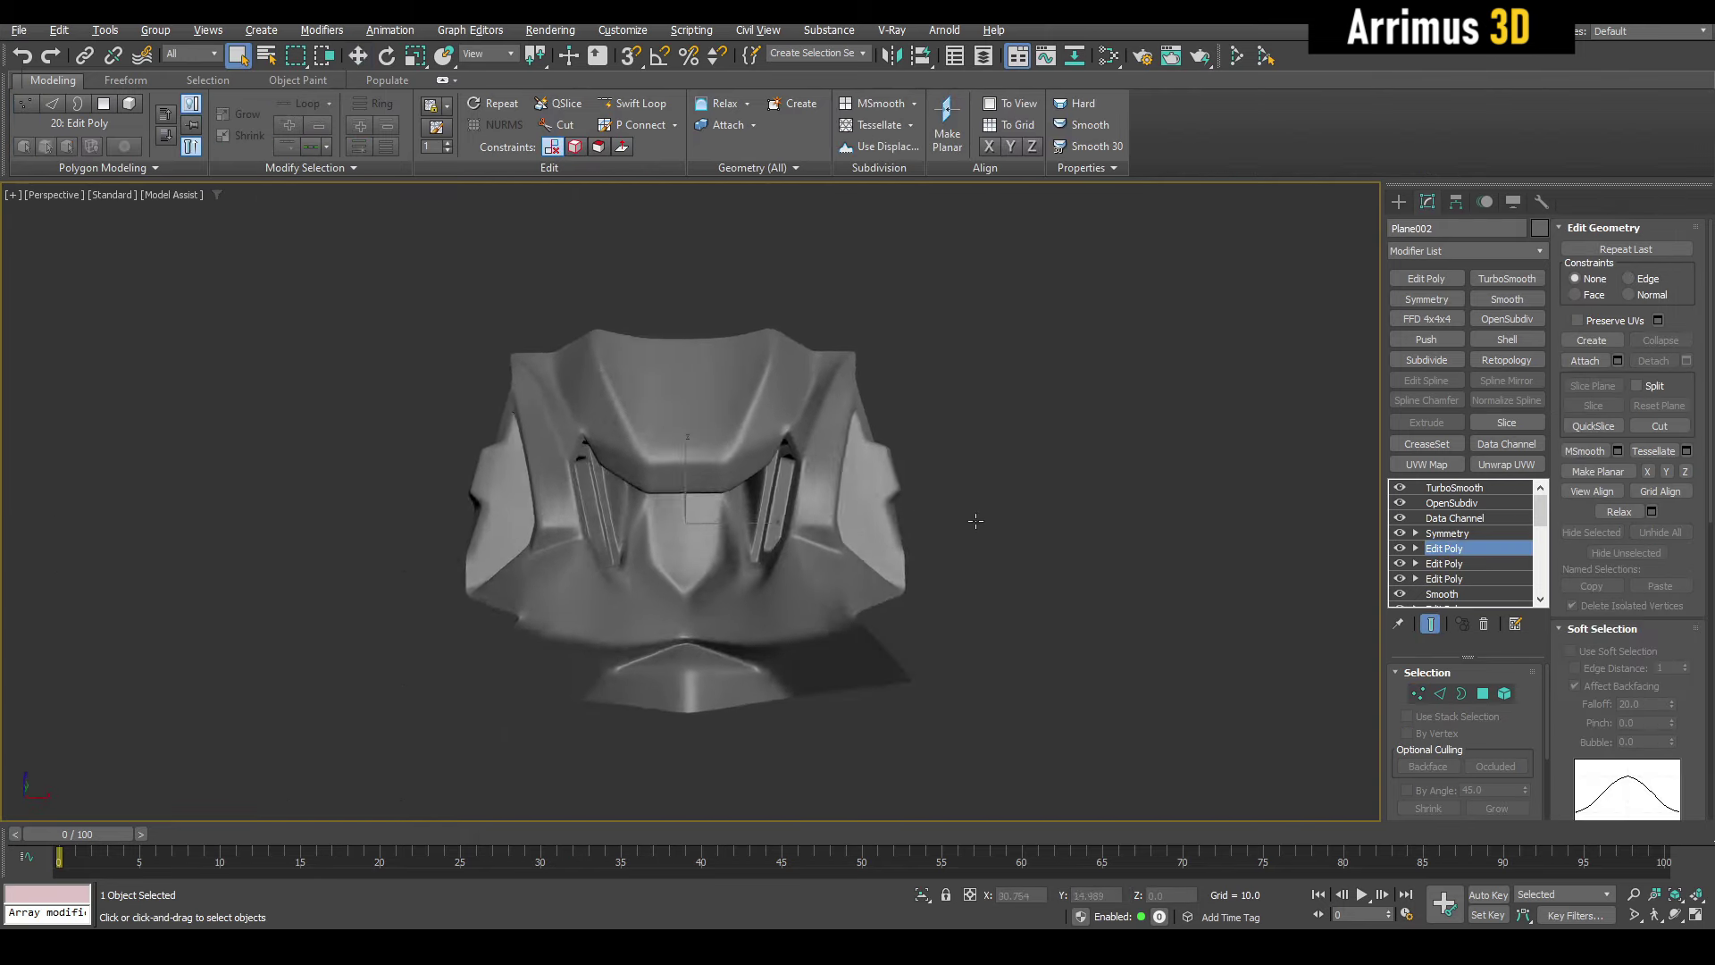
scroll(922, 480, up, 5)
scroll(902, 470, up, 5)
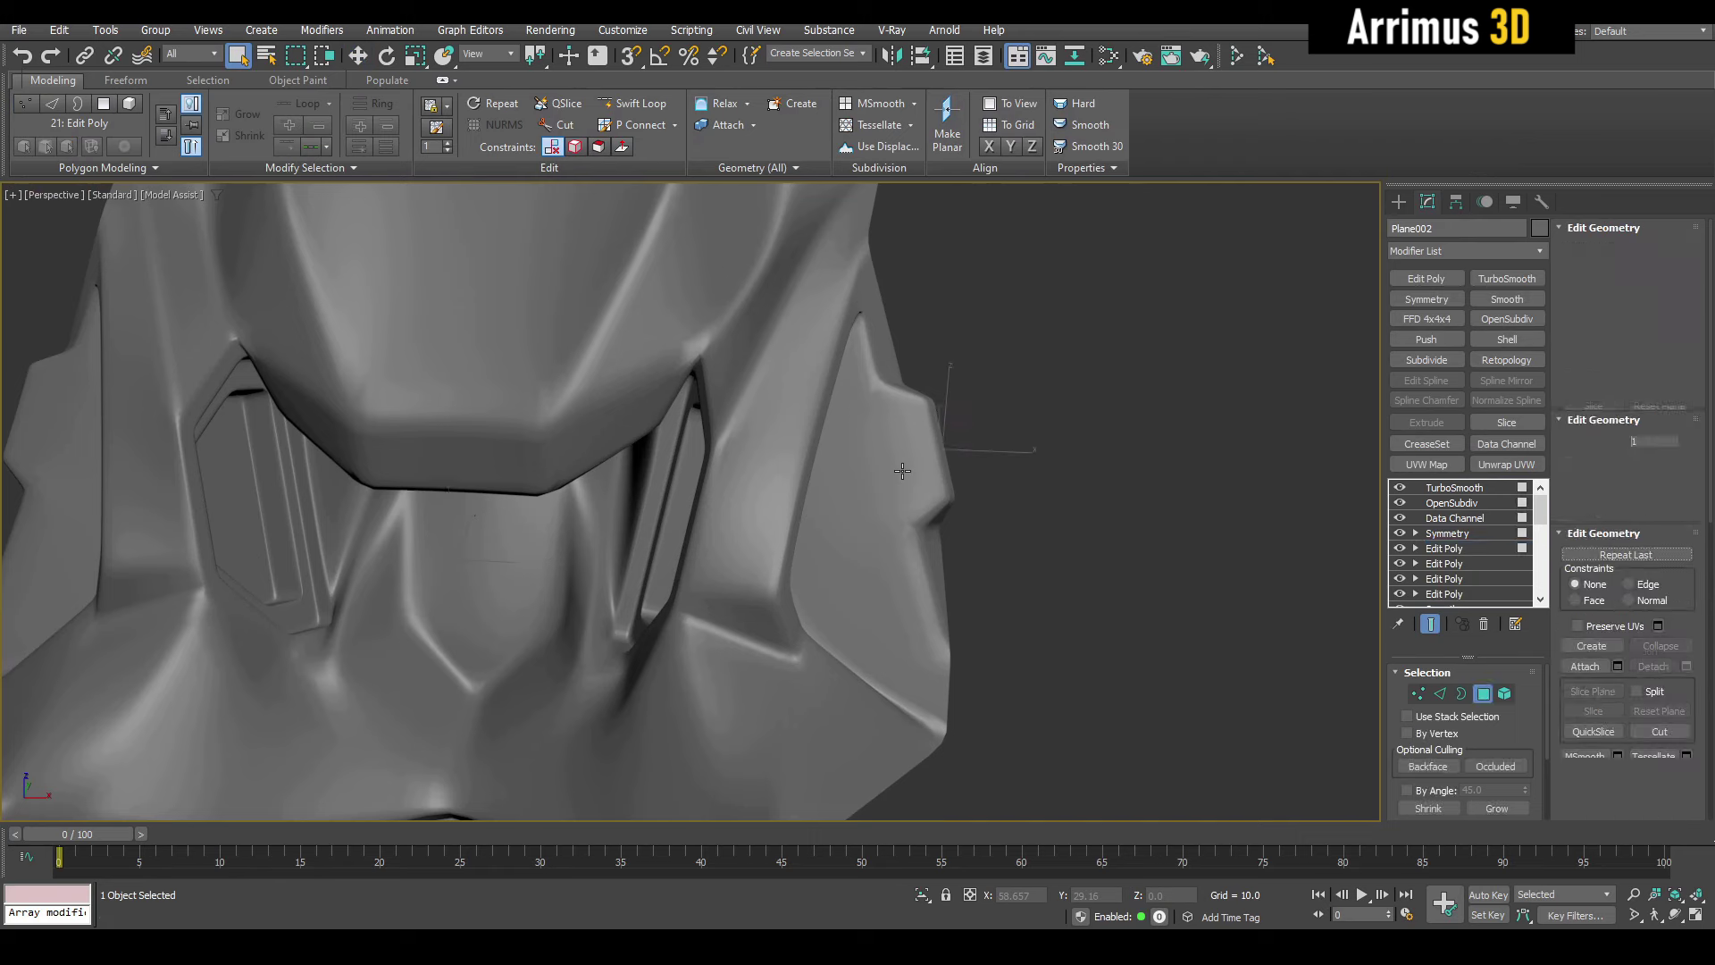
- Add another Edit Poly and inset the four polygons on and beside the raised block on the right side
key(4)
key(F4)
click(909, 422)
ctrl+click(924, 476)
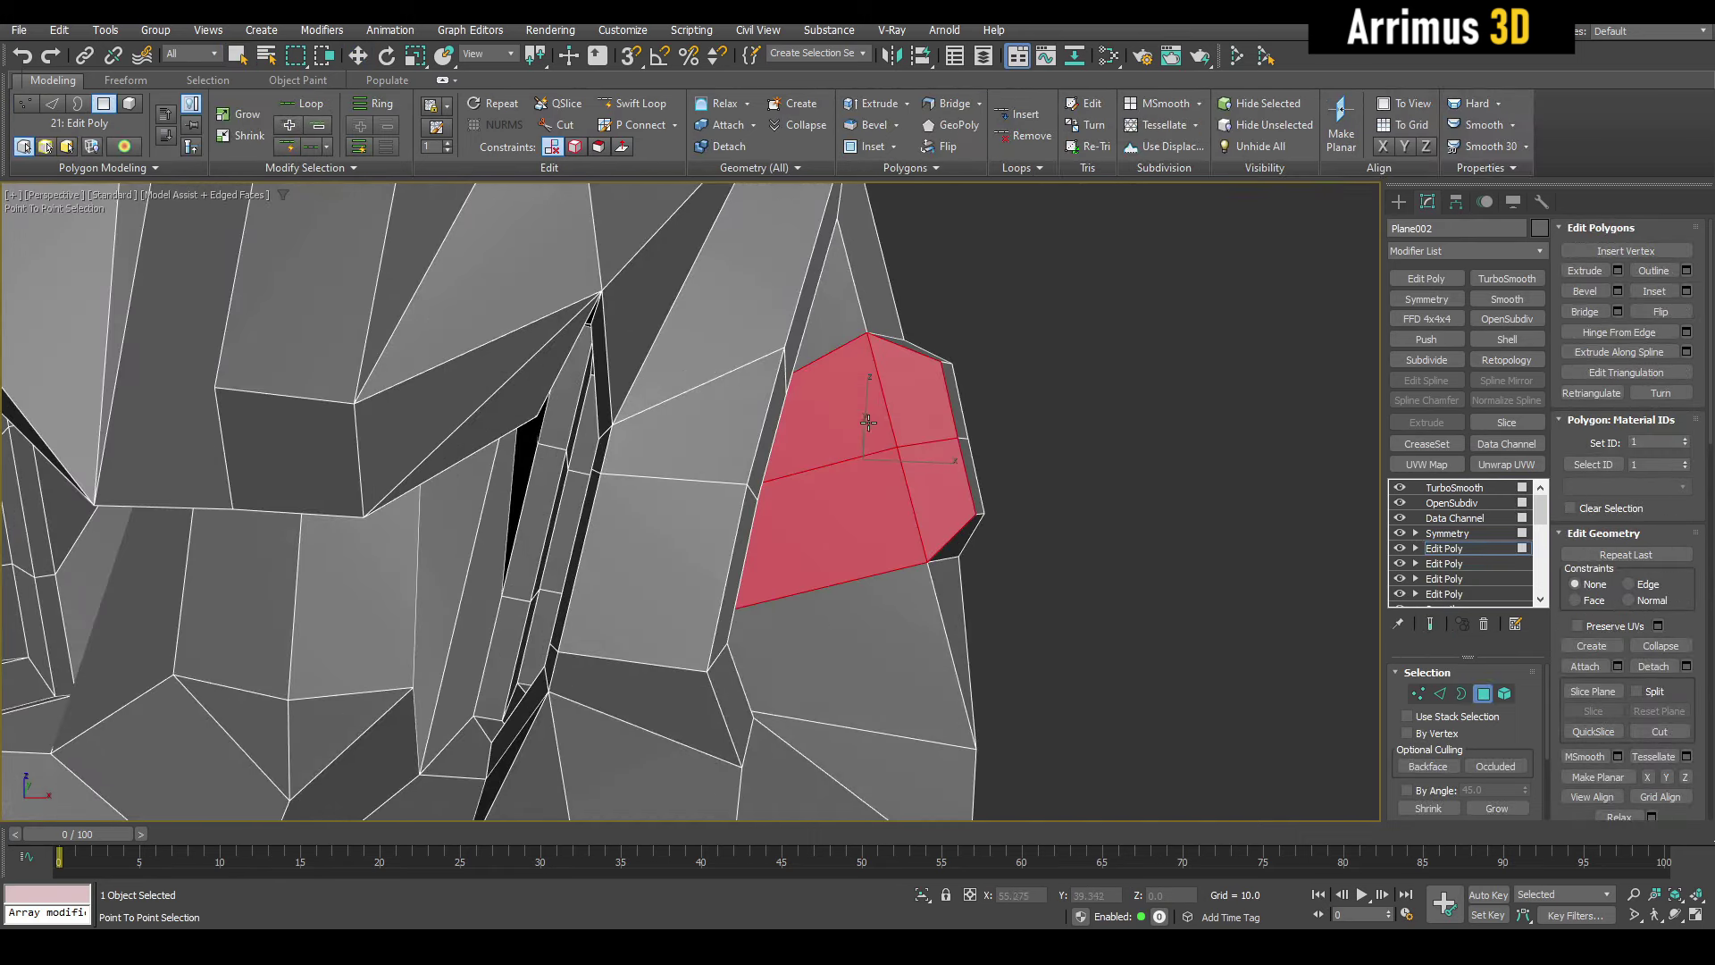
scroll(868, 422, up, 3)
key(i)
drag(915, 444, 874, 488)
- Adjust the inset's vertices and target-weld the leftover vertex beside the inset onto its neighbour
key(w)
key(shift+x)
middle_drag(896, 494, 904, 481)
key(1)
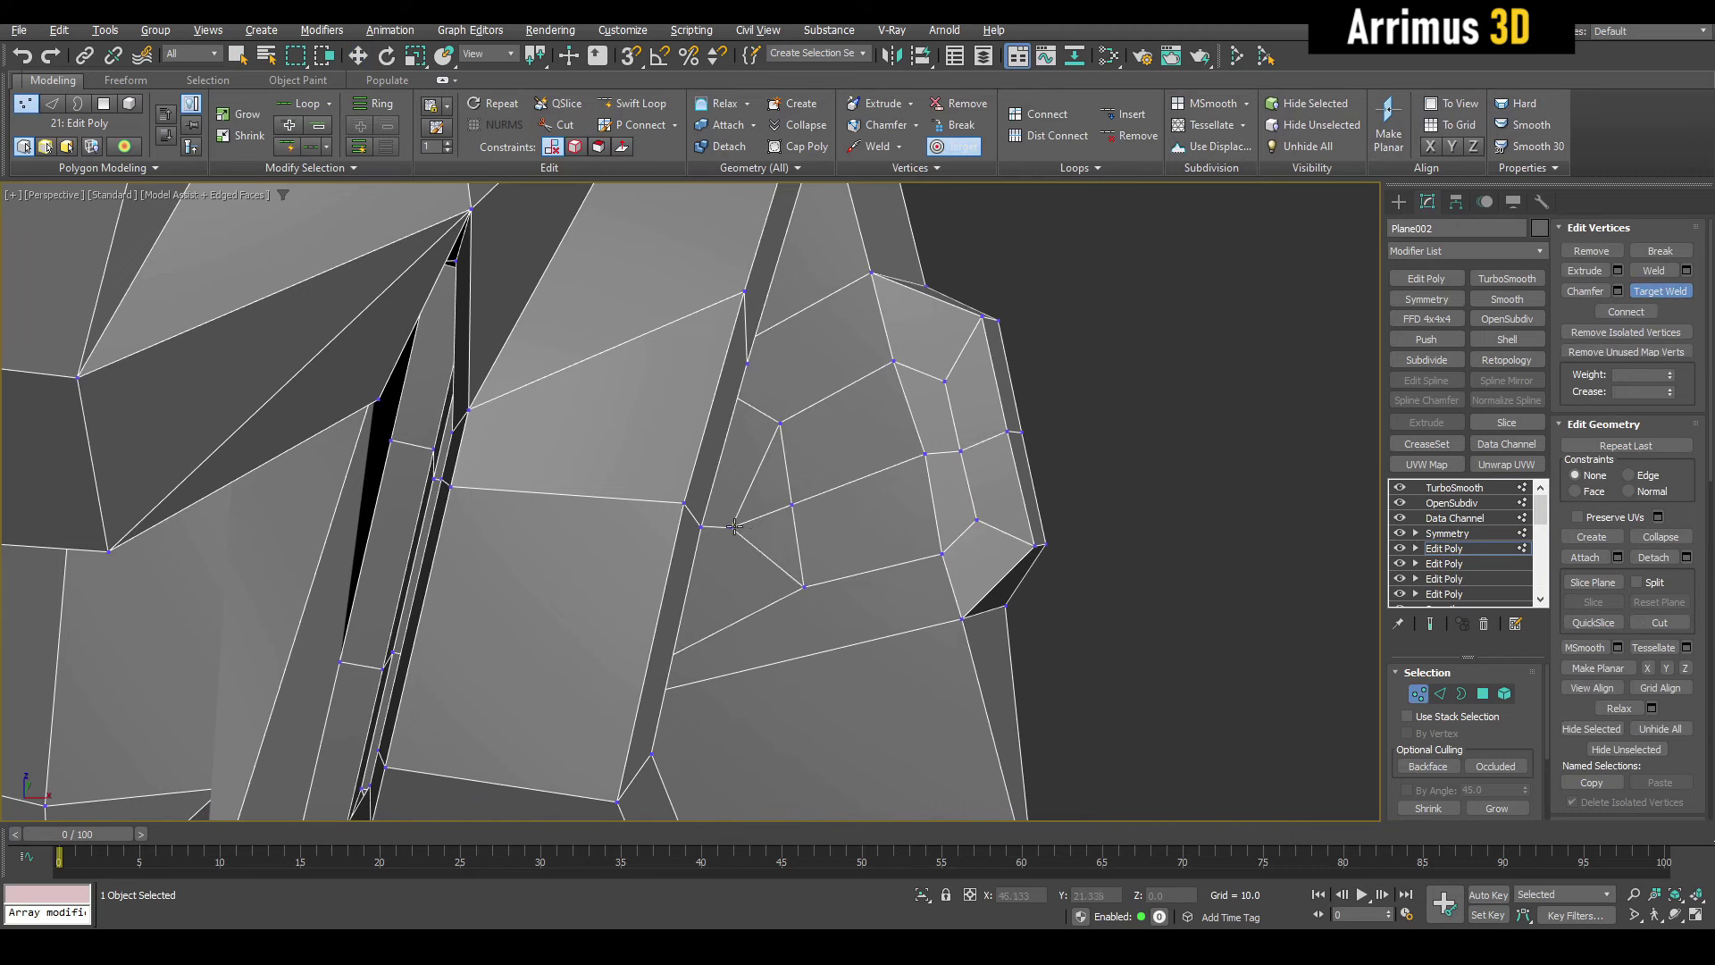
- Bevel the inset polygons inward, scale down and reposition the recess floor, and show the smoothed result
key(4)
alt+middle_drag(808, 500, 842, 488)
key(ctrl+shift+b)
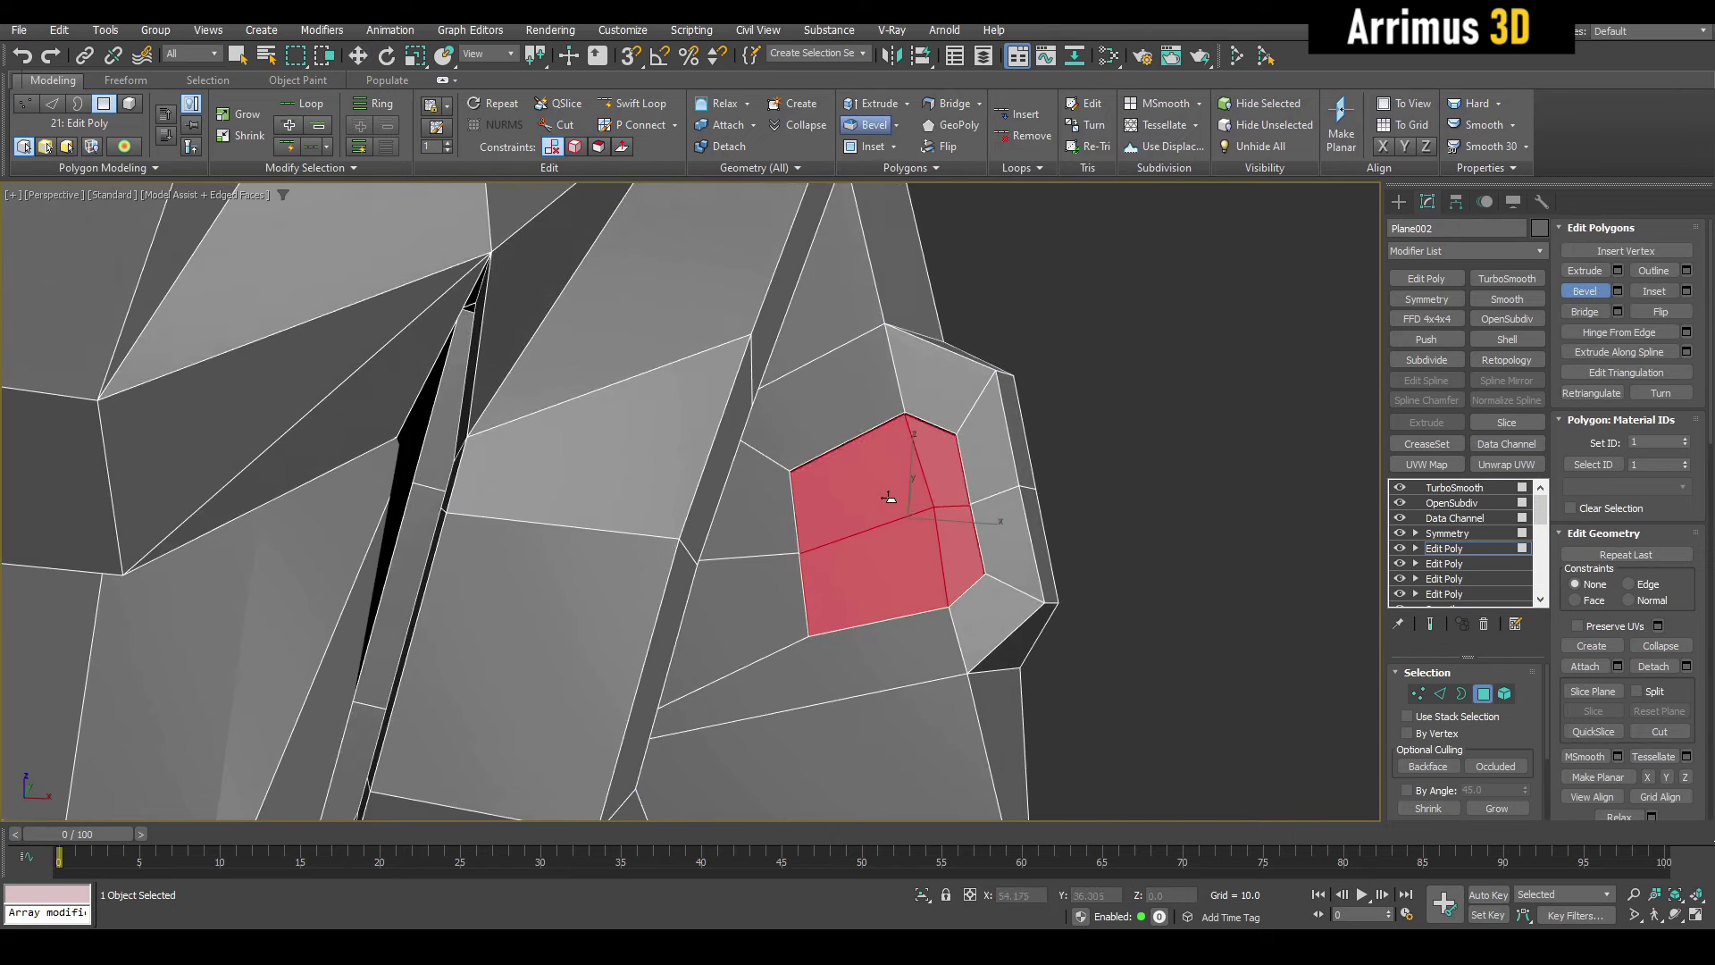
key(w)
key(r)
middle_drag(916, 517, 916, 543)
drag(917, 544, 865, 556)
key(w)
key(F4)
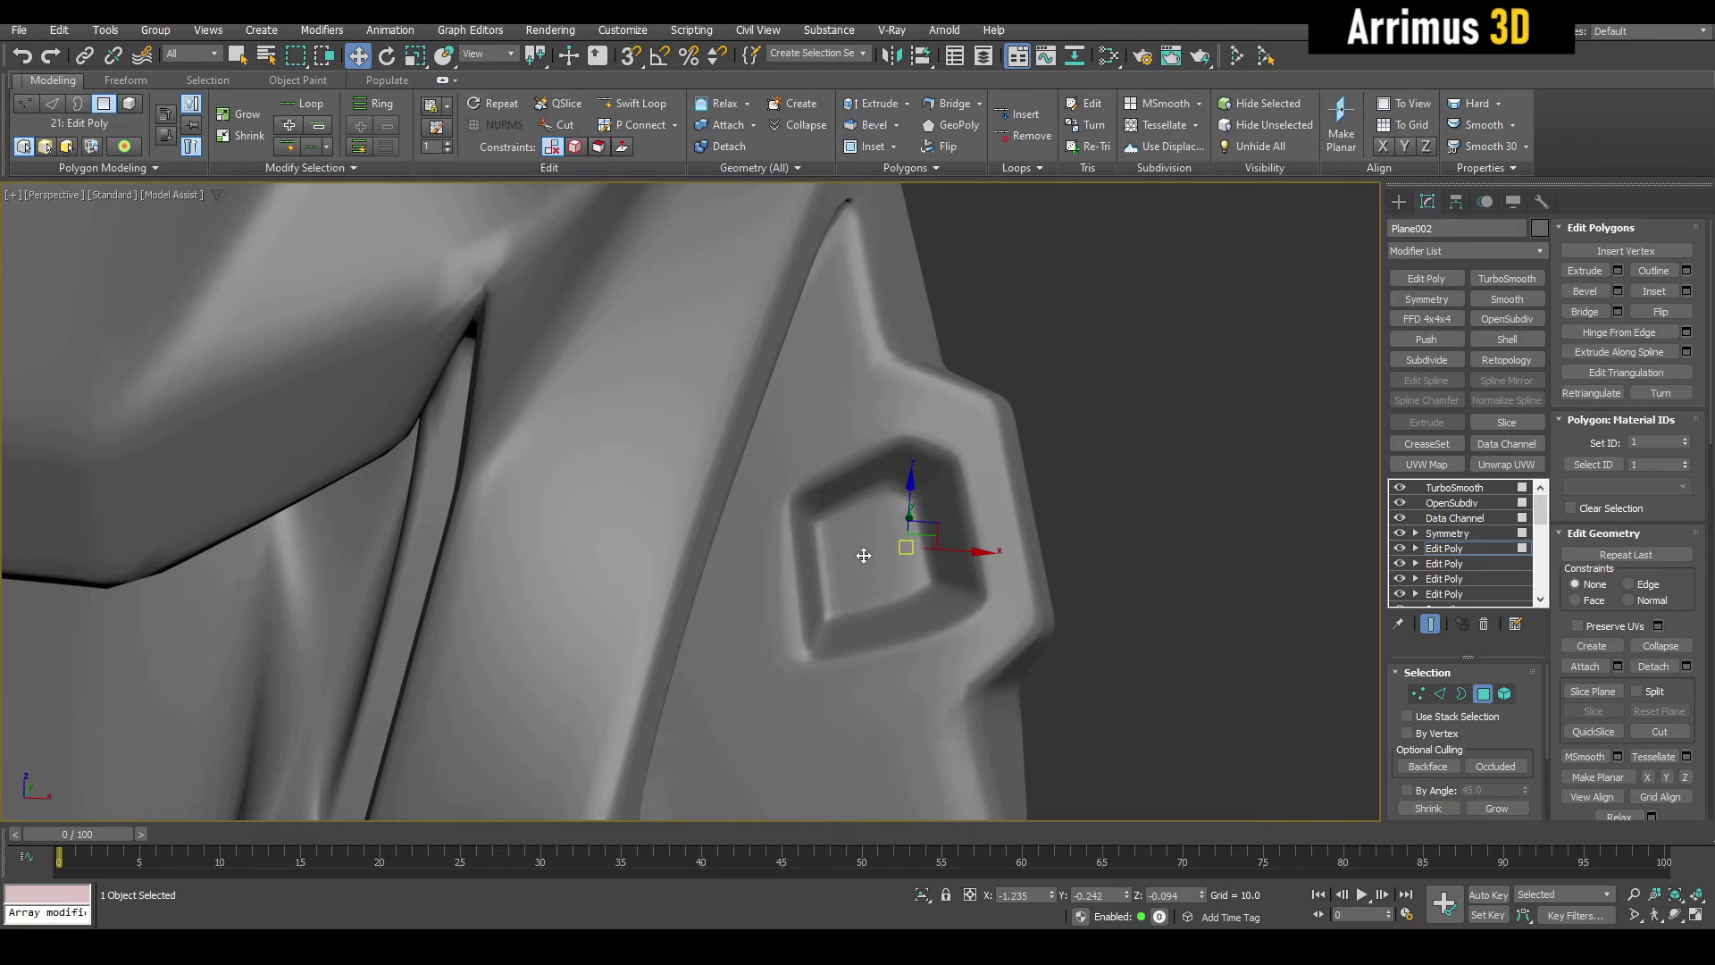
- Rework the edges on the side recess's inner side so that it blends softly into the surrounding surface
key(F4)
key(ctrl+e)
key(2)
key(q)
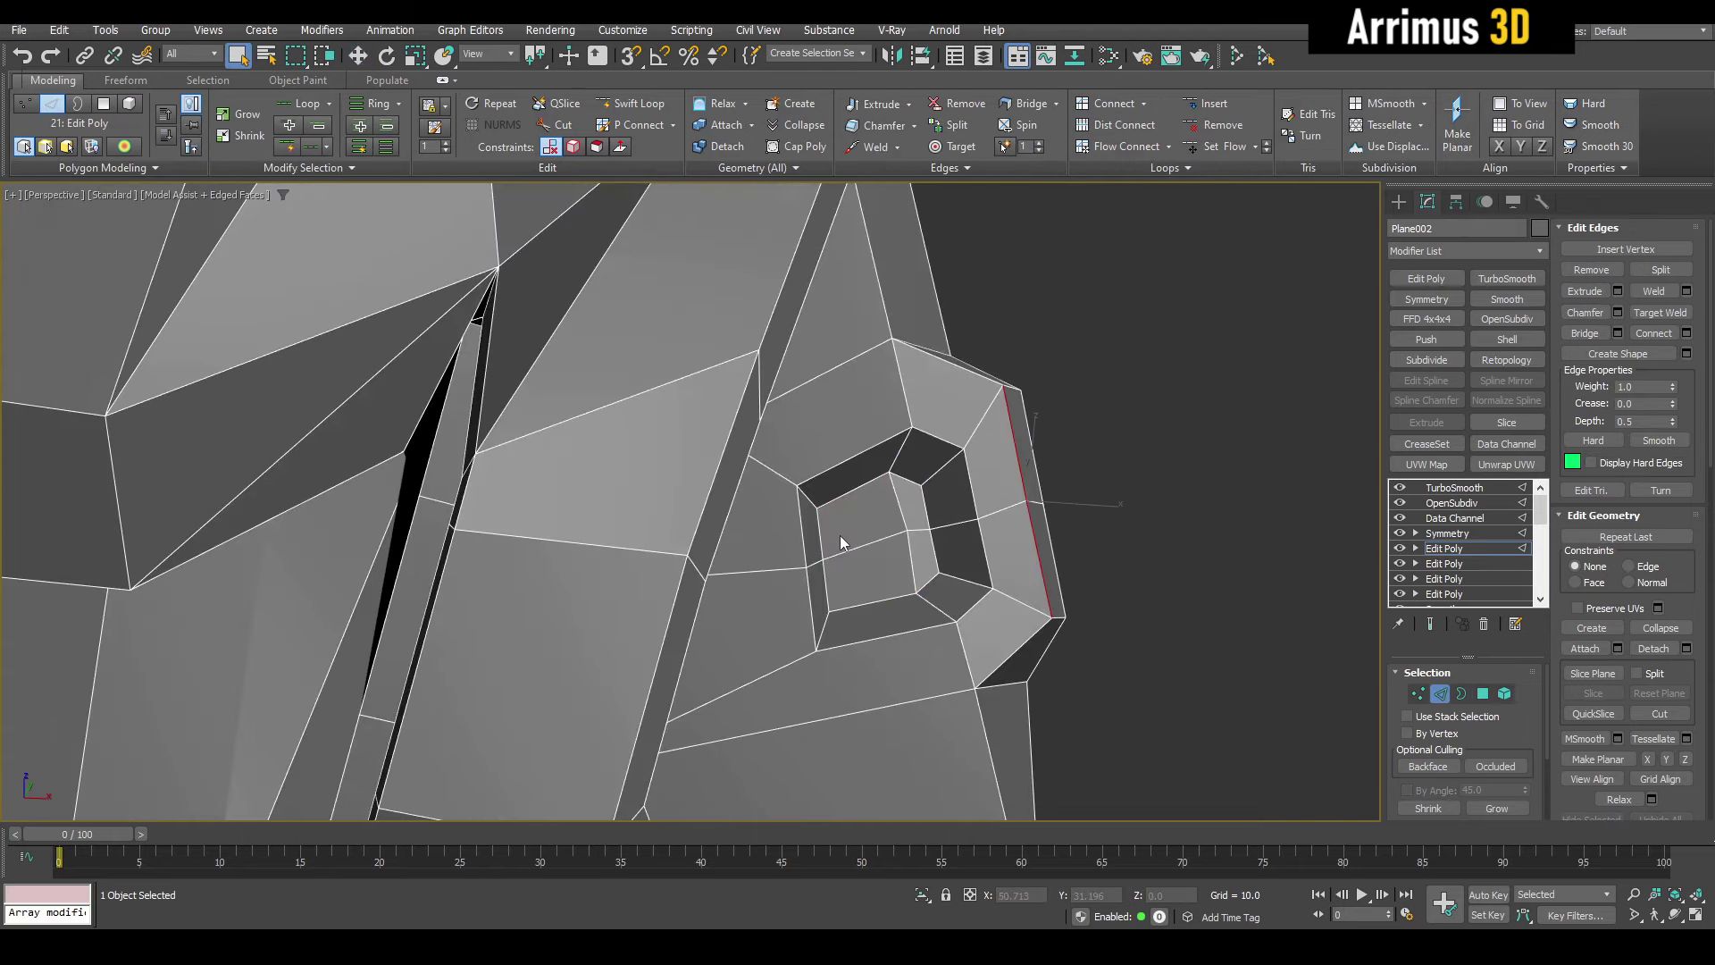
click(827, 532)
key(F4)
key(ctrl+e)
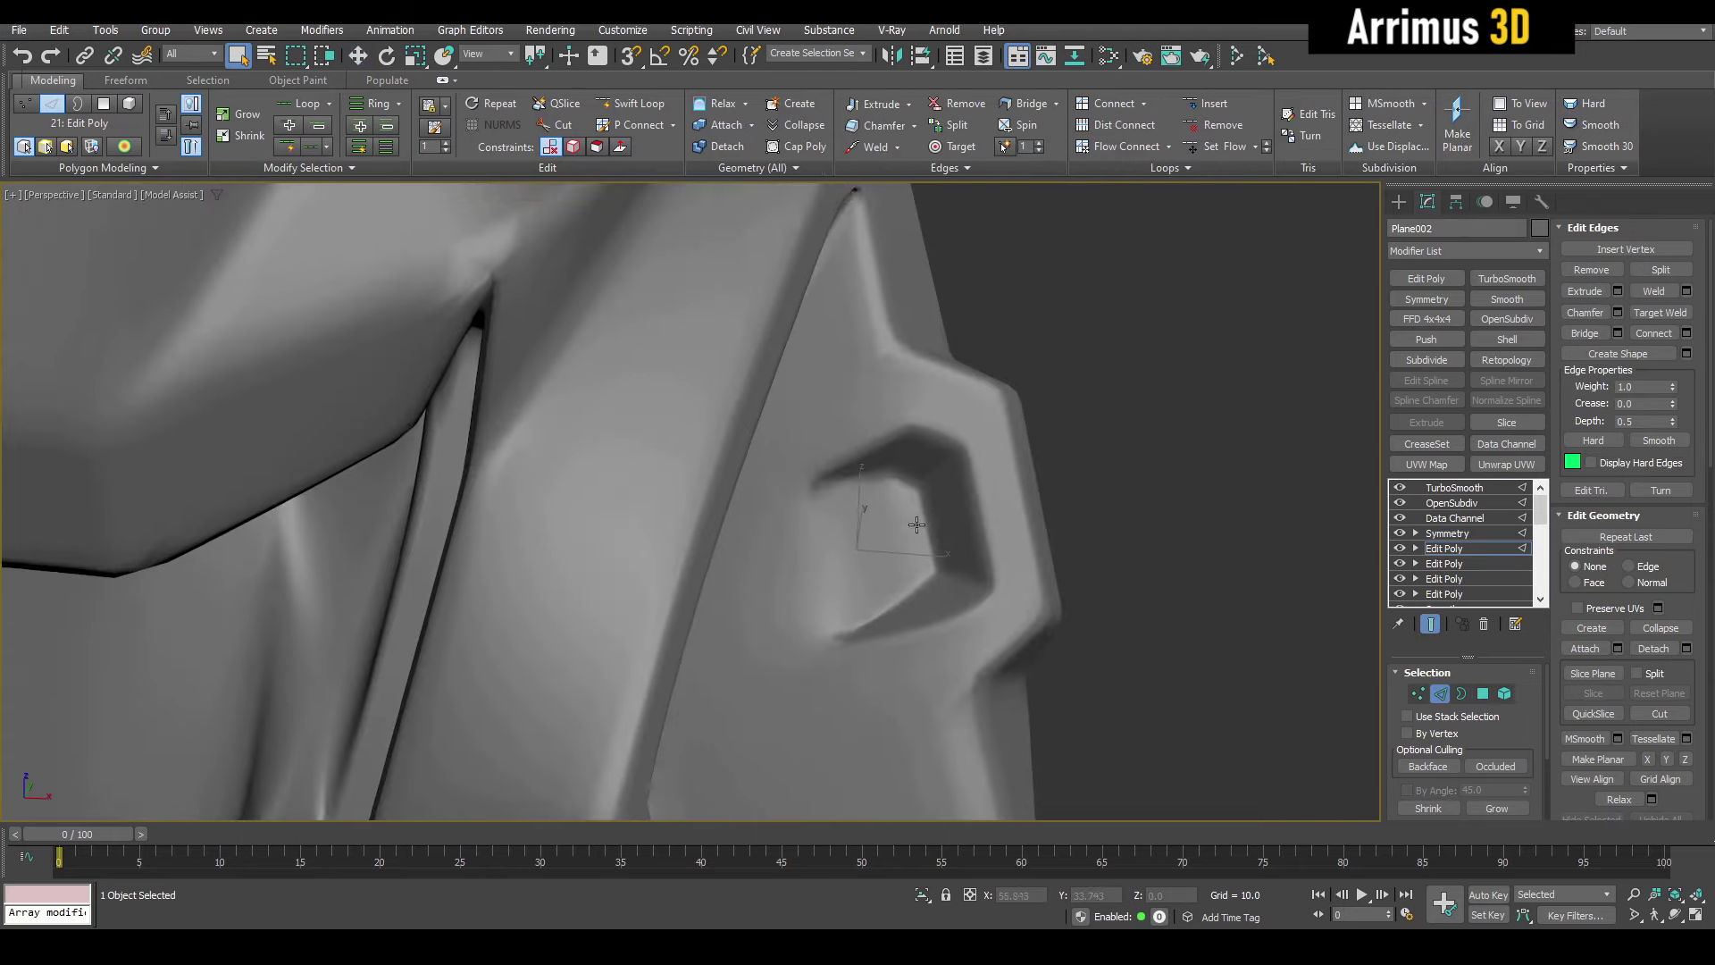
- Add another Edit Poly and select the six polygons of the flap at the lower right corner
scroll(951, 523, down, 7)
key(2)
alt+middle_drag(942, 547, 955, 524)
scroll(956, 525, down, 5)
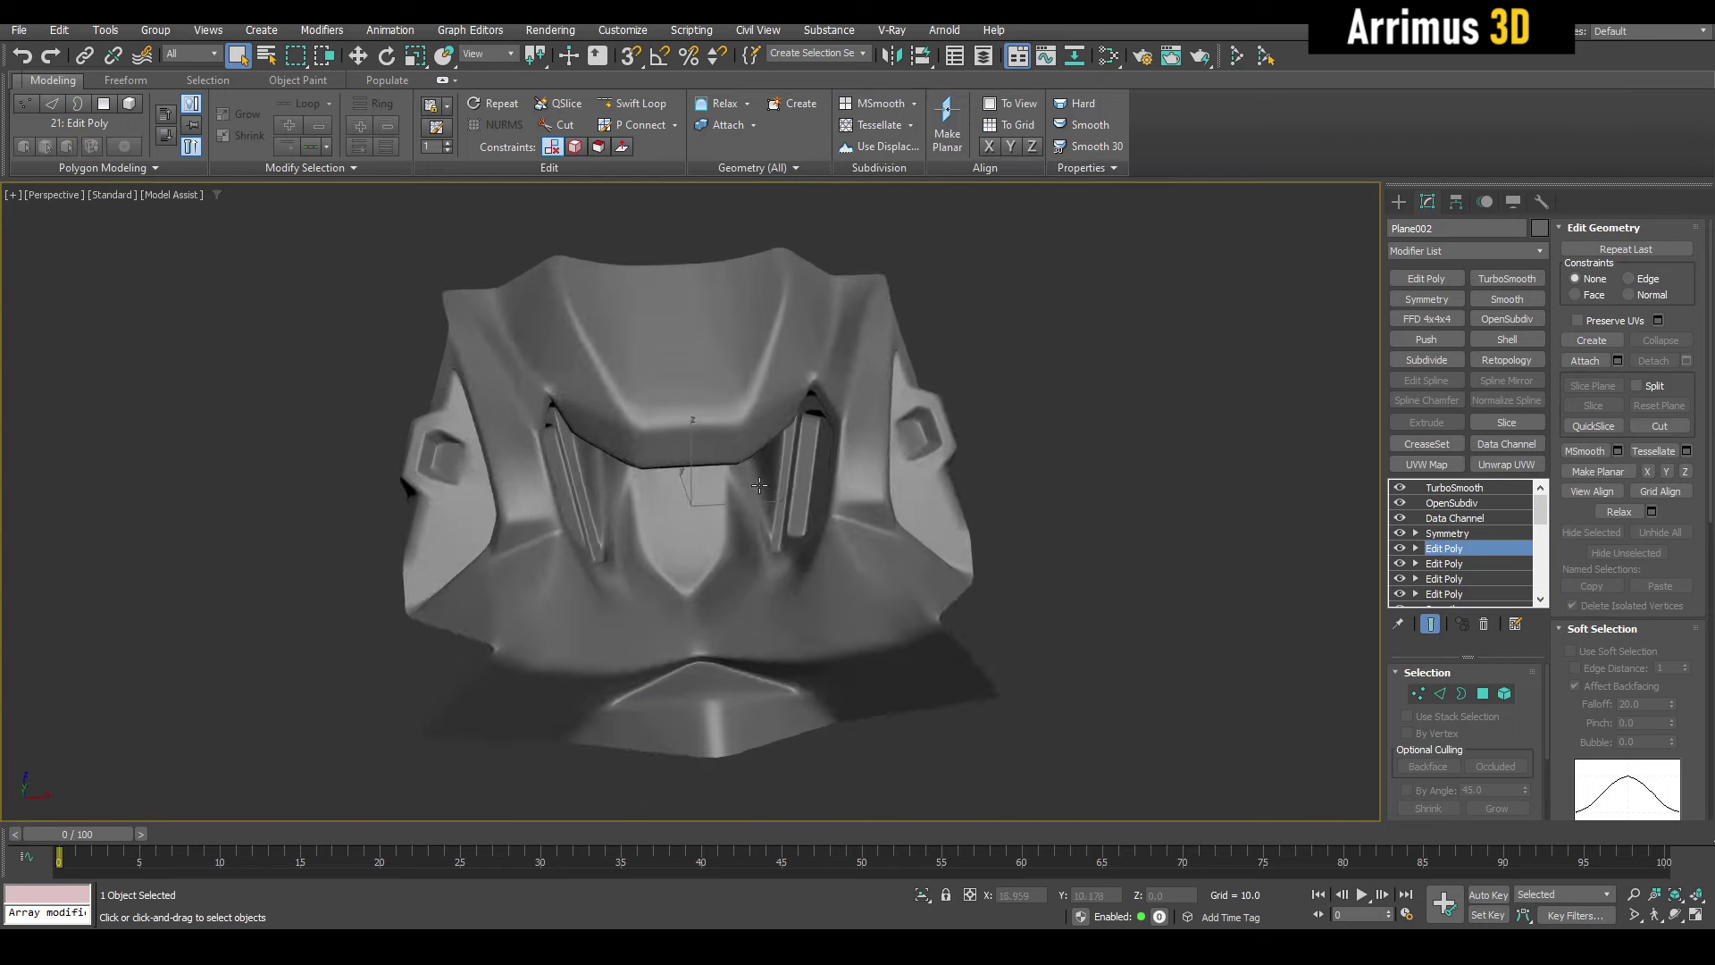
scroll(785, 447, up, 5)
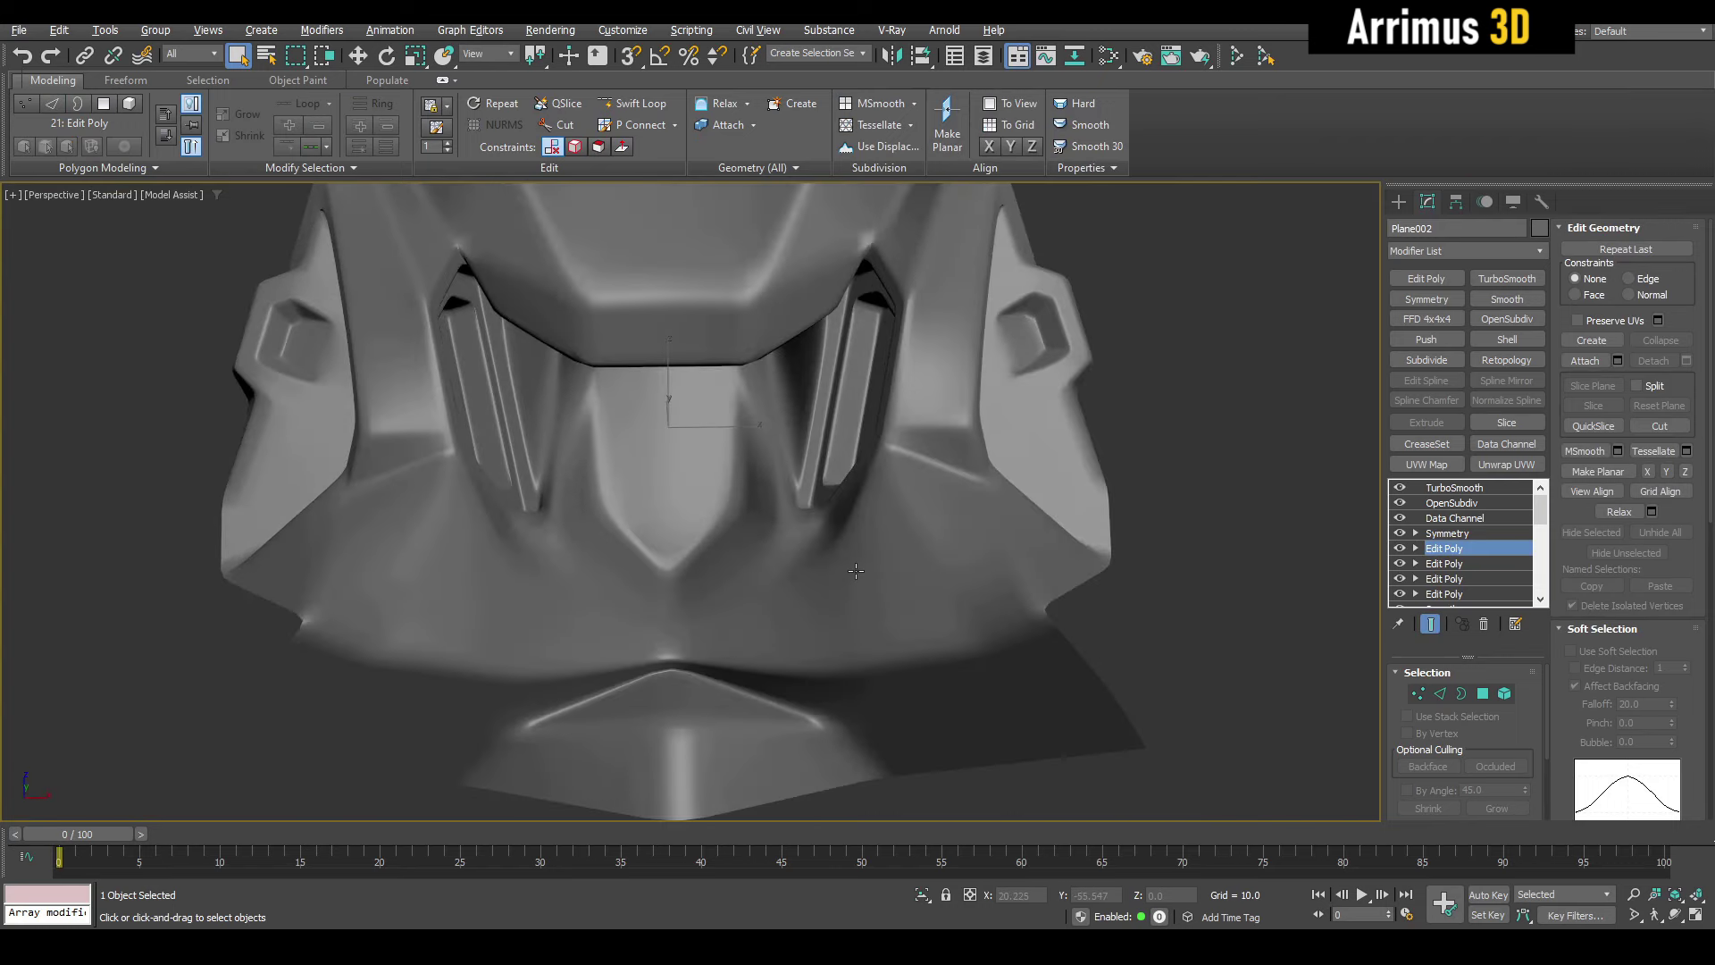
alt+middle_drag(788, 462, 881, 474)
key(ctrl+e)
key(F4)
middle_drag(855, 542, 860, 523)
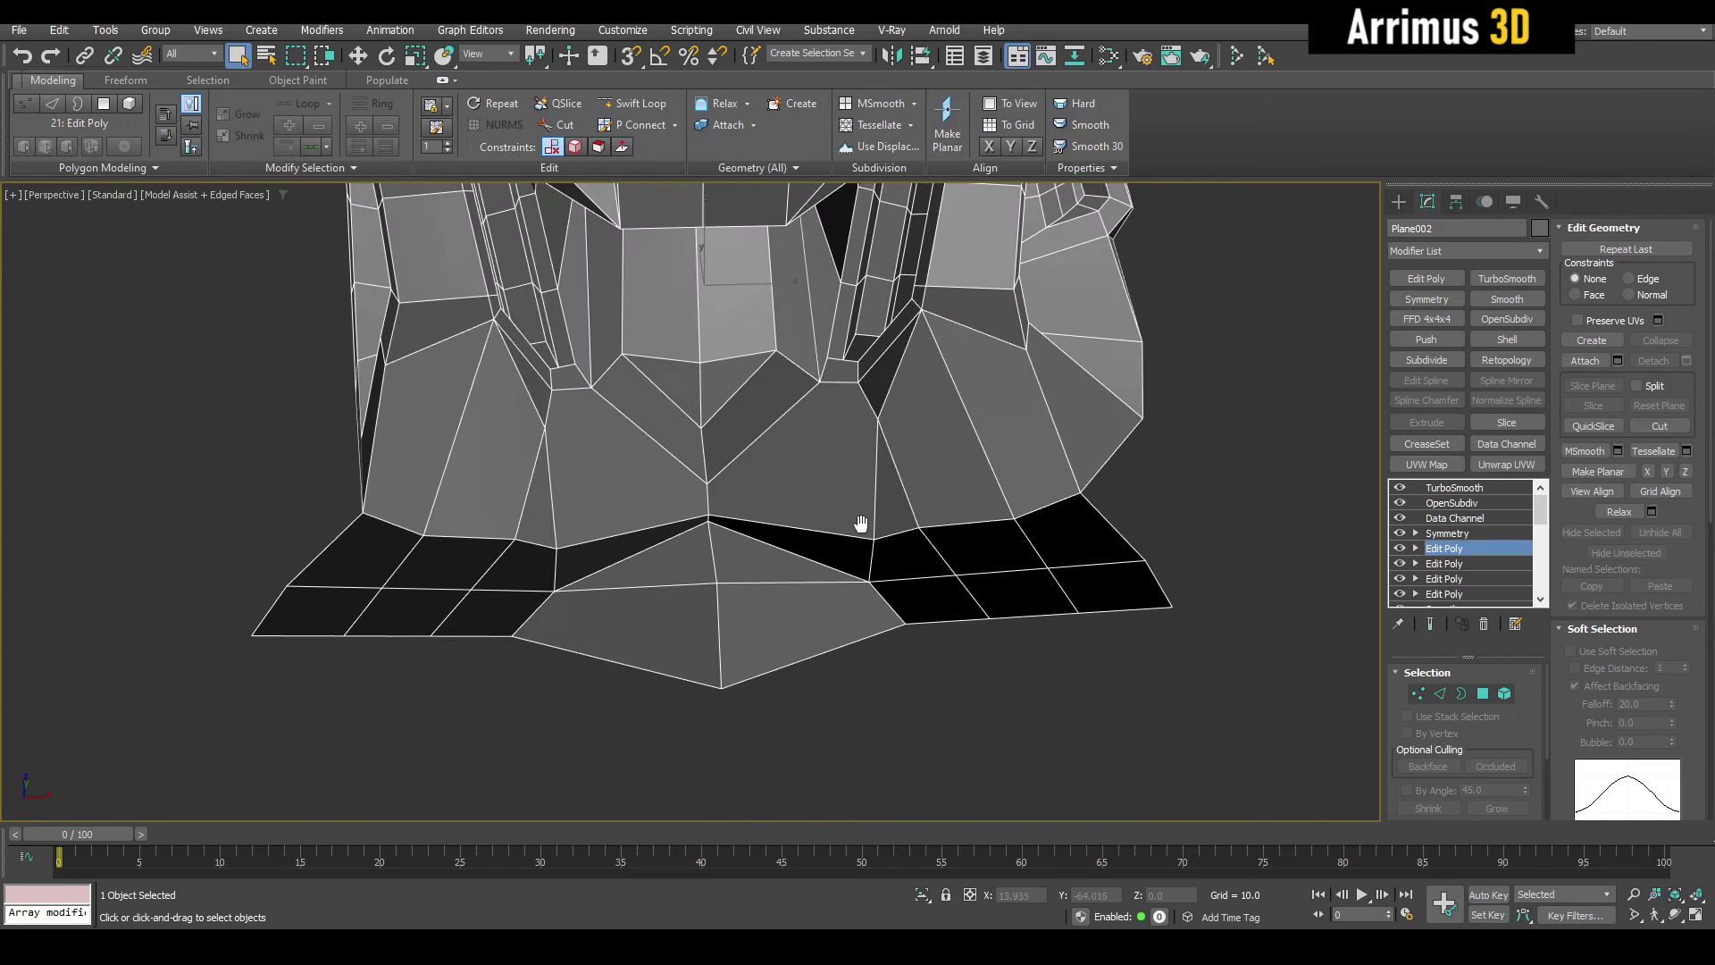
key(alt+e)
drag(1037, 604, 1092, 597)
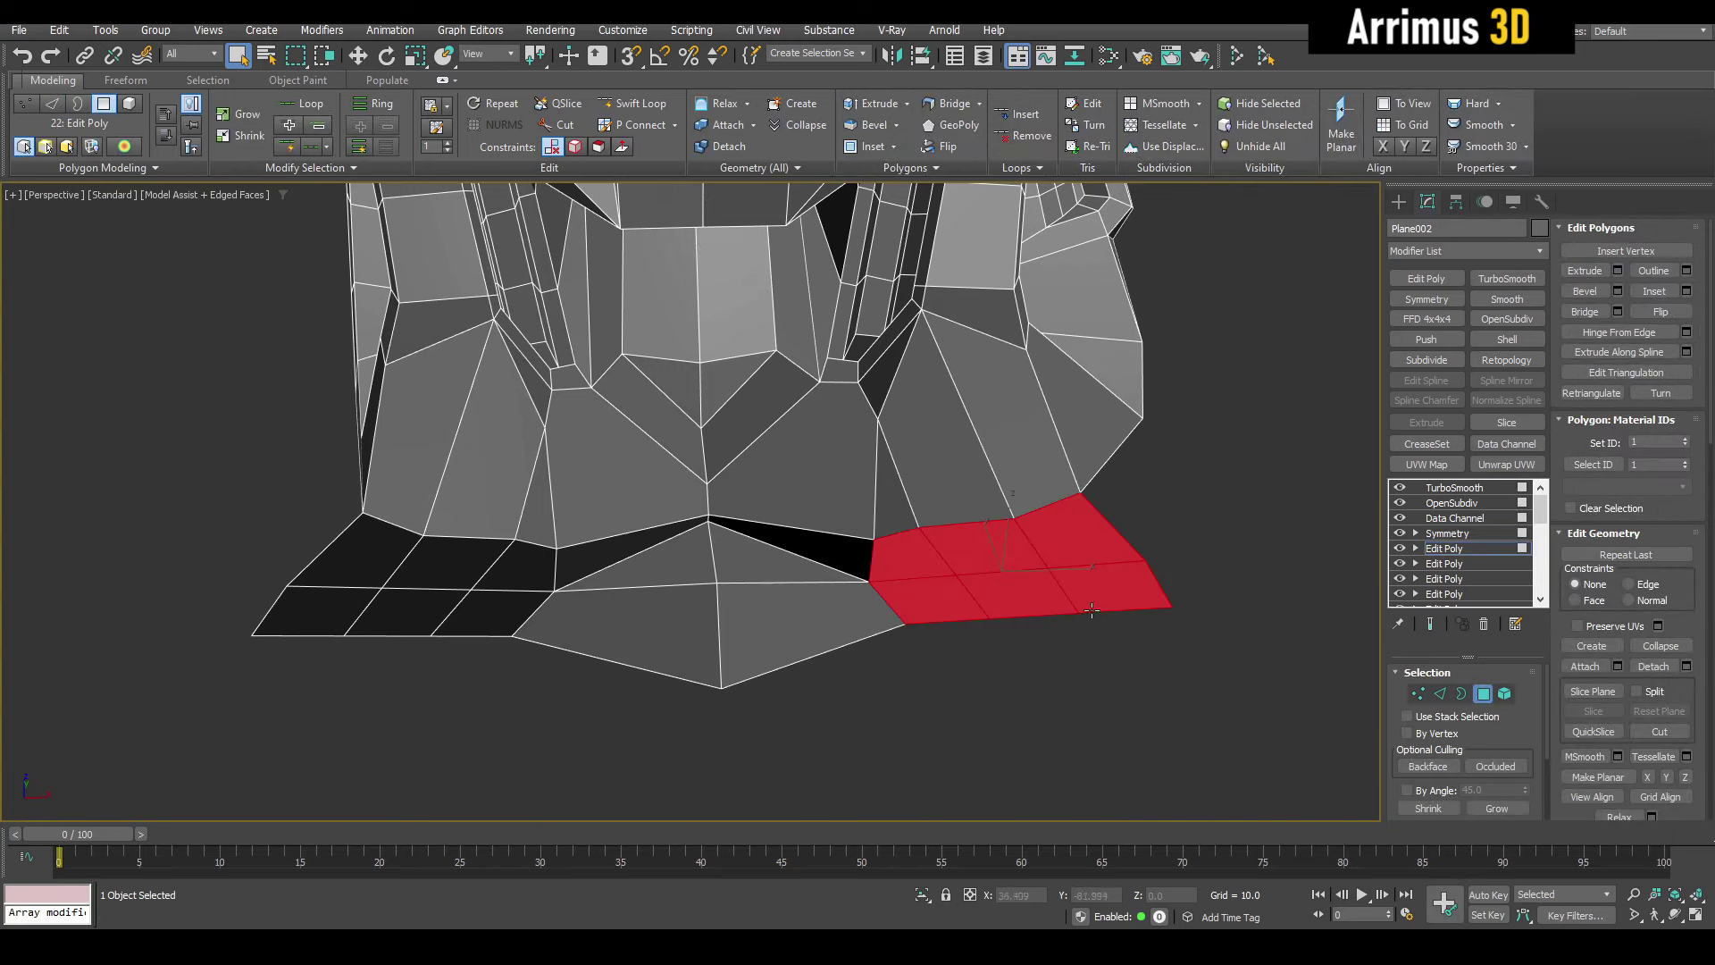
- Move the vertex where the lower right flap meets the side to about X 48.9, Y -42.5, Z -14.3
middle_drag(1092, 597, 1029, 437)
key(1)
key(w)
key(shift+x)
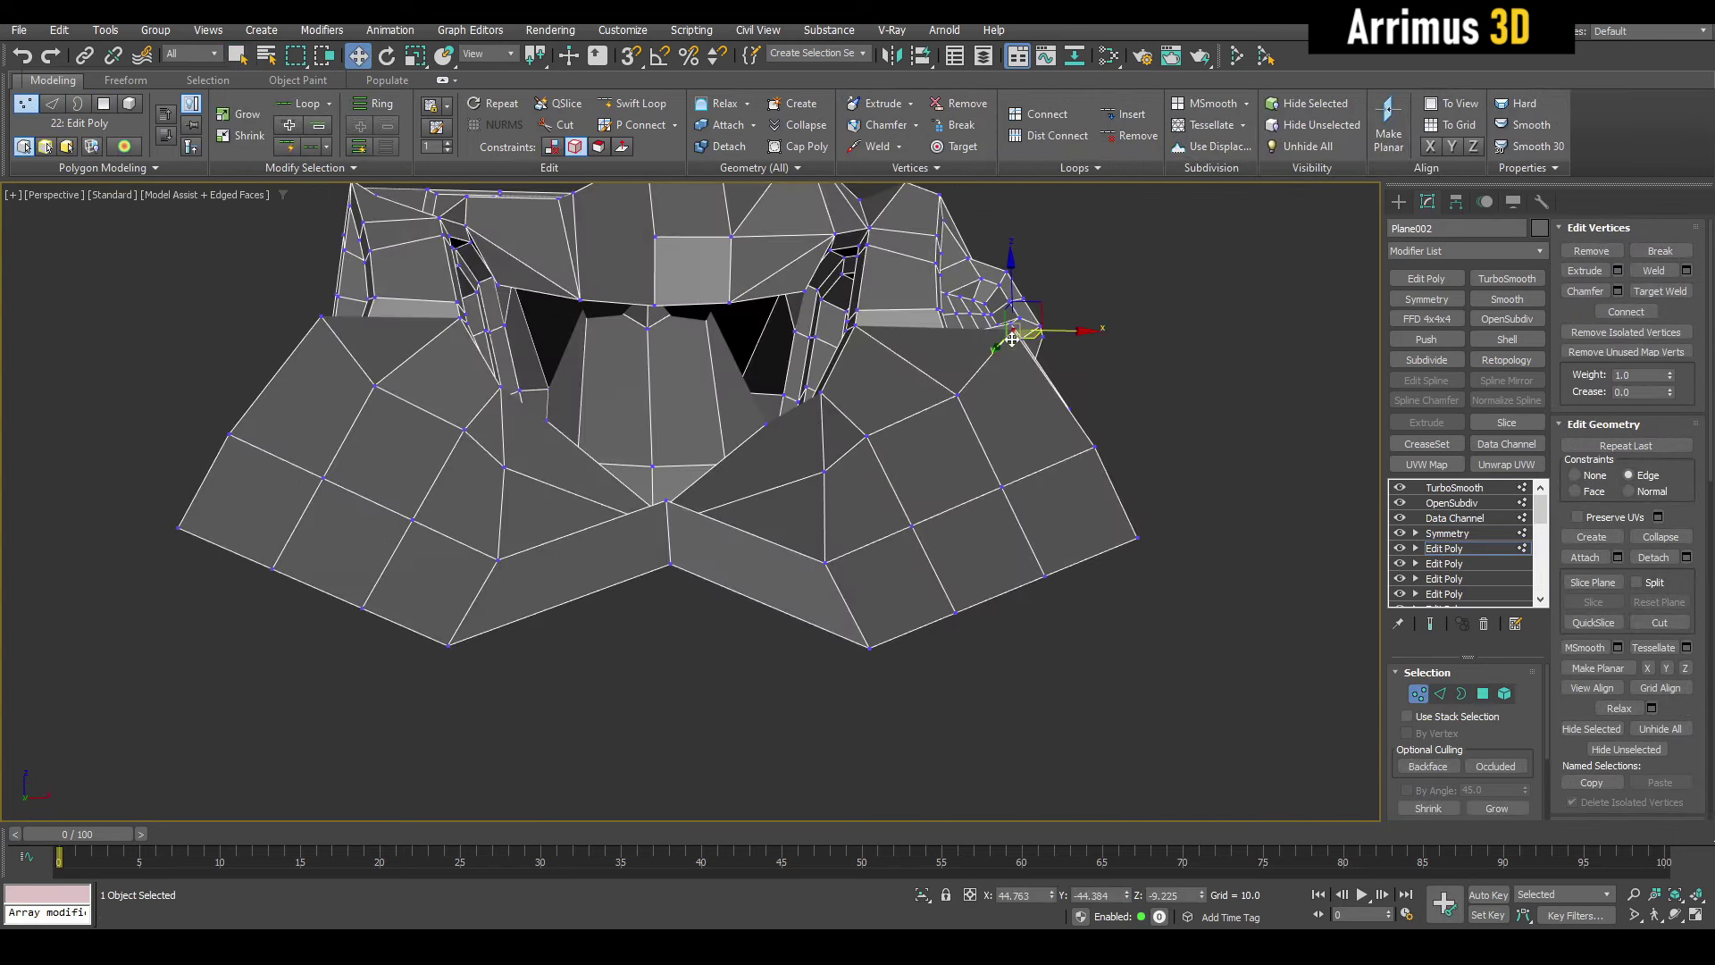
drag(1020, 326, 1042, 365)
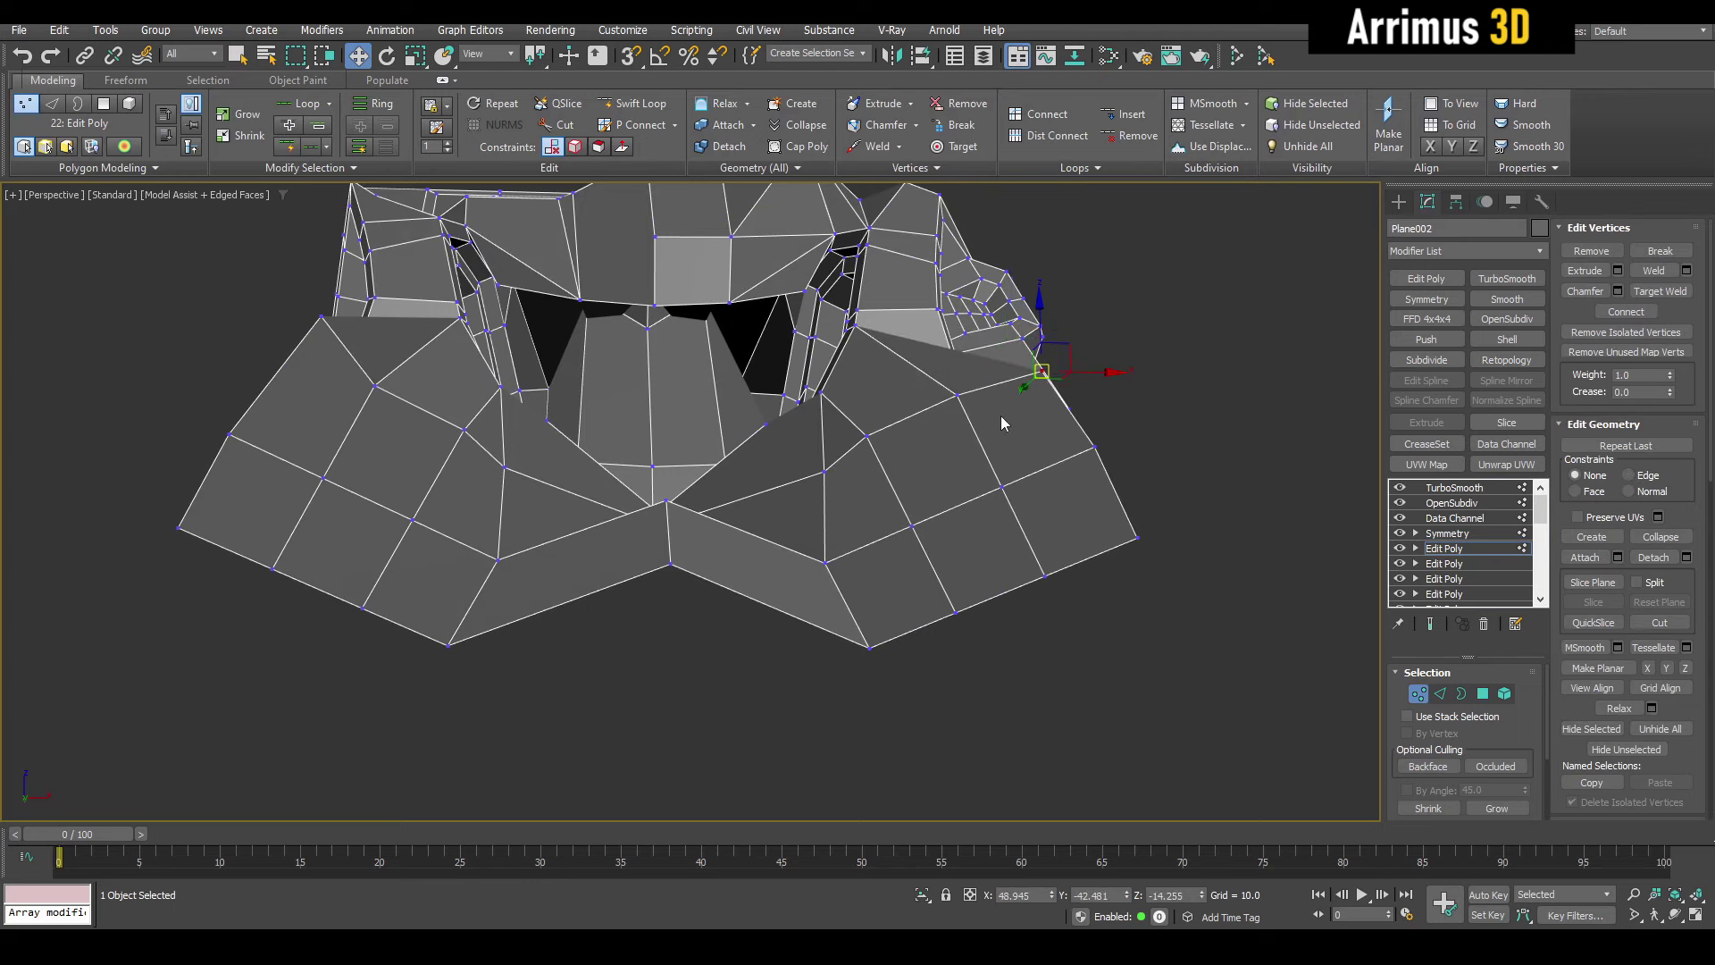
- Inset the six polygons of the lower right flap and bevel them inward to form a recess
key(4)
key(shift+i)
drag(961, 432, 973, 459)
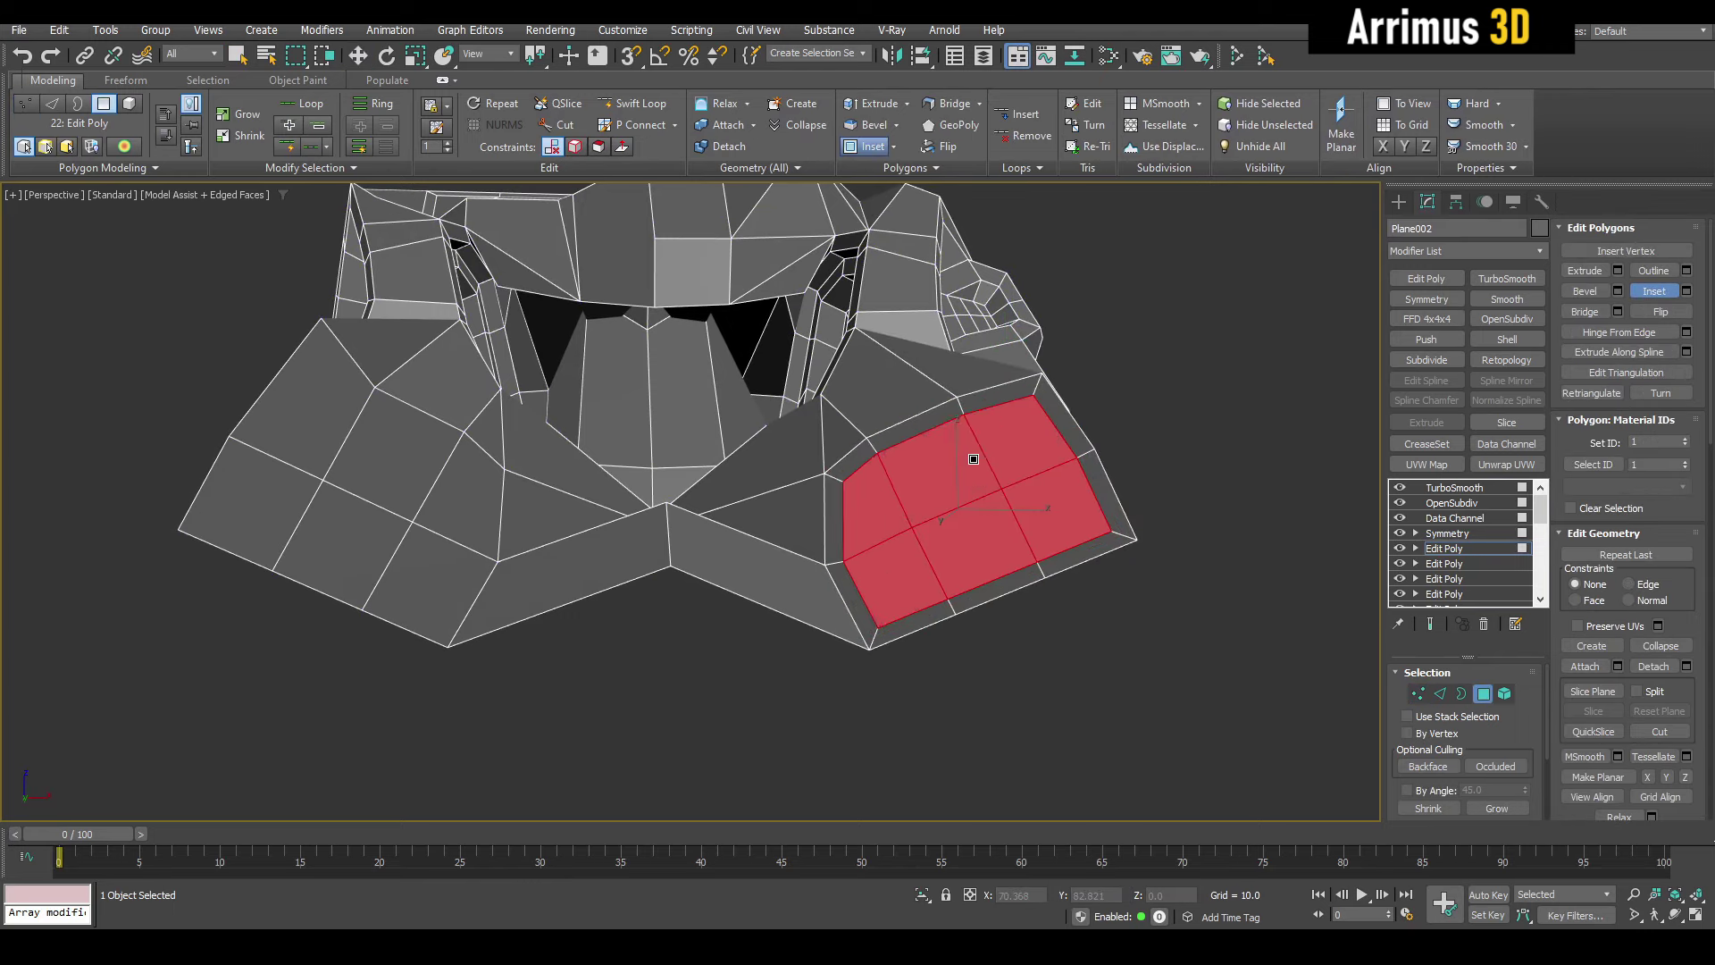
key(z)
key(ctrl+shift+b)
drag(778, 414, 771, 459)
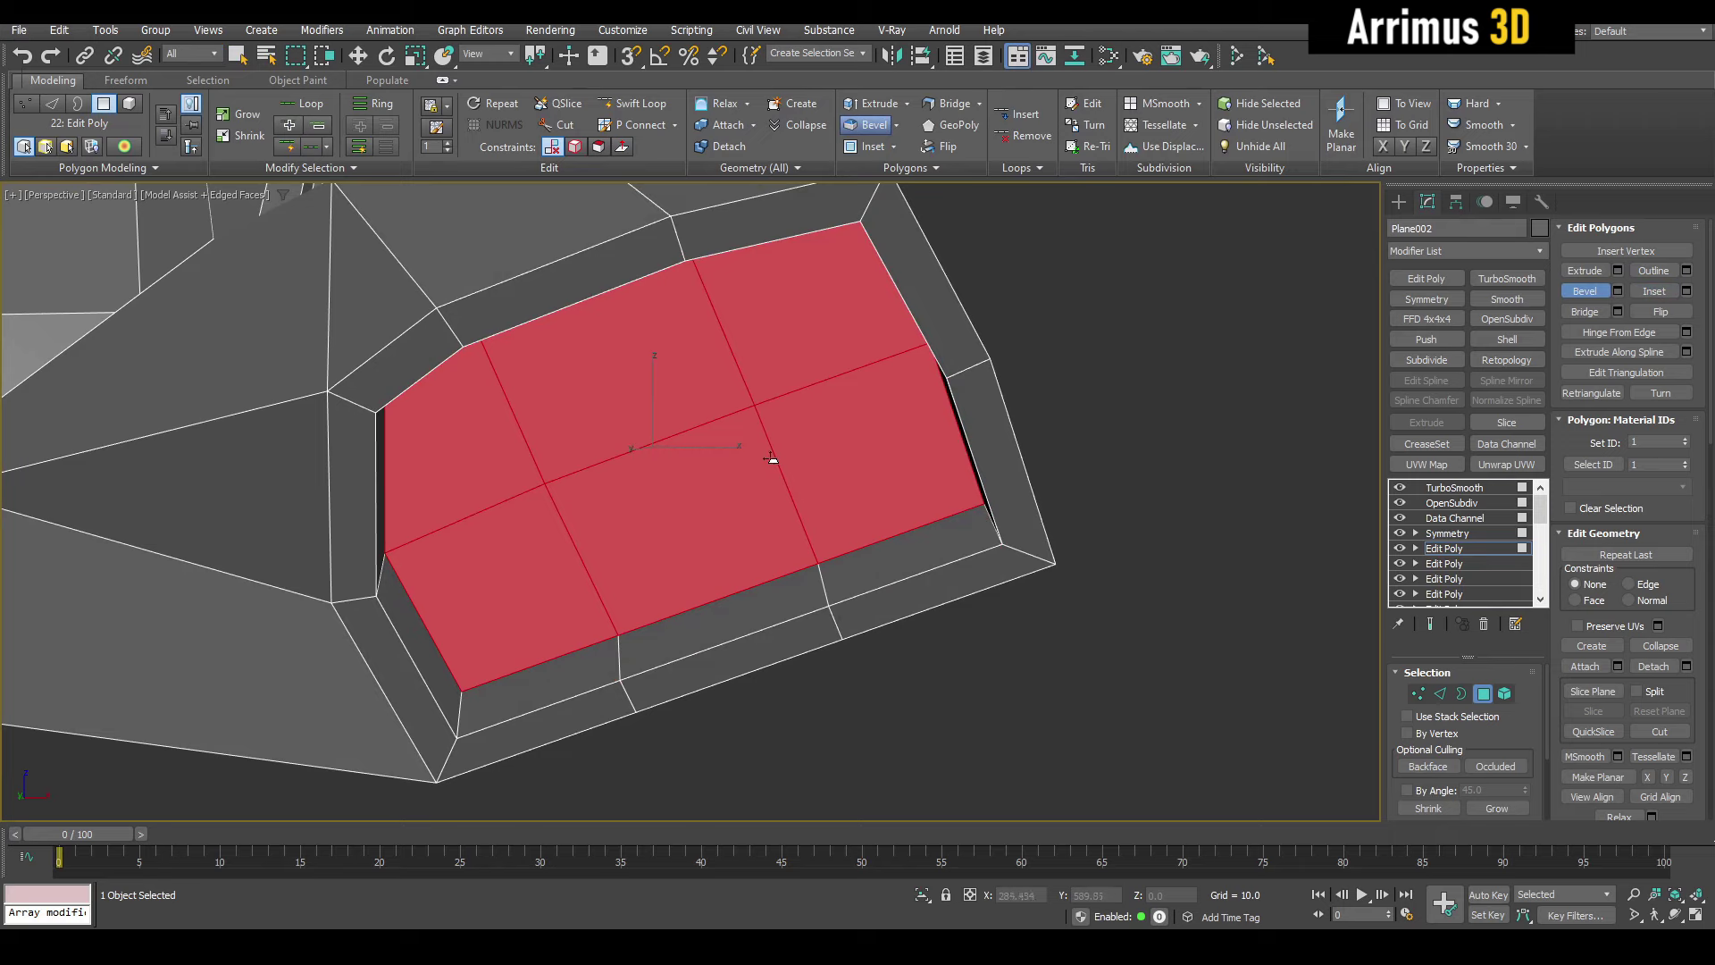
- Scale down the flap recess's floor polygons and move them deeper into the surface
mouse_move(705, 444)
alt+middle_down()
mouse_move(498, 405)
mouse_move(676, 446)
alt+middle_up()
key(r)
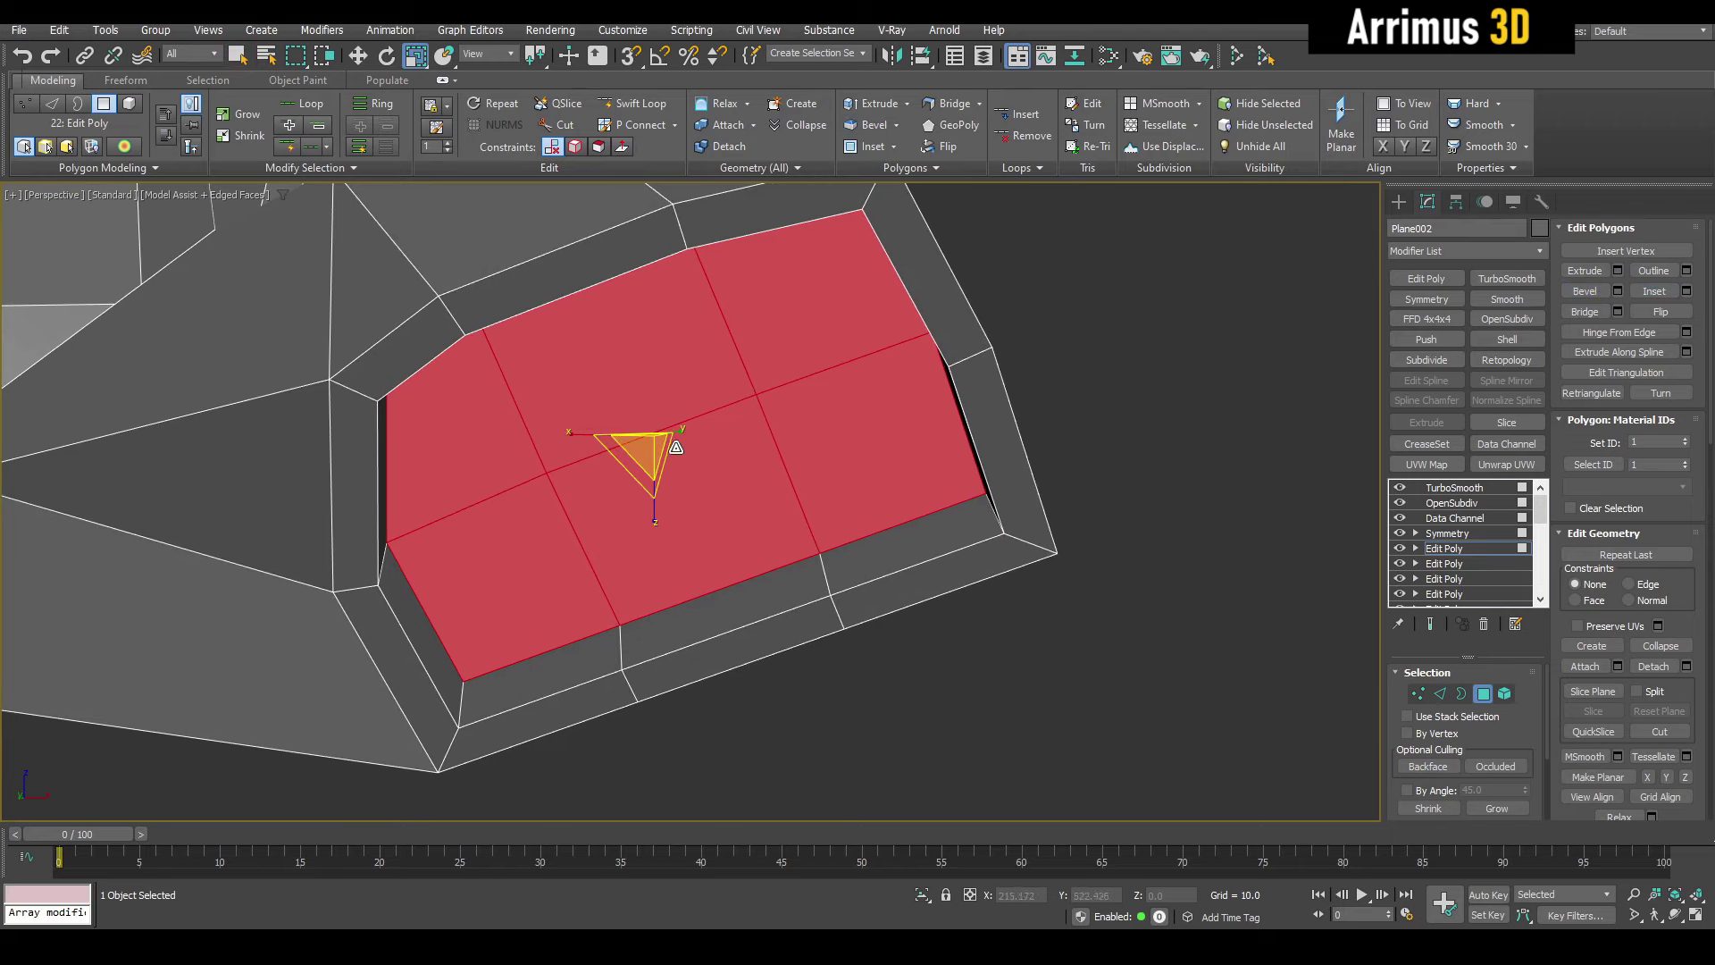
drag(658, 451, 662, 523)
key(w)
alt+middle_drag(662, 524, 678, 474)
drag(664, 488, 612, 463)
- Insert an edge loop around the flap recess's walls just inside its rim using Swift Loop
key(F4)
scroll(666, 506, down, 4)
middle_drag(613, 463, 710, 486)
key(F4)
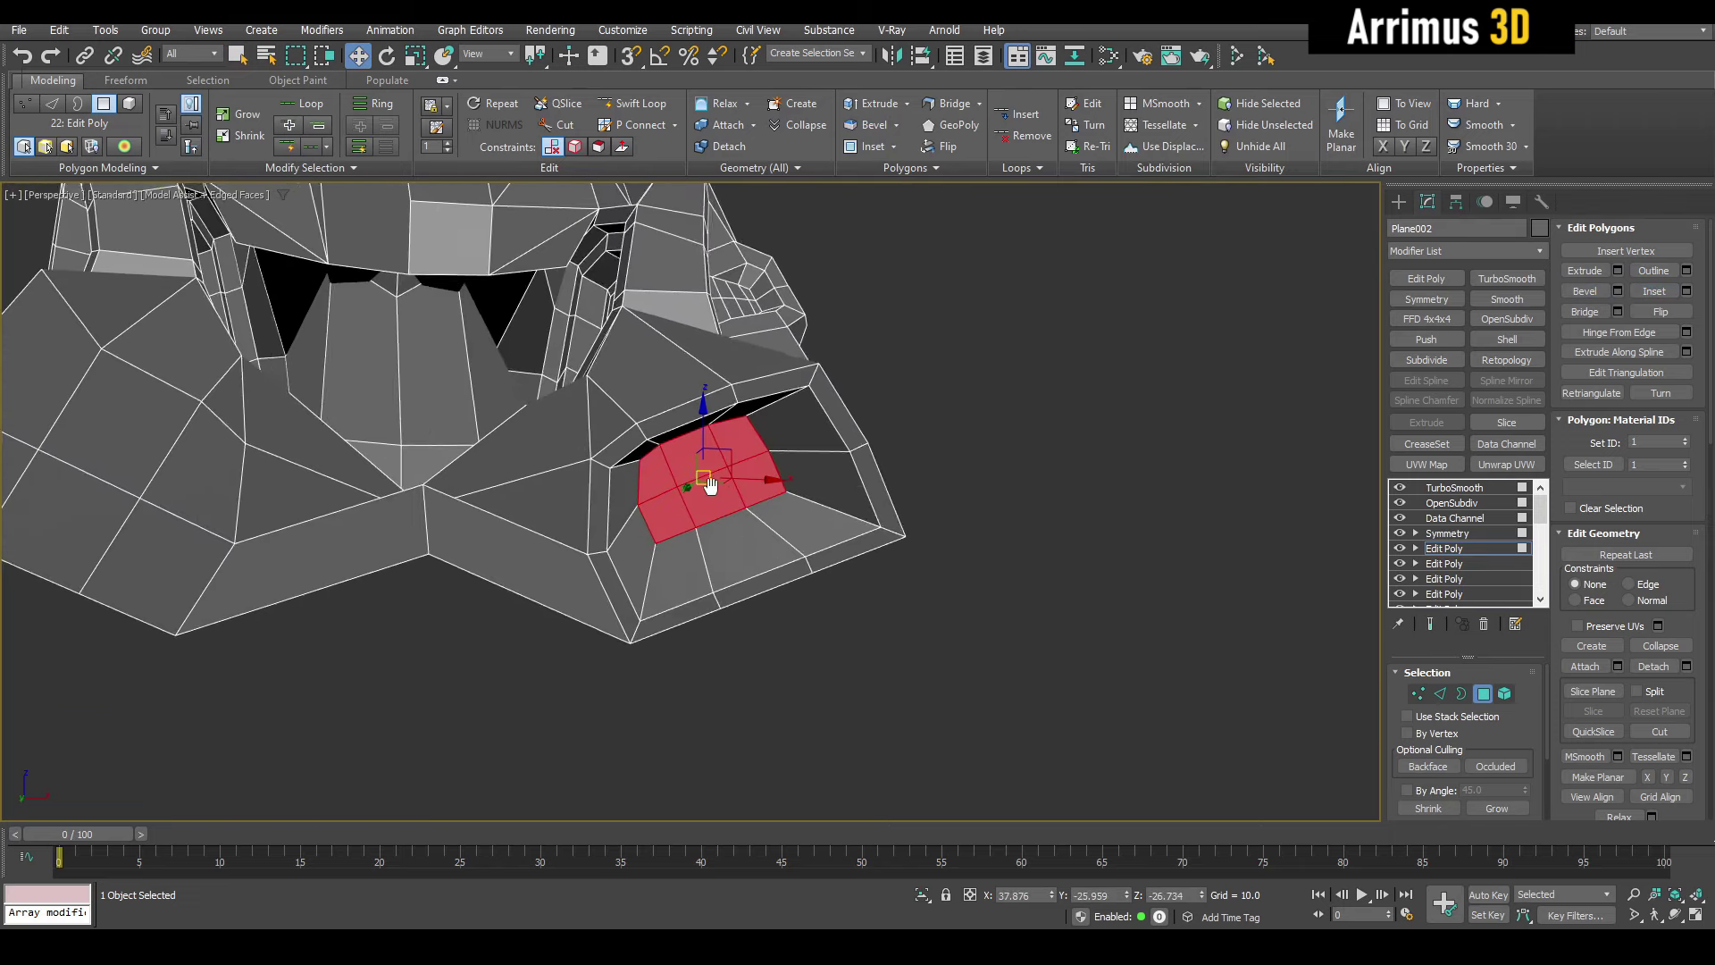
scroll(710, 485, up, 5)
key(1)
middle_drag(1026, 547, 1023, 511)
key(alt+s)
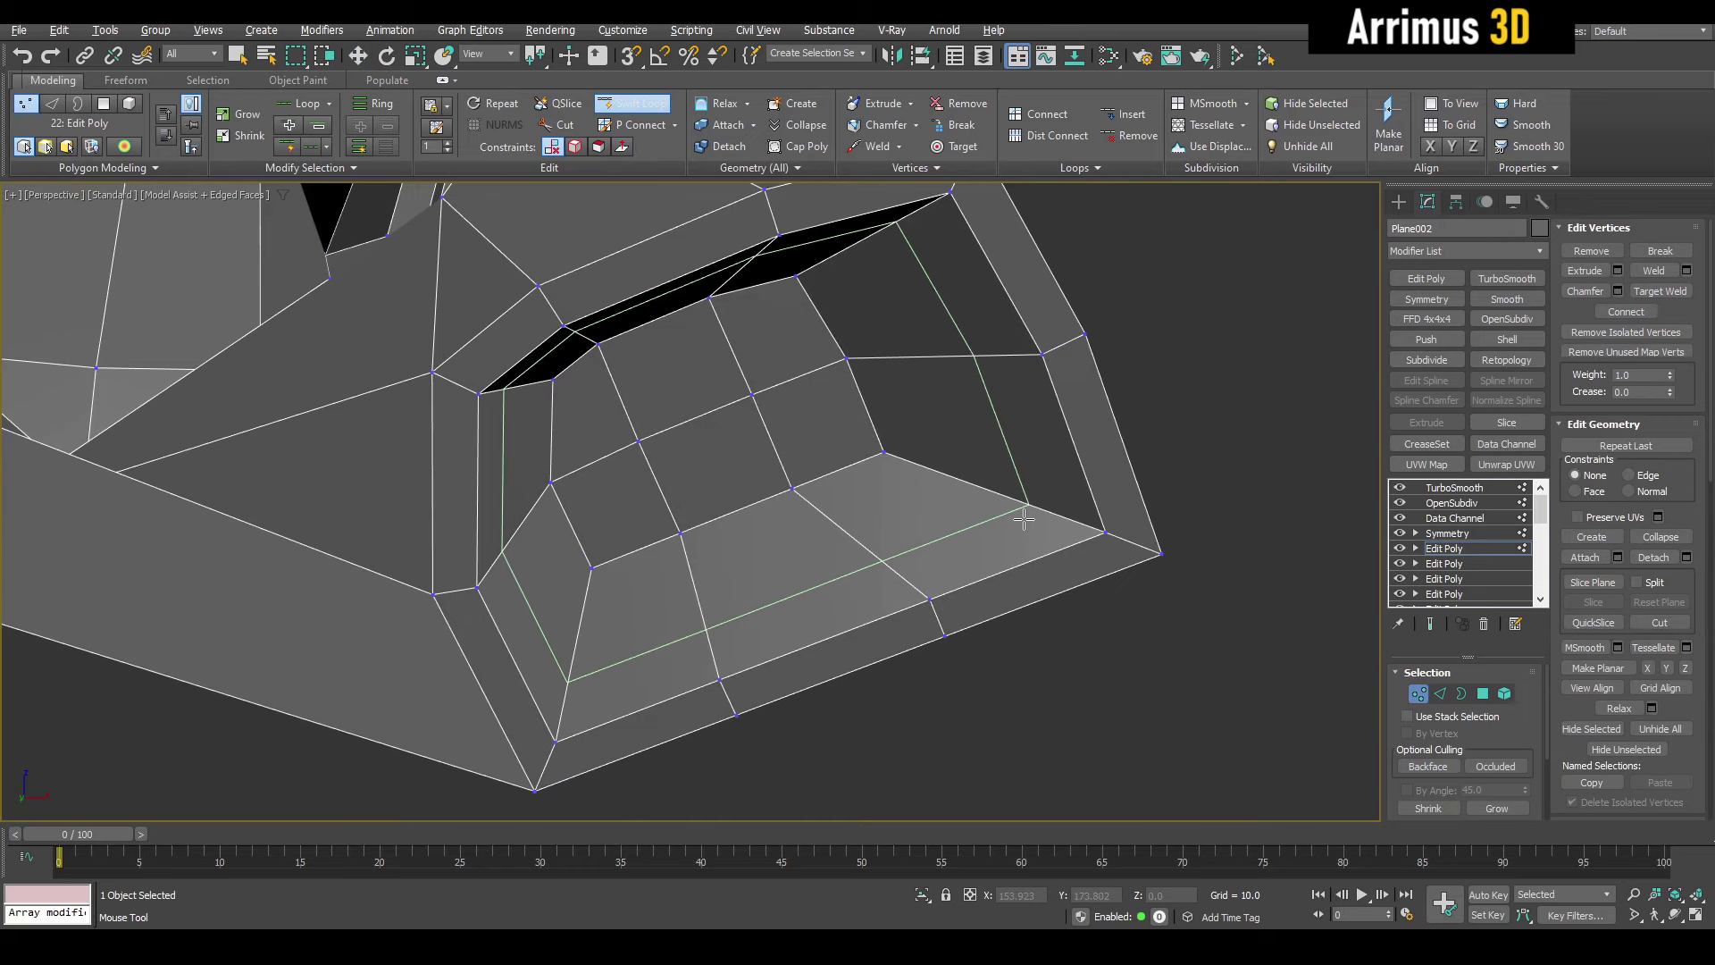
click(1024, 519)
- Detach the ring of wall polygons just inside the flap recess's rim as a separate object and select it
key(2)
key(4)
key(q)
click(1035, 526)
shift+click(1034, 481)
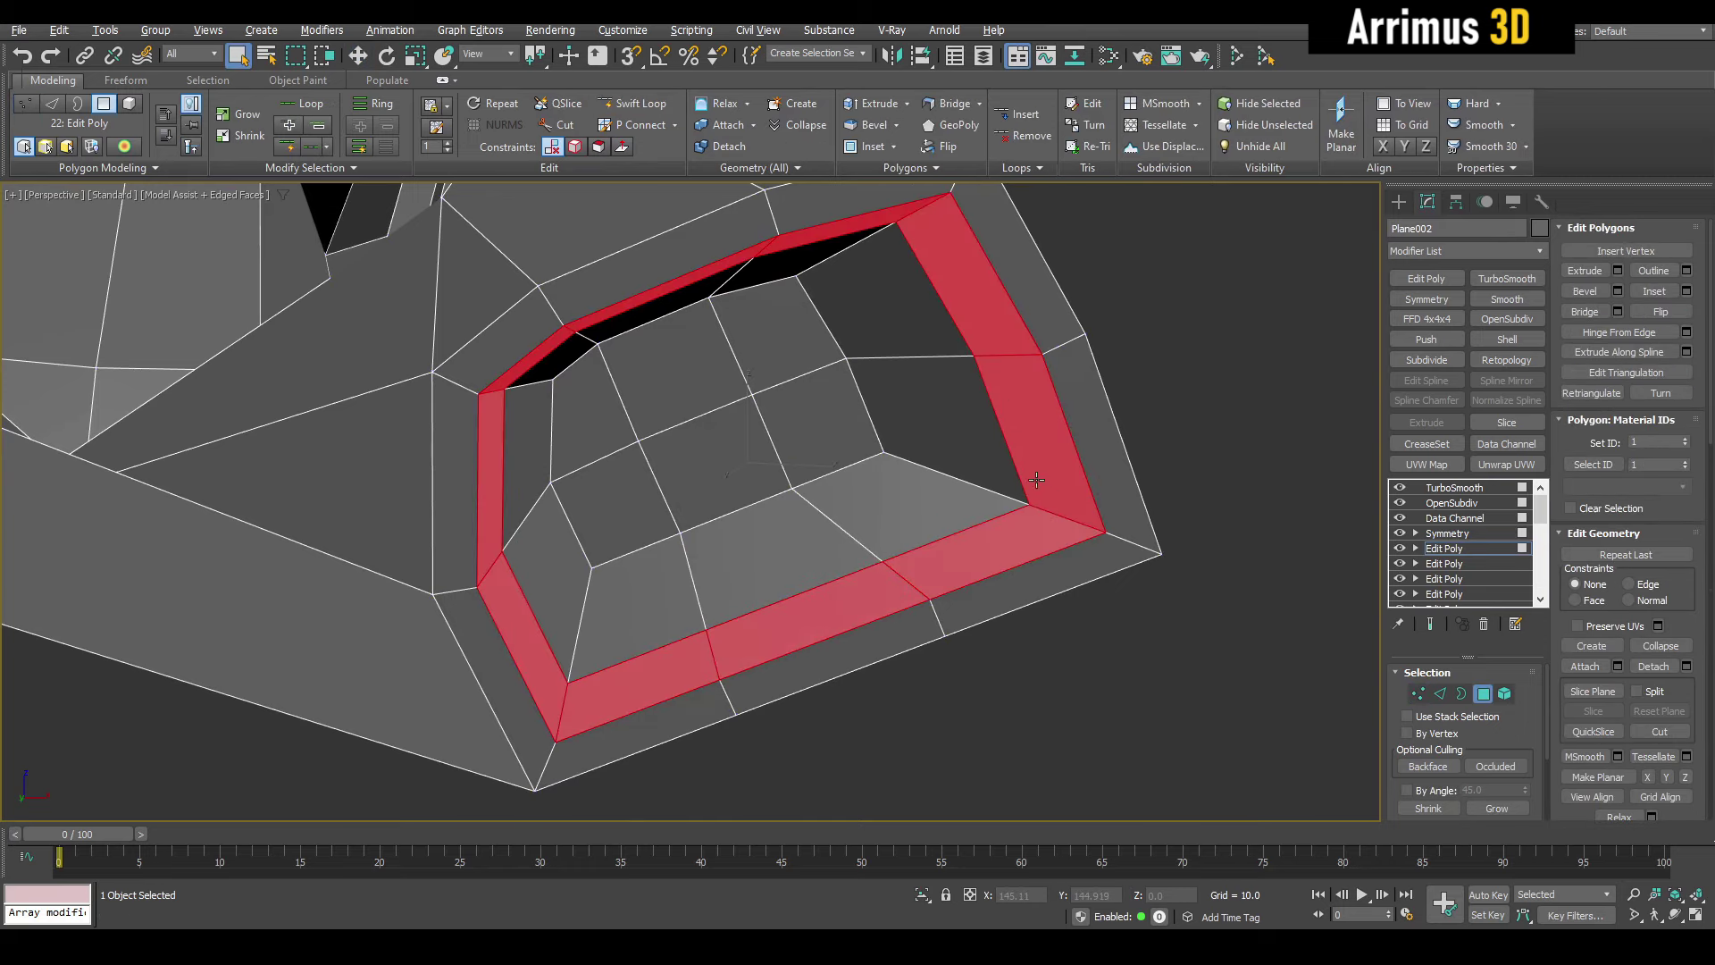
key(alt+d)
click(907, 480)
key(4)
click(1057, 470)
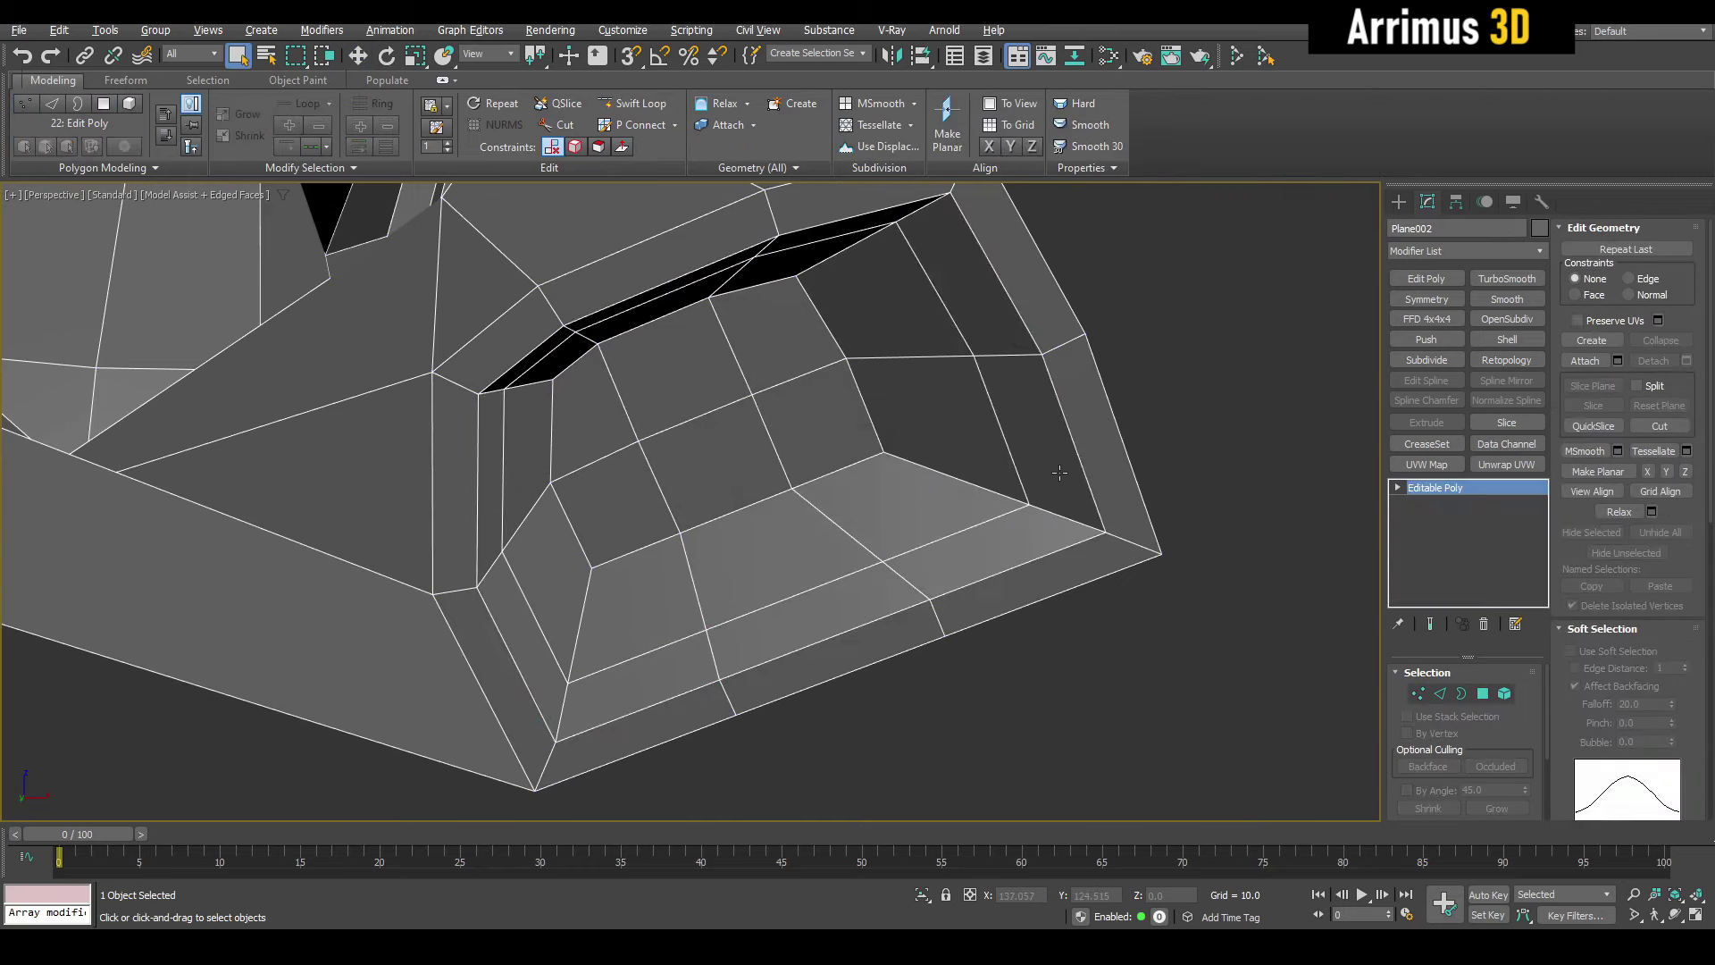
- Thicken the detached rim ring with a Shell modifier, setting the outer amount to about 3.48
click(1493, 340)
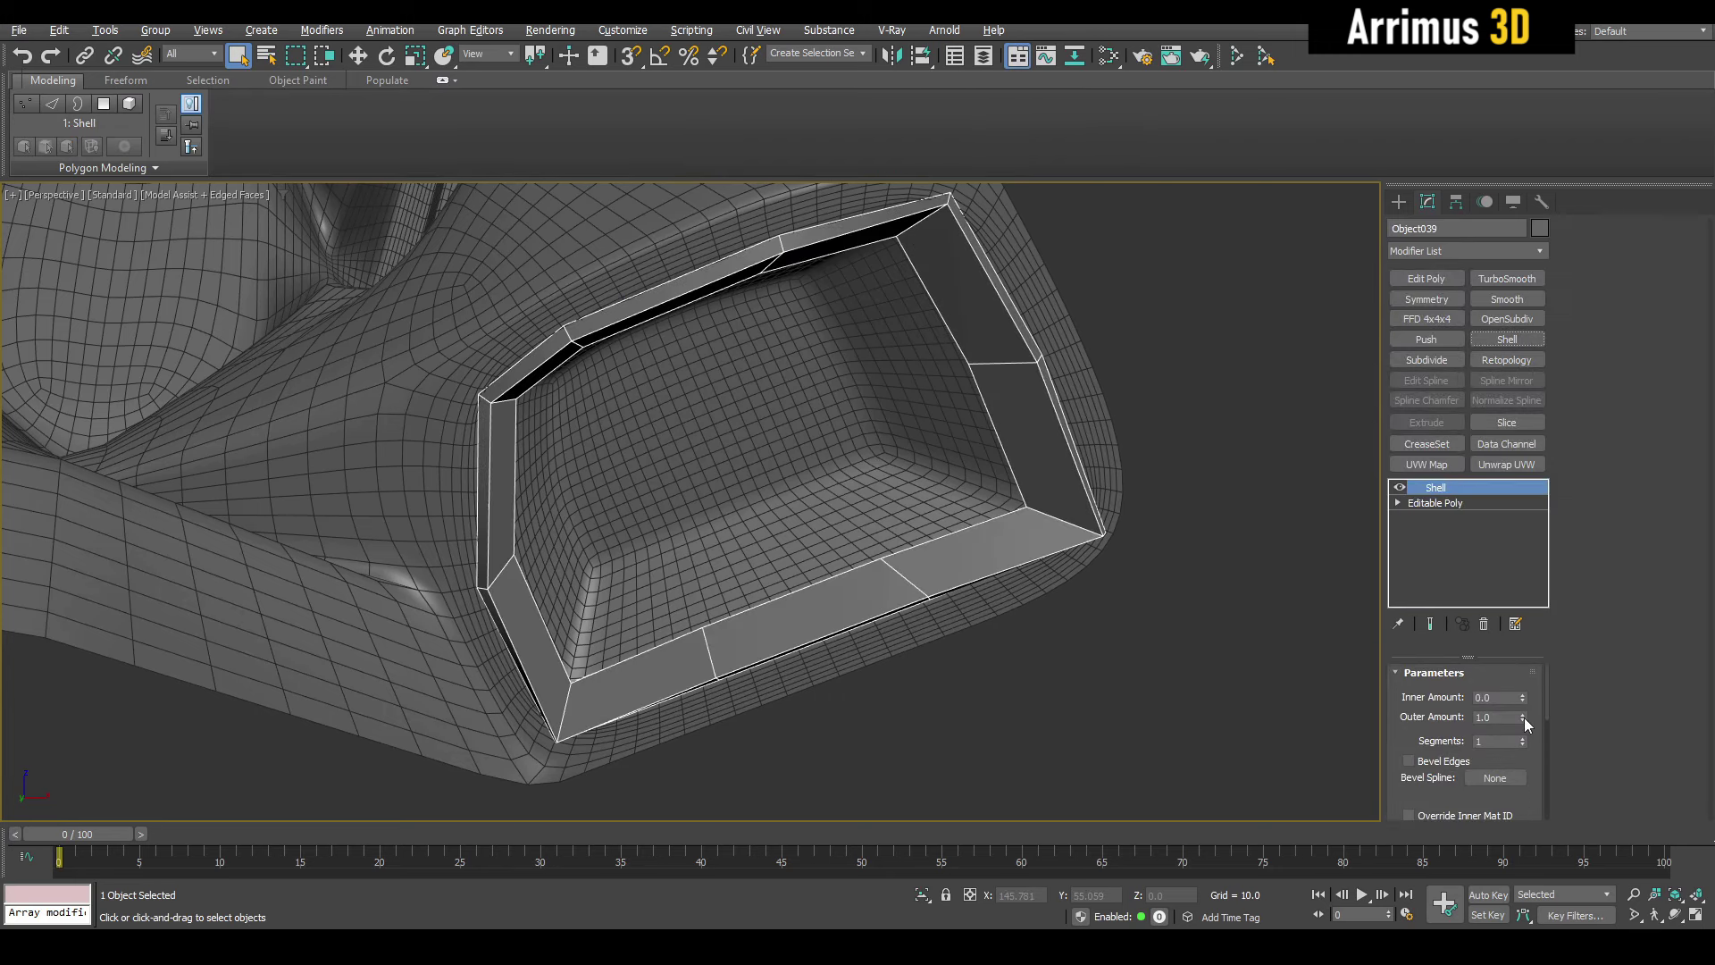
drag(1524, 717, 1556, 641)
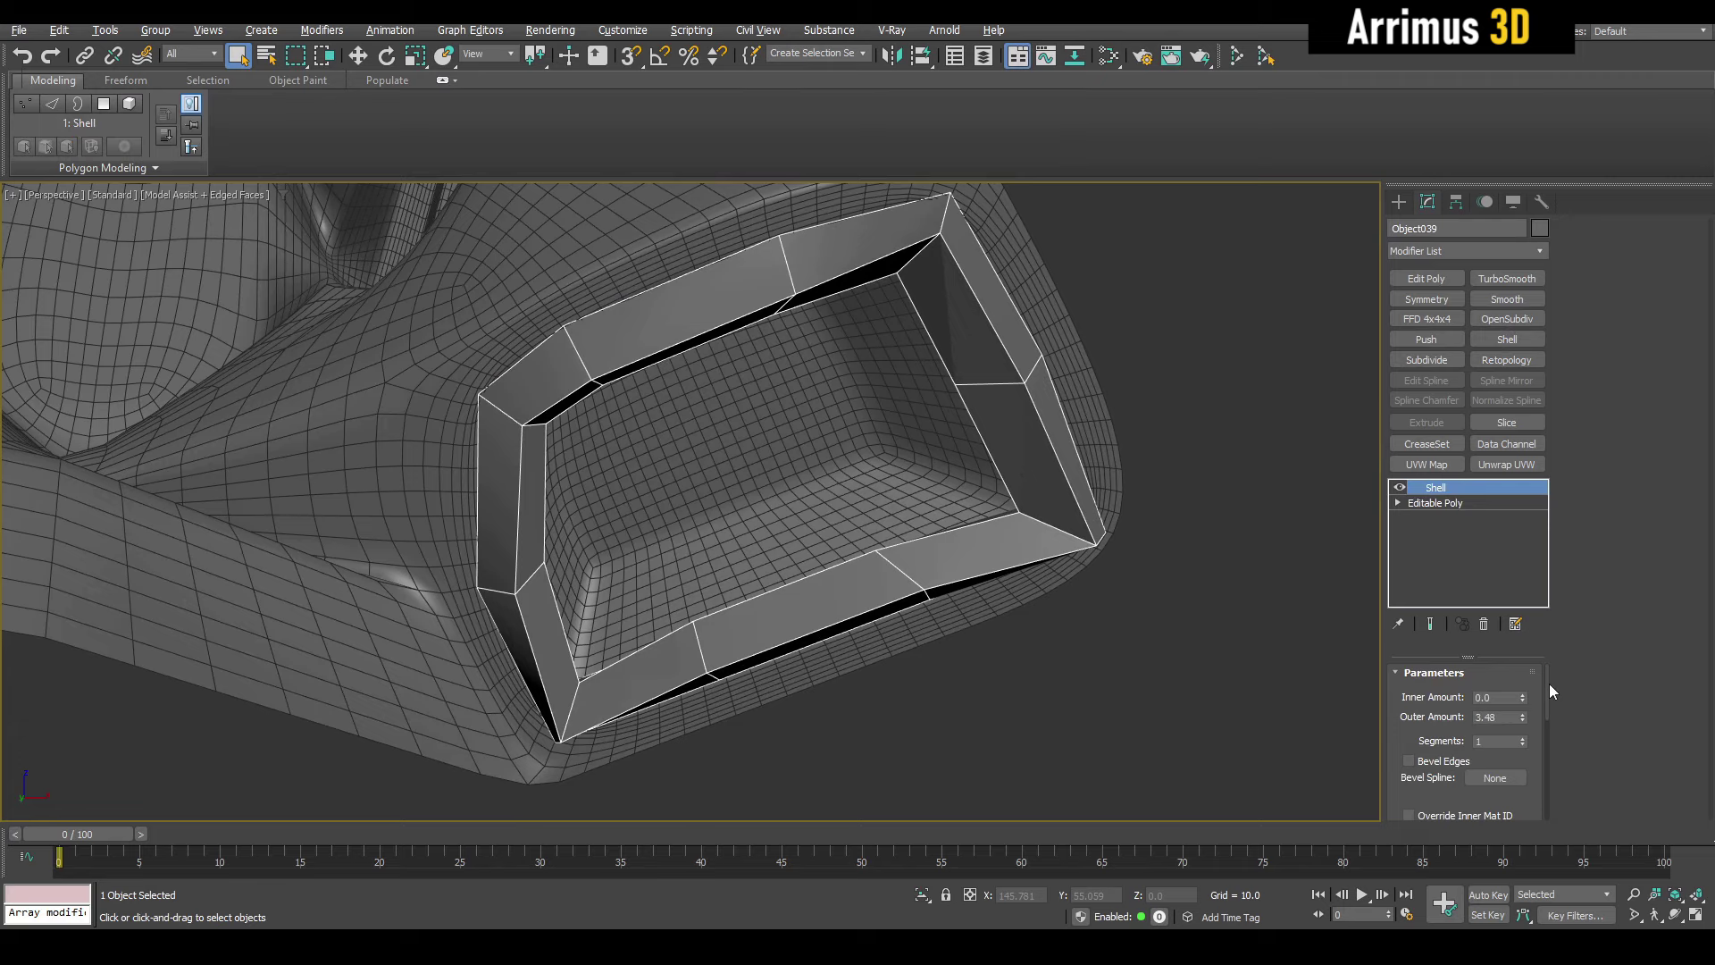
scroll(1551, 701, down, 5)
click(1496, 799)
middle_drag(1222, 626, 1223, 634)
- Add an Edit Poly modifier to the rim ring and paste the Symmetry, Data Channel, OpenSubdiv and TurboSmooth modifiers above it
click(1428, 280)
right_click(1469, 488)
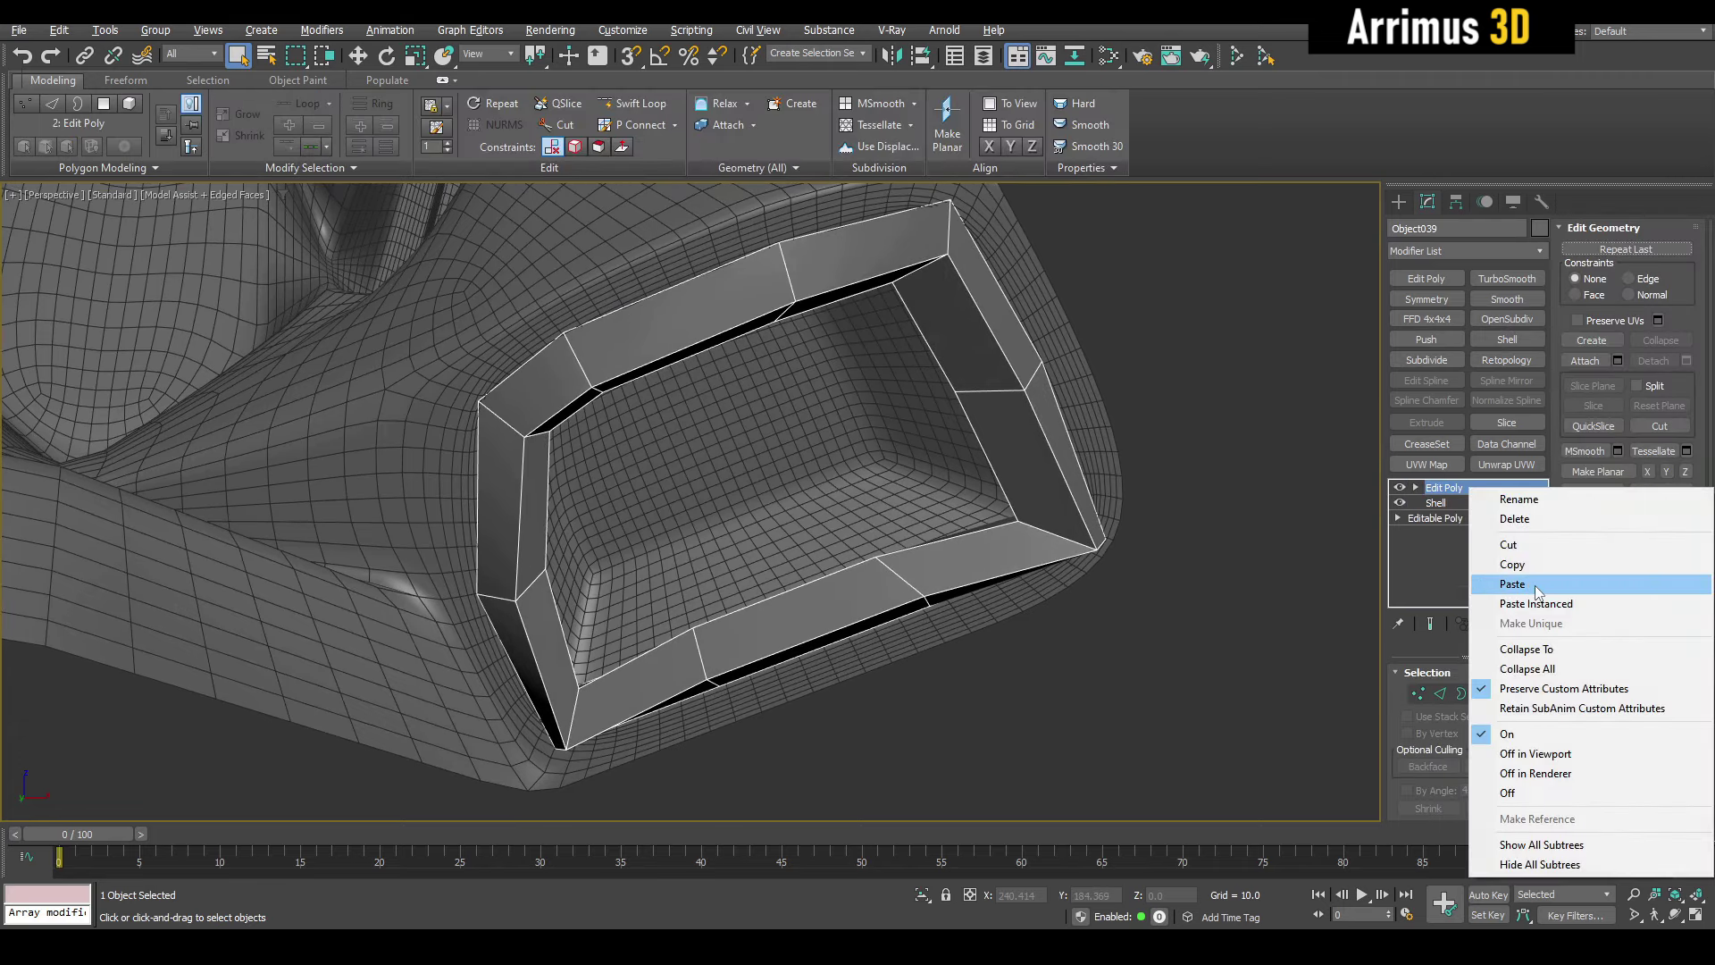
click(1512, 584)
click(1175, 507)
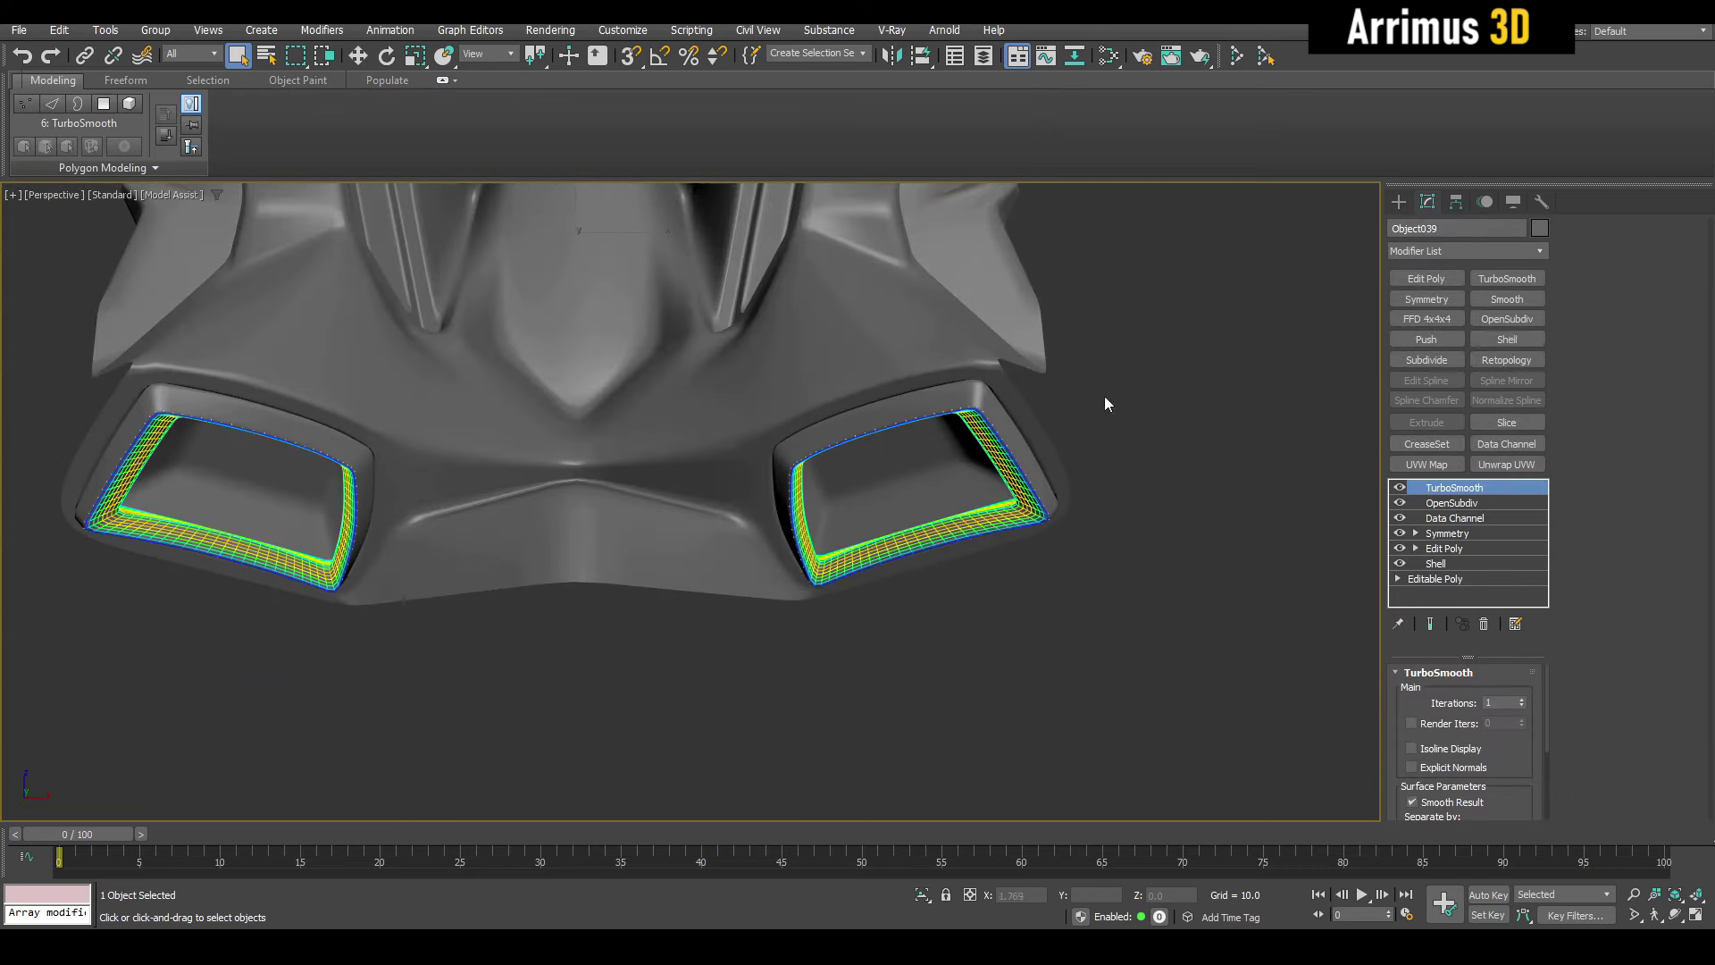
key(F4)
key(F4)
click(1539, 228)
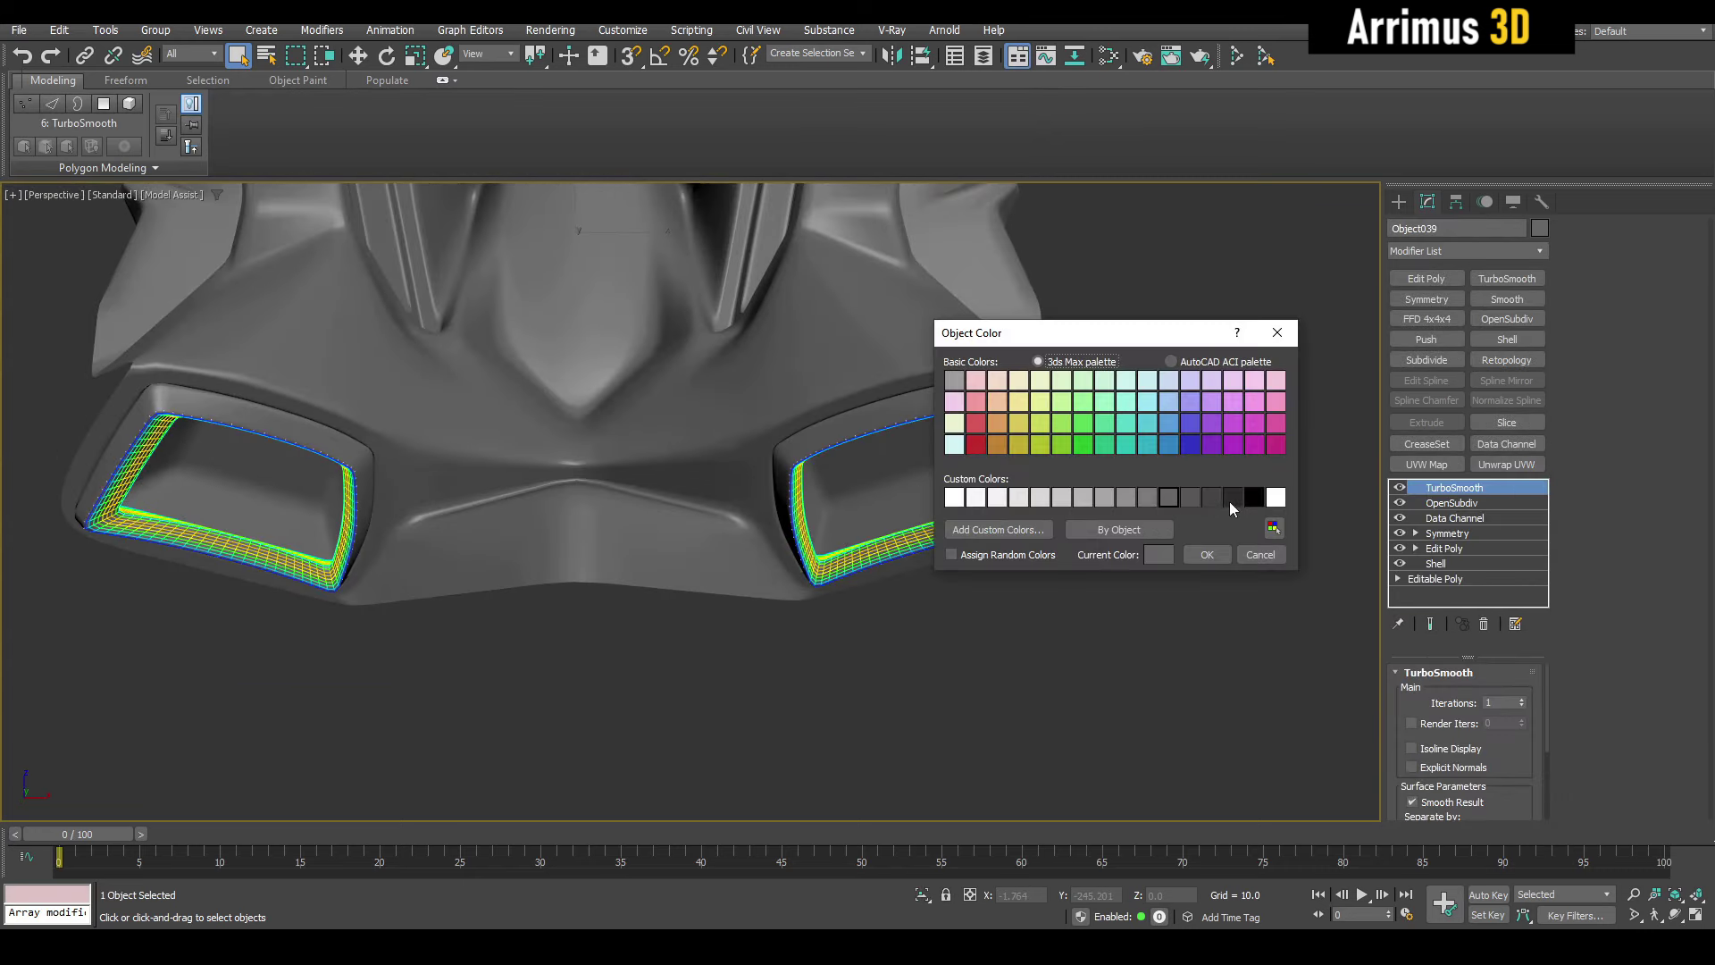
click(1204, 555)
click(1128, 528)
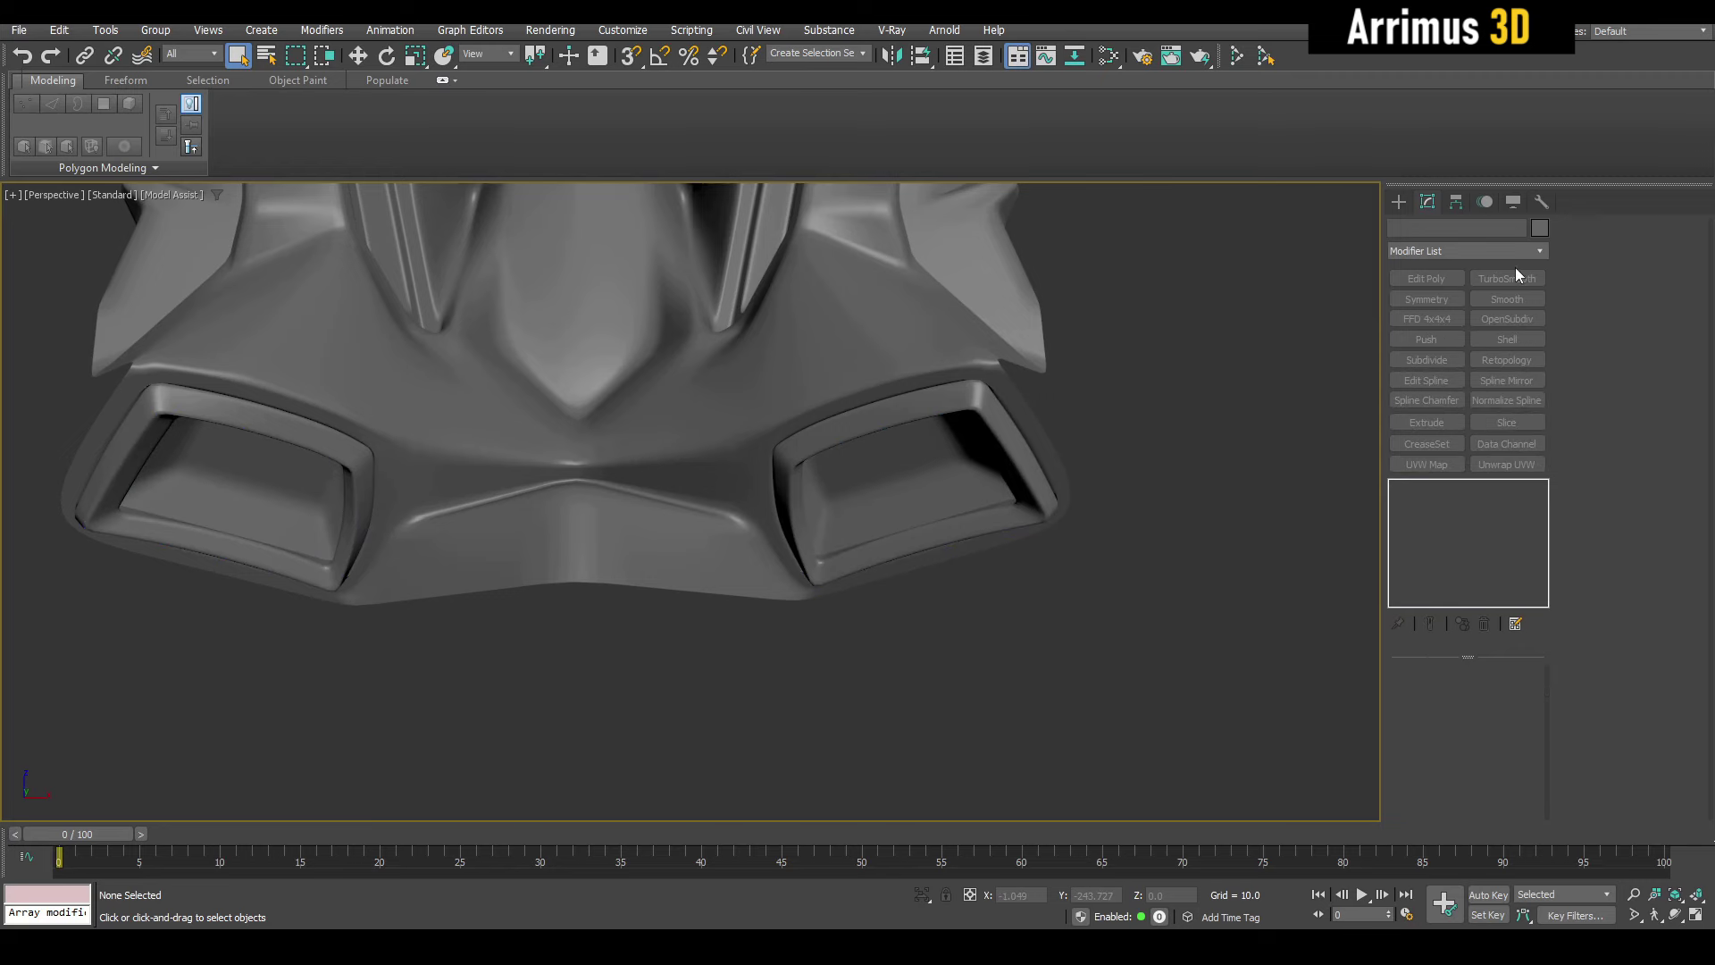
- Select the mirrored rim rings and change their object color to a lighter grey
key(F4)
click(1008, 422)
key(F4)
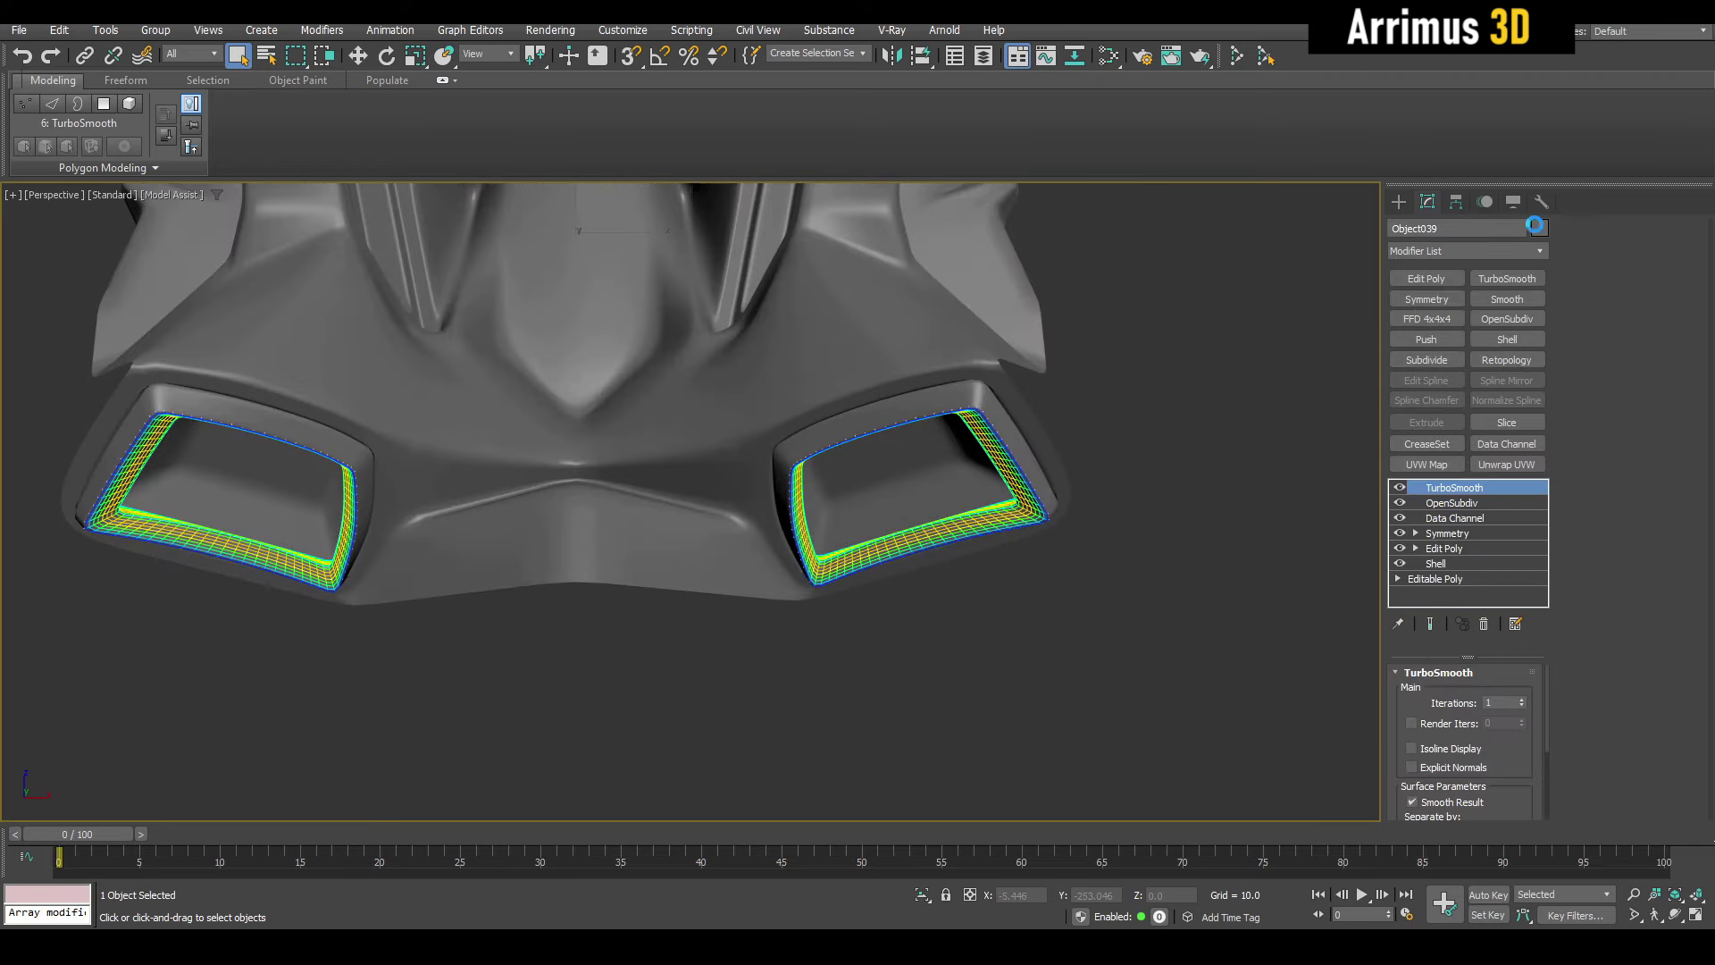
click(1536, 227)
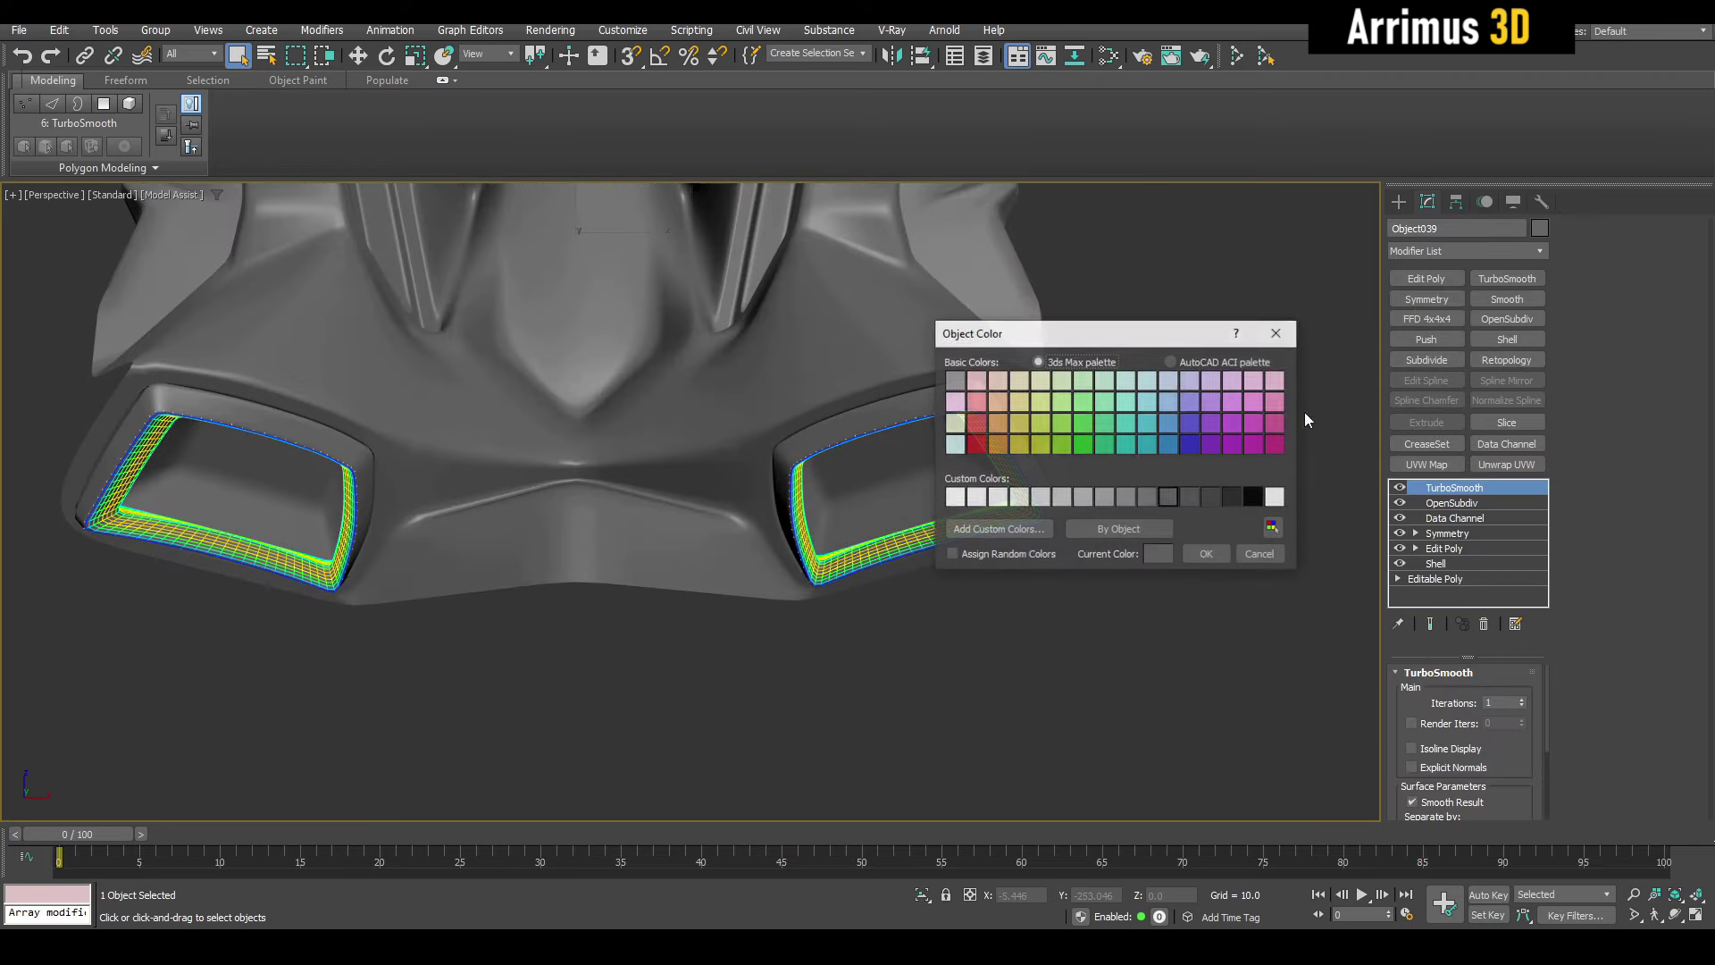
click(1190, 551)
- Select the main surface, set its object color to dark grey, and deselect it
middle_drag(1004, 482, 1077, 581)
click(1142, 466)
click(1087, 420)
key(F4)
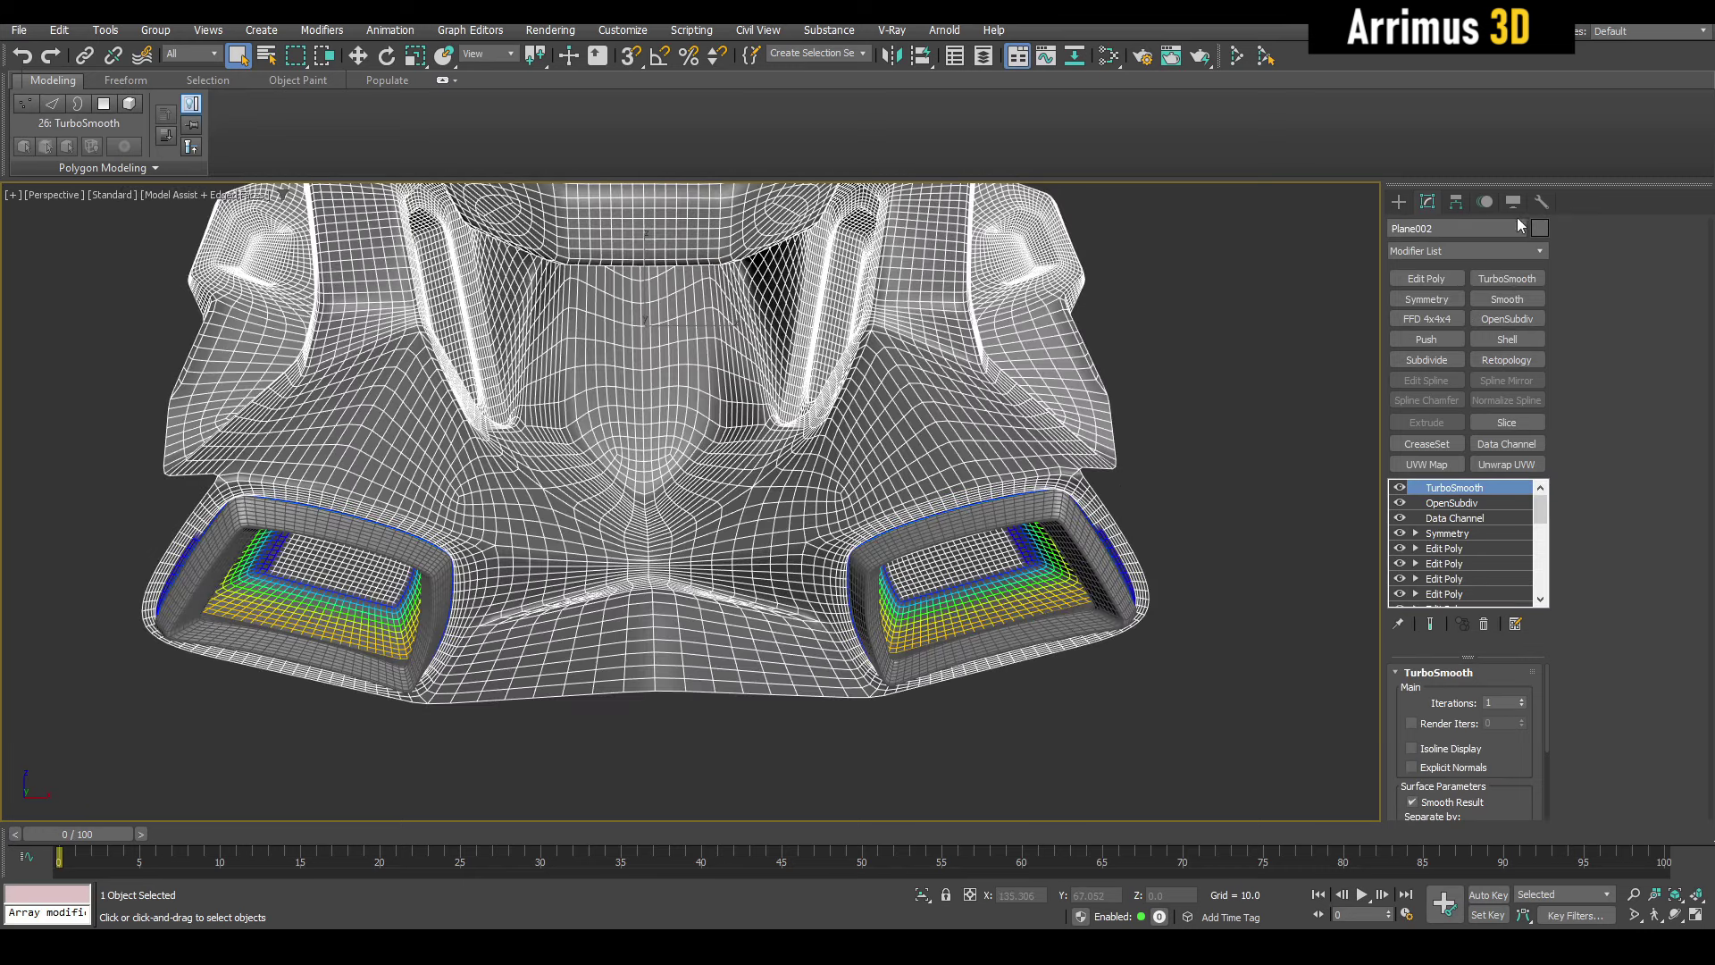
key(F4)
click(1539, 228)
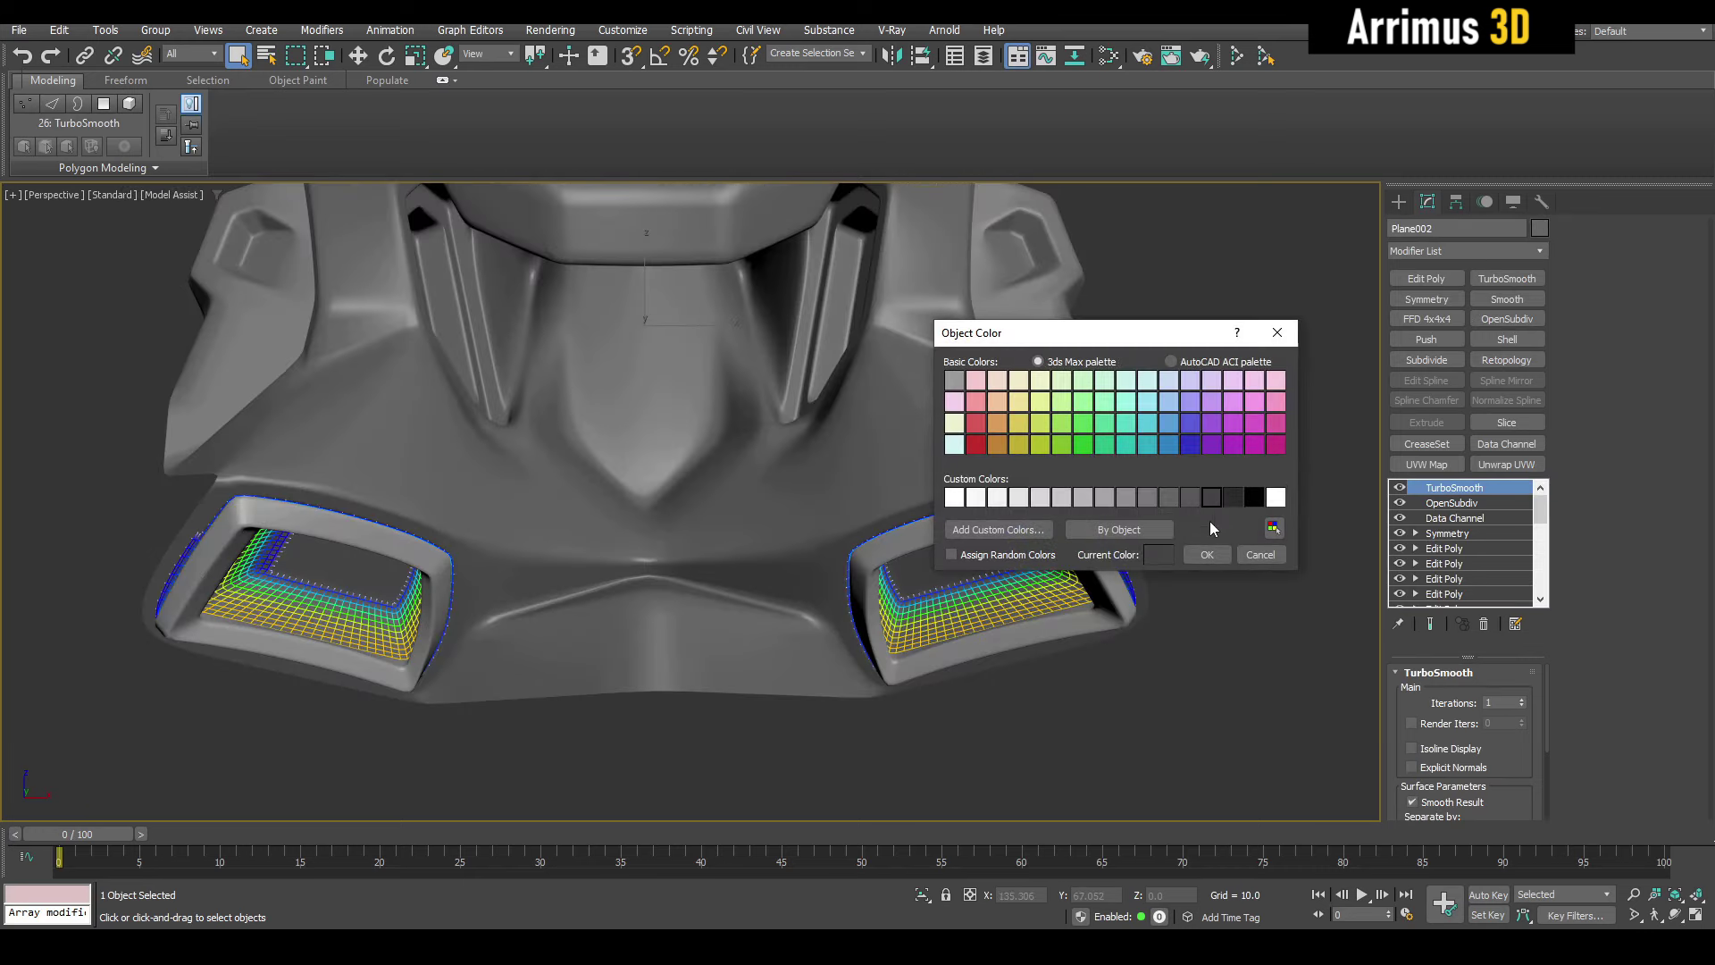
click(1204, 556)
click(1019, 464)
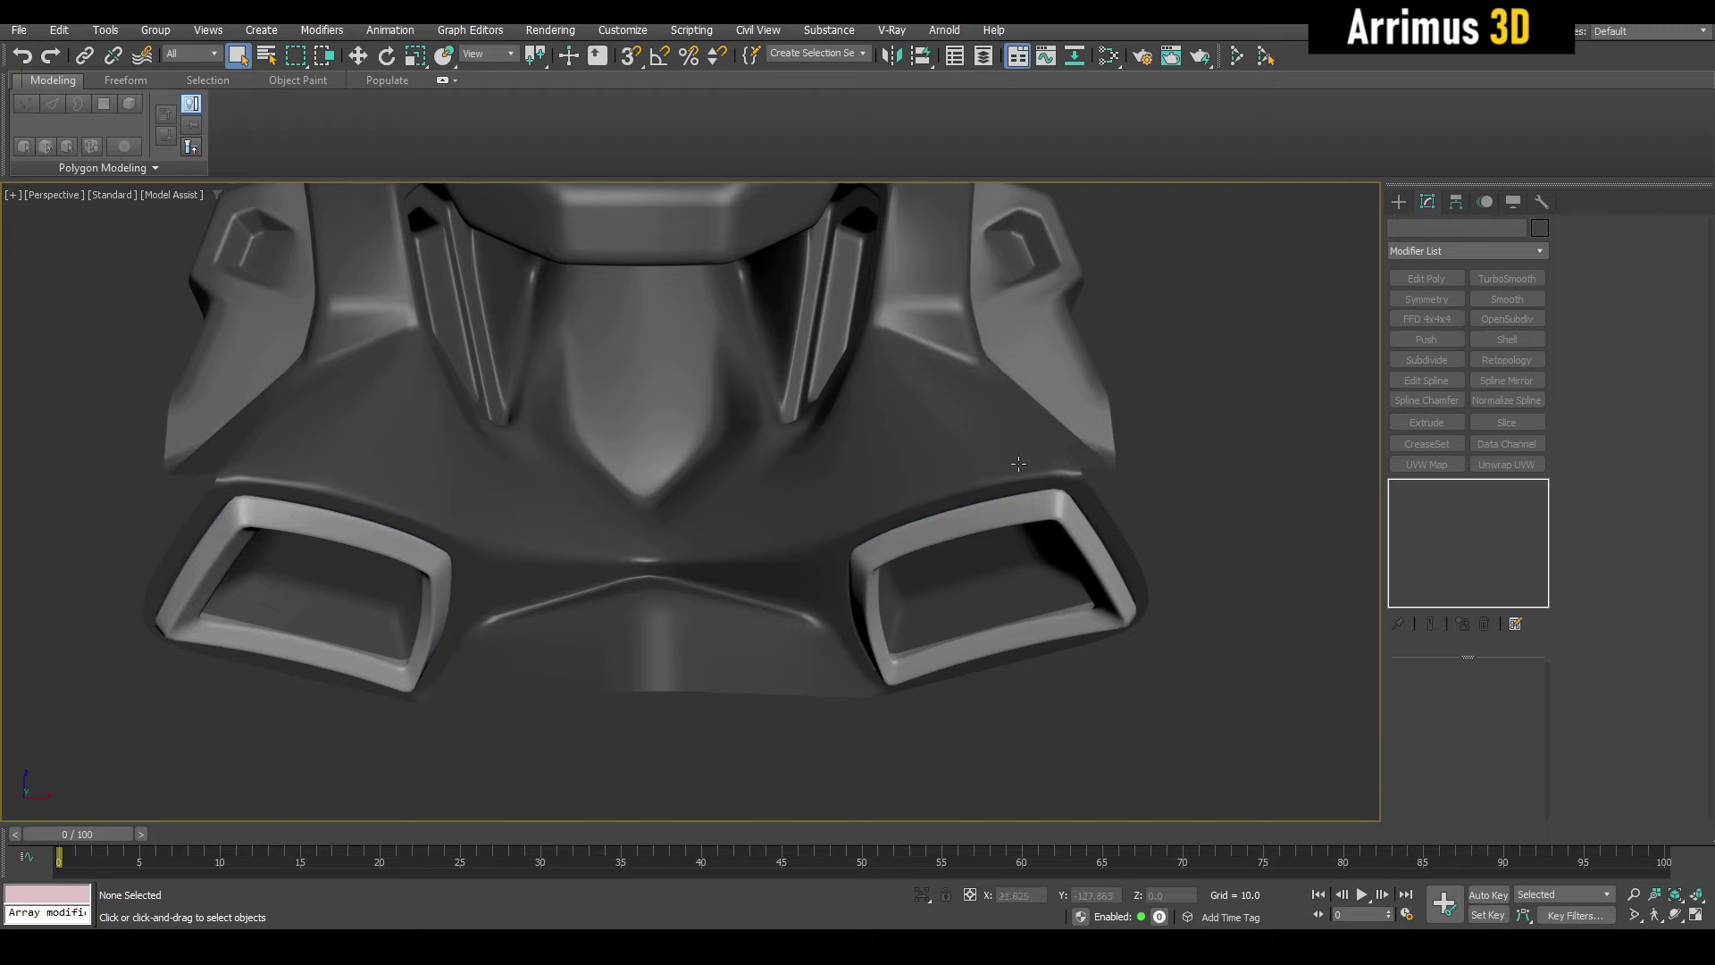
- Examine the whole smoothed model from several angles, comparing the plain shaded display with the edged-faces display
scroll(995, 496, down, 5)
mouse_move(1018, 463)
alt+middle_down()
mouse_move(982, 518)
mouse_move(981, 598)
mouse_move(1027, 460)
mouse_move(1019, 473)
alt+middle_up()
key(F4)
scroll(991, 500, up, 6)
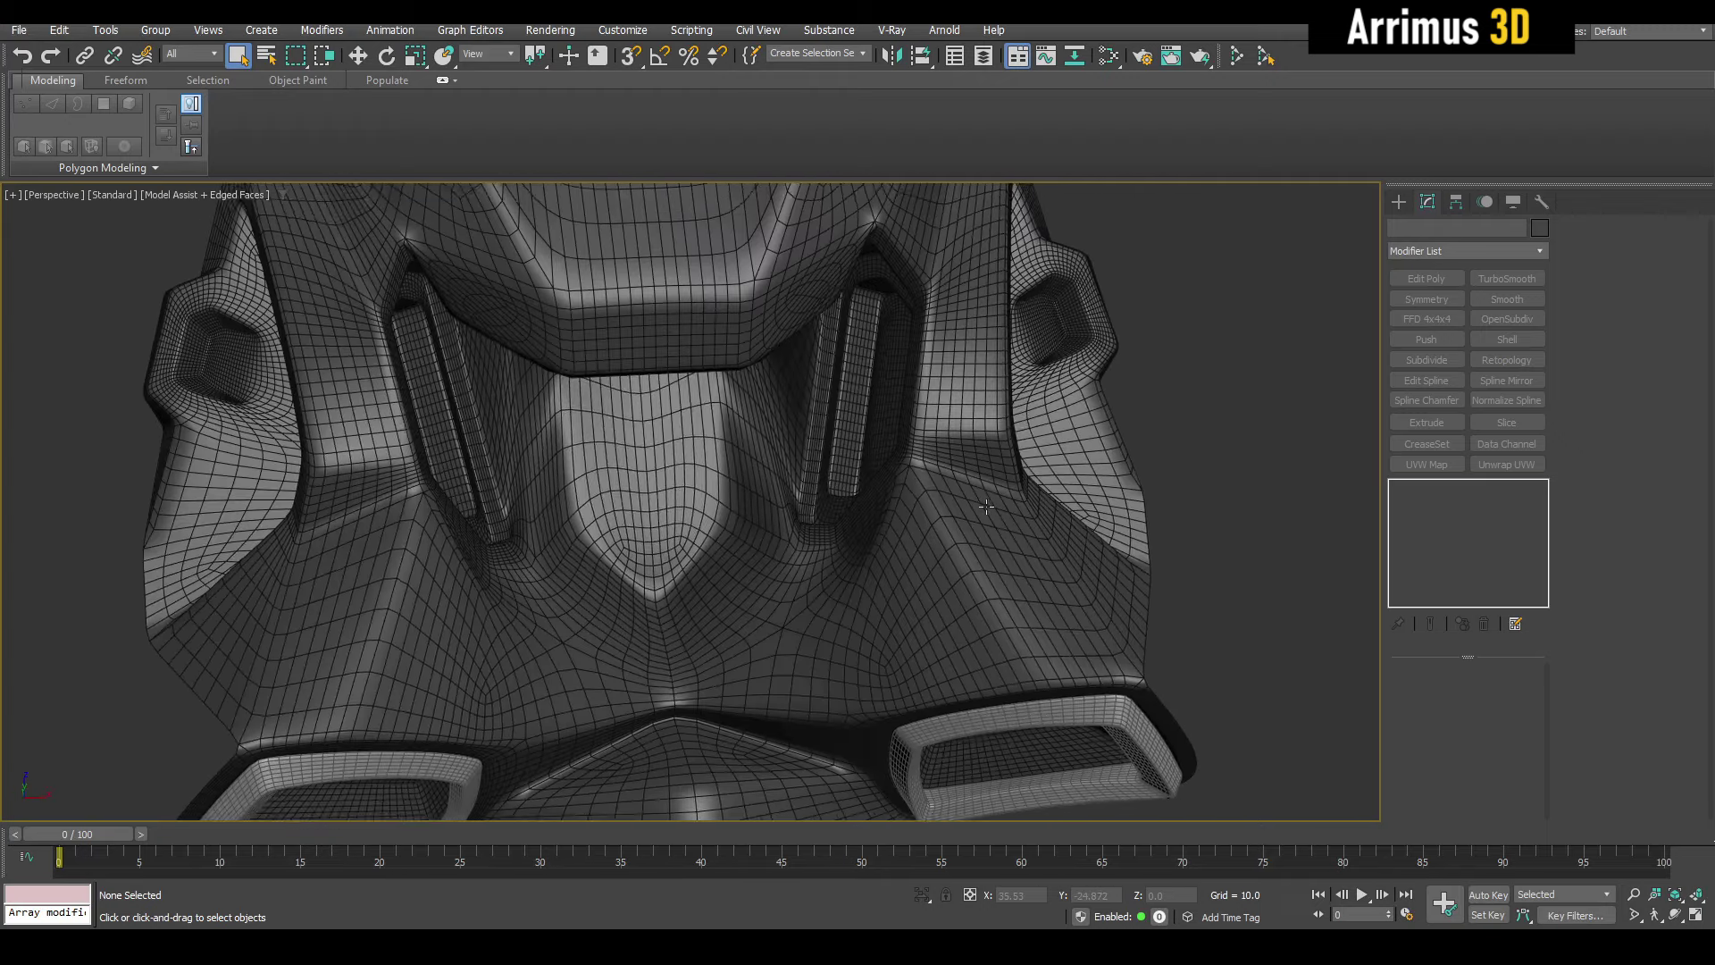
scroll(983, 513, down, 4)
key(F4)
key(F4)
key(F4)
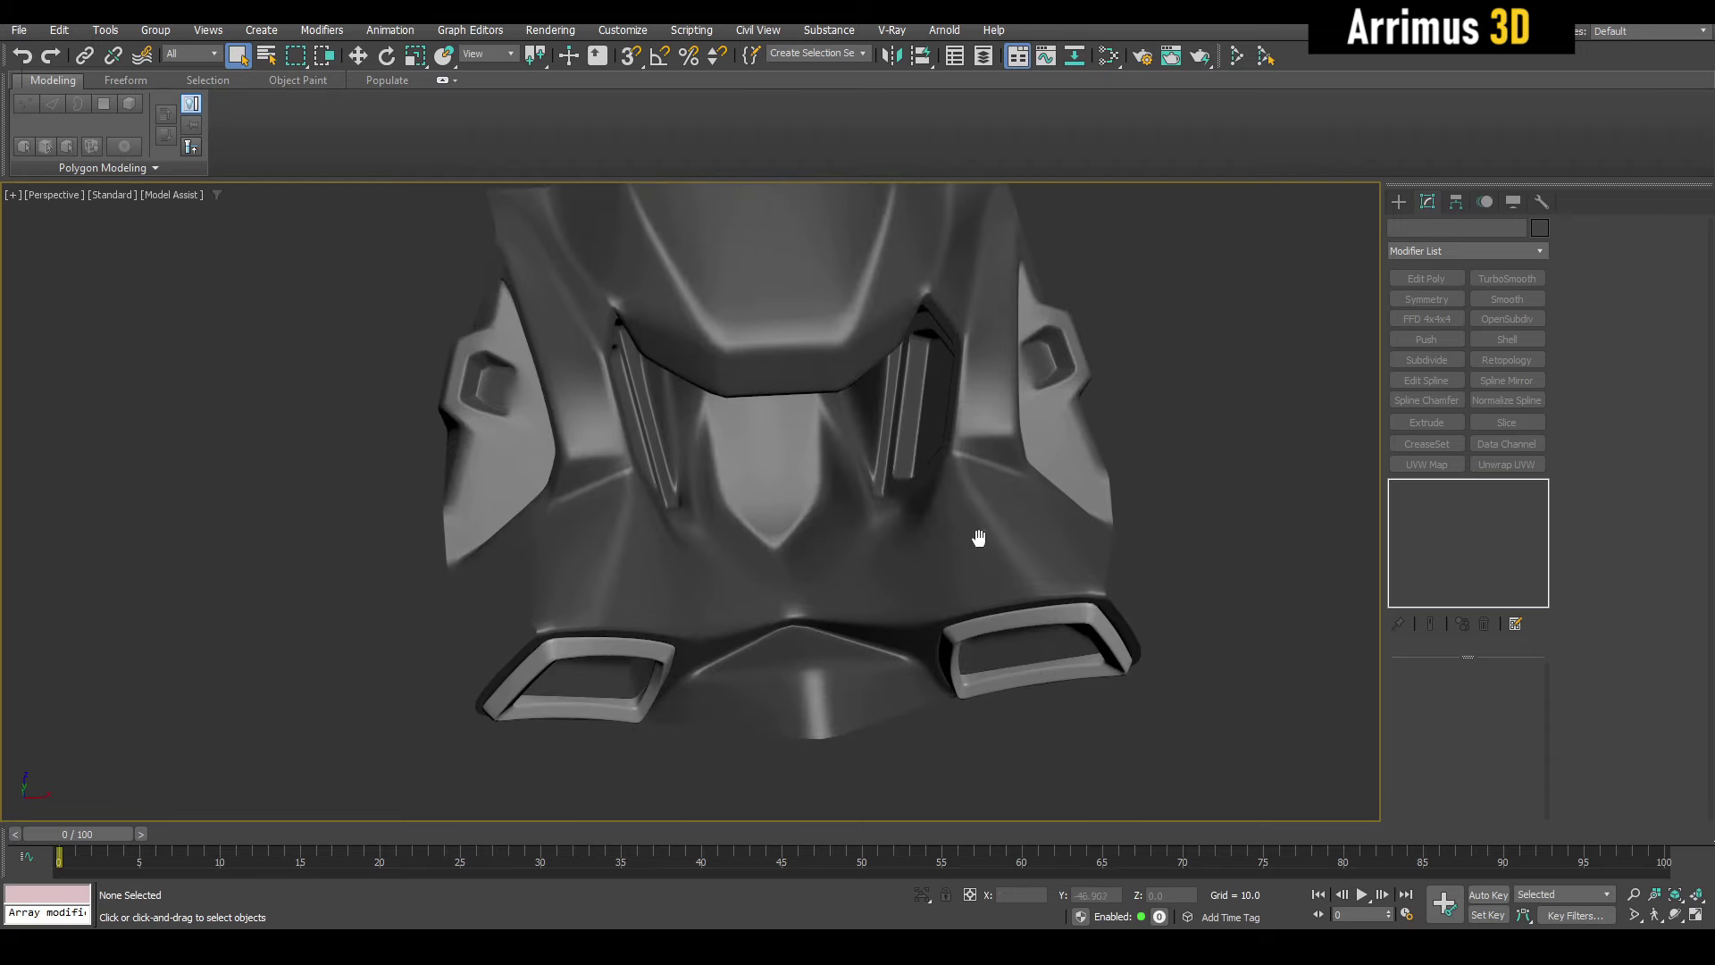
alt+middle_drag(980, 540, 1101, 460)
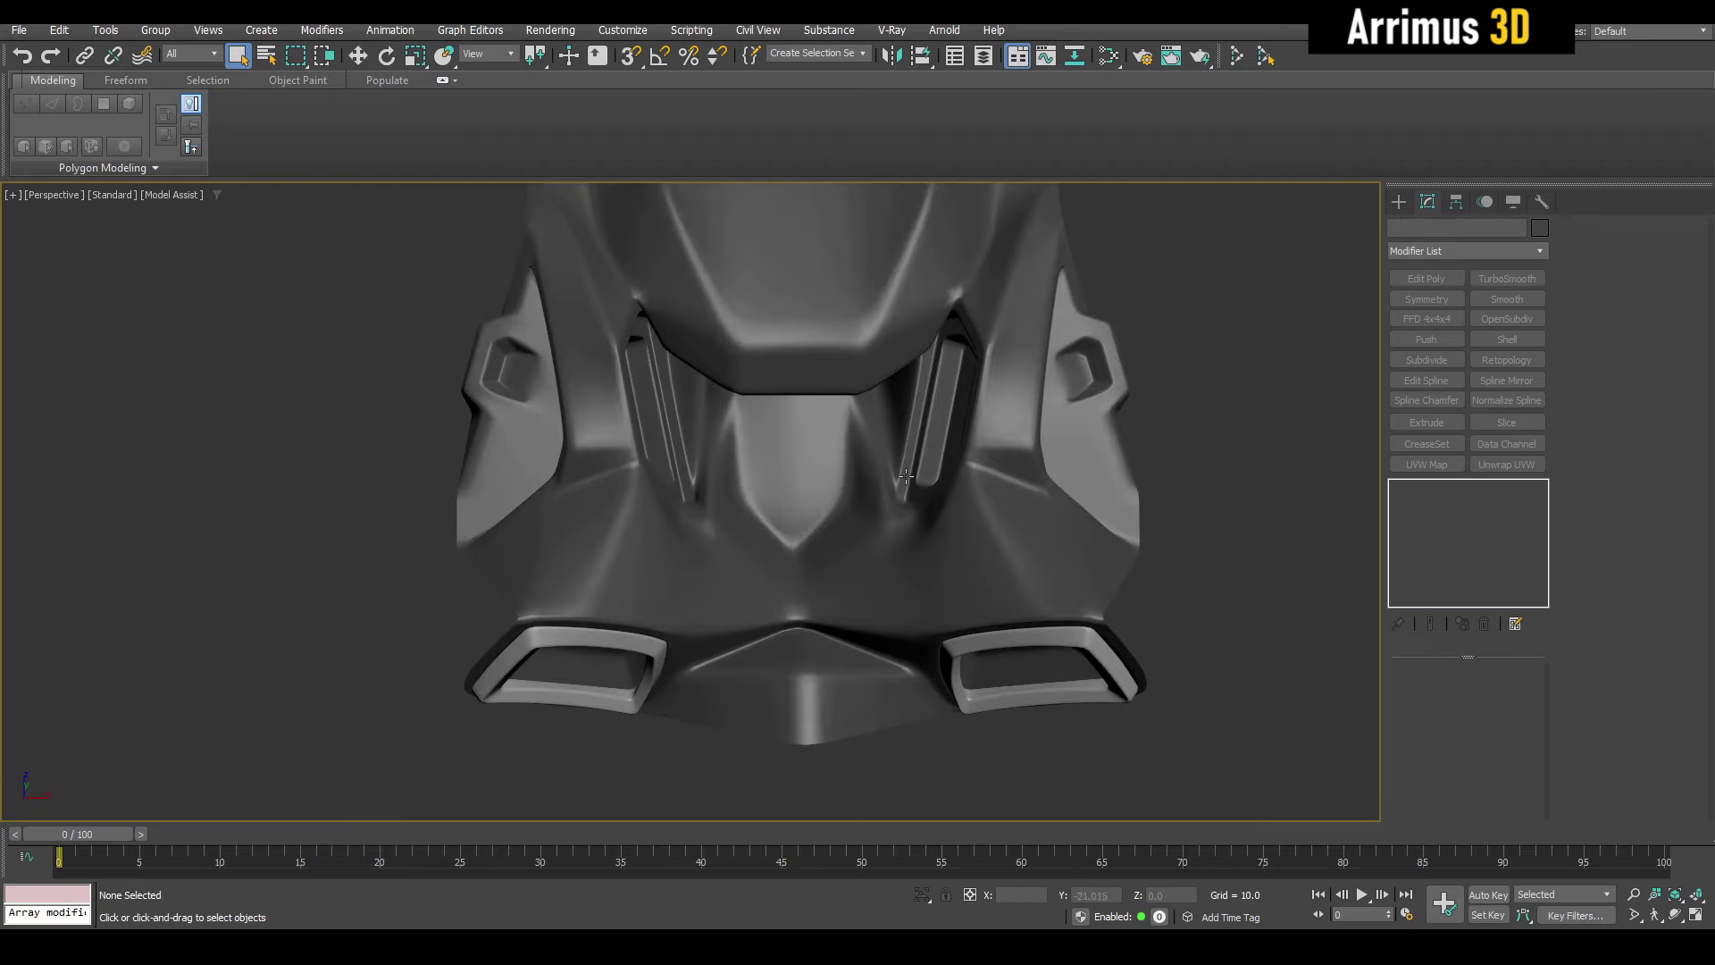
key(F4)
click(1101, 460)
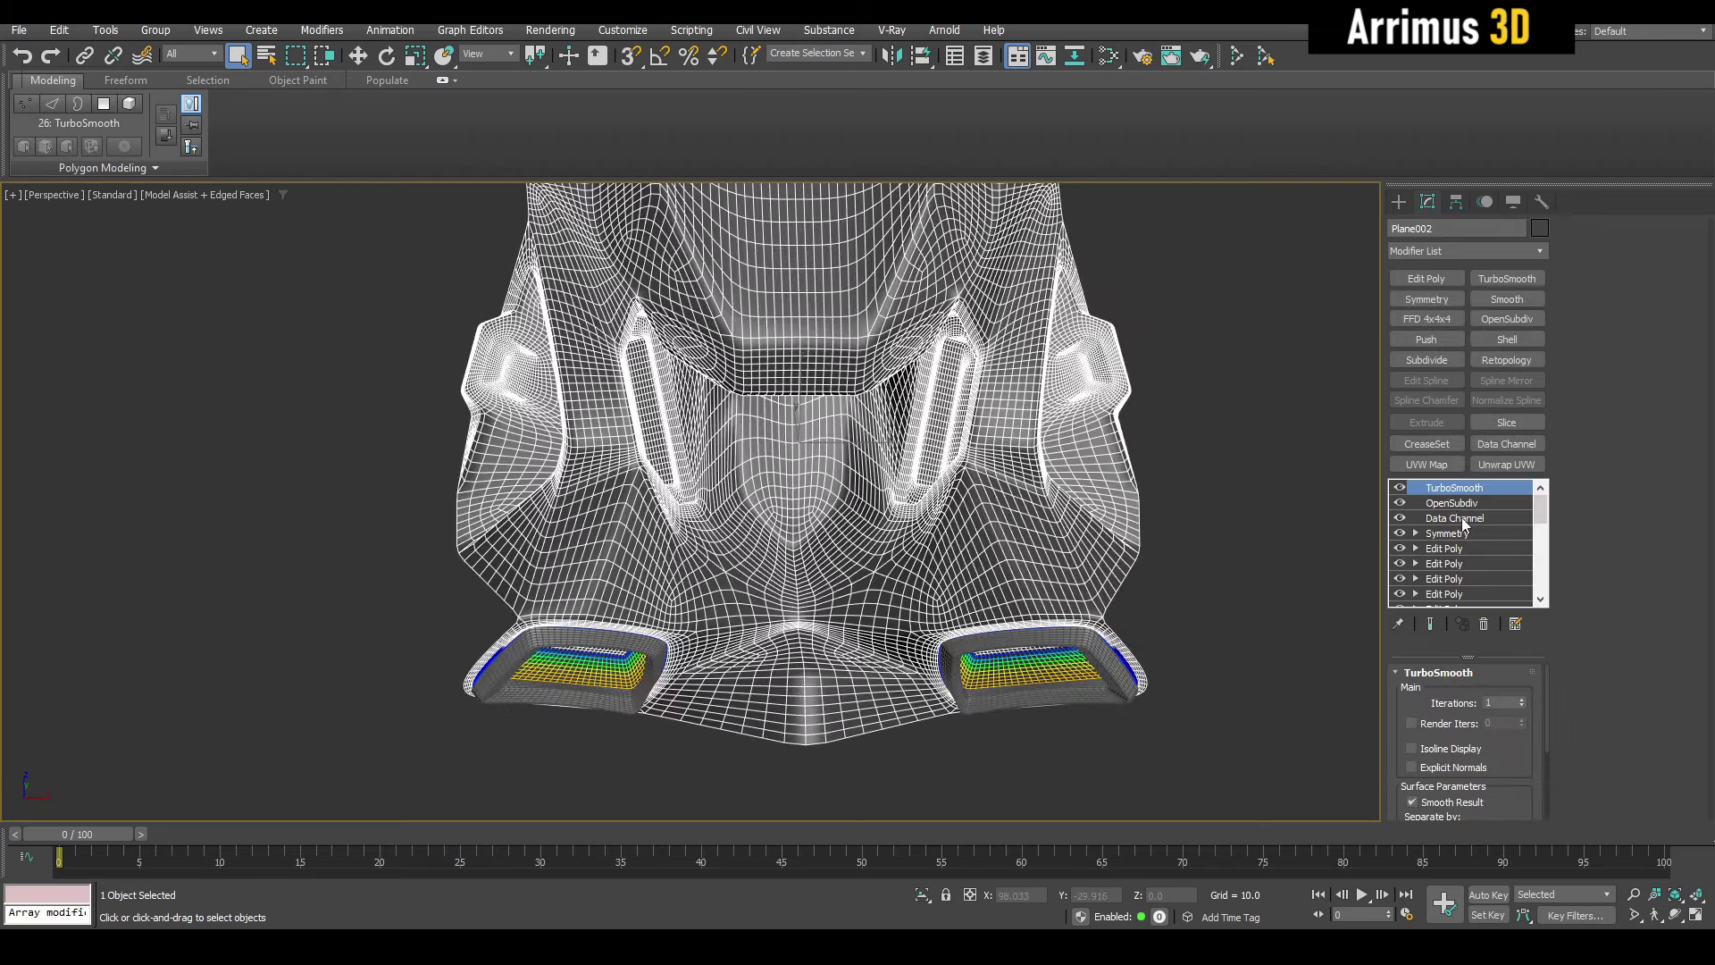
key(F4)
alt+middle_drag(1159, 547, 991, 435)
click(1069, 522)
scroll(978, 438, up, 3)
scroll(790, 460, down, 3)
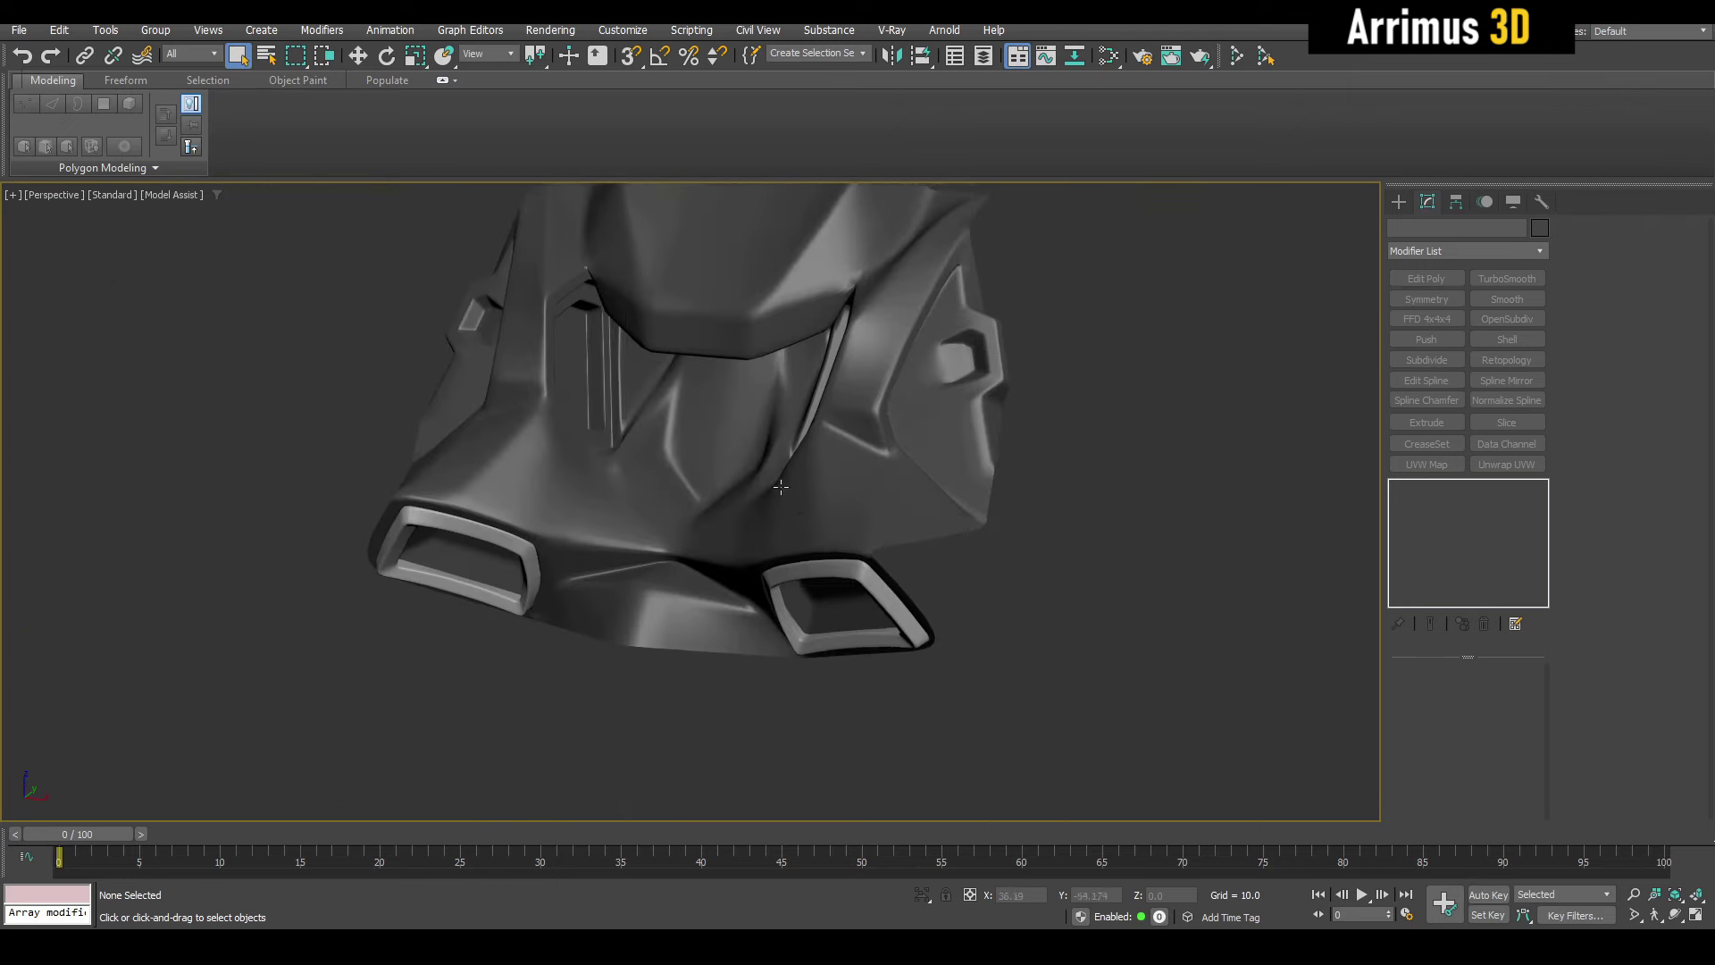
middle_drag(798, 448, 991, 469)
key(F4)
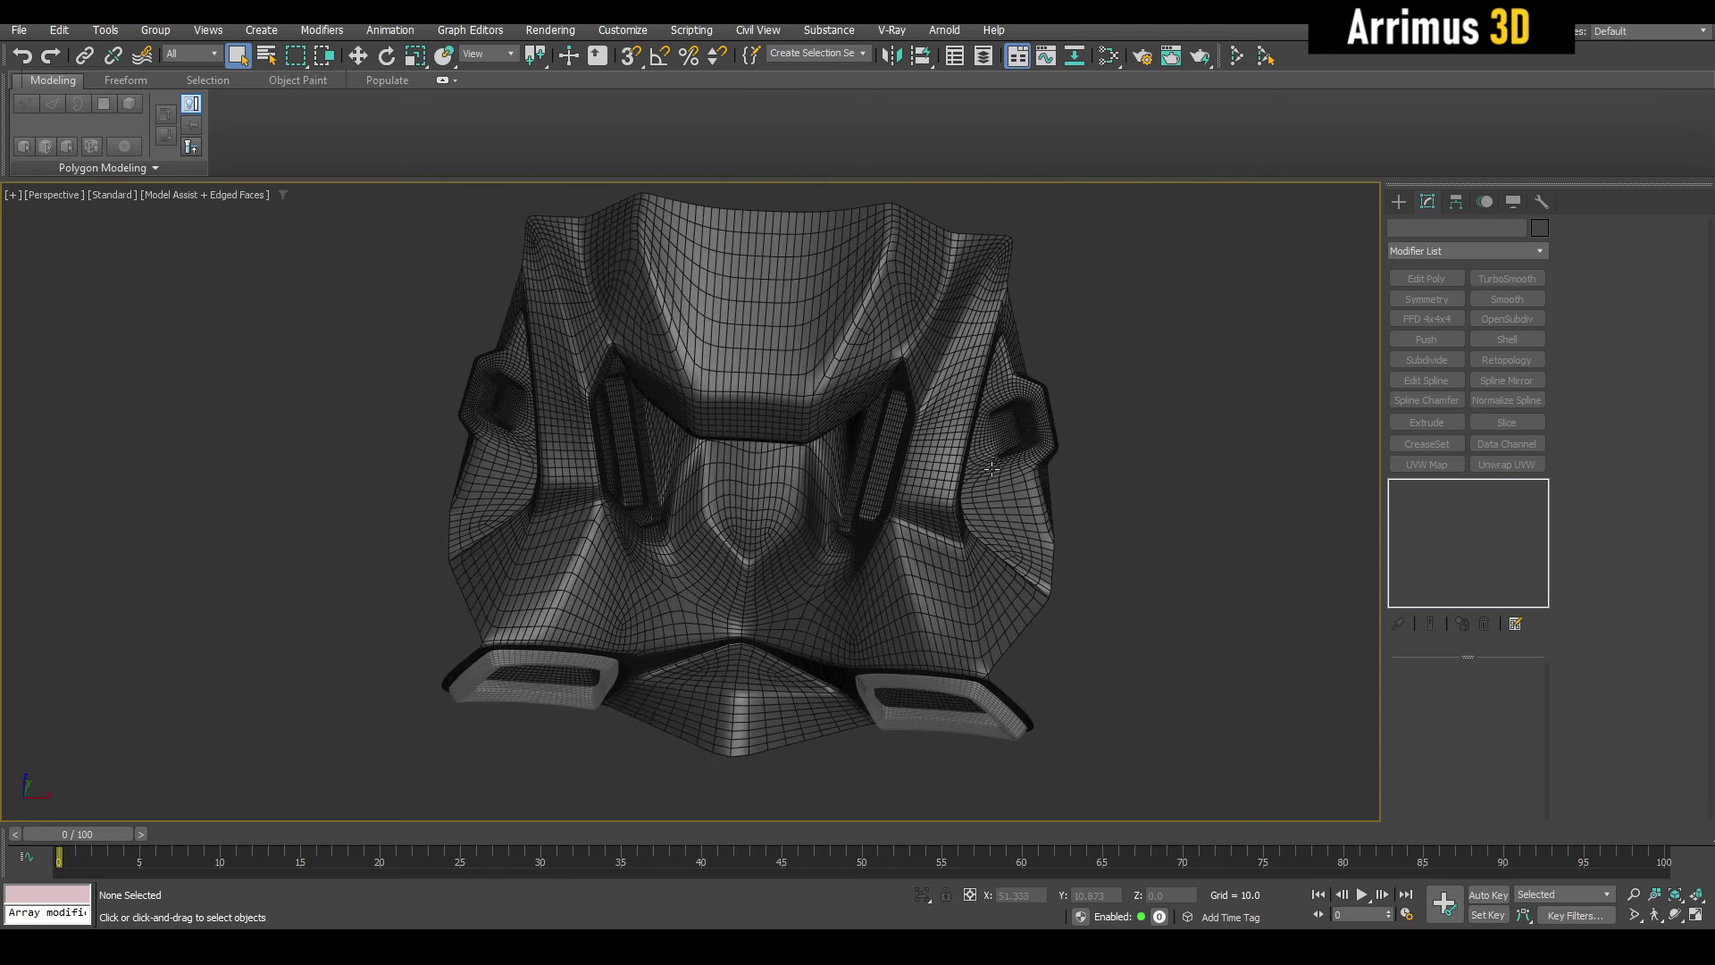
key(F4)
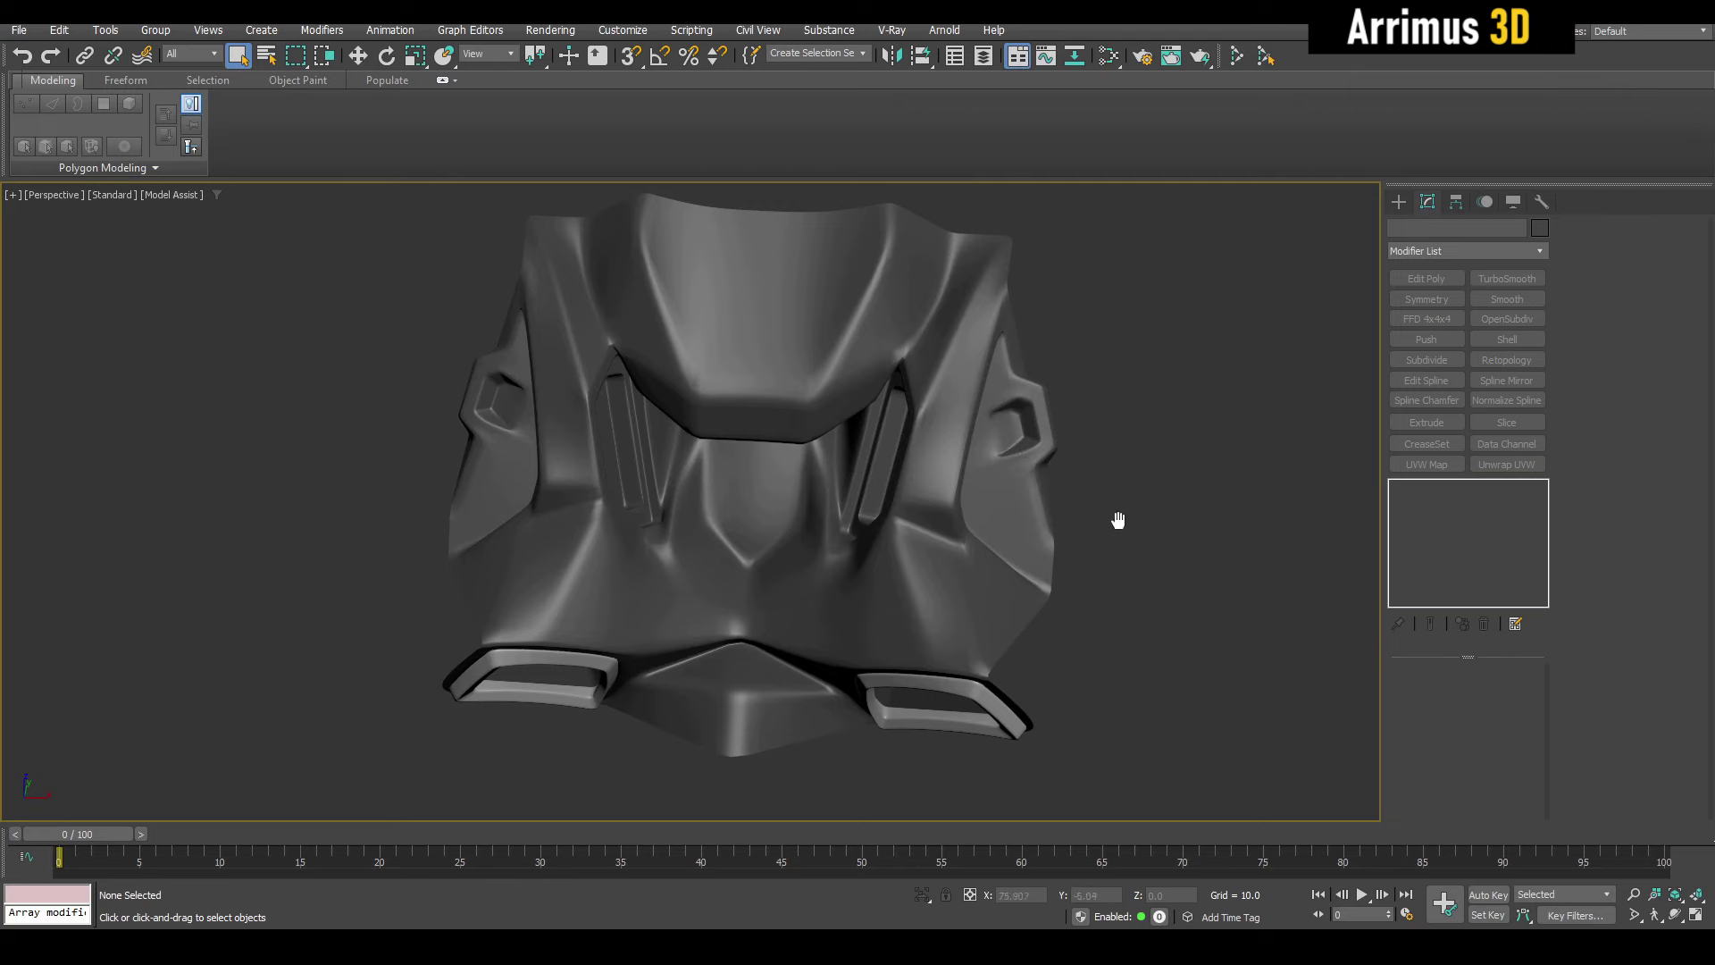
middle_drag(1118, 520, 1125, 462)
alt+middle_drag(1126, 463, 1111, 506)
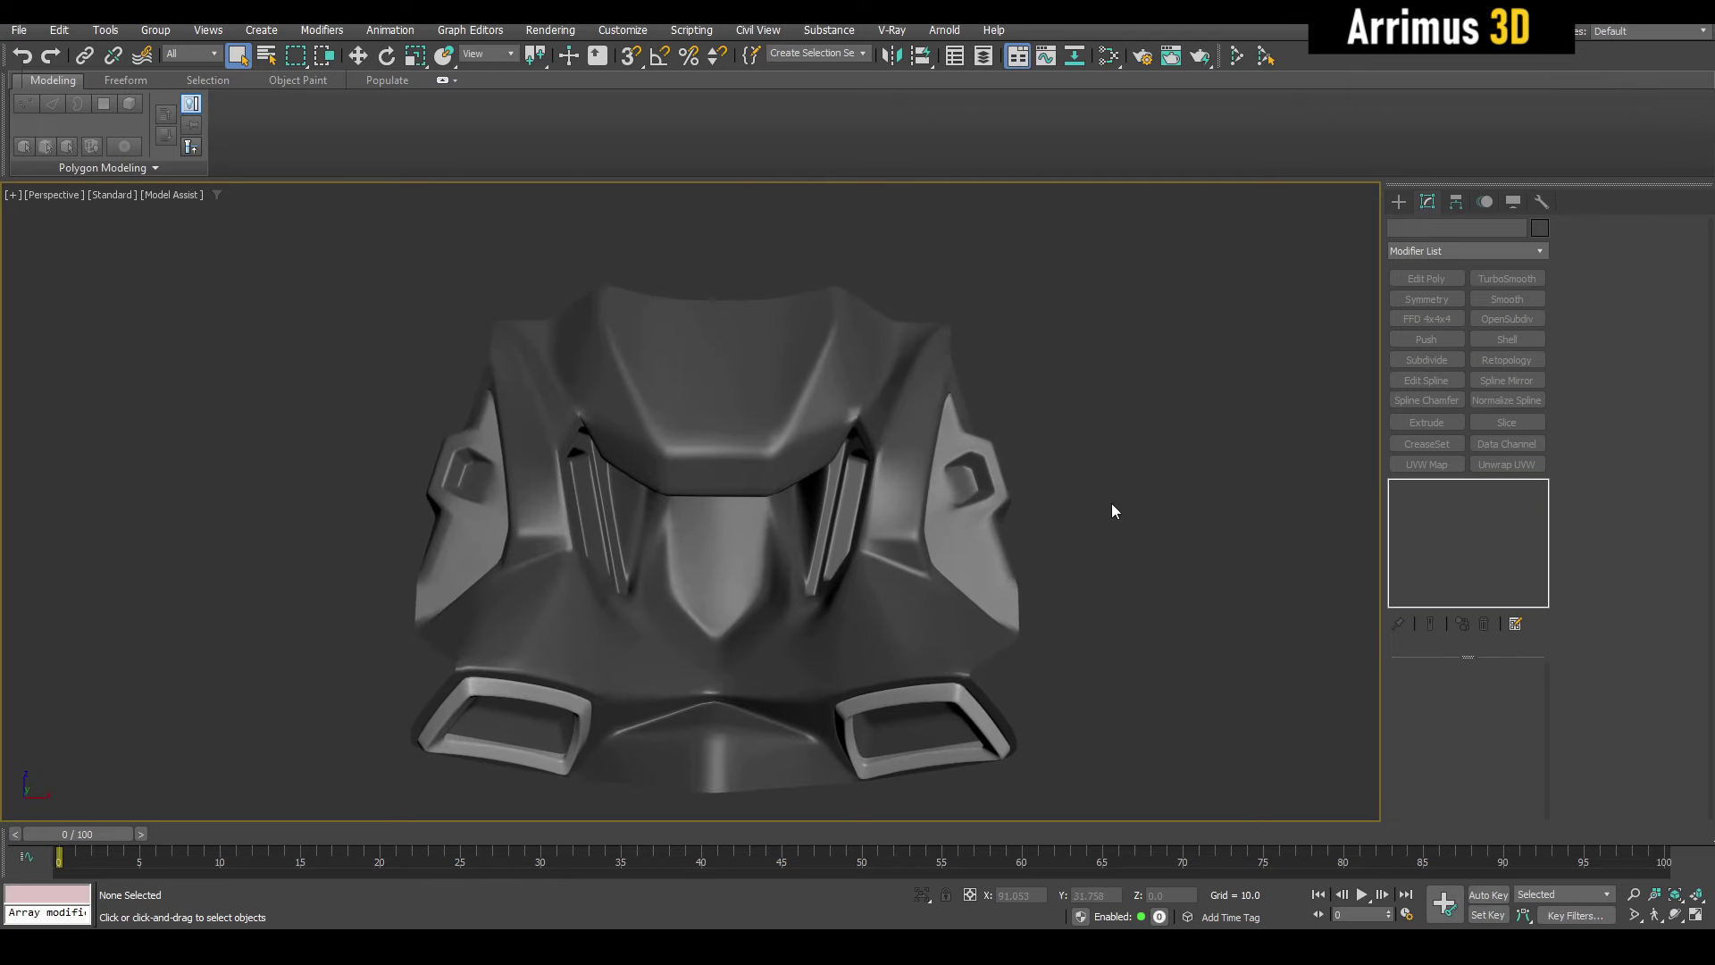